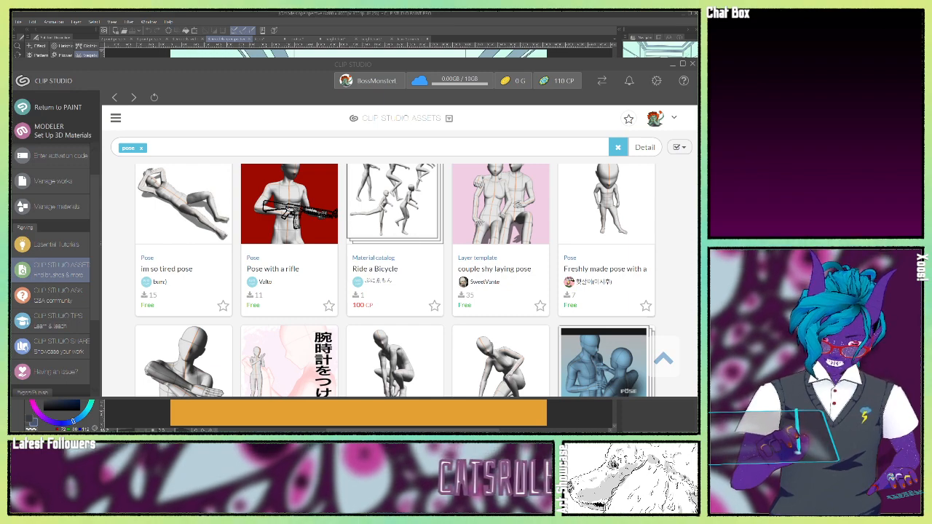
Step: Browse the pose materials in the search results and open the page of the "Perching!" pose
key("alt+Tab")
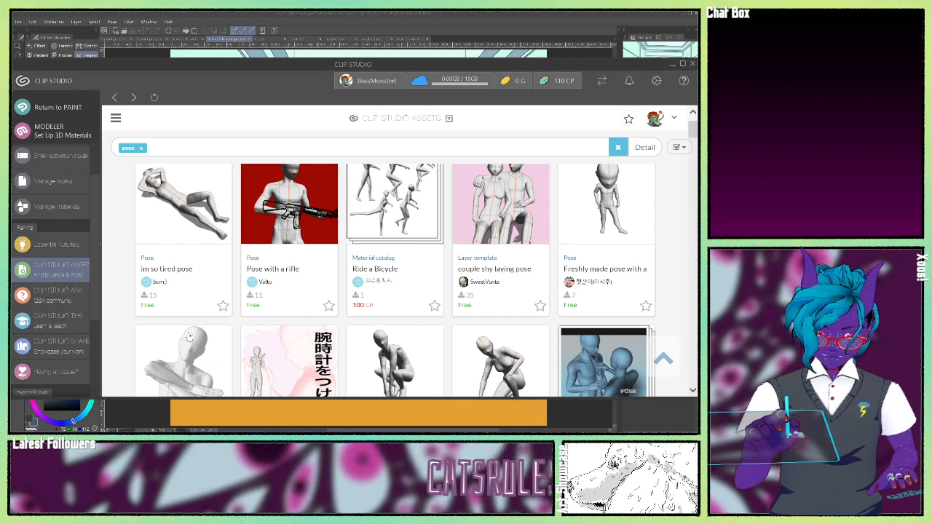
scroll(440, 352, "up", 1)
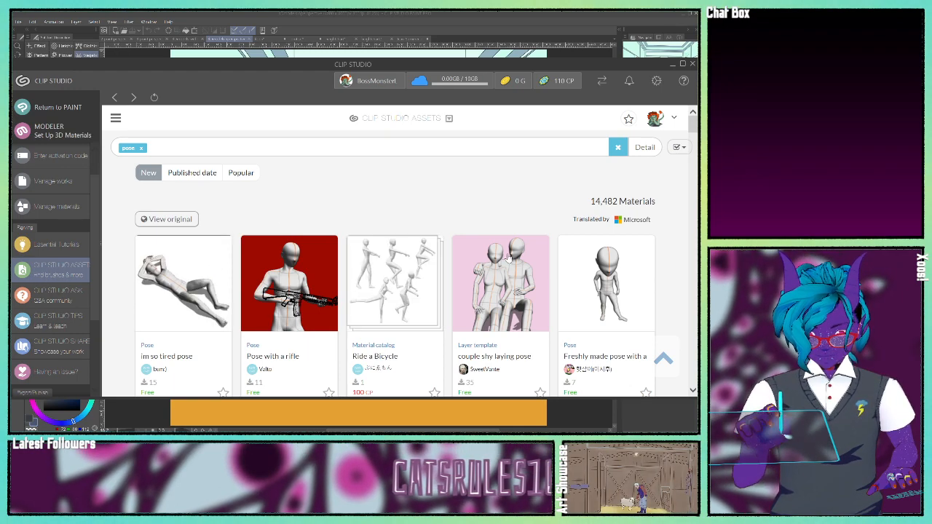
scroll(443, 323, "down", 3)
scroll(443, 323, "up", 1)
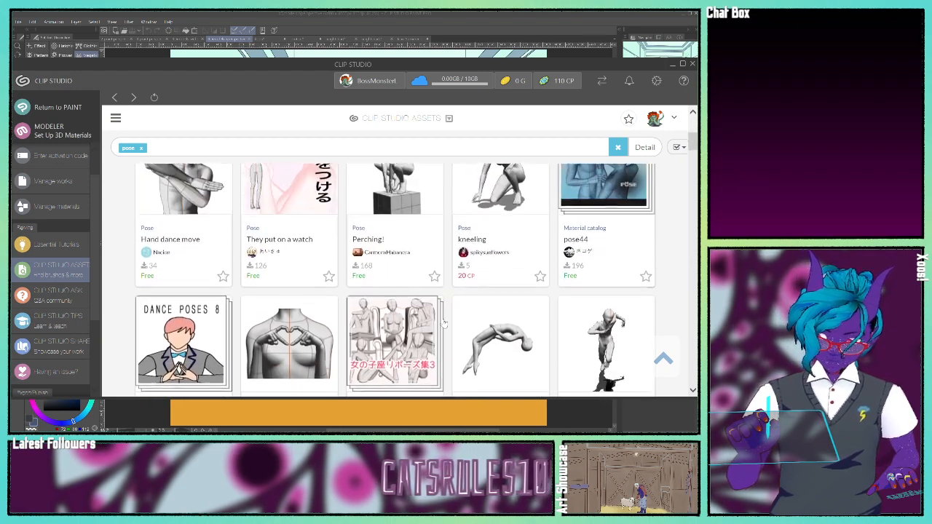
scroll(421, 323, "up", 1)
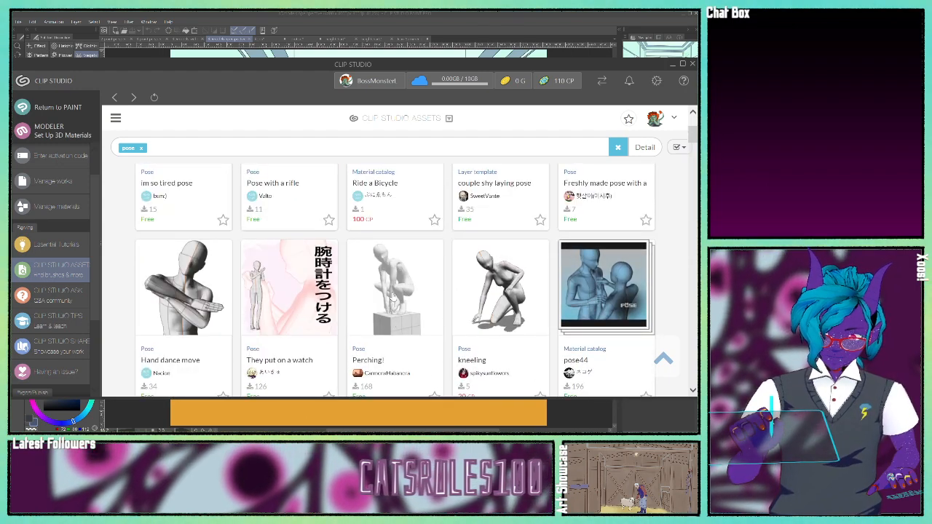
scroll(362, 386, "down", 1)
left_click(364, 374)
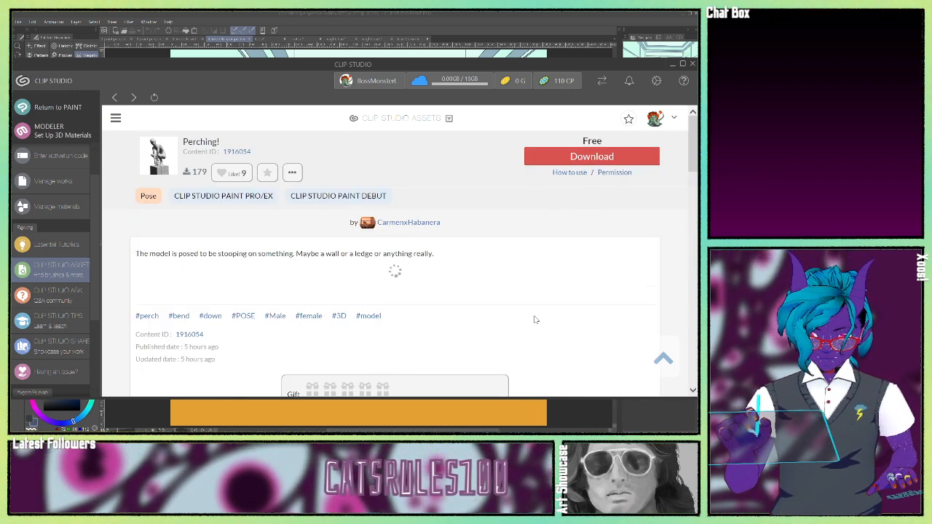
Step: Review the description and preview images of the "Perching!" pose and download the free material
scroll(535, 319, "down", 2)
scroll(534, 318, "up", 2)
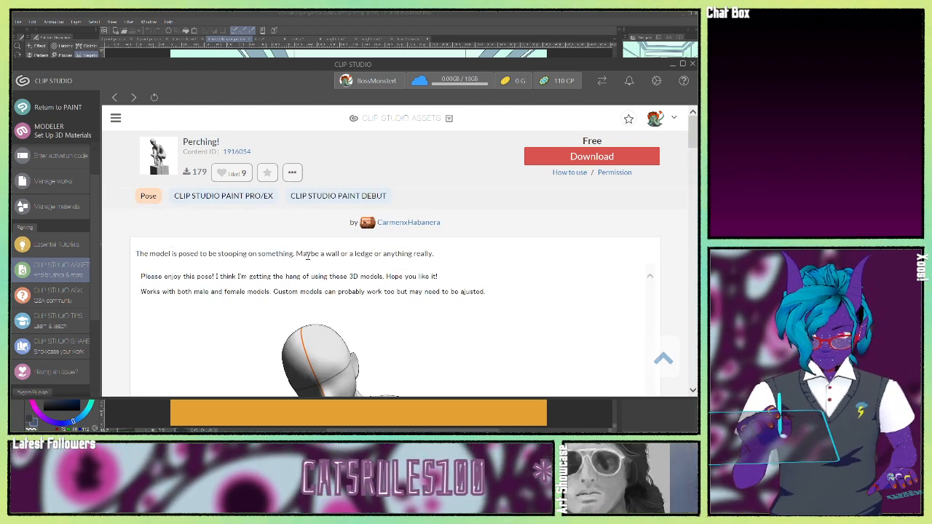
scroll(501, 328, "down", 1)
scroll(501, 328, "down", 8)
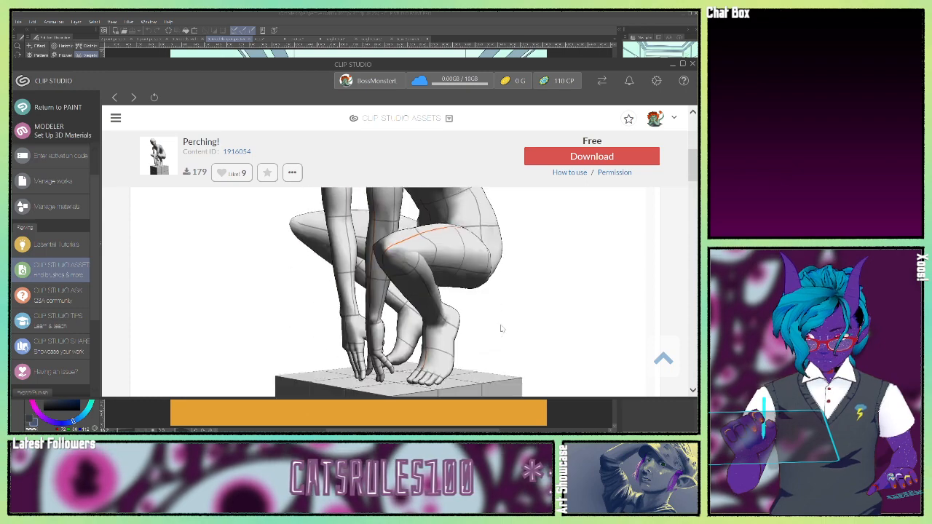
scroll(501, 328, "down", 8)
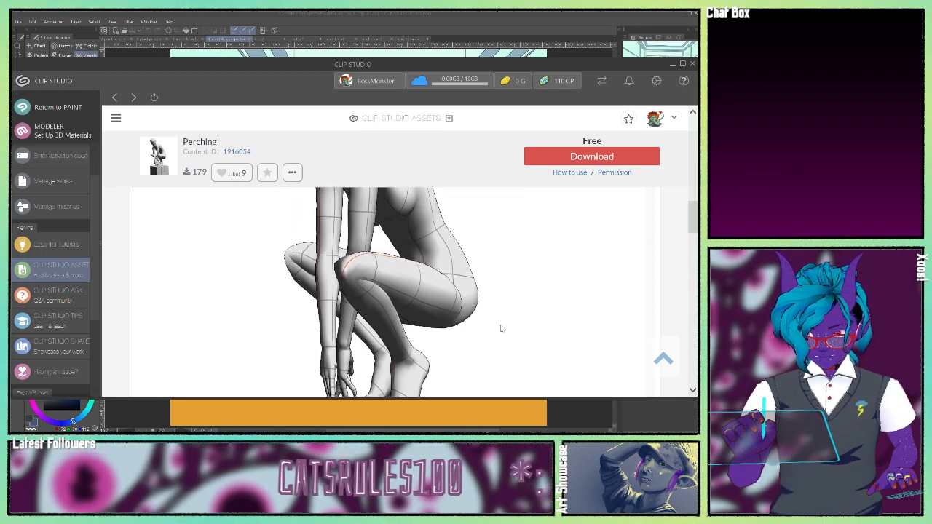
scroll(501, 329, "down", 6)
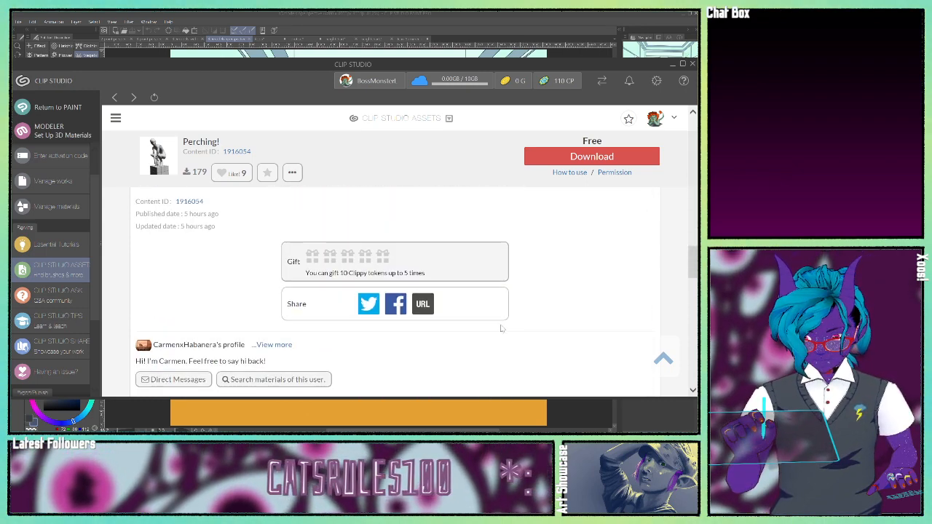
scroll(501, 329, "up", 3)
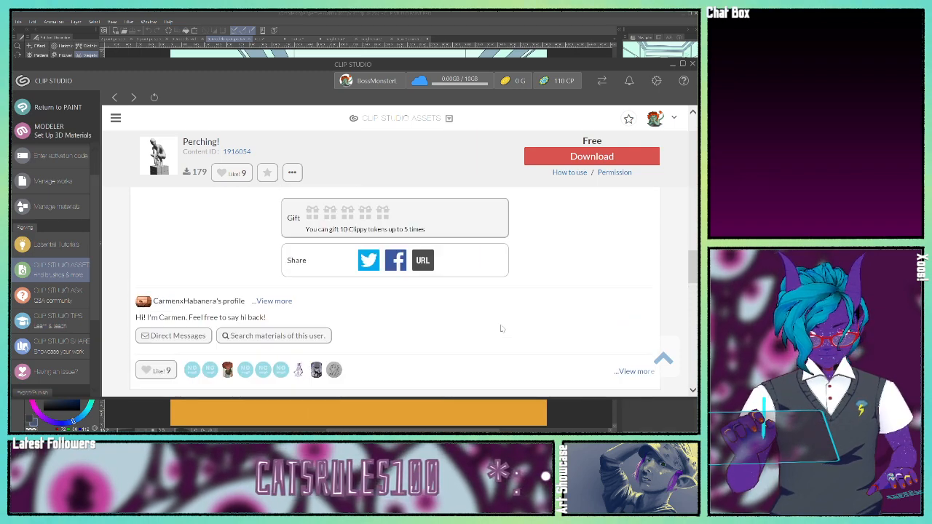
left_click(587, 158)
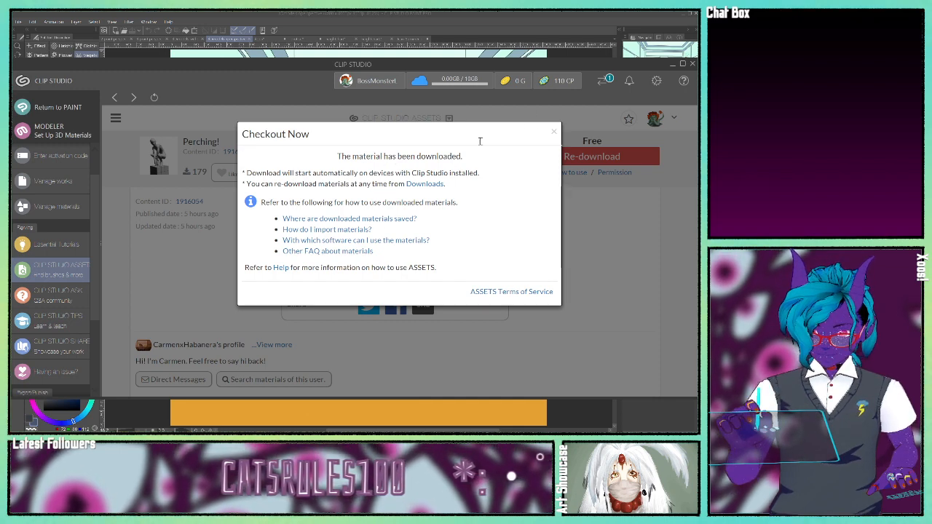
left_click(554, 134)
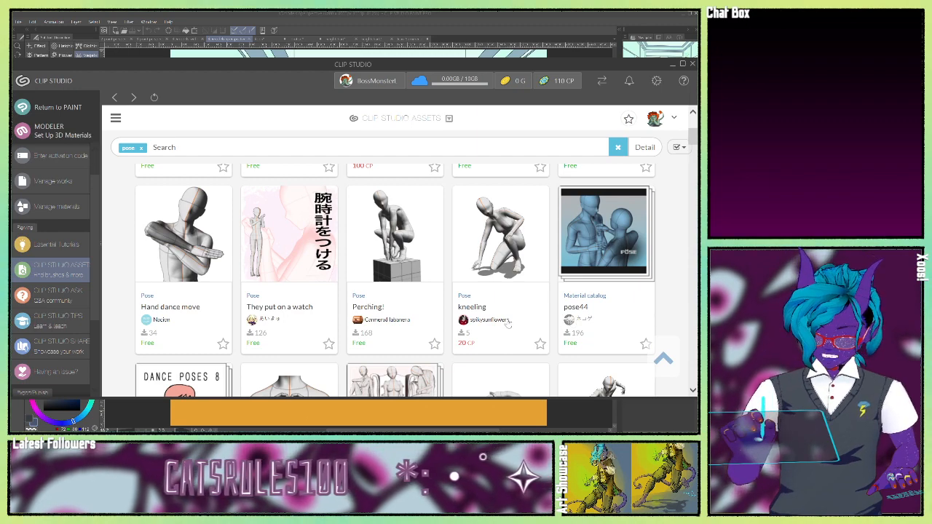
Step: Open the "Floating/Falling" pose from the search results and download it
scroll(533, 348, "up", 1)
scroll(536, 327, "down", 5)
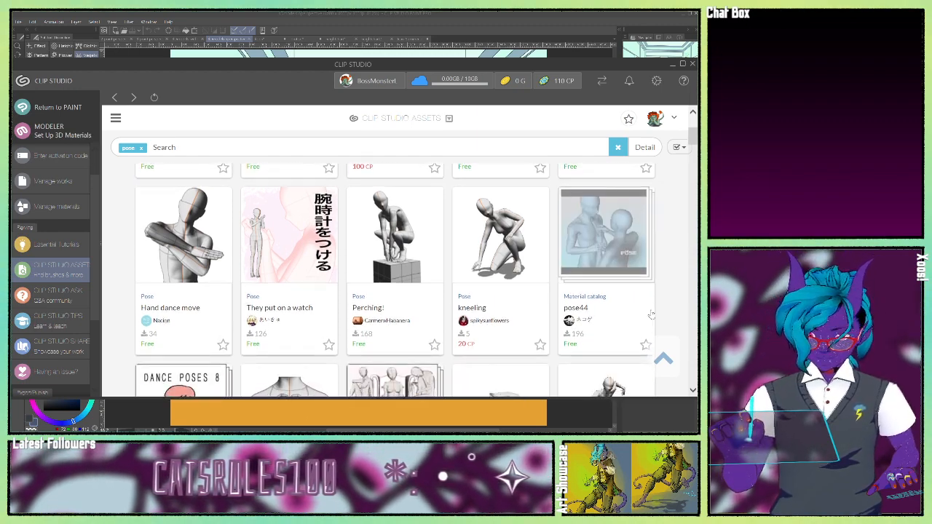
scroll(539, 313, "down", 1)
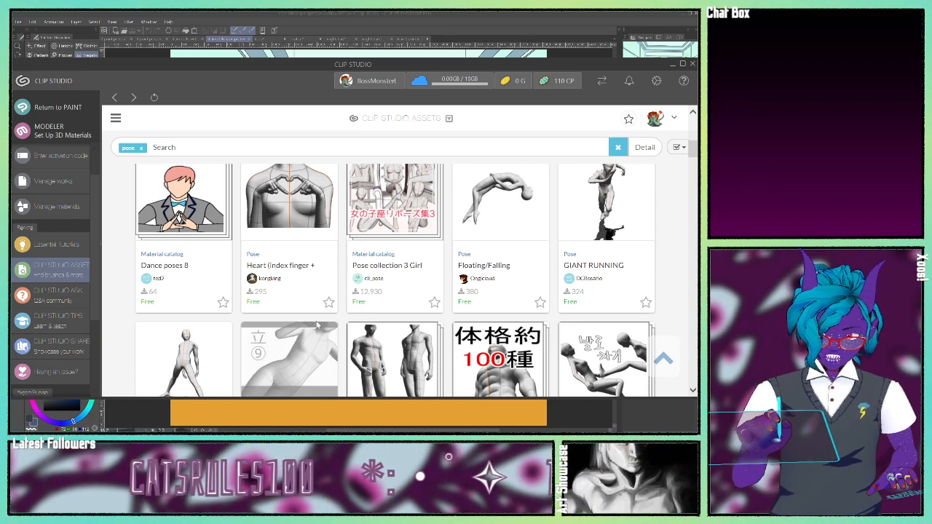
left_click(546, 252)
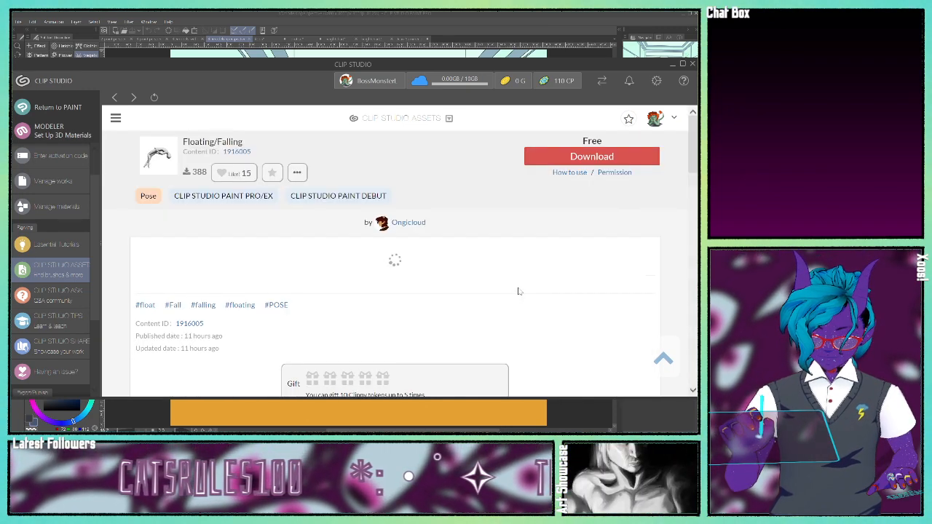
left_click(591, 158)
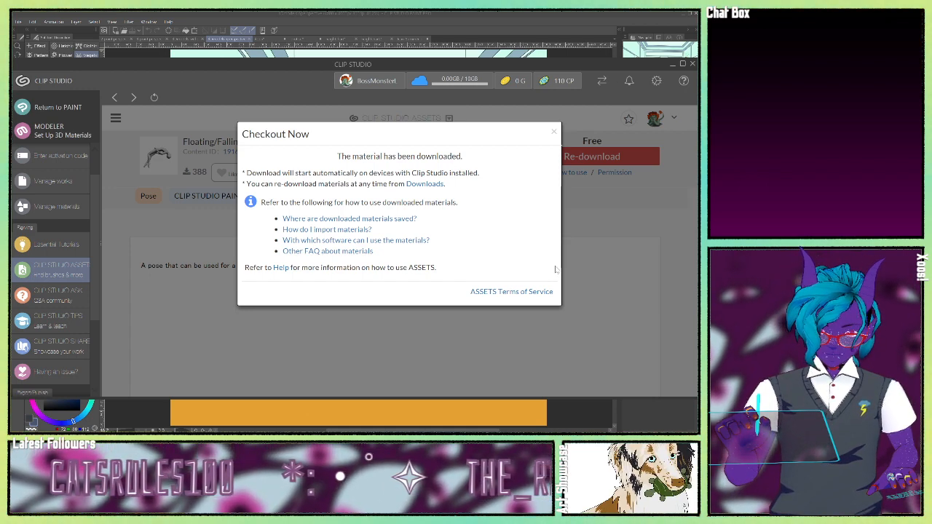
left_click(555, 131)
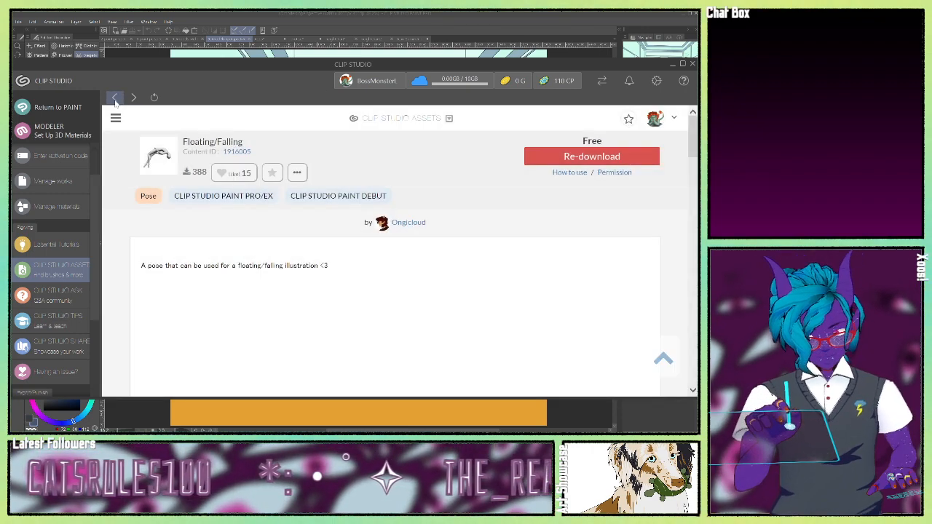
Step: Return to the pose search results and look through the listed materials for further useful poses
left_click(114, 99)
scroll(514, 276, "down", 4)
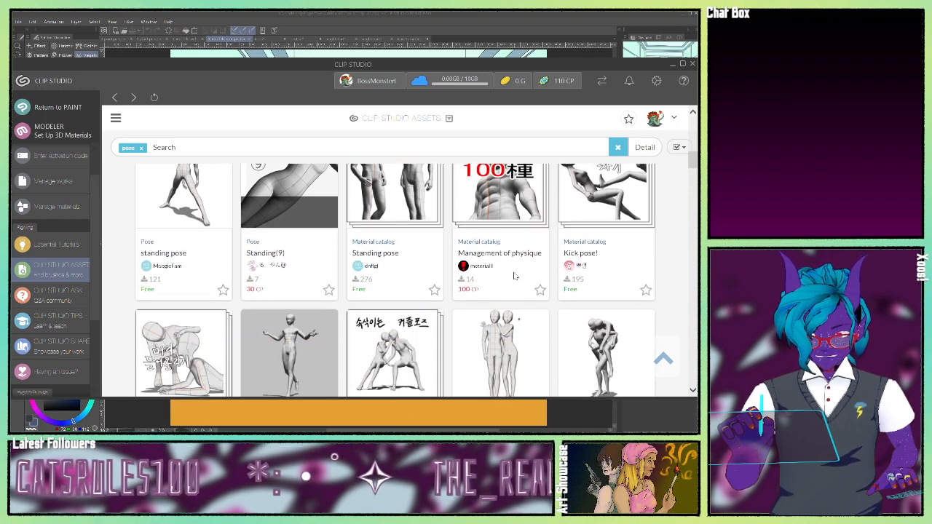
scroll(514, 276, "up", 1)
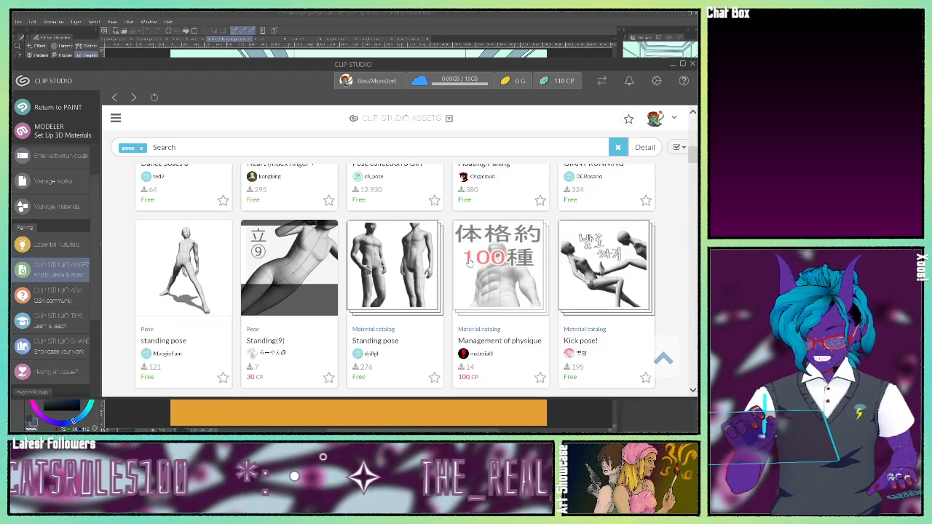
scroll(495, 270, "down", 4)
scroll(467, 261, "down", 2)
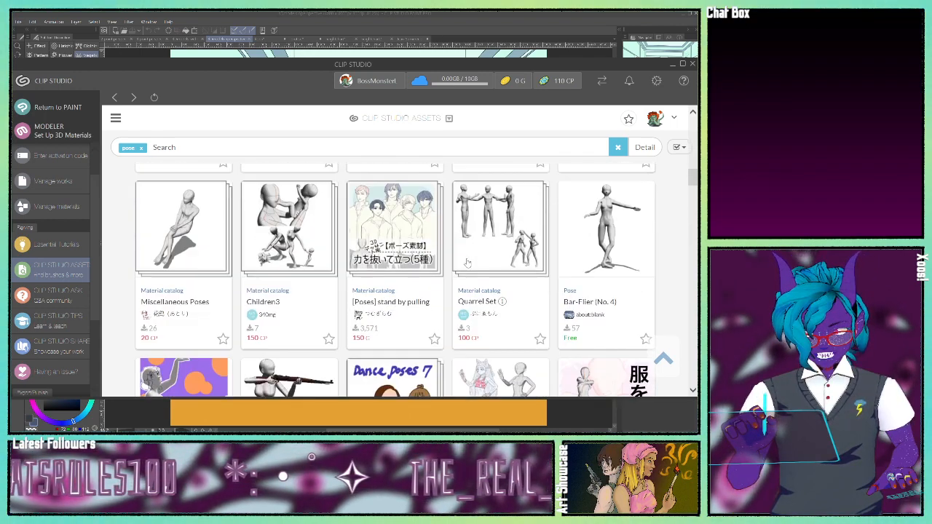
scroll(468, 262, "down", 2)
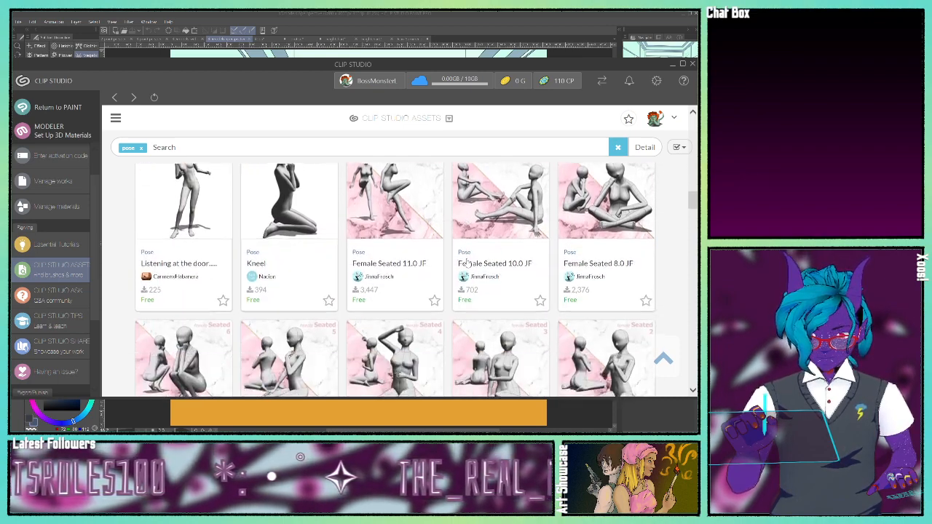
scroll(471, 282, "down", 6)
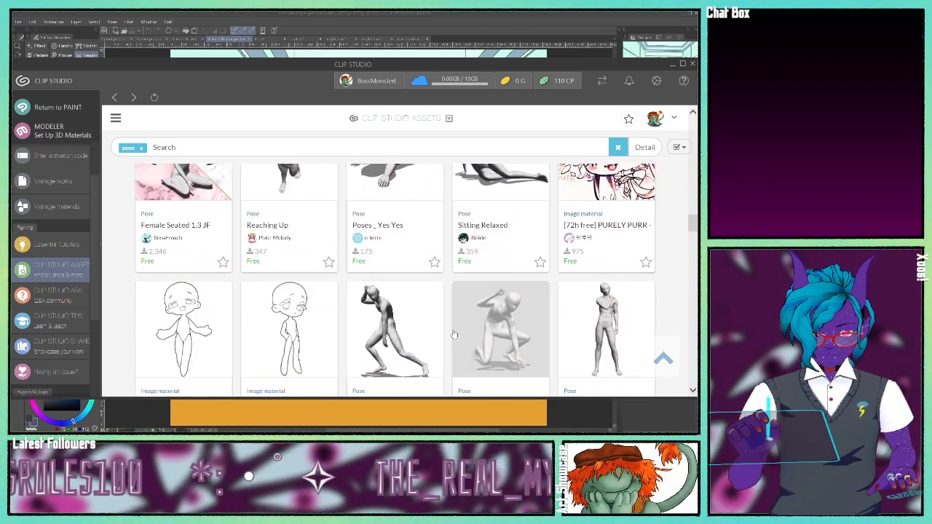
scroll(444, 332, "up", 1)
scroll(439, 332, "down", 2)
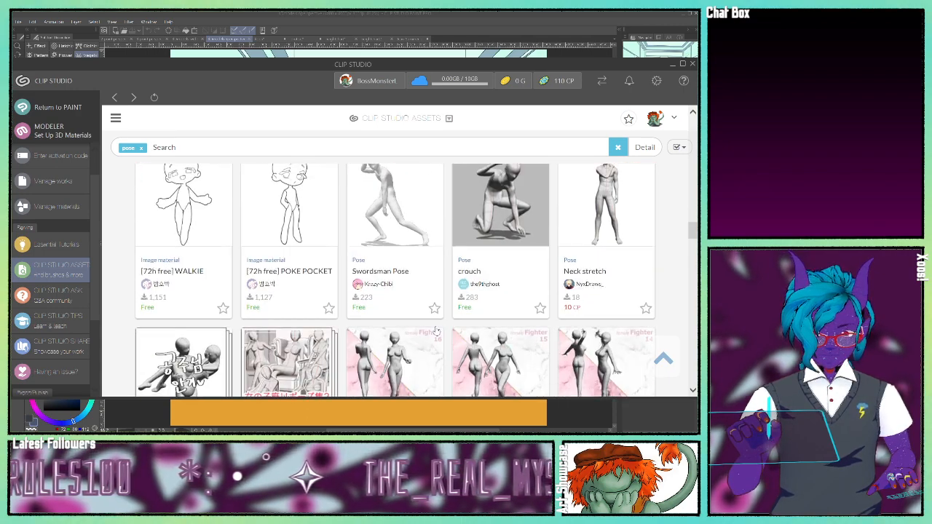
scroll(435, 332, "up", 2)
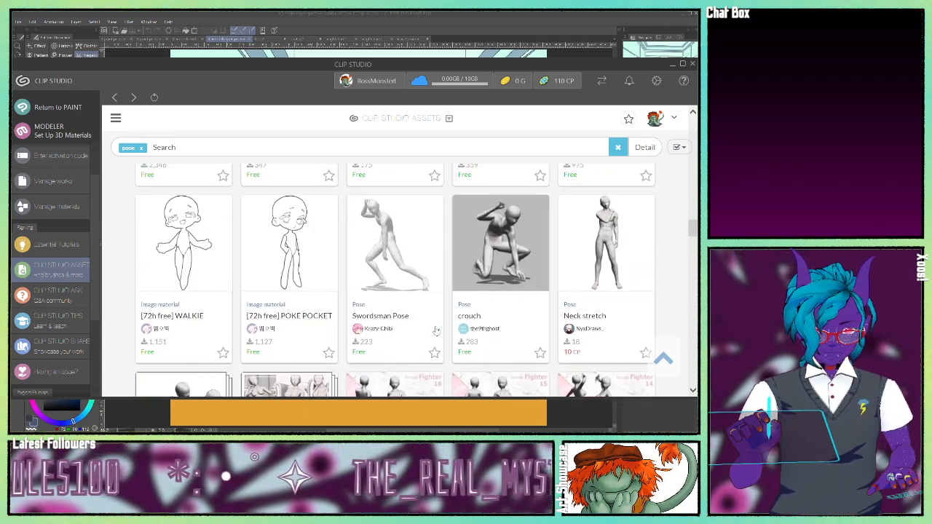
scroll(435, 331, "down", 7)
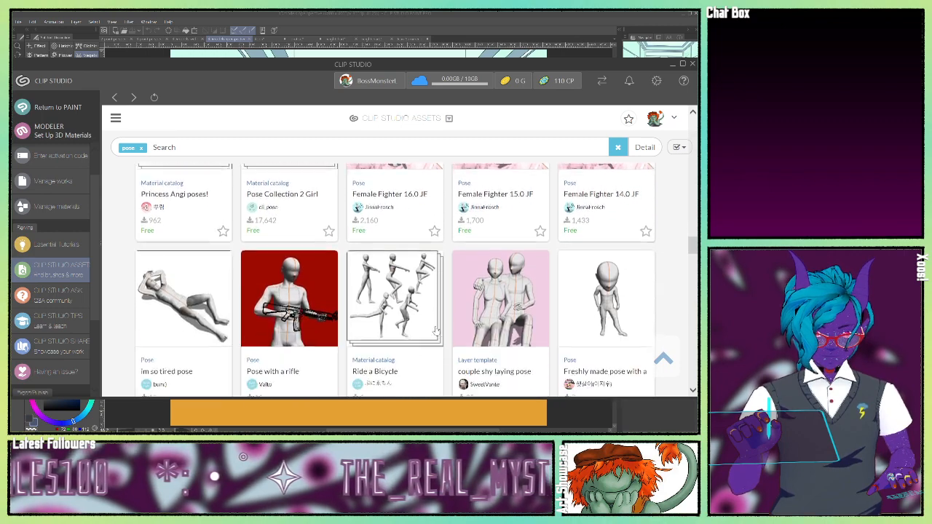
scroll(436, 331, "down", 6)
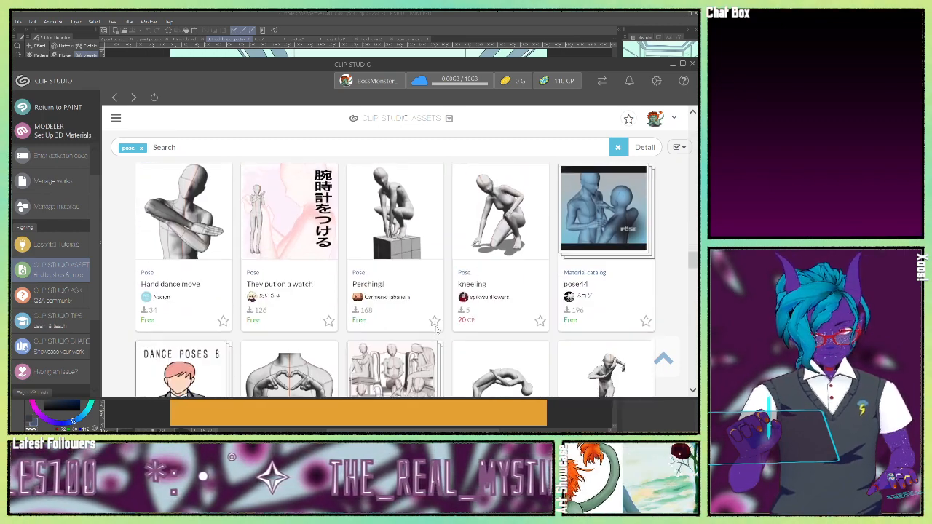
Step: Open the "Pose collection 3 Girl sitting" material from the results and download it
scroll(437, 330, "up", 2)
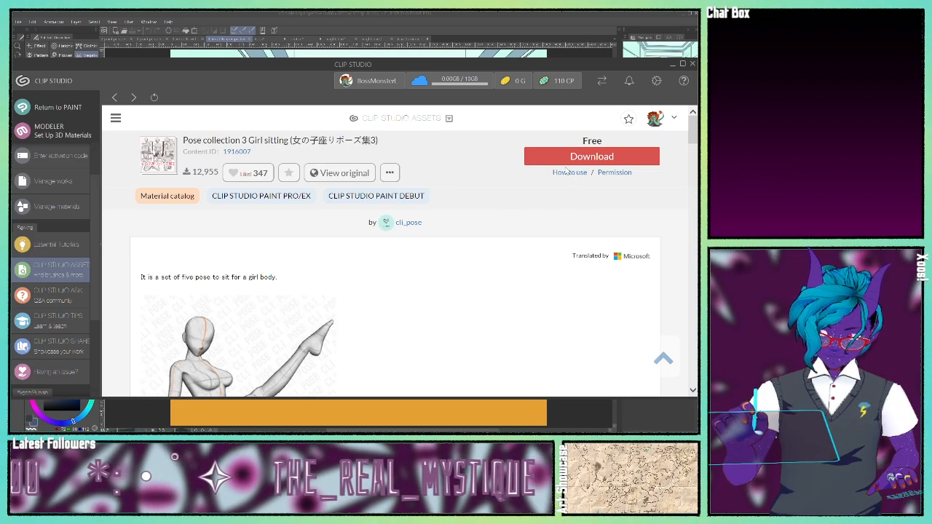
left_click(589, 155)
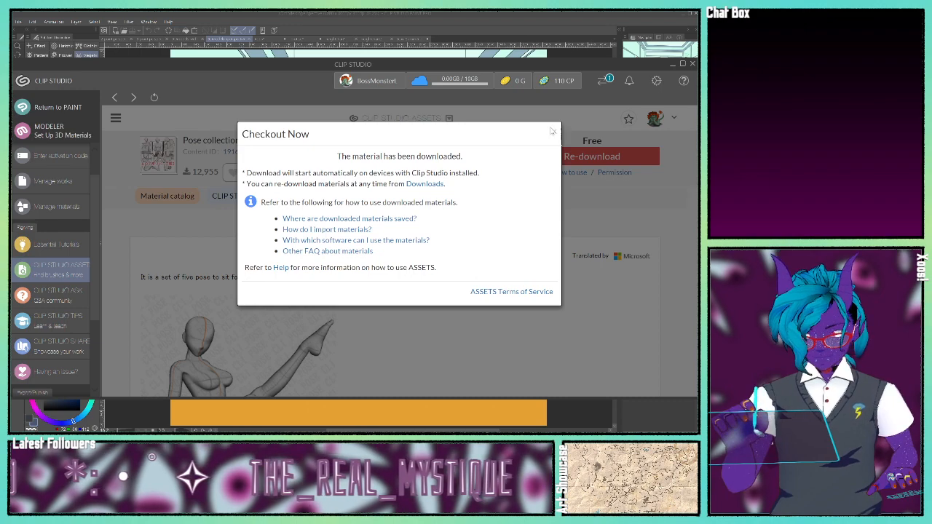
left_click(555, 133)
Step: Examine the preview images and notes of the sitting girl pose collection and return to the search results
scroll(509, 204, "down", 5)
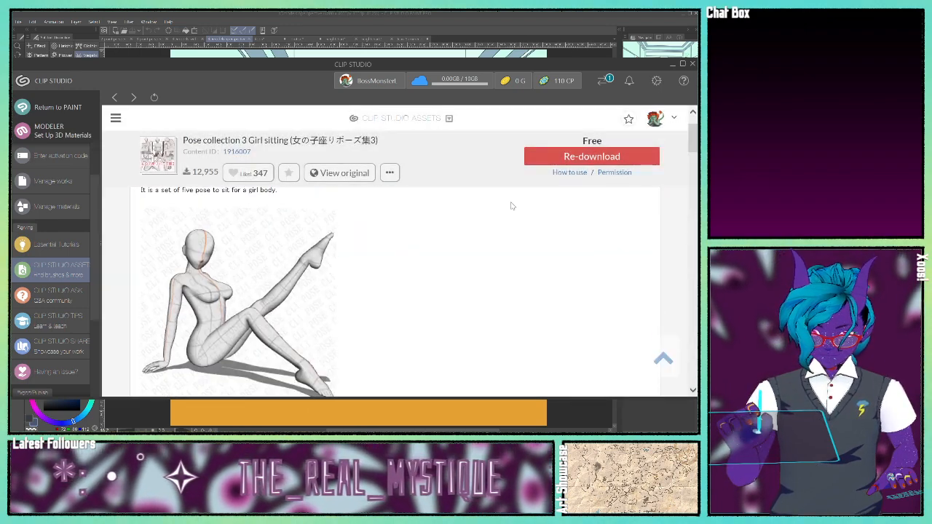
scroll(511, 206, "down", 10)
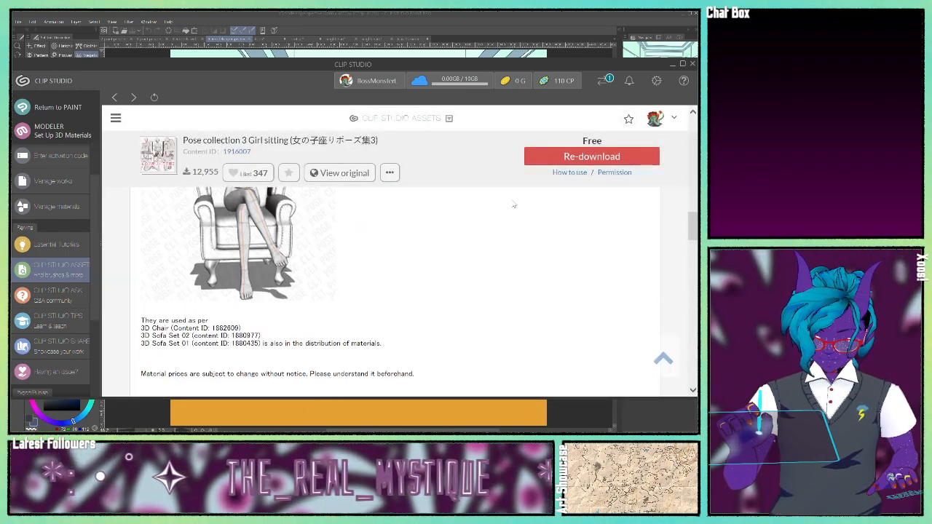
scroll(513, 205, "up", 10)
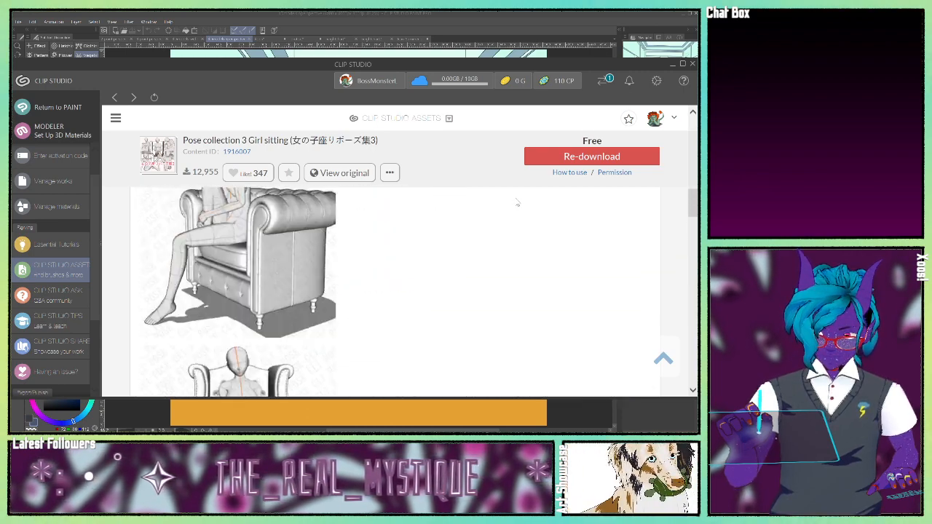
scroll(517, 202, "up", 3)
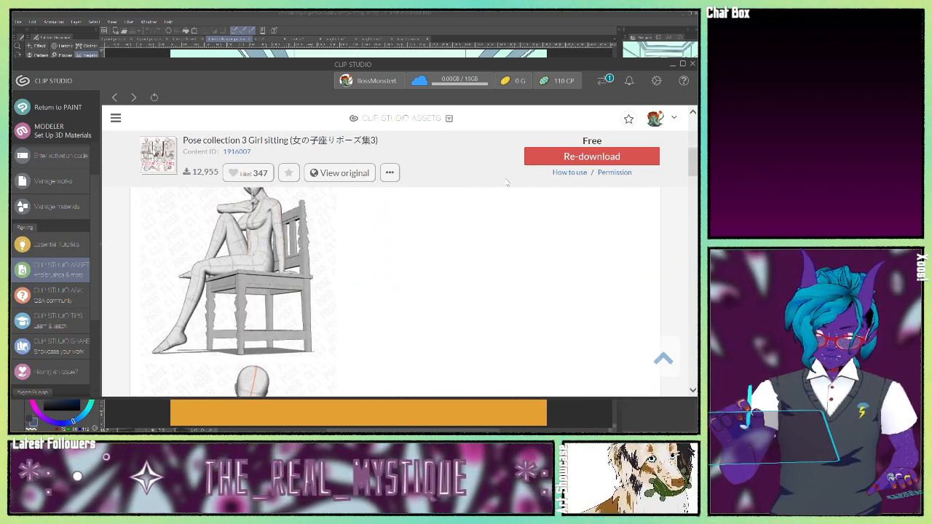
scroll(495, 189, "up", 1)
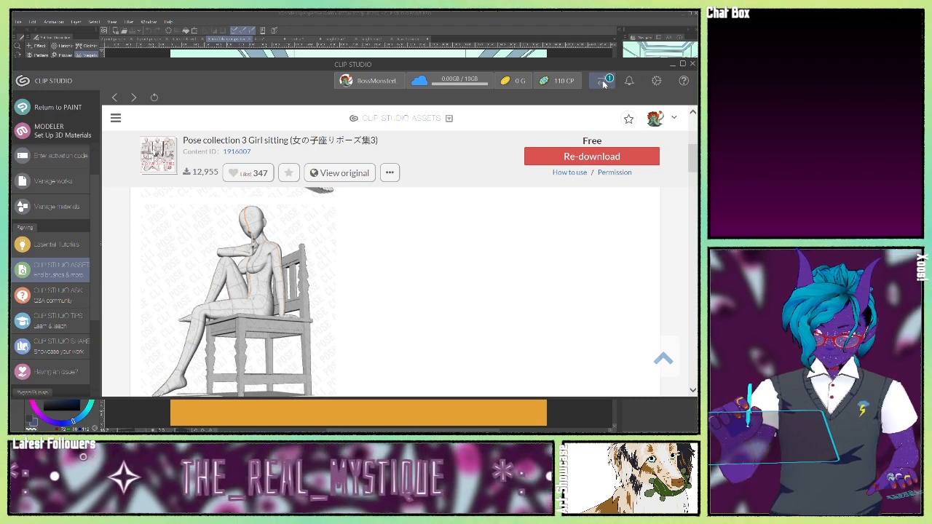
left_click(115, 97)
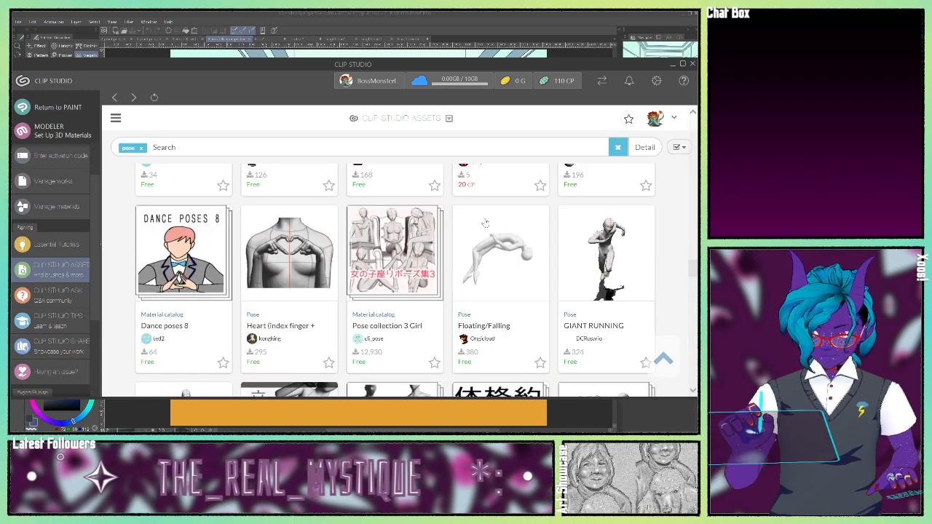
scroll(542, 174, "up", 1)
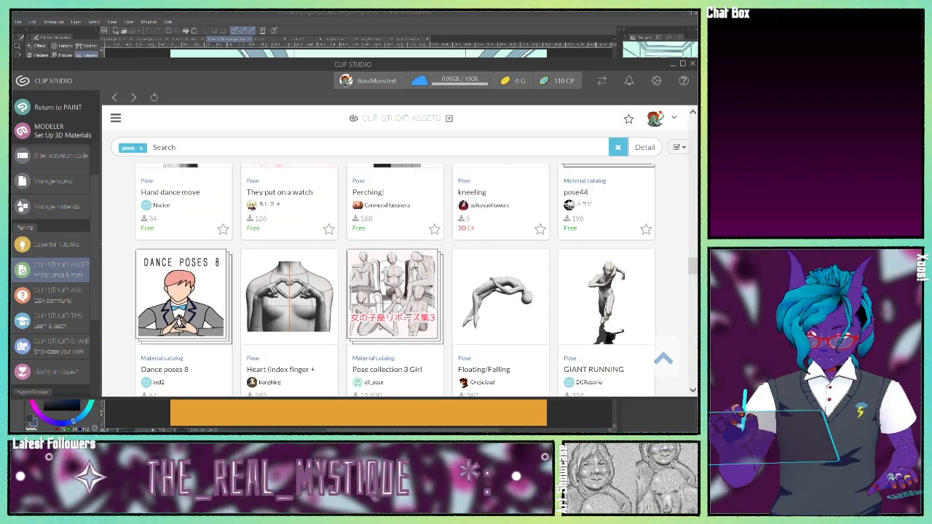
Step: Switch back to Clip Studio Paint and expand the Download category of the material library
scroll(397, 281, "up", 5)
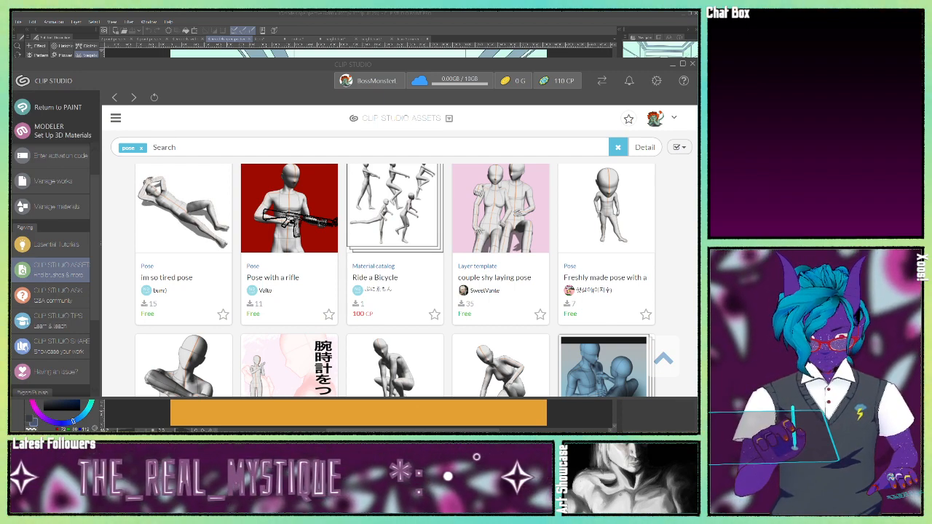
key("alt+Tab")
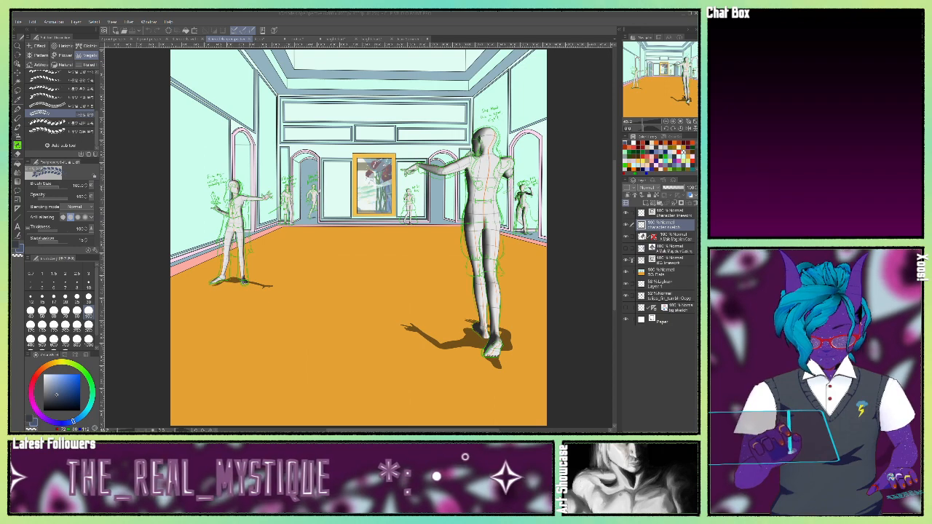
left_click(692, 16)
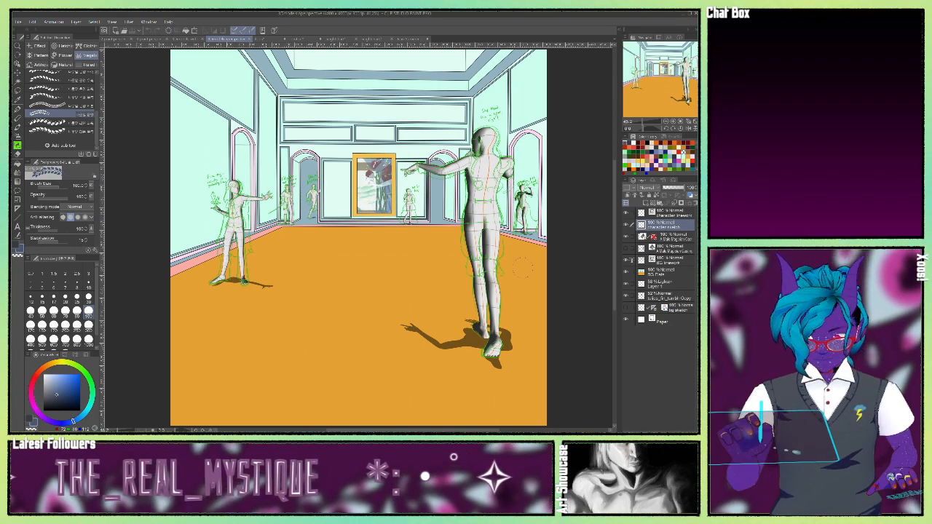
left_click(621, 30)
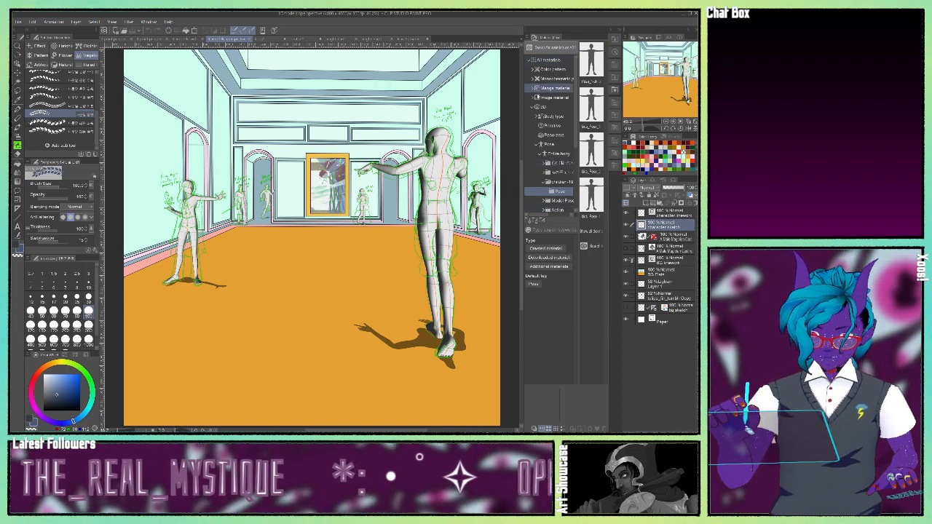
scroll(548, 160, "down", 5)
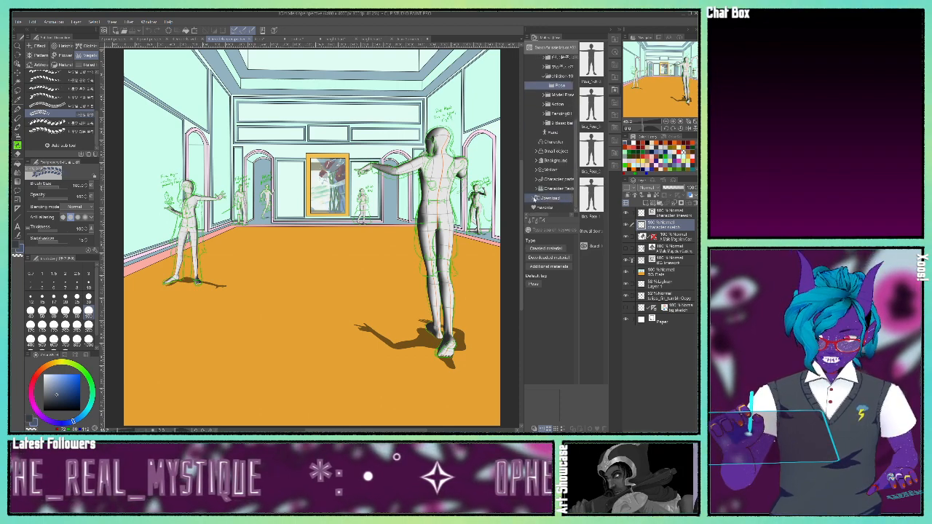
left_click(542, 199)
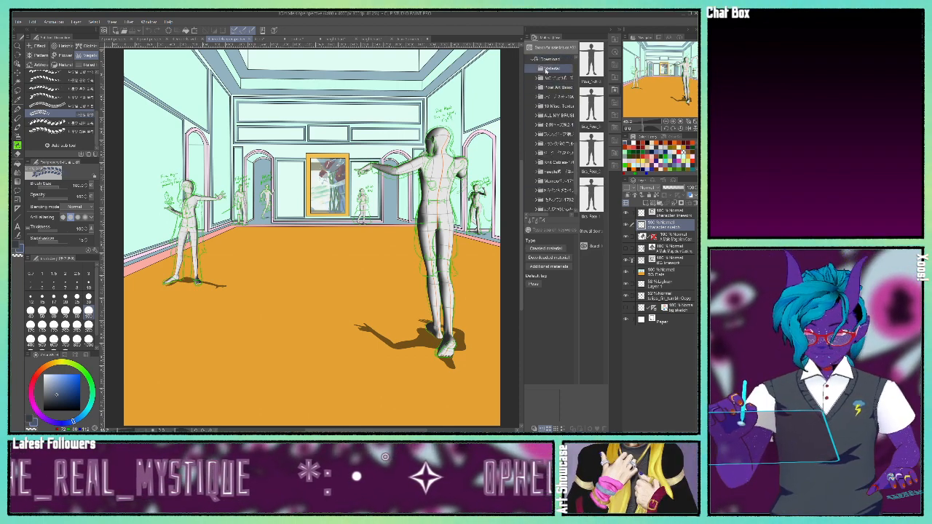
Step: Look through the folders in the Download category for the newly downloaded pose materials
scroll(545, 175, "down", 3)
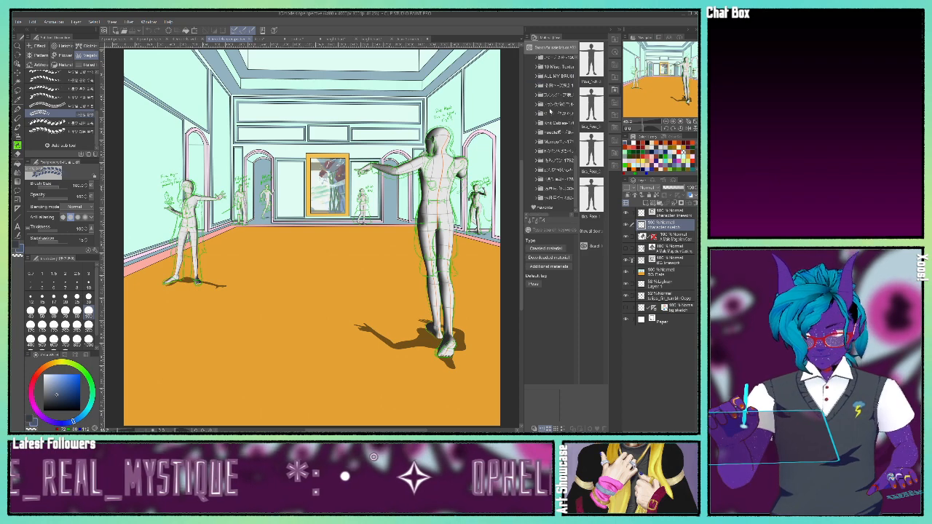
left_click(542, 198)
left_click(540, 190)
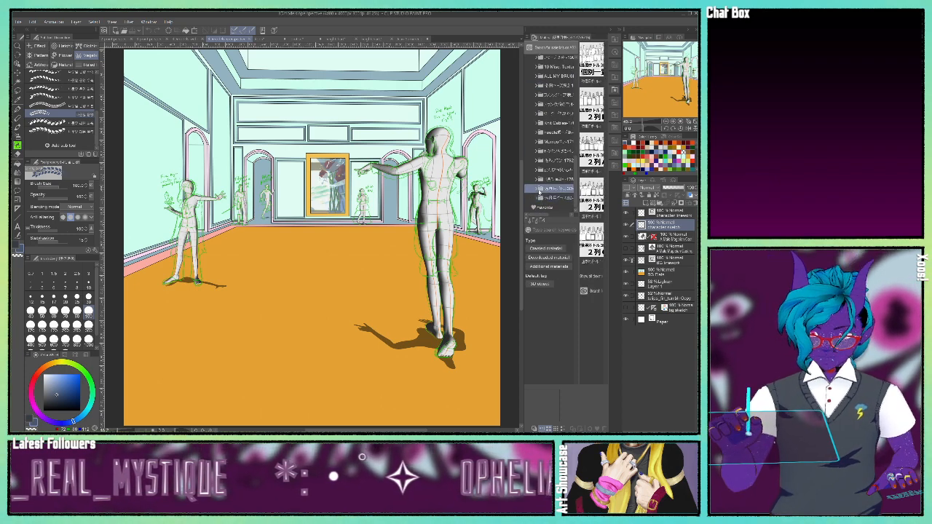
left_click(539, 180)
left_click(540, 170)
left_click(542, 161)
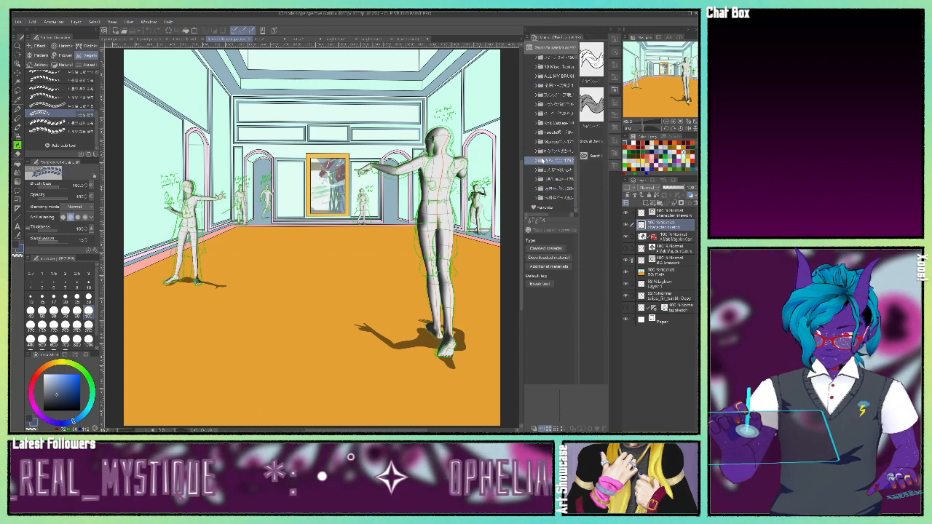
left_click(542, 151)
left_click(547, 142)
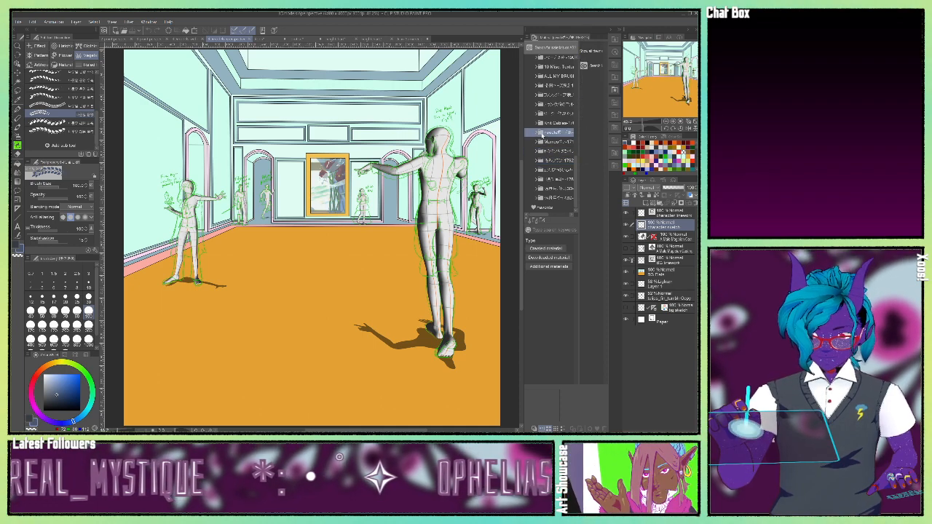
Step: Move the downloaded falling and perching poses from the Download category's Material folder into Entire body under Pose
scroll(547, 142, "up", 5)
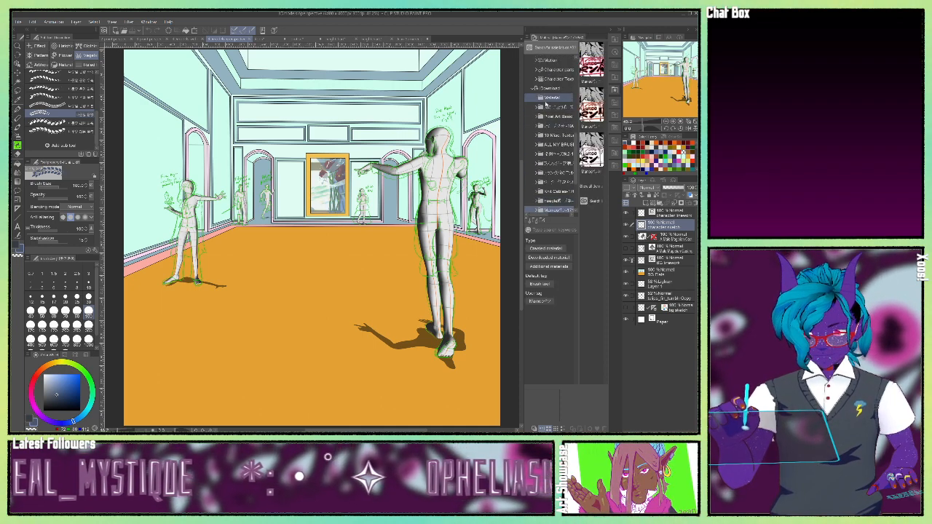
left_click(551, 98)
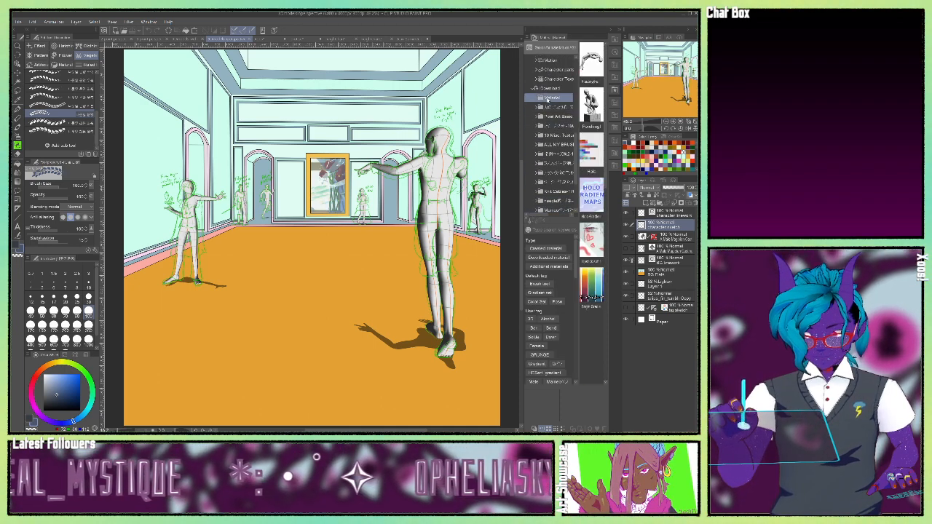
left_click(592, 109)
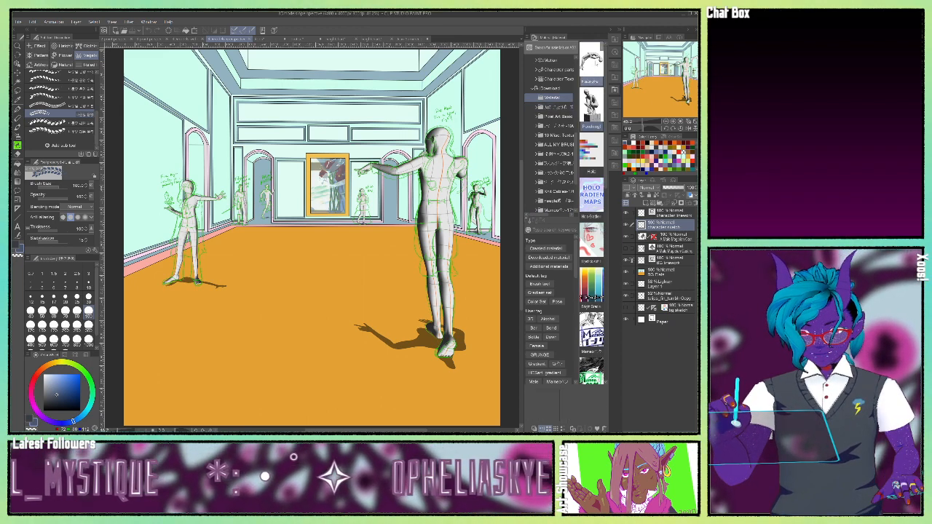
scroll(553, 87, "up", 3)
scroll(567, 87, "up", 3)
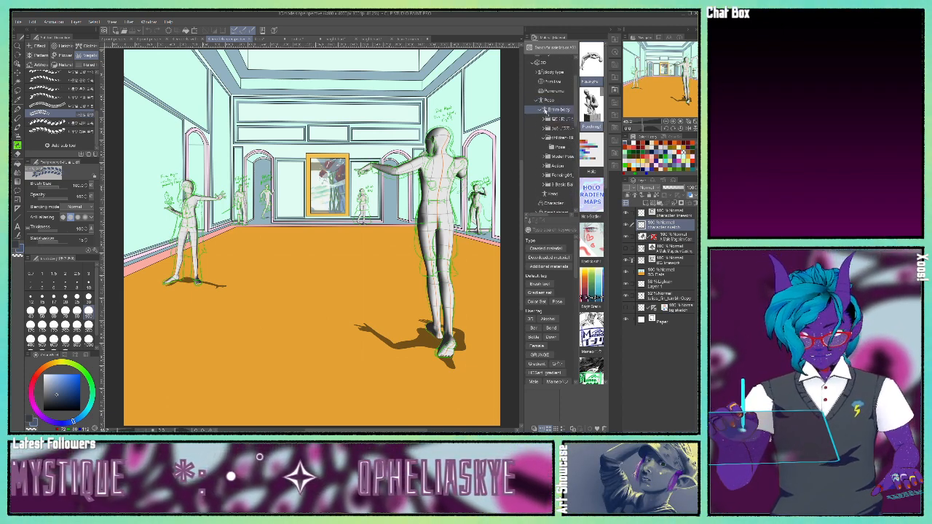
left_click_drag(545, 112, 548, 111)
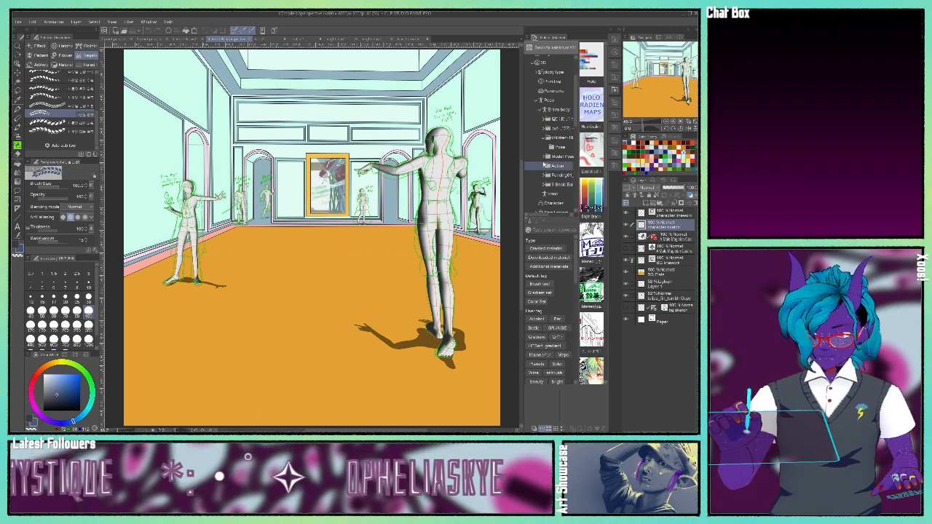
left_click(559, 111)
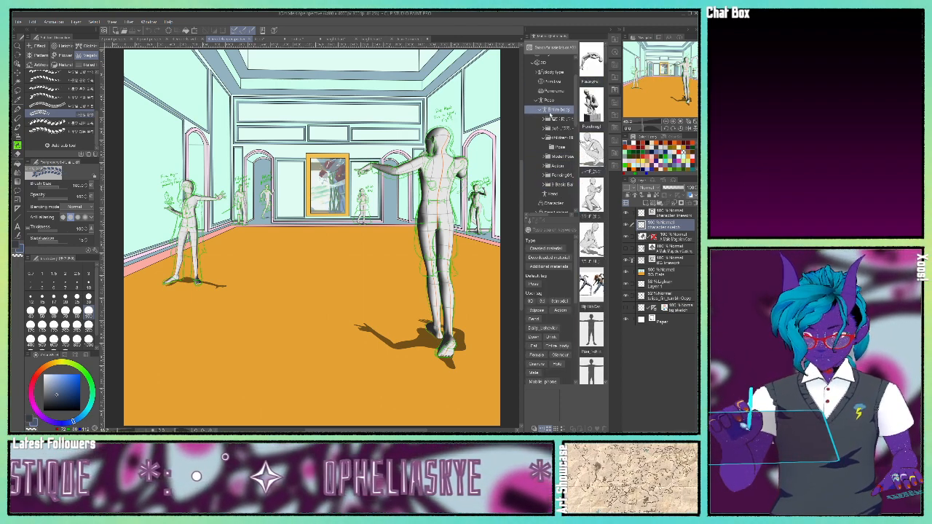
Step: Check the Download category's Material folder for remaining poses and view the contents of the downloaded sitting pose folder
scroll(553, 137, "down", 3)
scroll(554, 138, "down", 5)
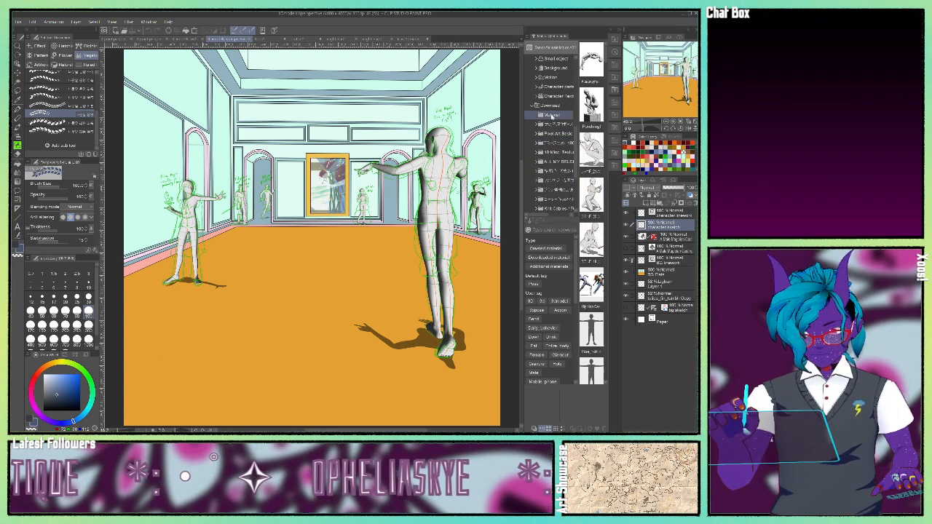
left_click(551, 115)
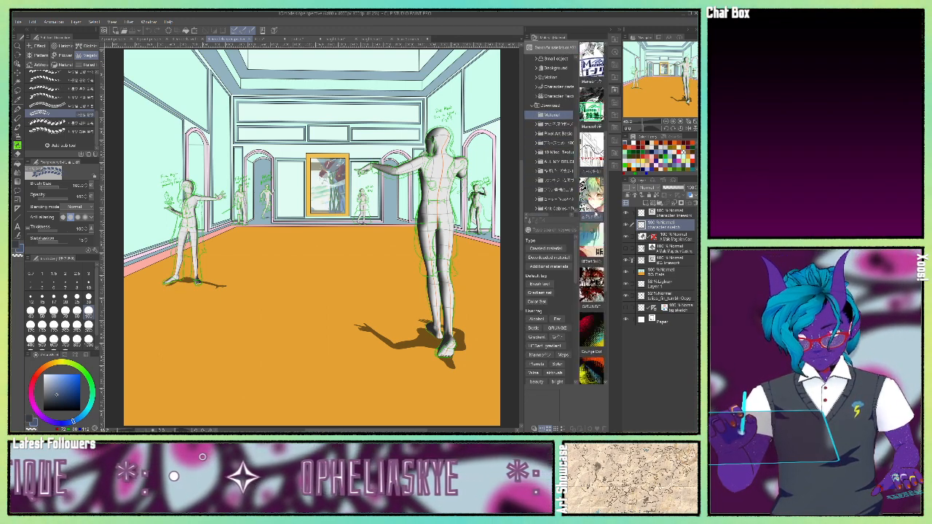
scroll(594, 218, "down", 1)
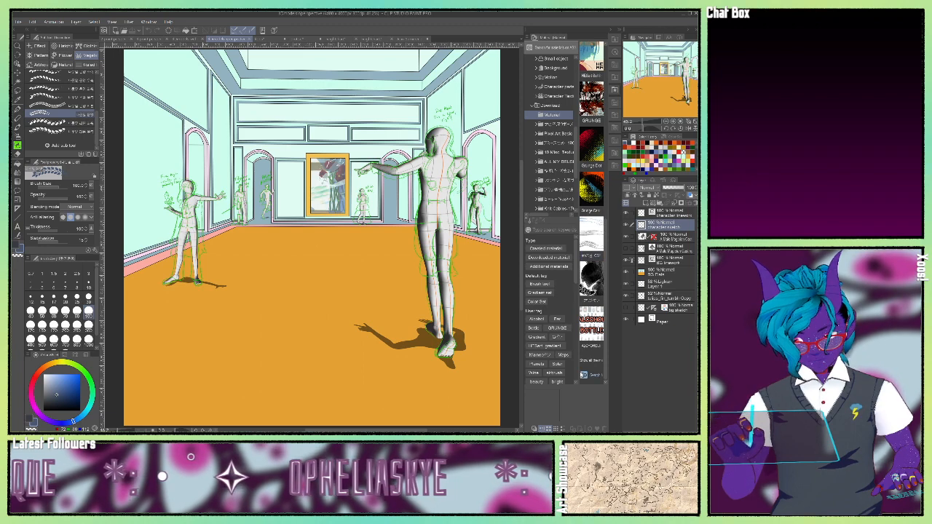
left_click(550, 124)
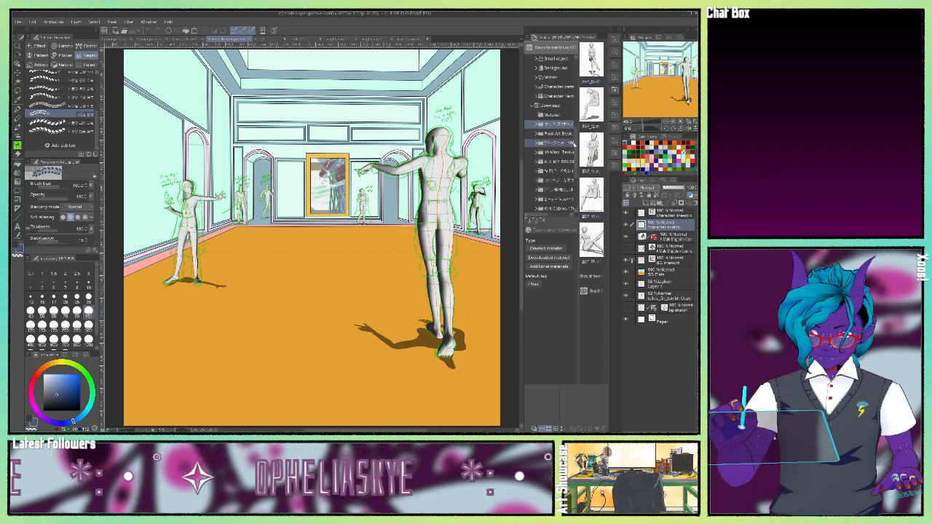
Step: Move the downloaded sitting pose folder from Download into the Pose category under 3D and expand it
mouse_move(578, 124)
left_mouse_down()
mouse_move(577, 111)
mouse_move(577, 138)
mouse_move(577, 128)
left_mouse_up()
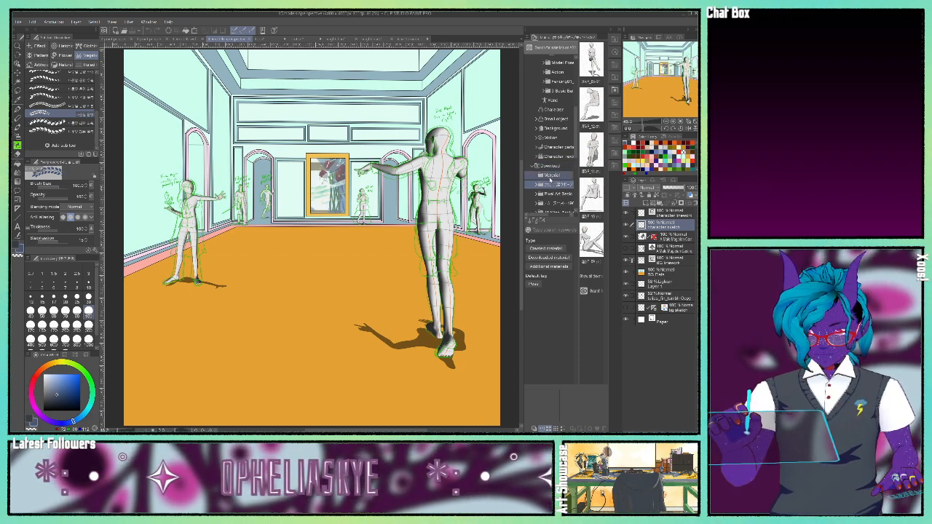
left_click(551, 166)
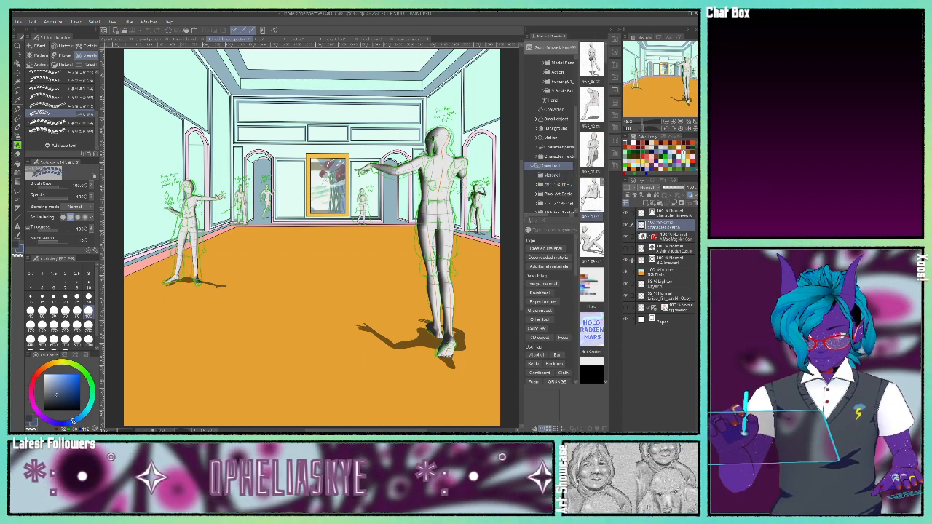
left_click(569, 185)
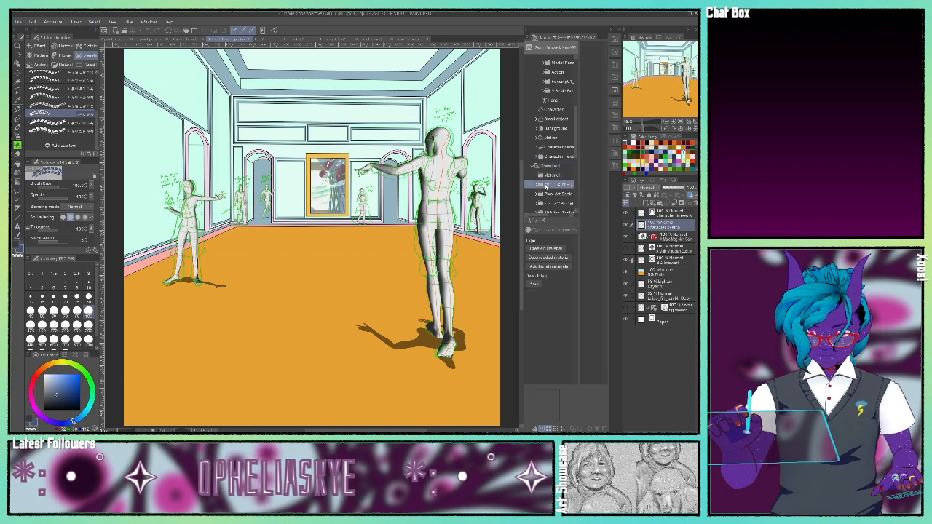
left_click_drag(547, 184, 547, 113)
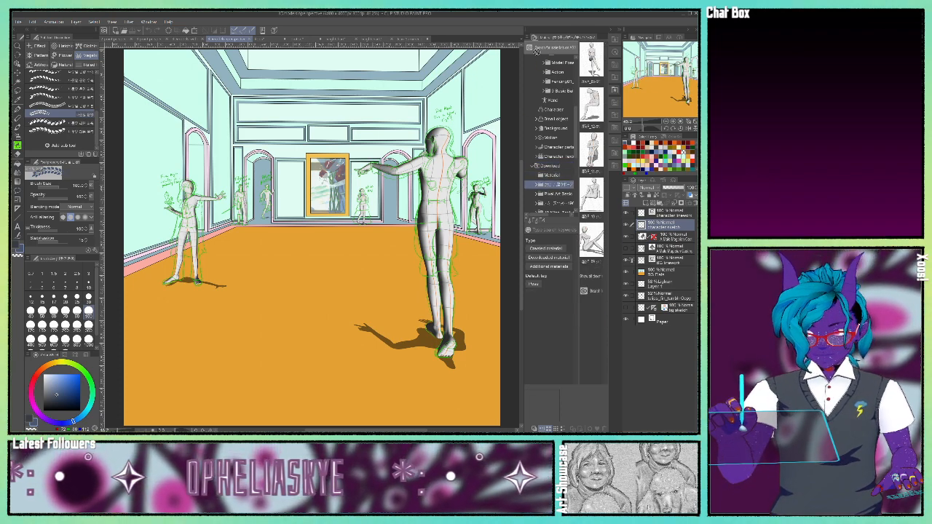
left_click_drag(553, 65, 555, 94)
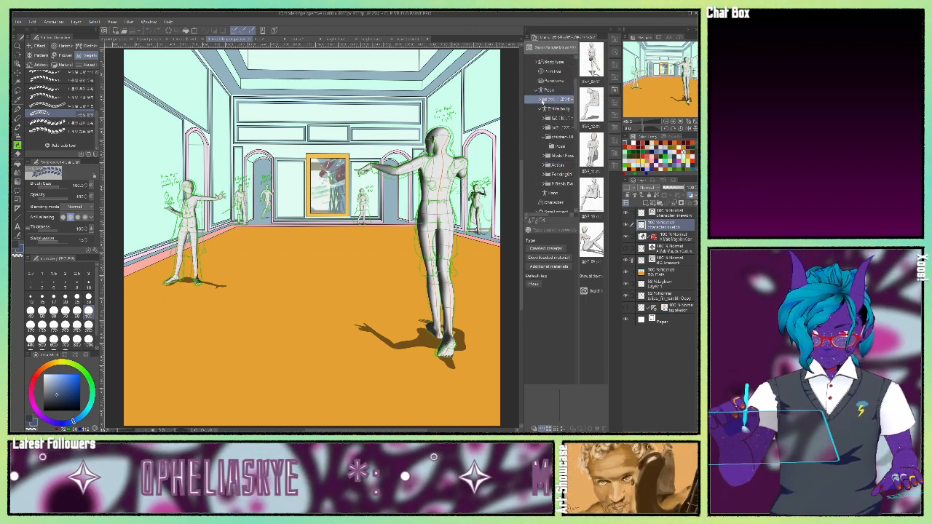
left_click(542, 99)
left_click(556, 109)
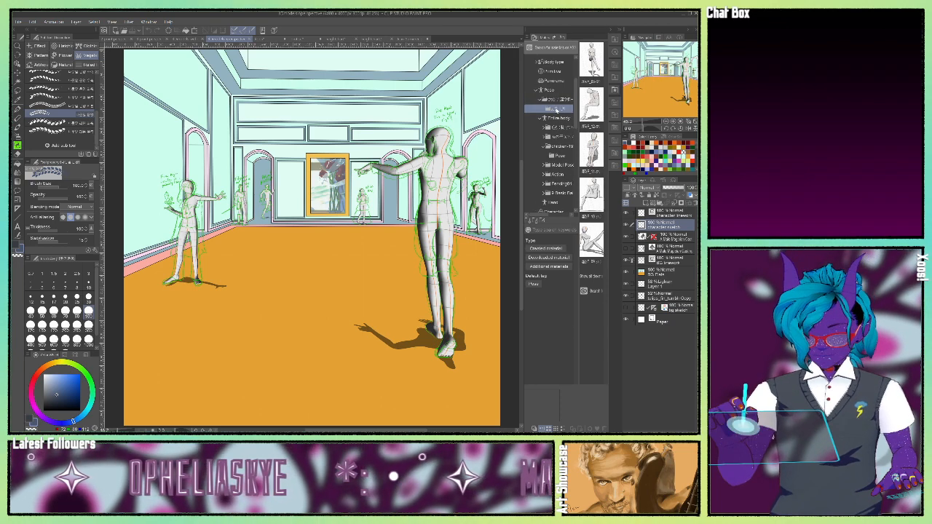
Step: Collapse the moved sitting pose folder and rename it "female sitting"
left_click(555, 100)
double_click(556, 101)
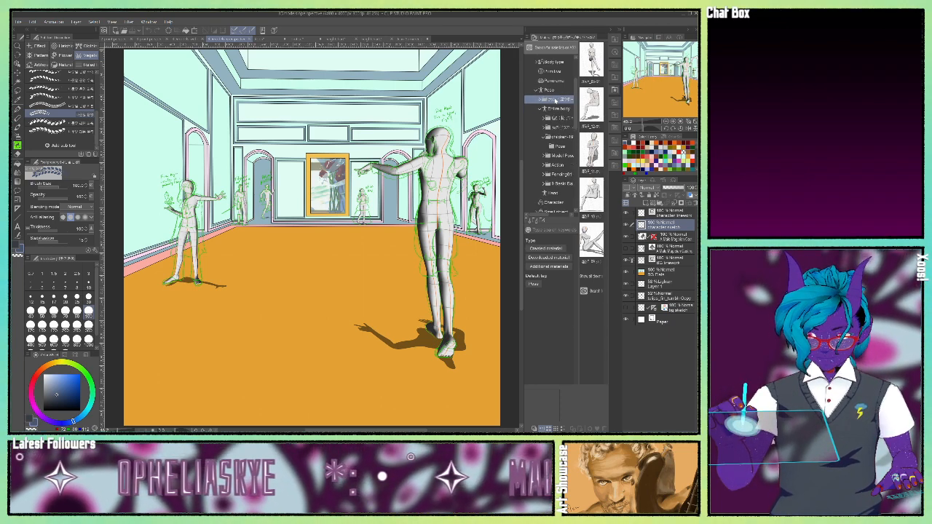
right_click(554, 101)
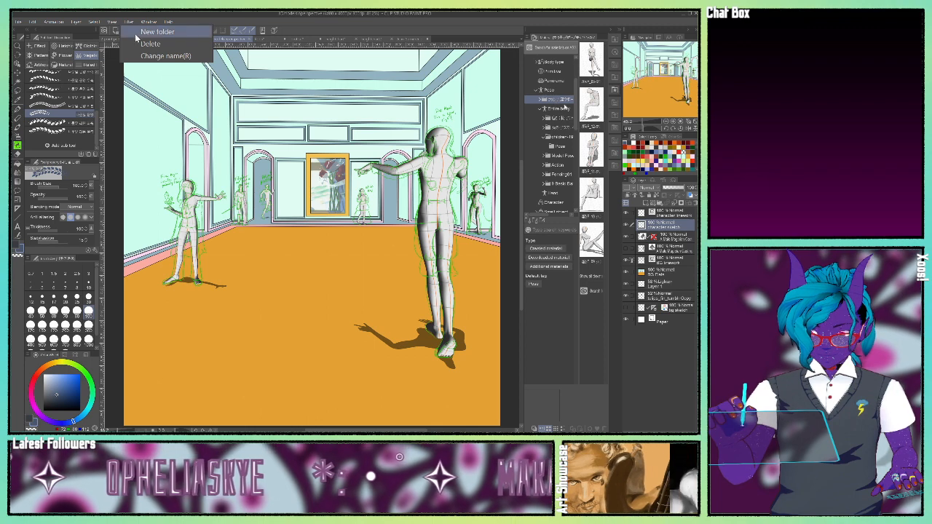
left_click(551, 151)
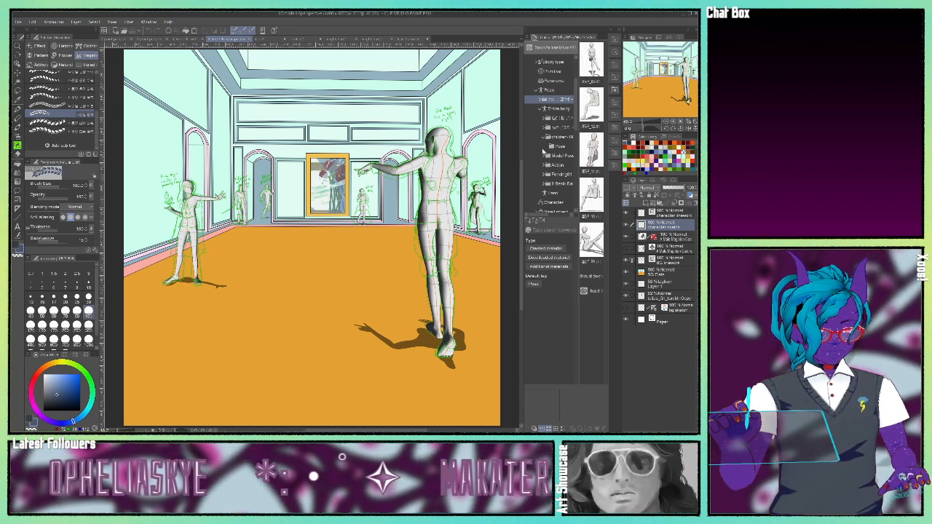
Step: Examine the contents of the pose folders under Entire body and the folders left in the Download category
left_click(554, 117)
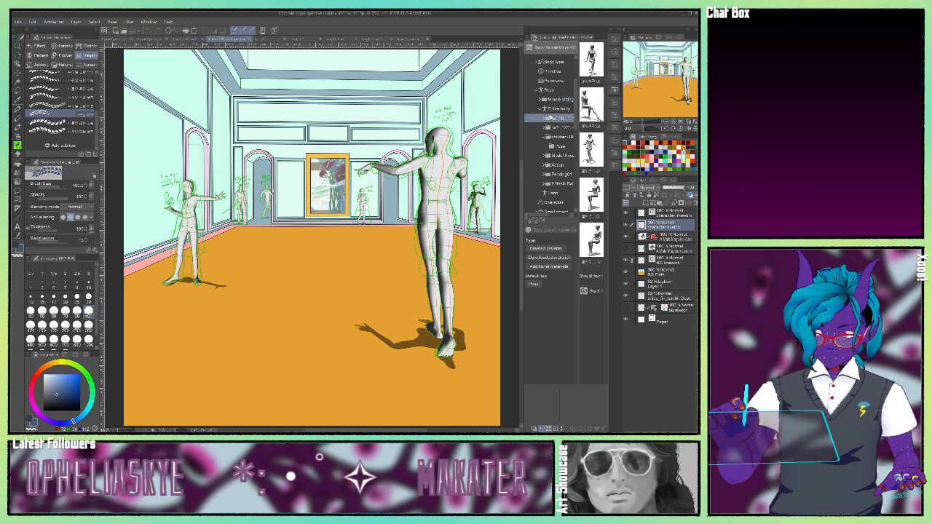
left_click(554, 128)
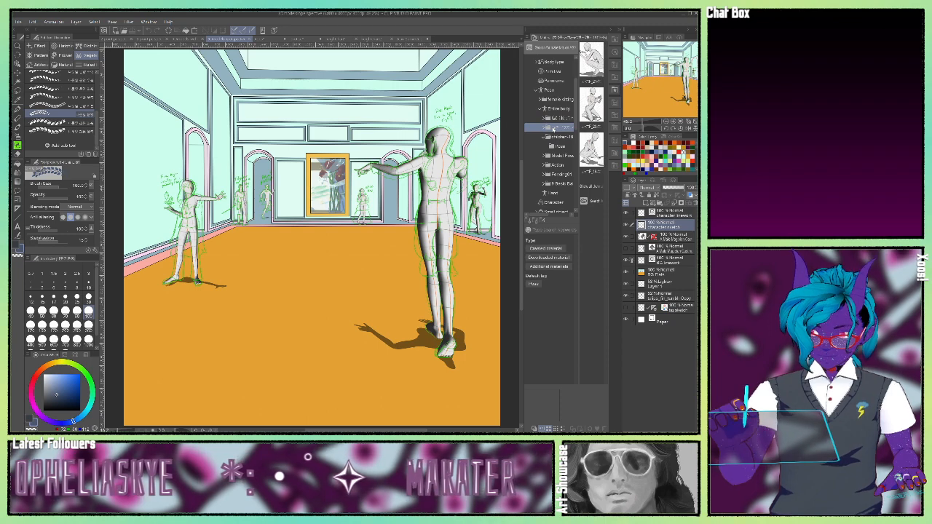
left_click(553, 136)
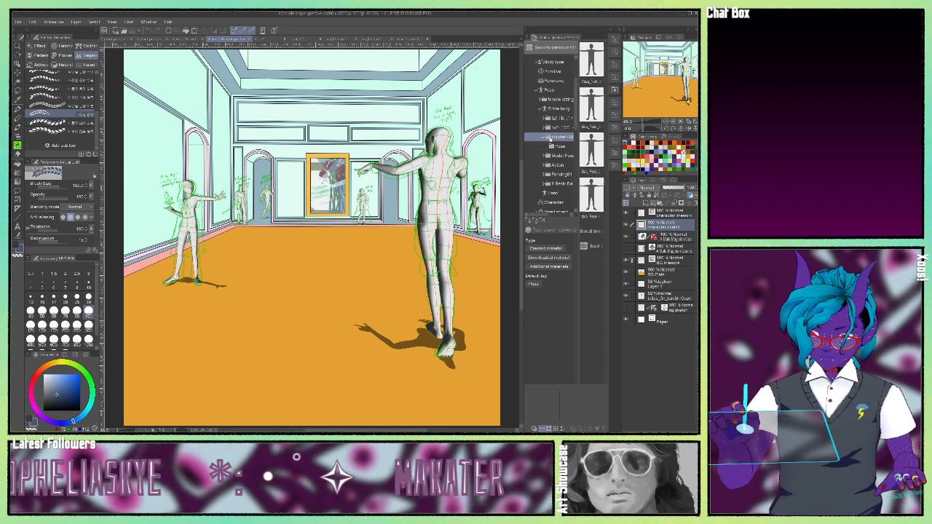
left_click(556, 155)
left_click(555, 183)
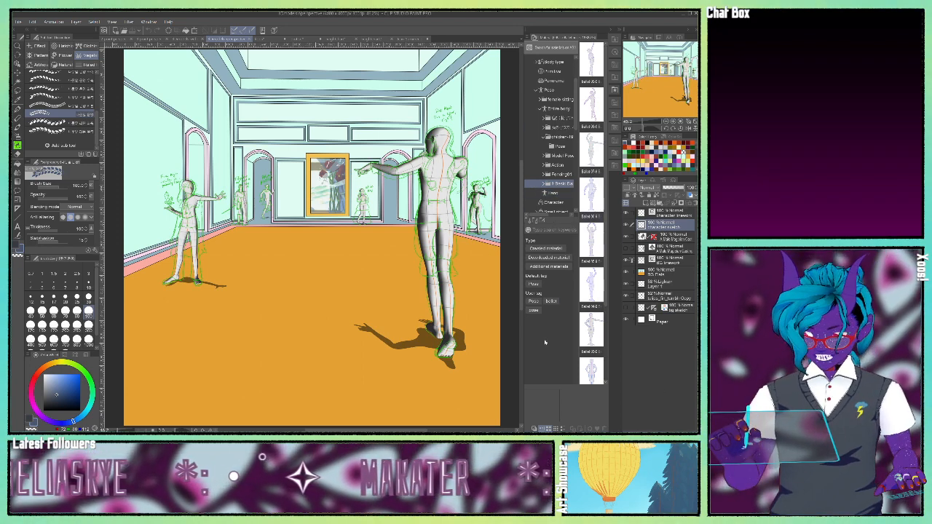
scroll(550, 178, "down", 10)
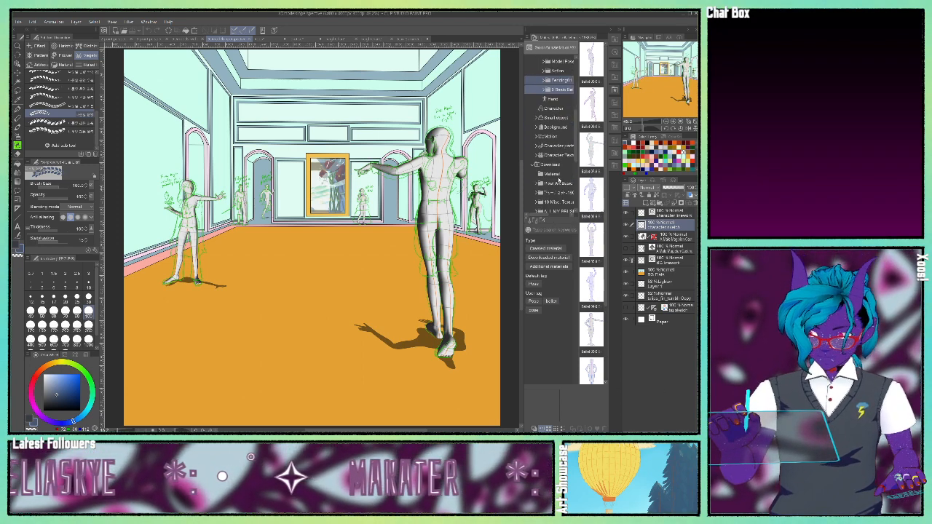
scroll(559, 179, "up", 10)
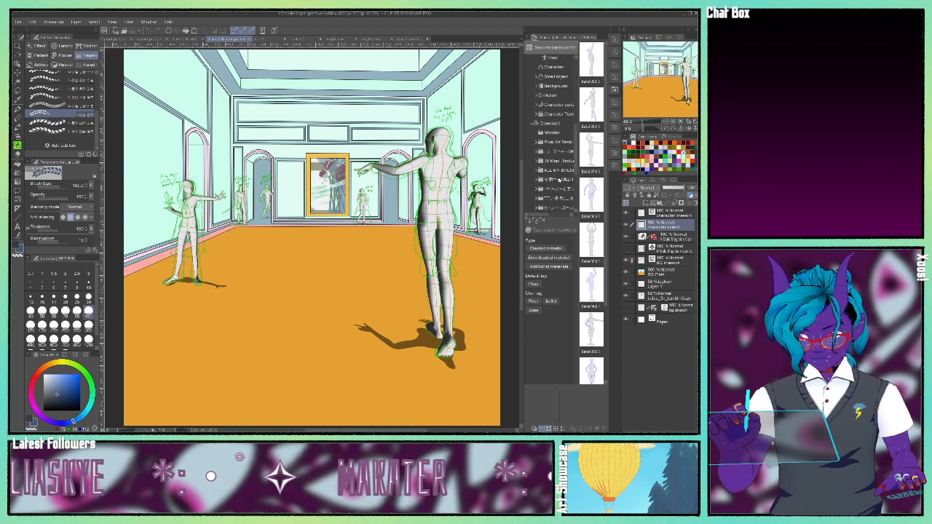
Step: Try to place the Vincenzo body type from the 3D materials on the canvas as a figure on its own new layer
scroll(559, 182, "up", 8)
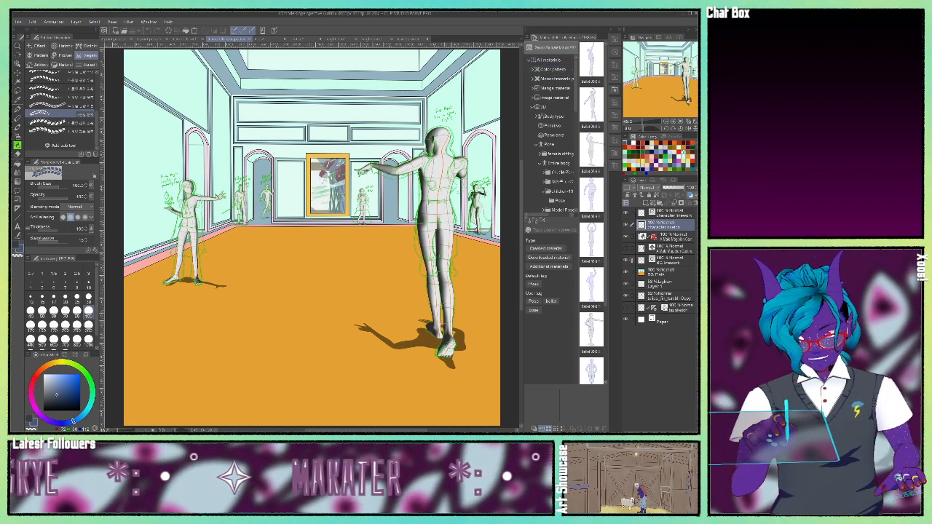
left_click(551, 118)
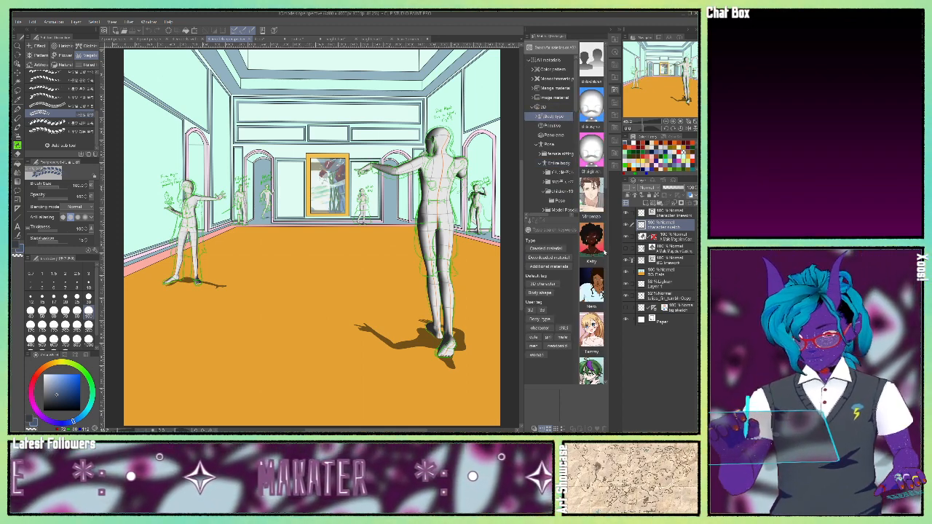
left_click(591, 195)
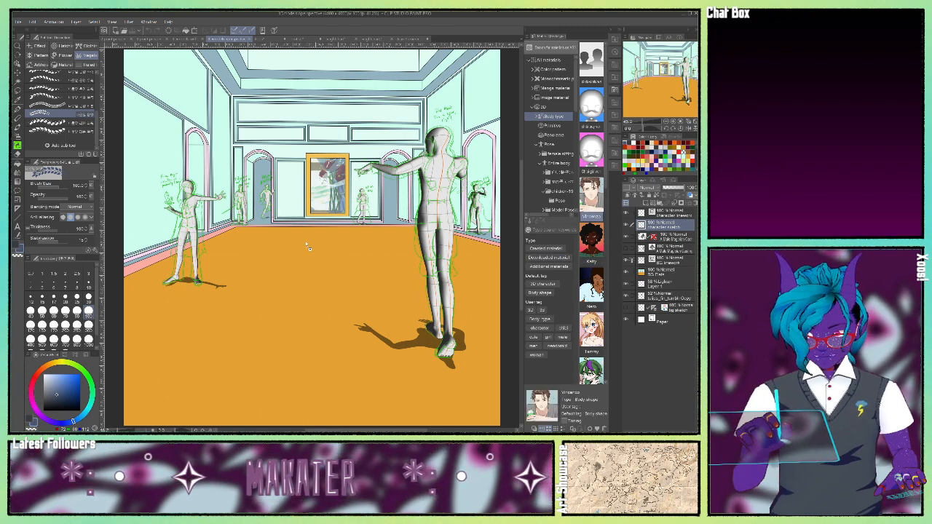
left_click_drag(368, 394, 368, 394)
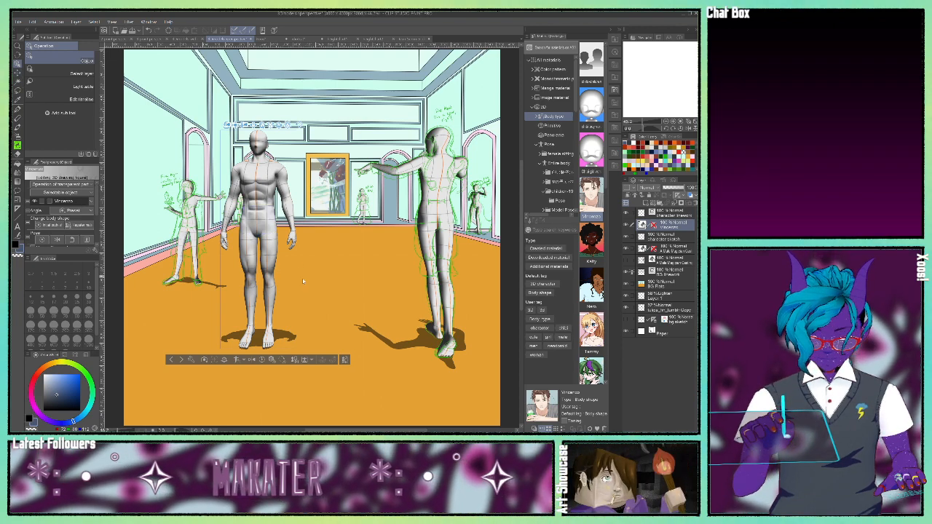
left_click_drag(324, 307, 352, 322)
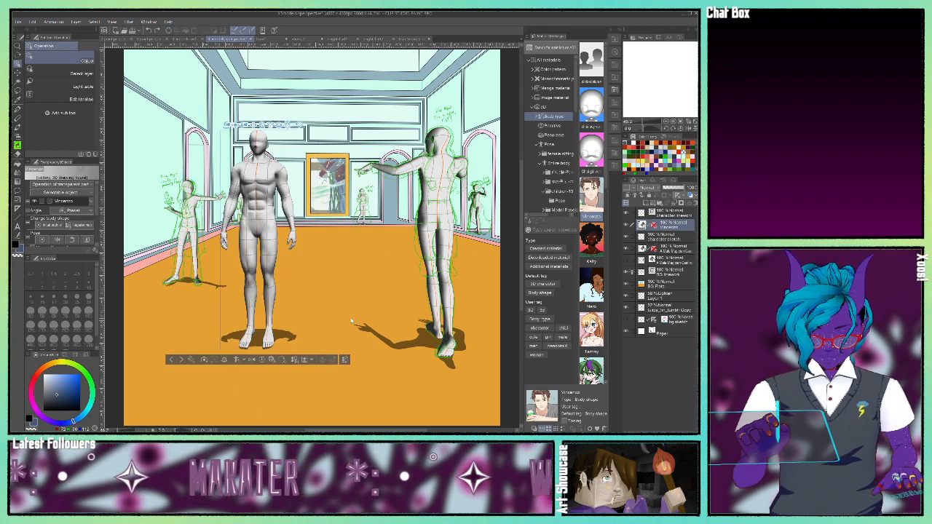
key("Delete")
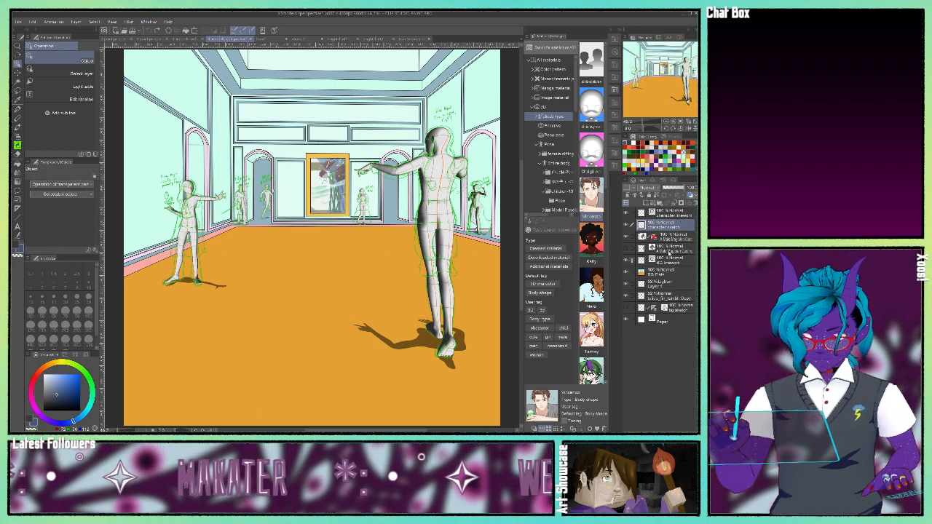
Step: Add the Vincenzo figure to the scene's existing 3D layer so it shares the room's perspective, and select the figure
left_click(670, 237)
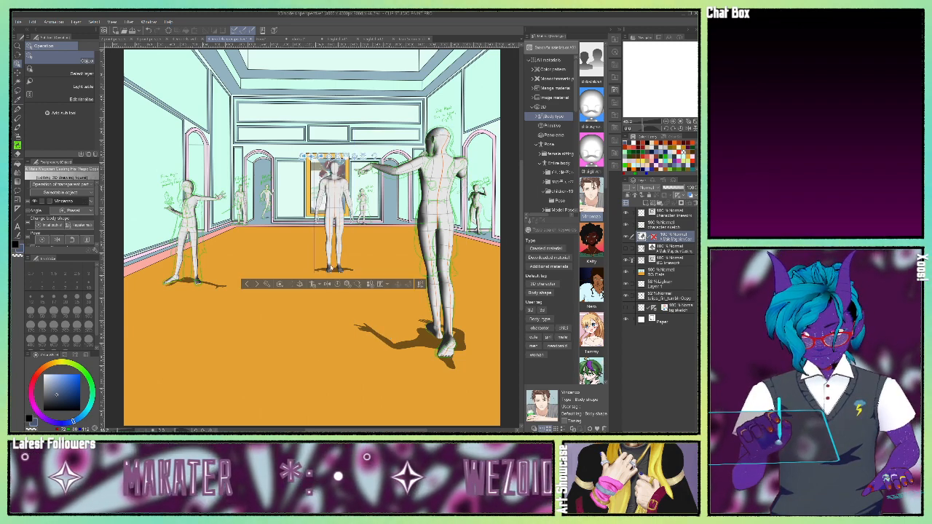
left_click(337, 259)
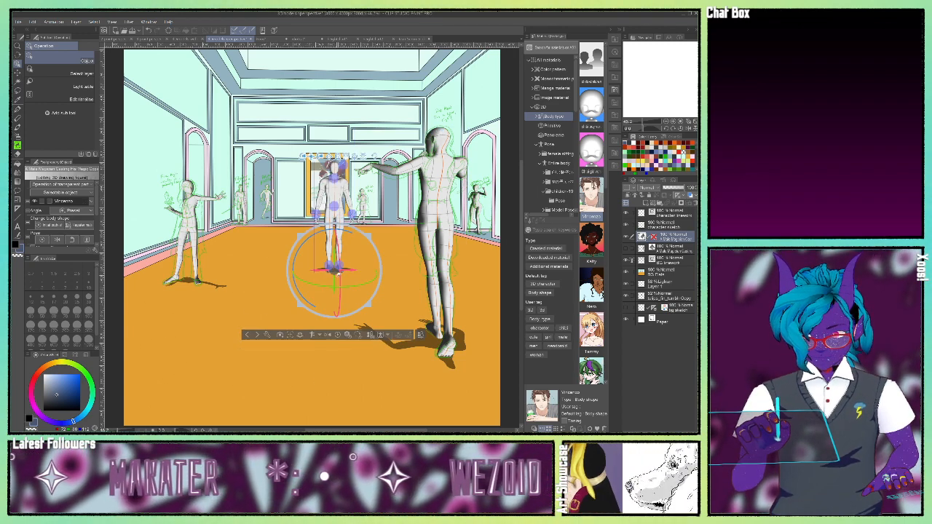
Step: Move the Vincenzo figure into the foreground beside the large mannequin and rotate it about its base
left_click_drag(338, 277, 373, 408)
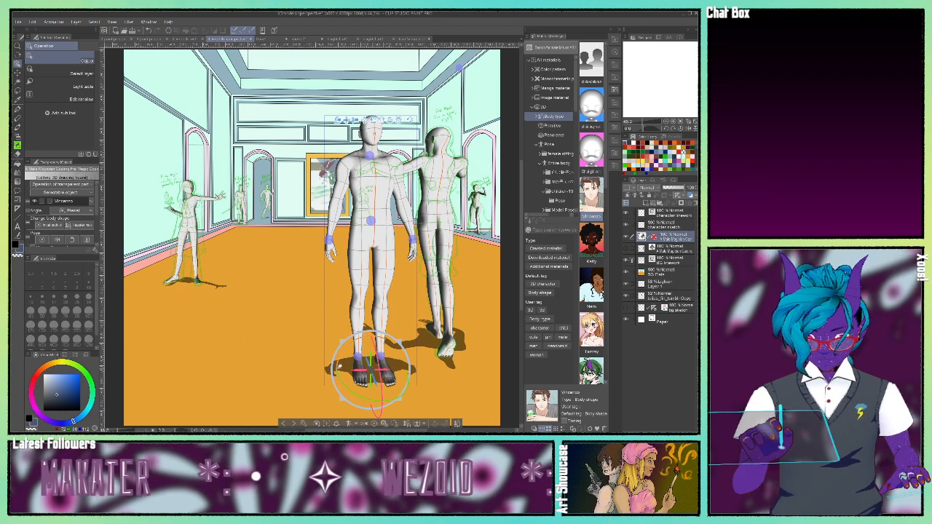
left_click_drag(339, 367, 415, 397)
left_click_drag(344, 387, 341, 382)
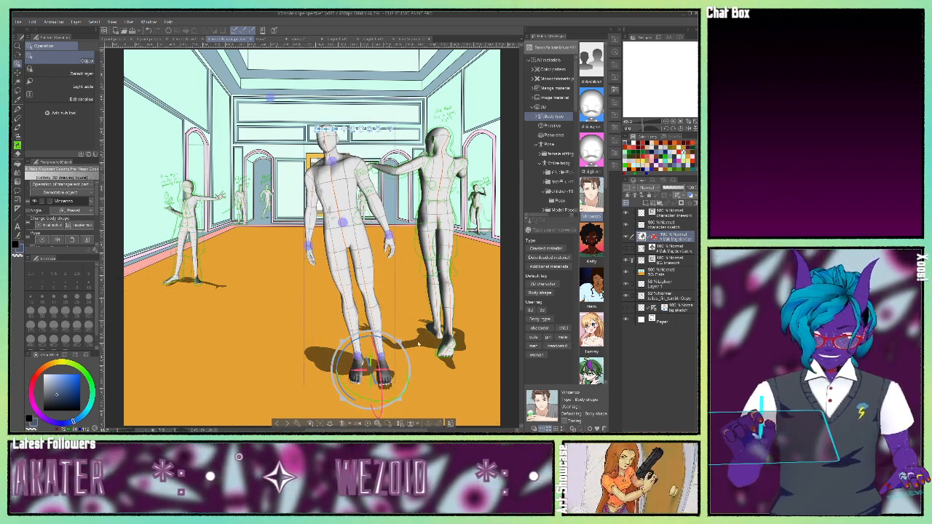
left_click_drag(383, 336, 389, 338)
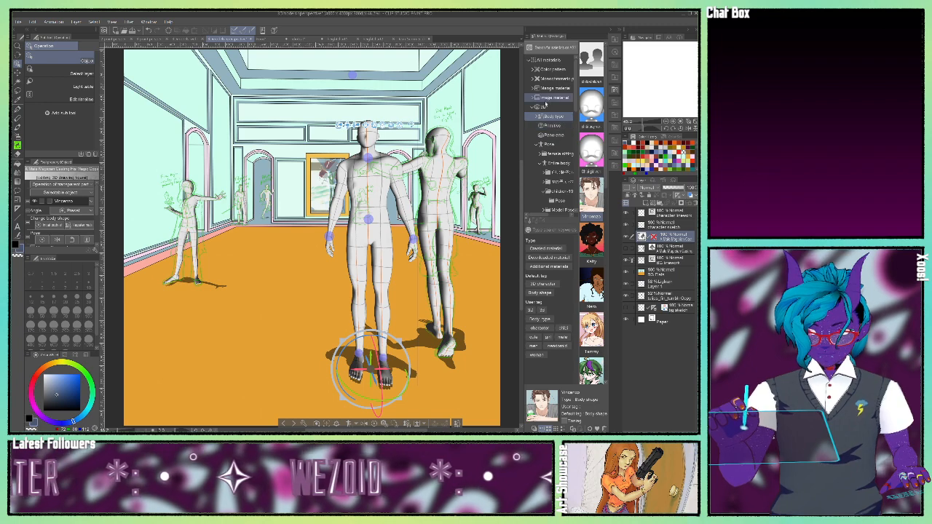
Step: Apply the Hip Hop Dancer (Female) pose from the Pose category to the Vincenzo figure
left_click(548, 144)
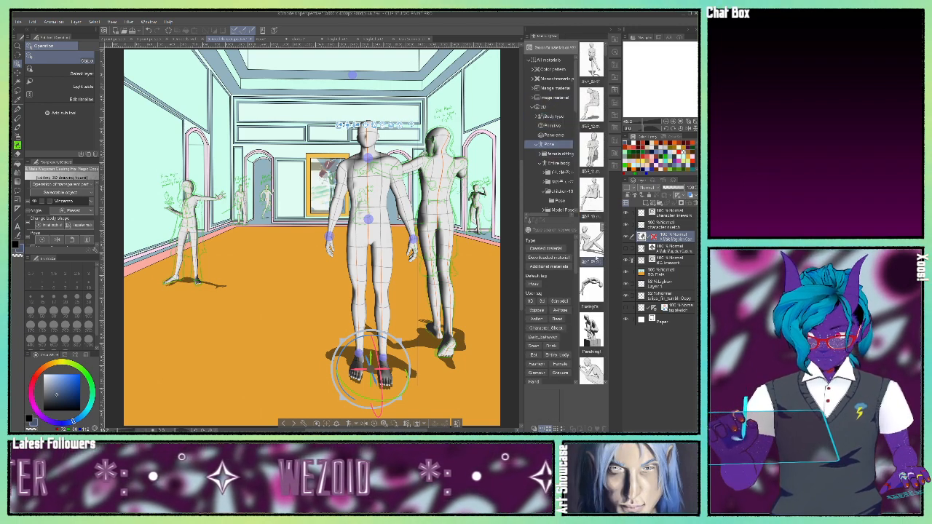
scroll(592, 306, "down", 5)
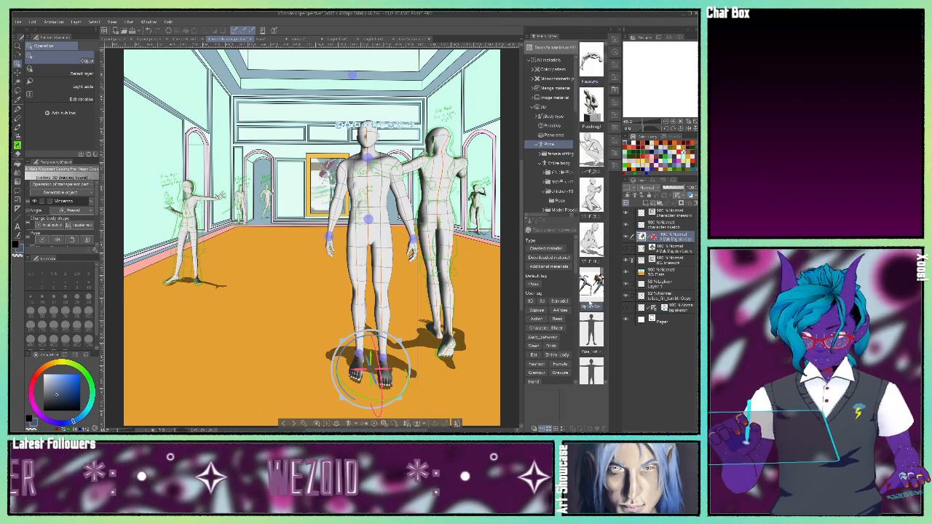
scroll(590, 302, "down", 3)
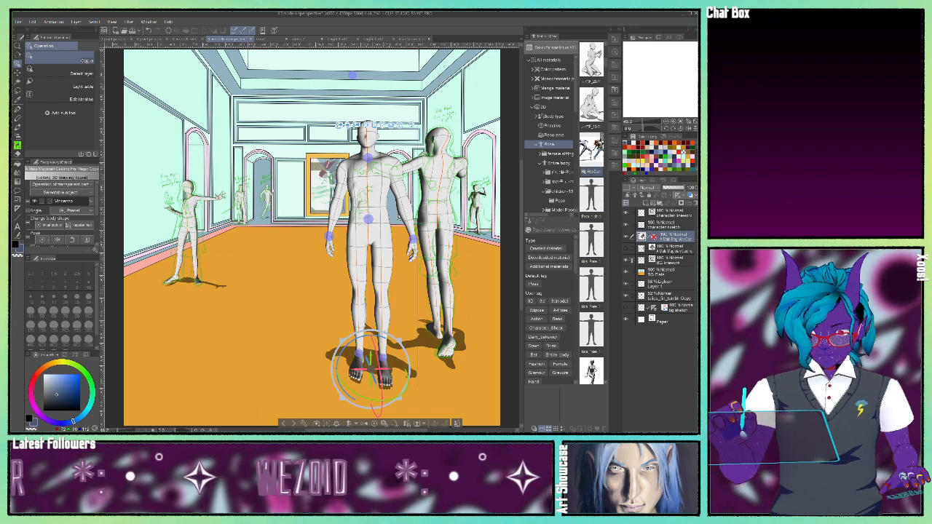
left_click_drag(372, 218, 370, 218)
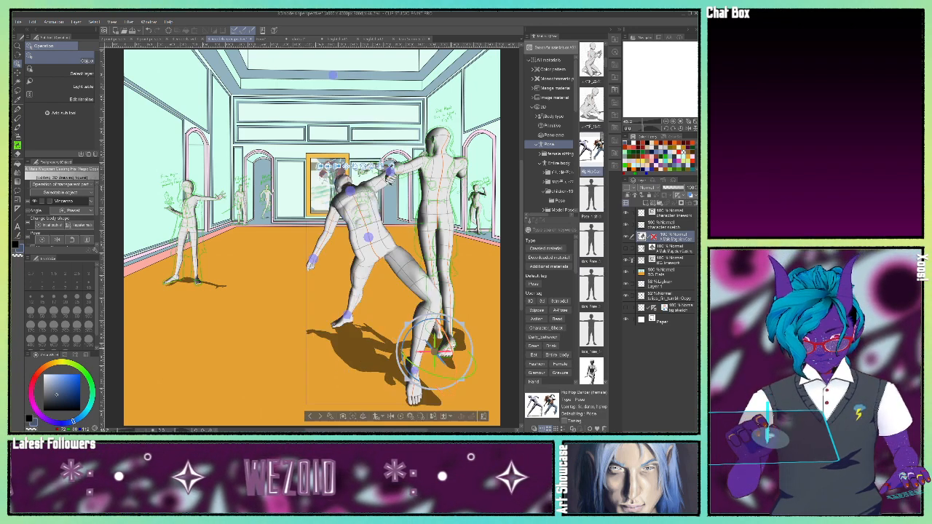
Step: Select the dancing figure's leg parts and try moving the whole figure to different spots around the large mannequin
left_click(352, 302)
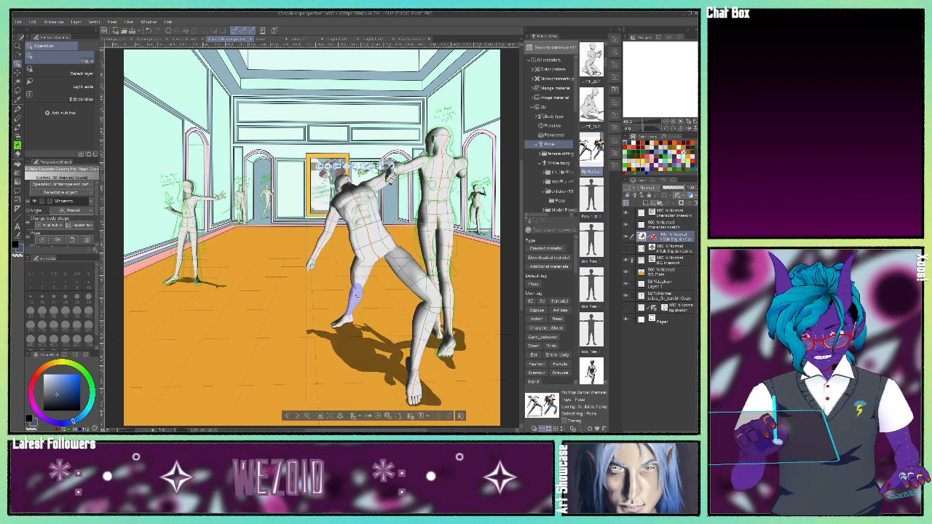
left_click(417, 347)
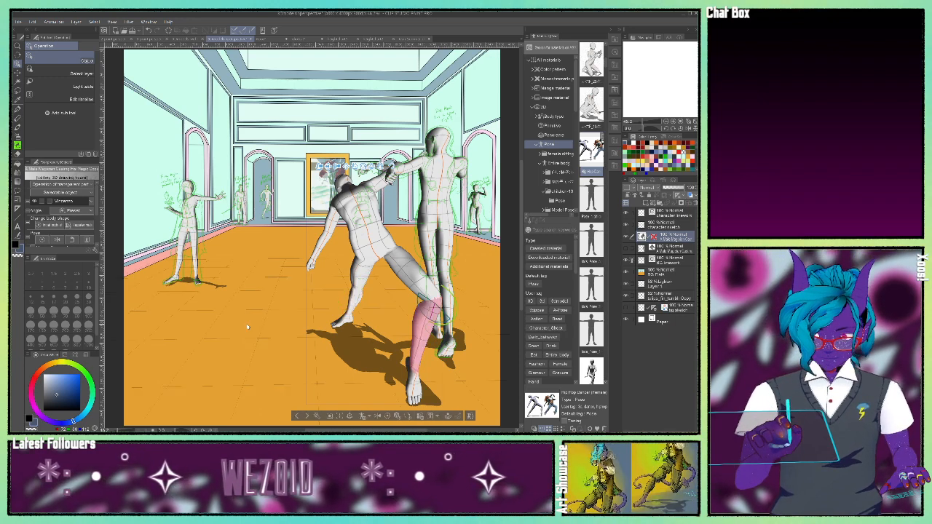
left_click(371, 241)
left_click_drag(418, 366, 538, 283)
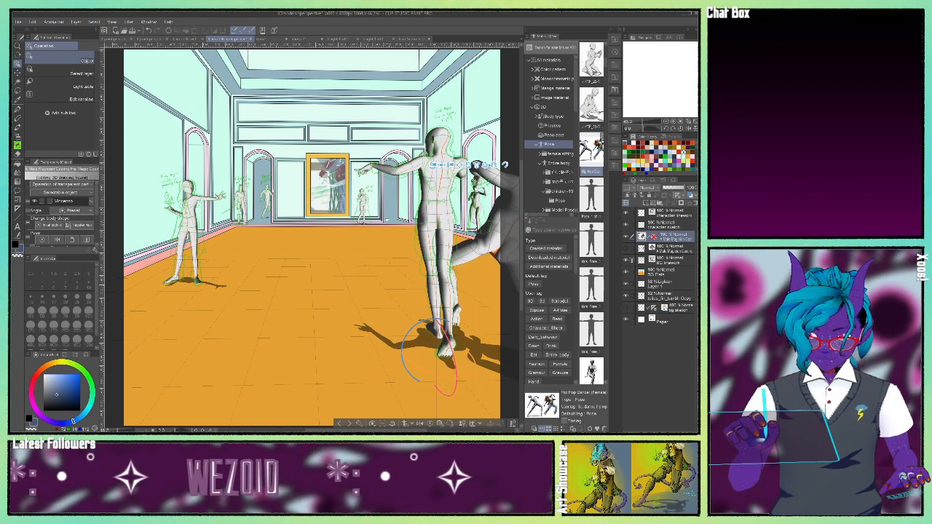
left_click_drag(339, 318, 427, 355)
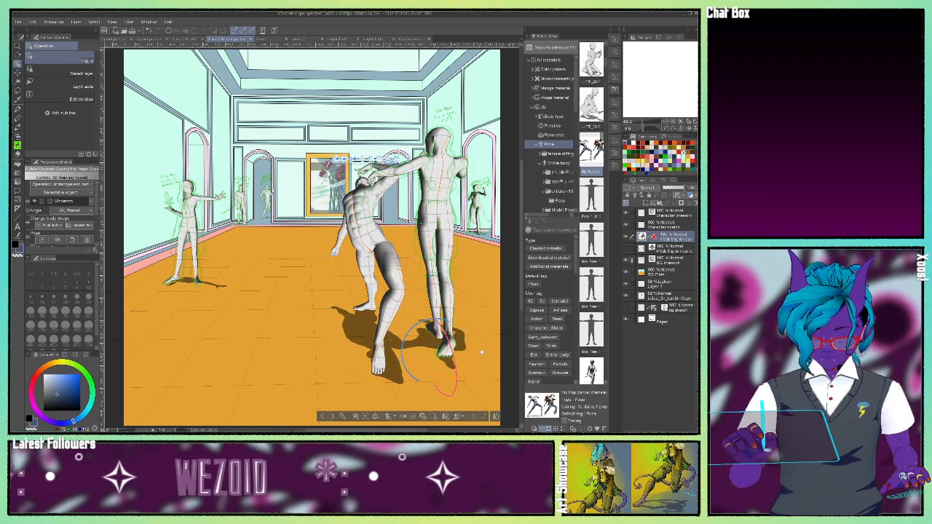
key("ctrl+z")
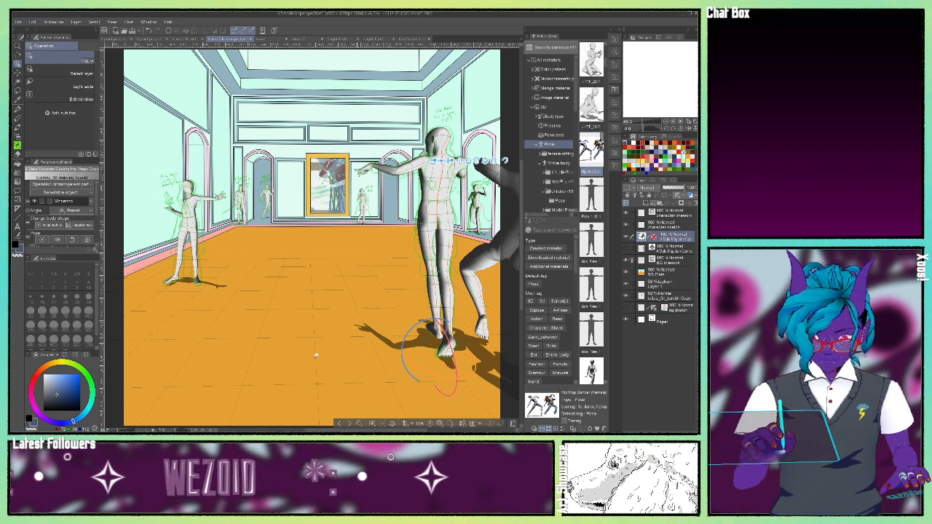
left_click_drag(390, 350, 286, 313)
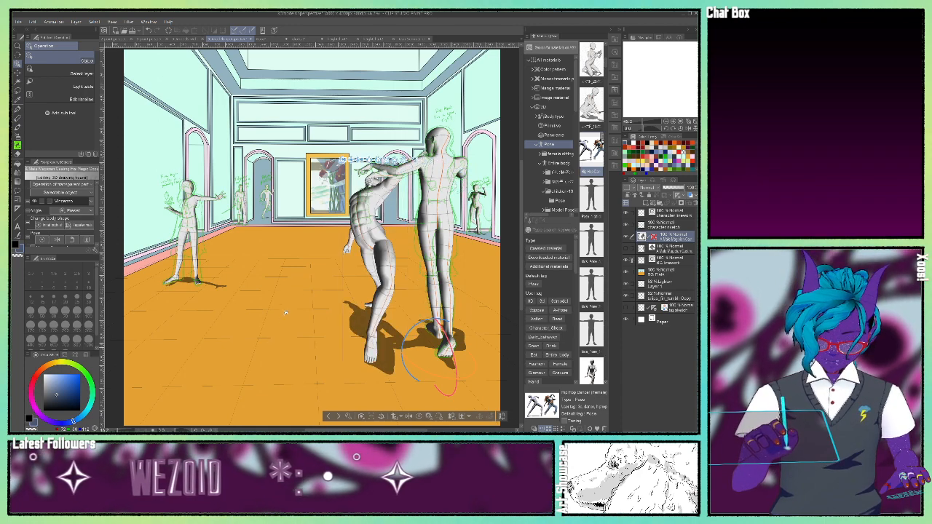
left_click_drag(328, 271, 330, 271)
Step: Undo the Vincenzo figure's dance pose, moves and rotations, restoring it to its original standing place near the painting
key("ctrl+z")
key("ctrl+z")
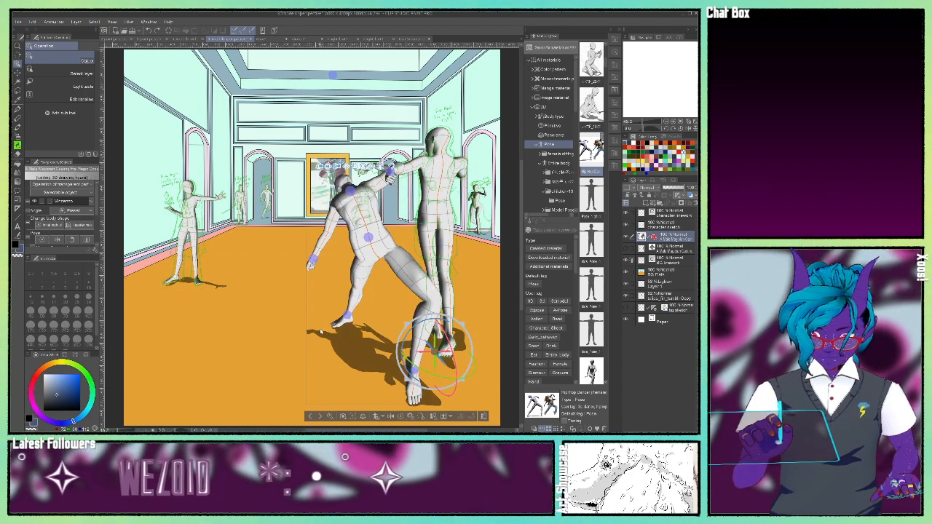
key("ctrl+z")
key("ctrl+z")
key("ctrl+z")
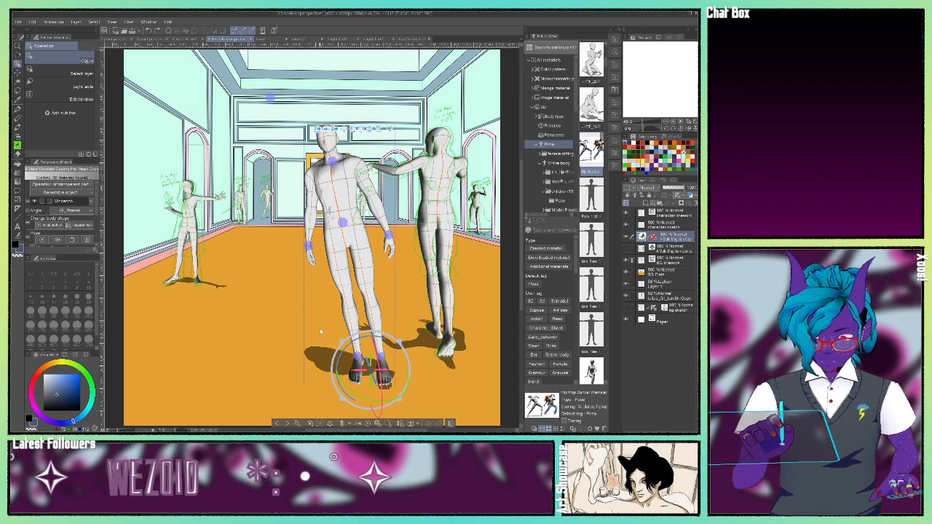
key("ctrl+z")
key("ctrl+z")
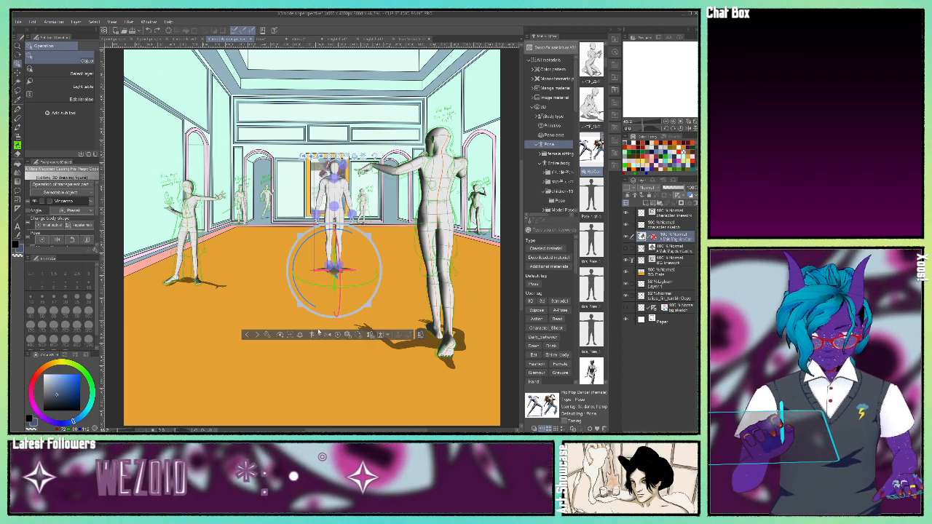
key("ctrl+z")
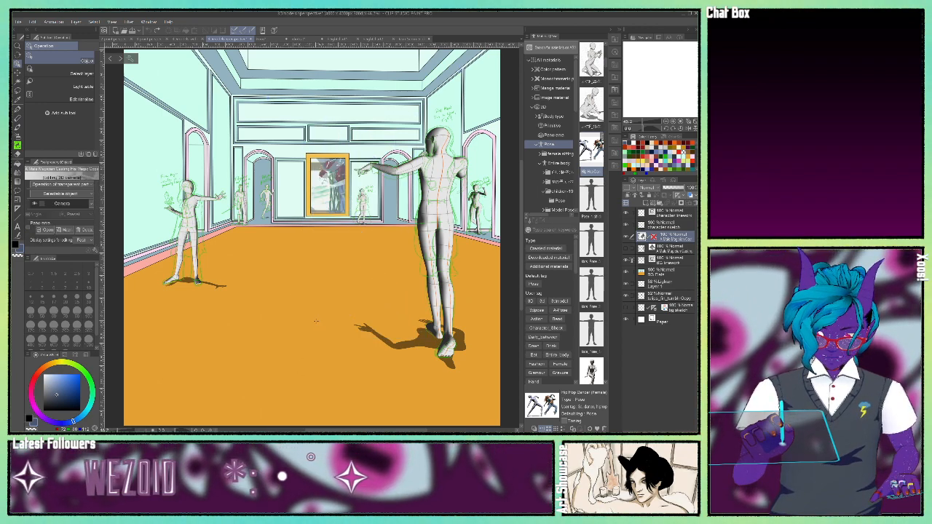
key("ctrl+y")
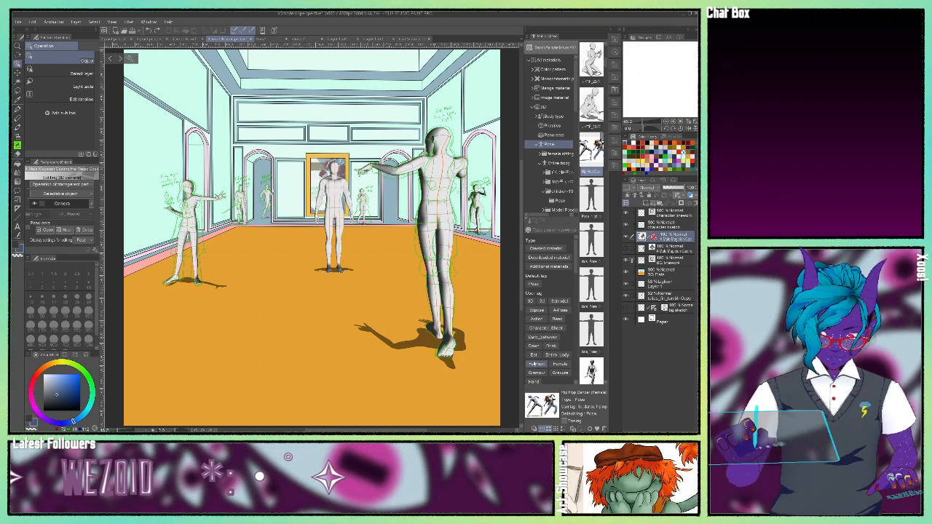
key("ctrl+z")
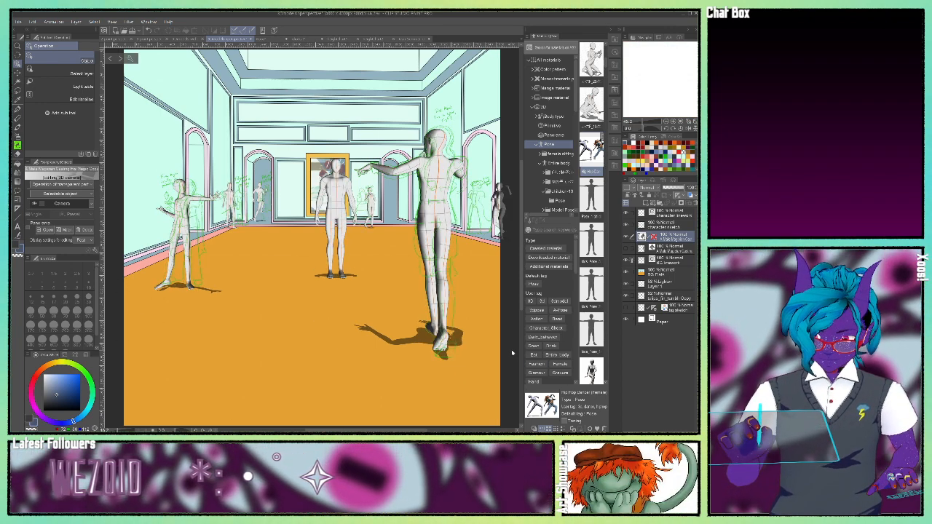
key("ctrl+z")
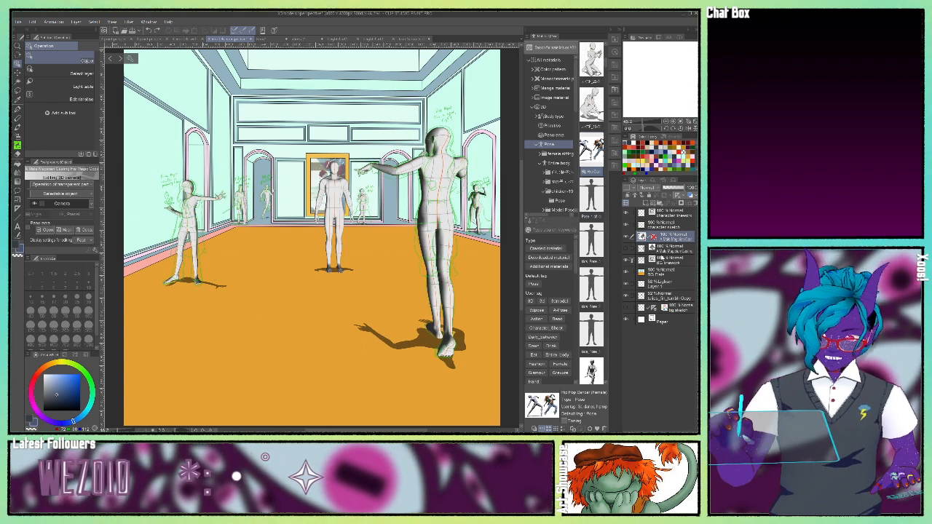
Step: Toggle the visibility of the 3D layers below the character sketch to view the scene with and without the mannequins
left_click(659, 213)
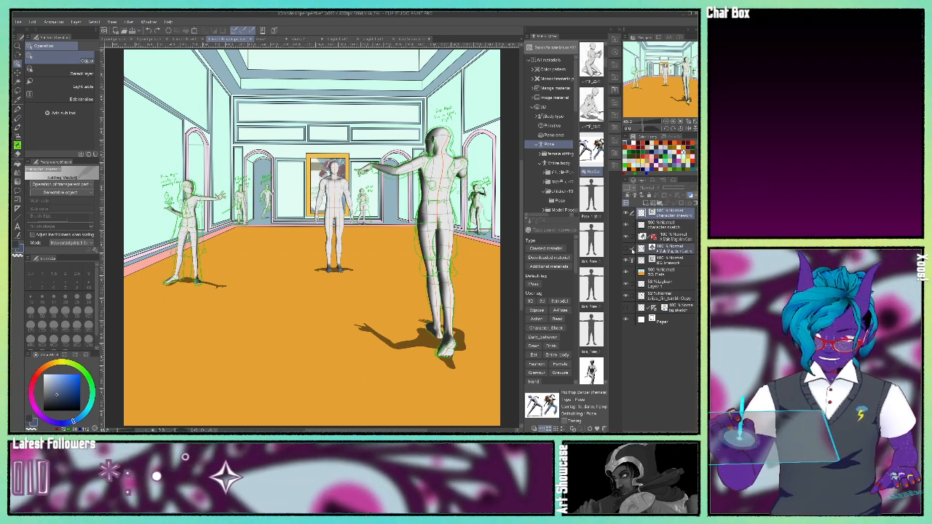
left_click(626, 249)
left_click(626, 249)
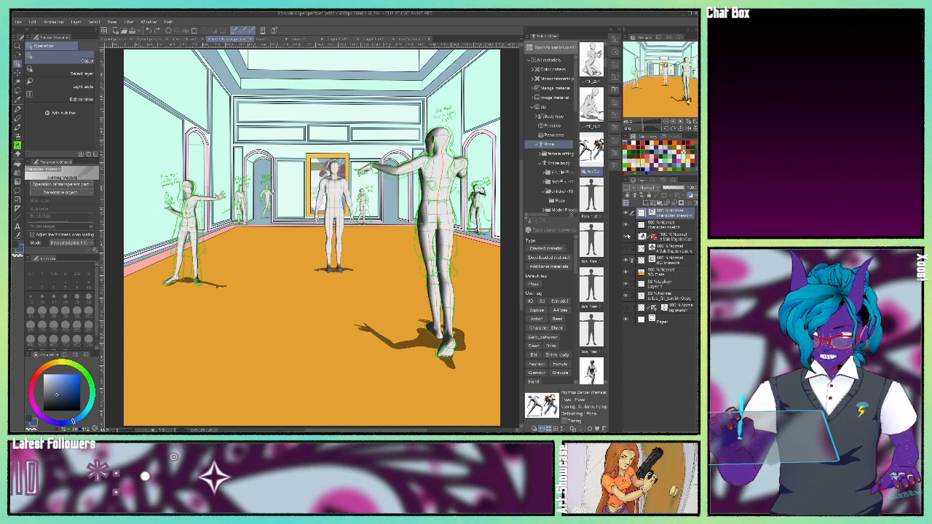
left_click(624, 238)
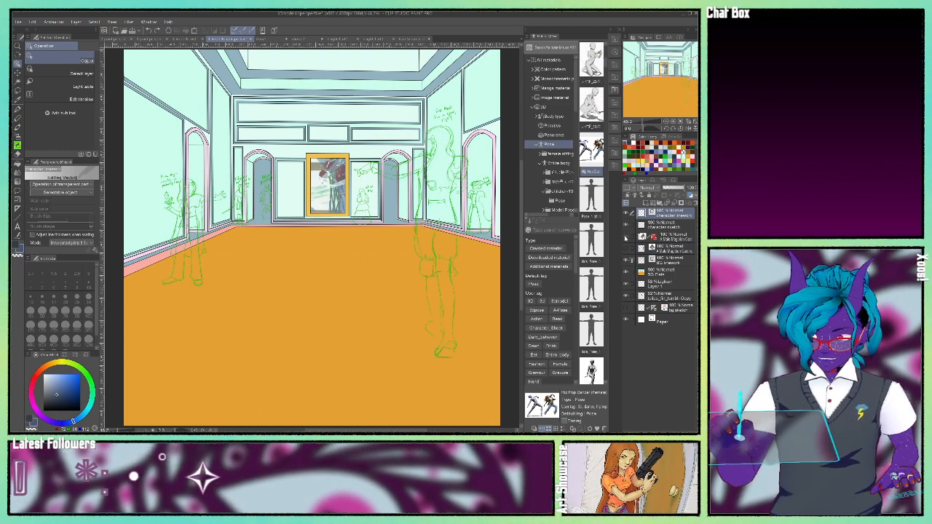
left_click(625, 237)
left_click(625, 237)
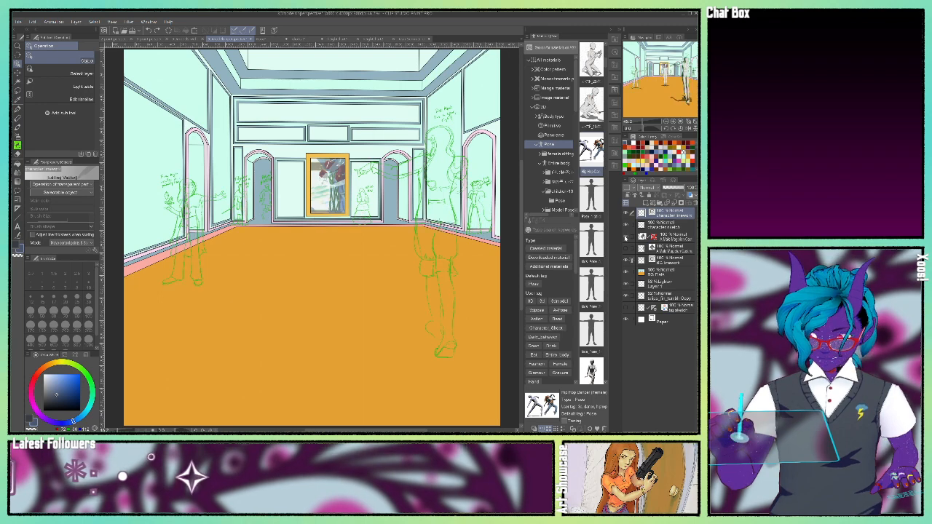
left_click(625, 237)
Step: Enable the ruler attached to the visible 3D figure layer and keep that layer selected
left_click(669, 238)
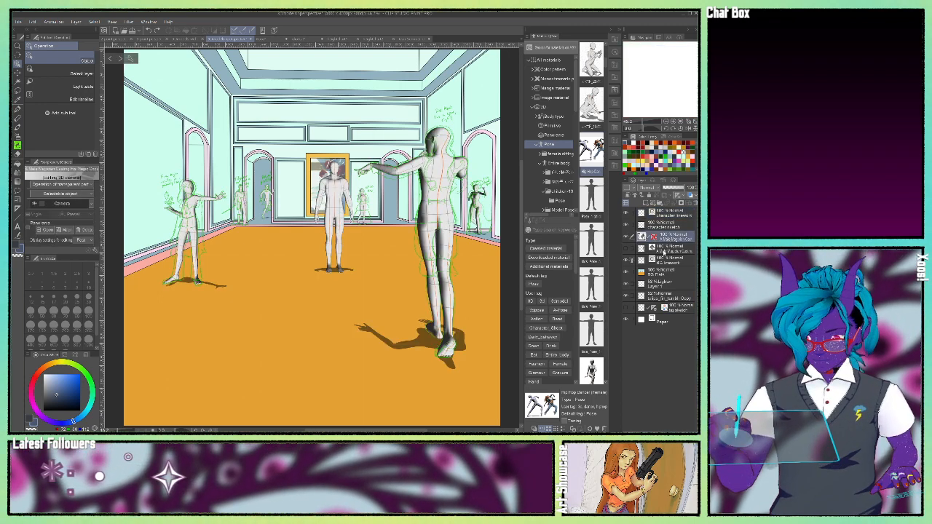
right_click(654, 237)
left_click(675, 277)
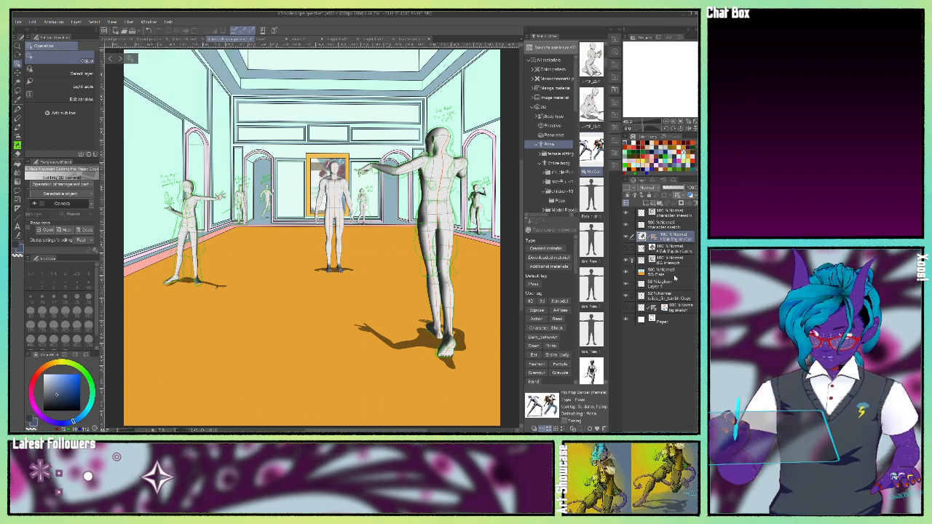
left_click(670, 248)
left_click(672, 238)
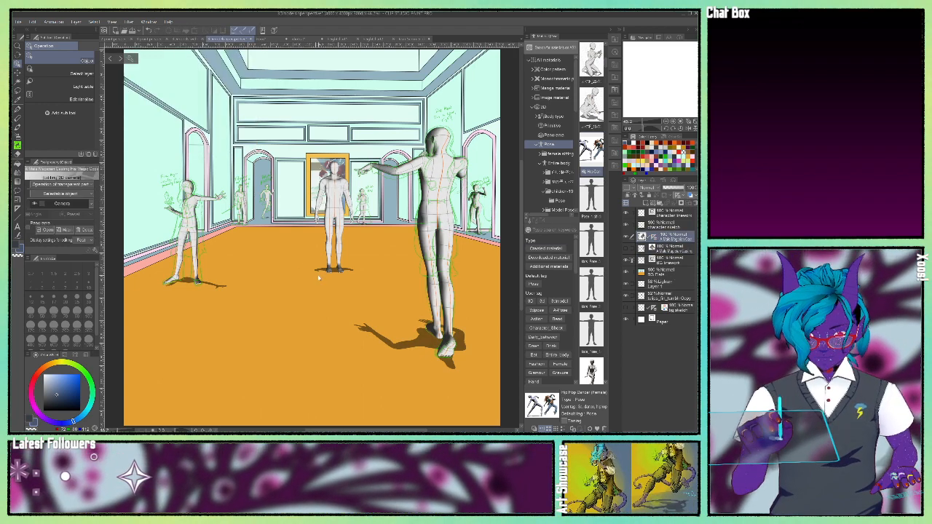
Step: Hide the character sketch, BG flats, BG lineart and painting image layers to view the 3D mannequins on their own
left_click(627, 273)
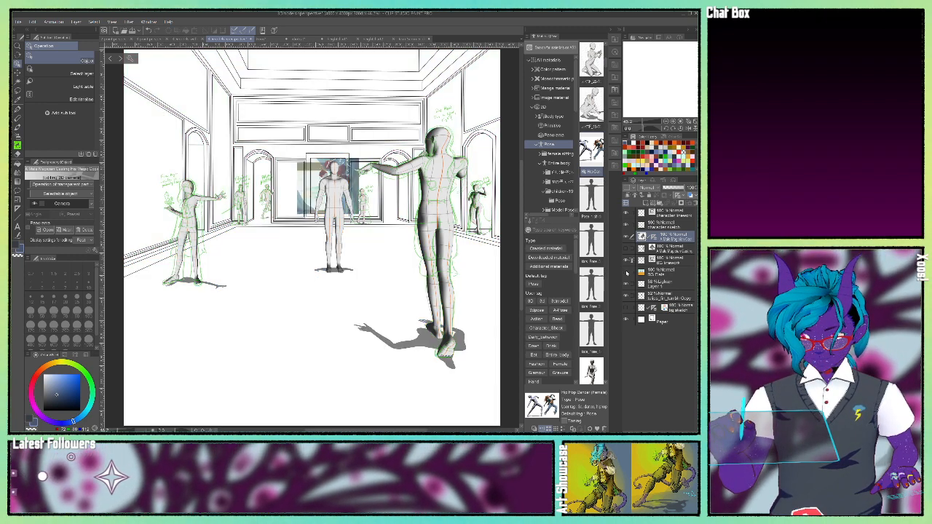
left_click(626, 272)
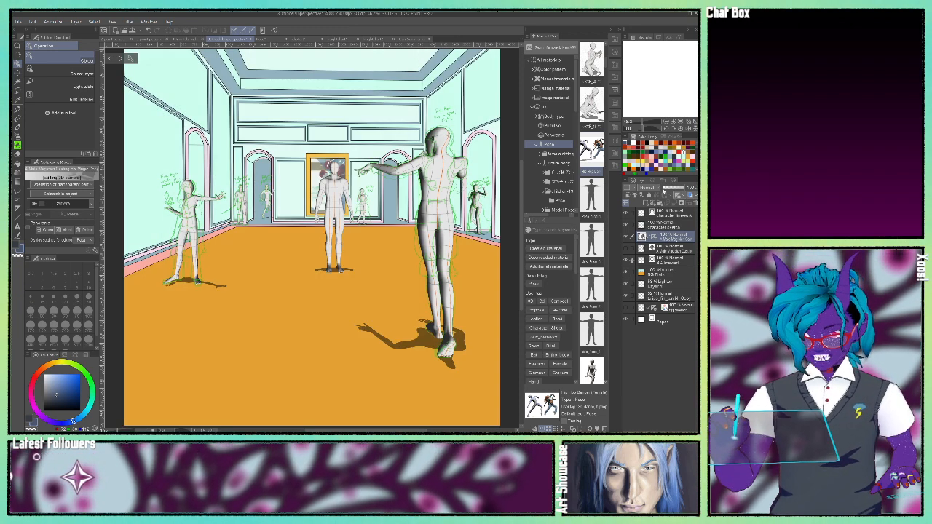
mouse_move(670, 94)
left_mouse_down()
mouse_move(649, 100)
mouse_move(673, 96)
left_mouse_up()
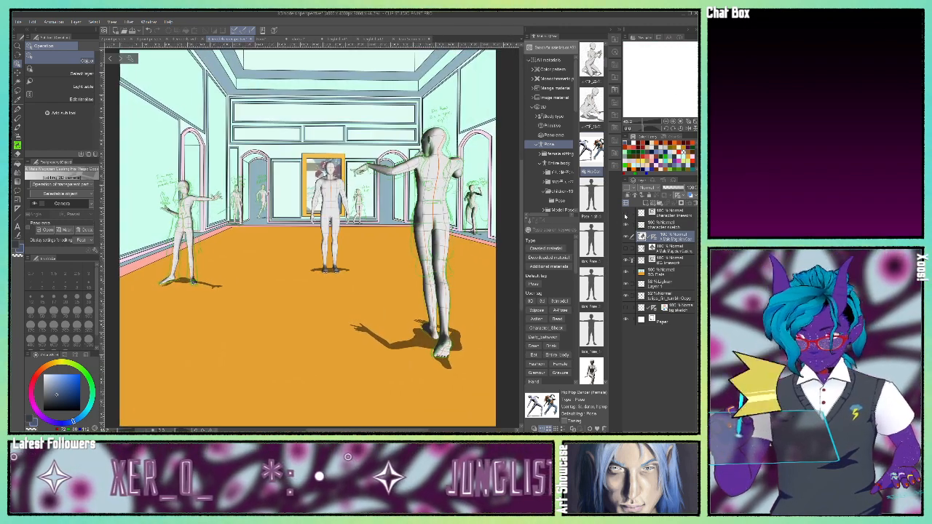
left_click(624, 227)
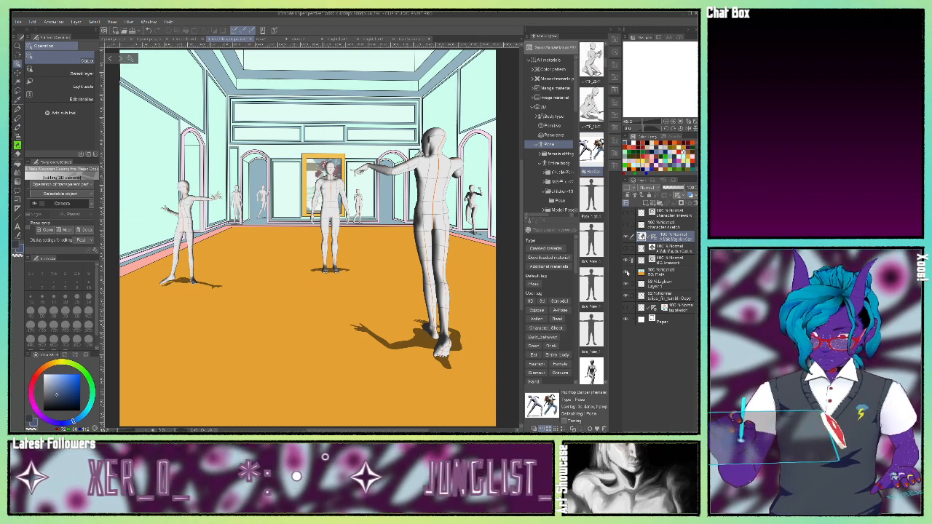
left_click(625, 273)
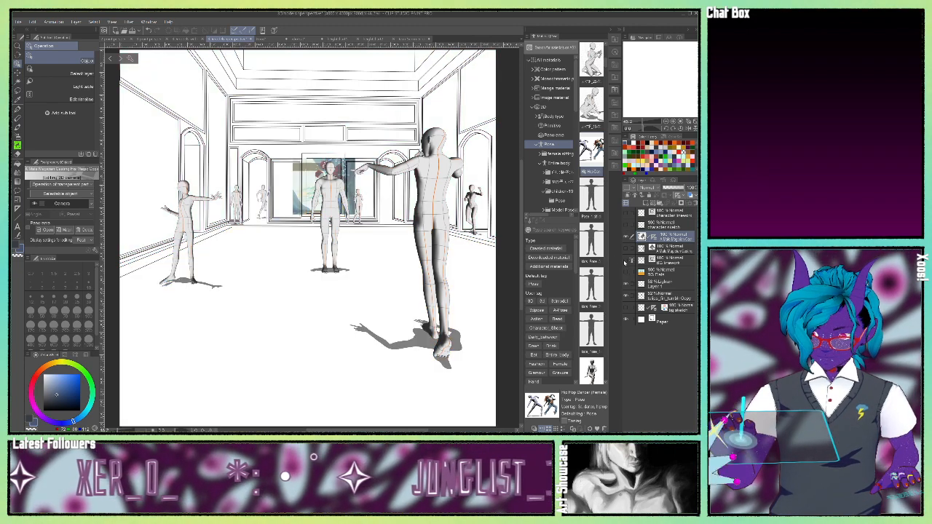
left_click(625, 261)
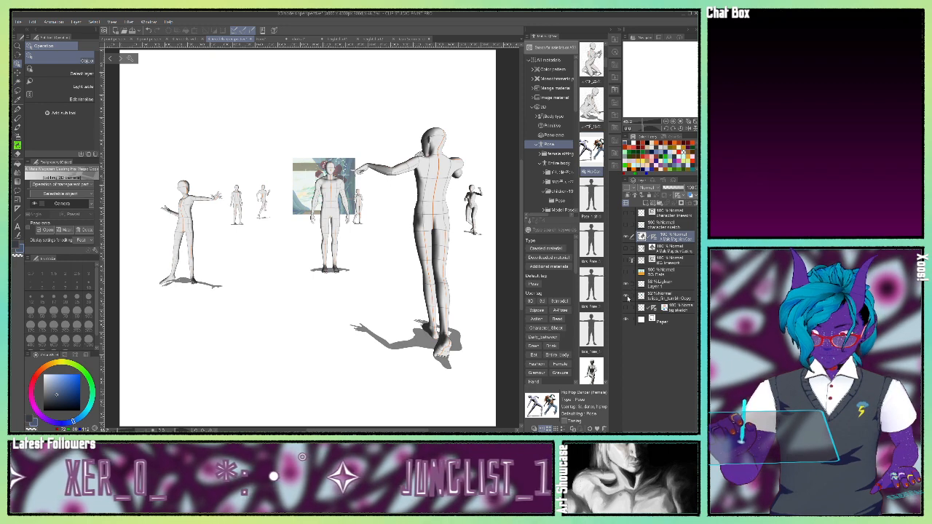
left_click(626, 297)
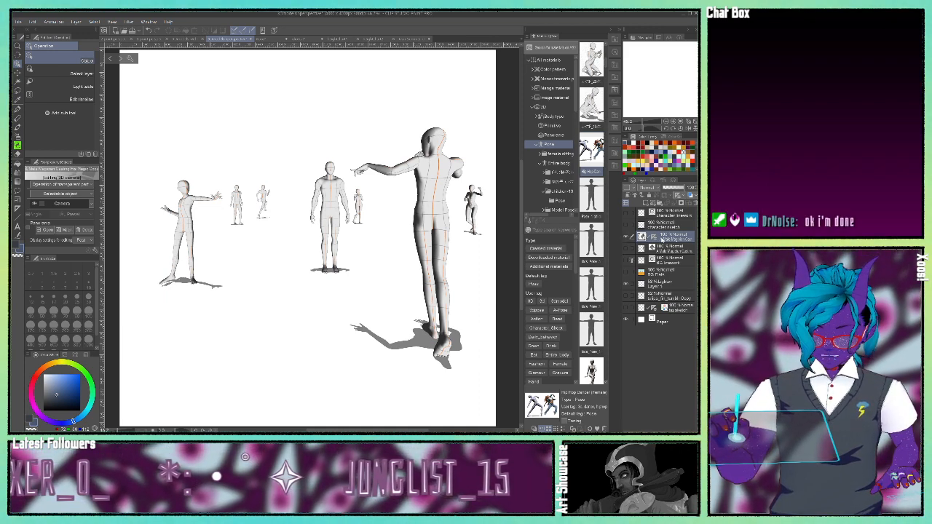
Step: Select the character sketch layer and show the BG sketch, BG lineart, BG flats, painting image and character sketch layers
left_click(661, 236)
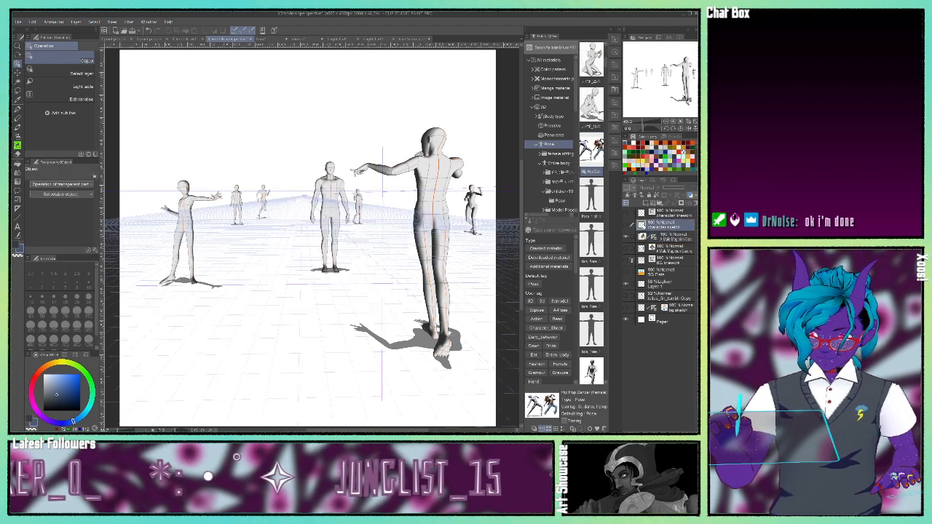
left_click(658, 227)
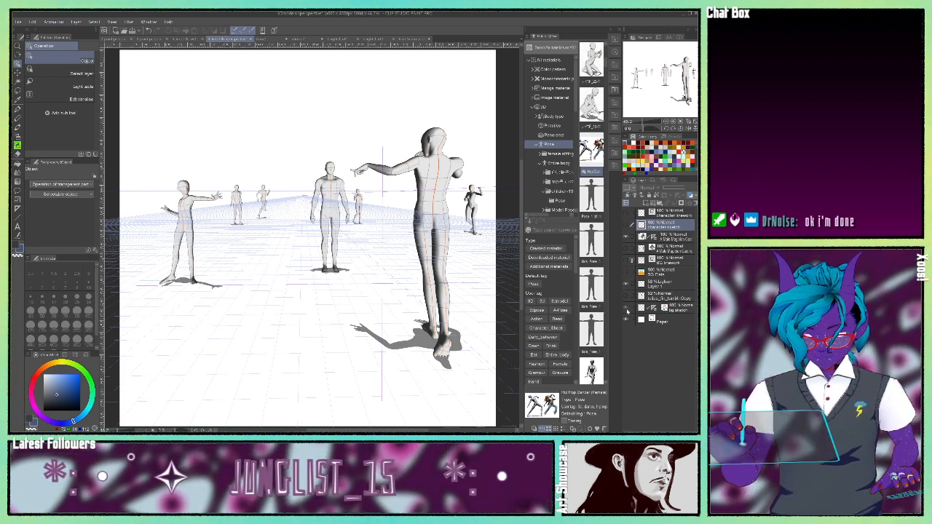
left_click(627, 310)
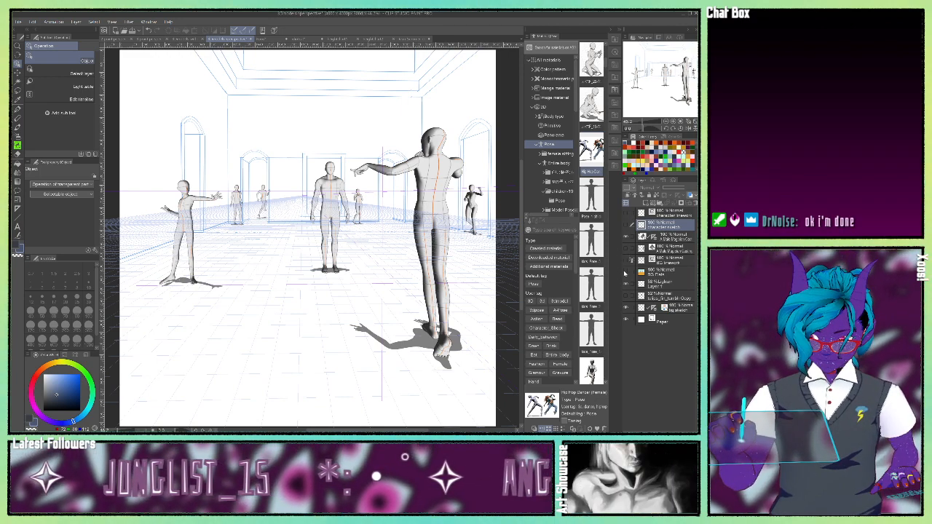
left_click(625, 262)
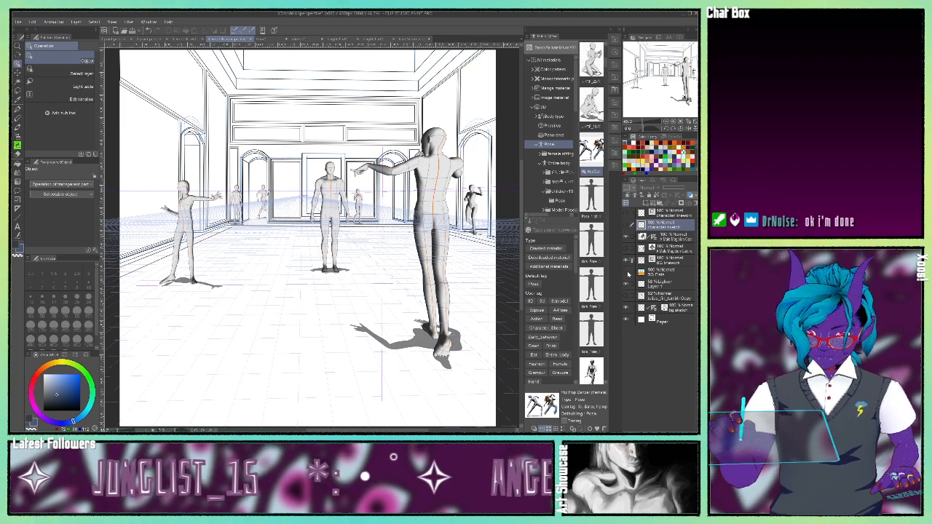
left_click(627, 273)
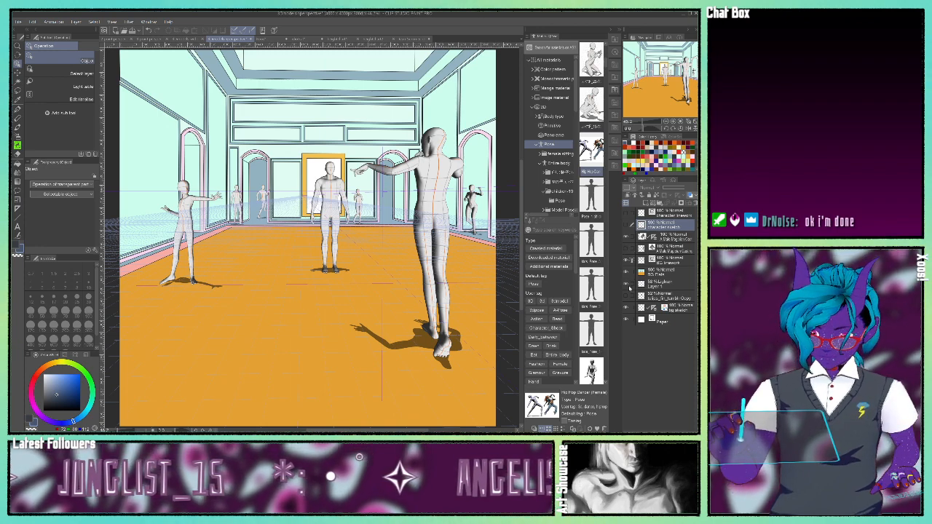
left_click(627, 296)
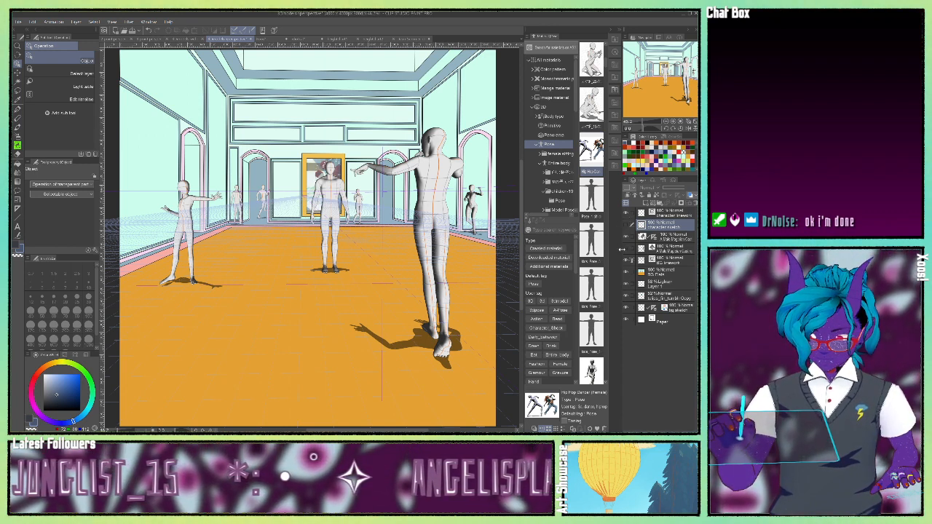
left_click(627, 227)
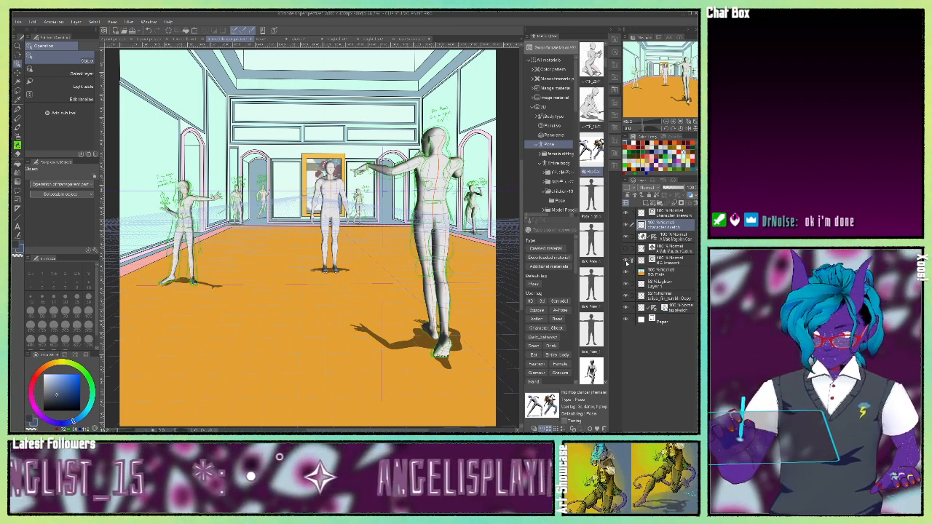
Step: Hide the 3D figures and BG flats to examine the green character sketch up close, and show both layers again
left_click(627, 238)
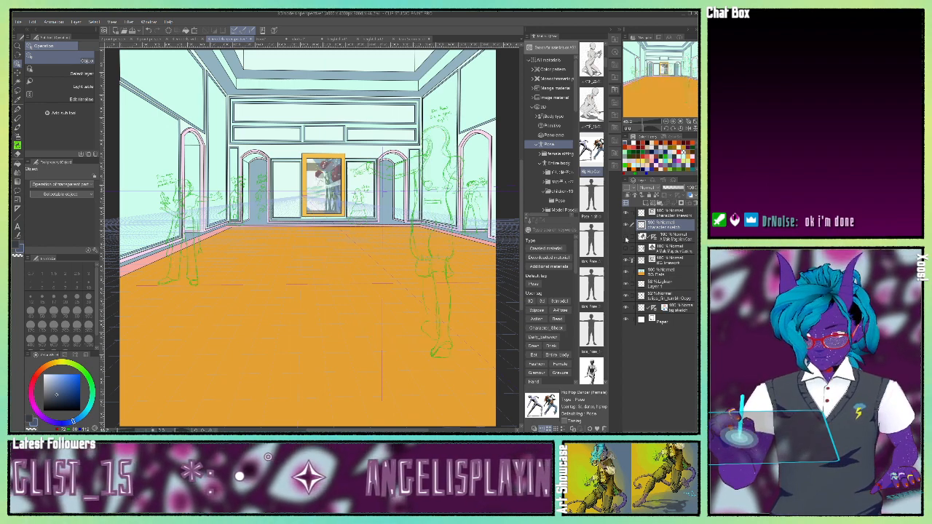
left_click(624, 272)
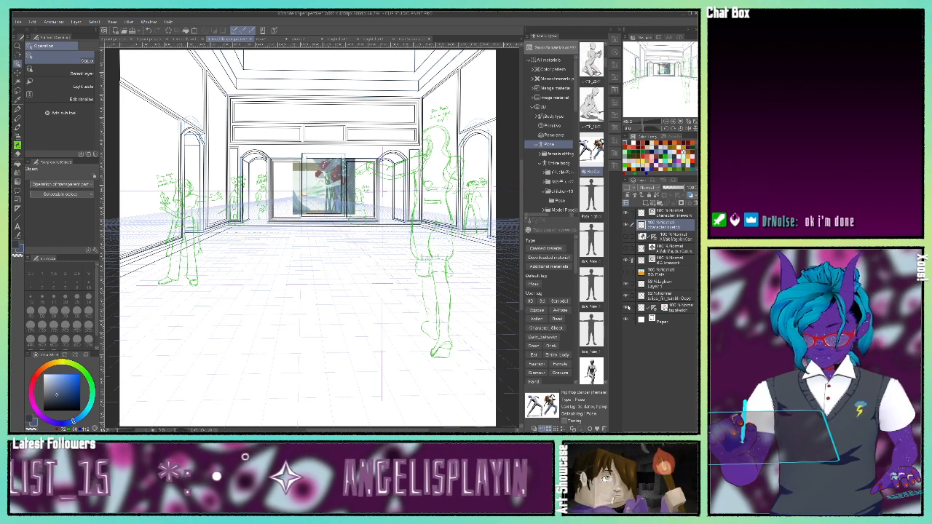
left_click_drag(667, 79, 680, 72)
left_click(675, 122)
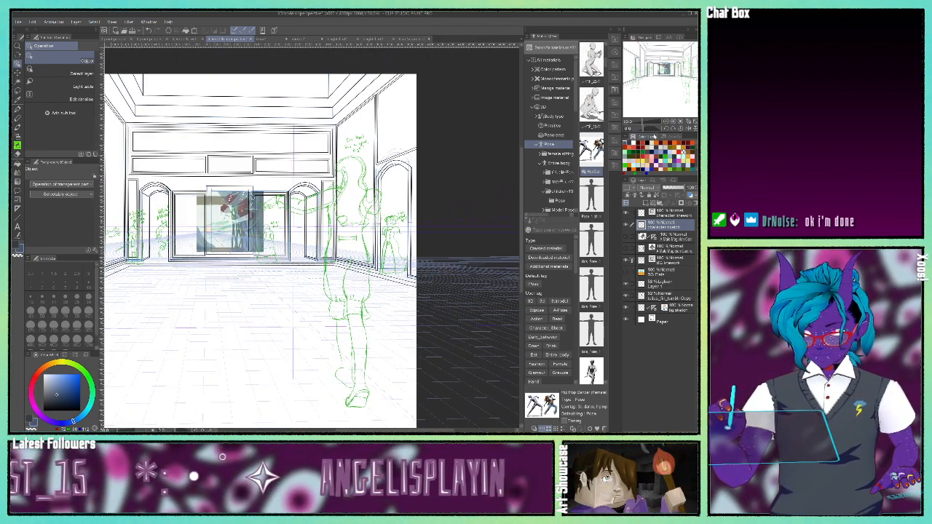
scroll(367, 146, "up", 3)
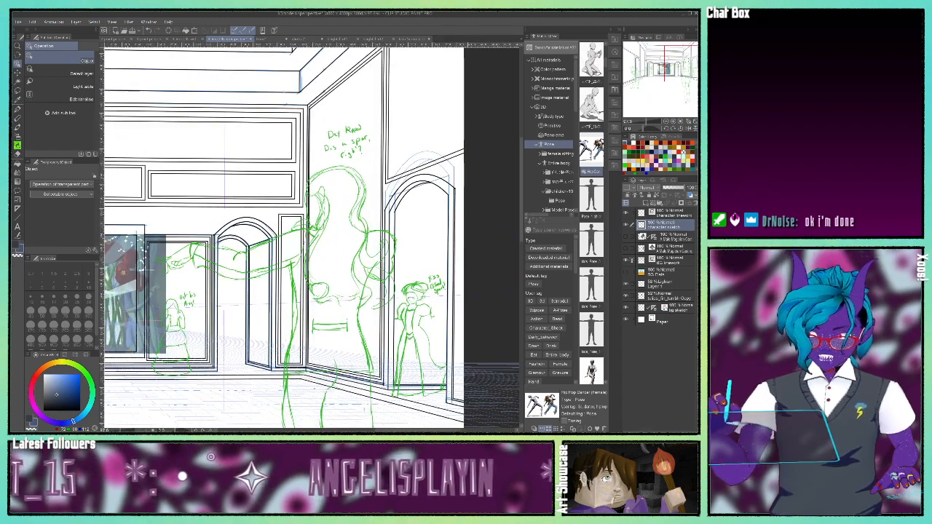
mouse_move(680, 68)
left_mouse_down()
mouse_move(640, 75)
mouse_move(656, 73)
left_mouse_up()
left_click(627, 241)
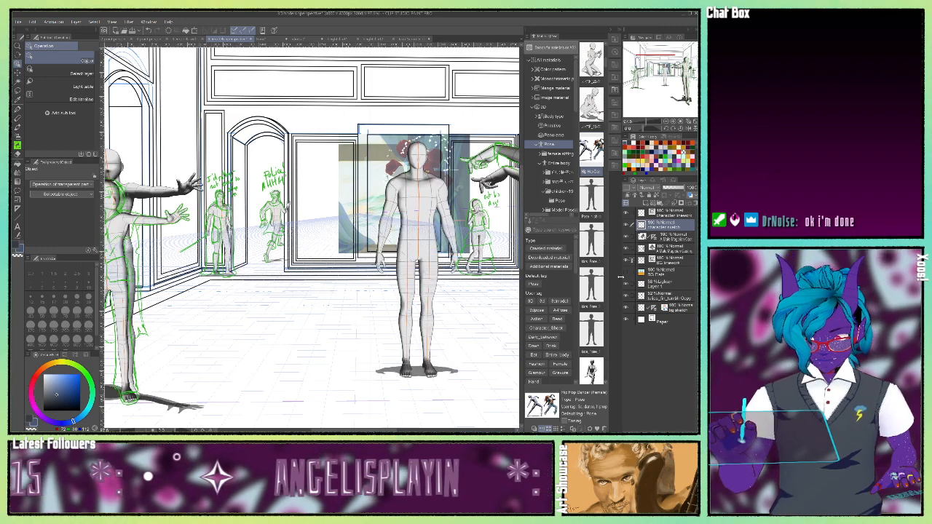
left_click(627, 273)
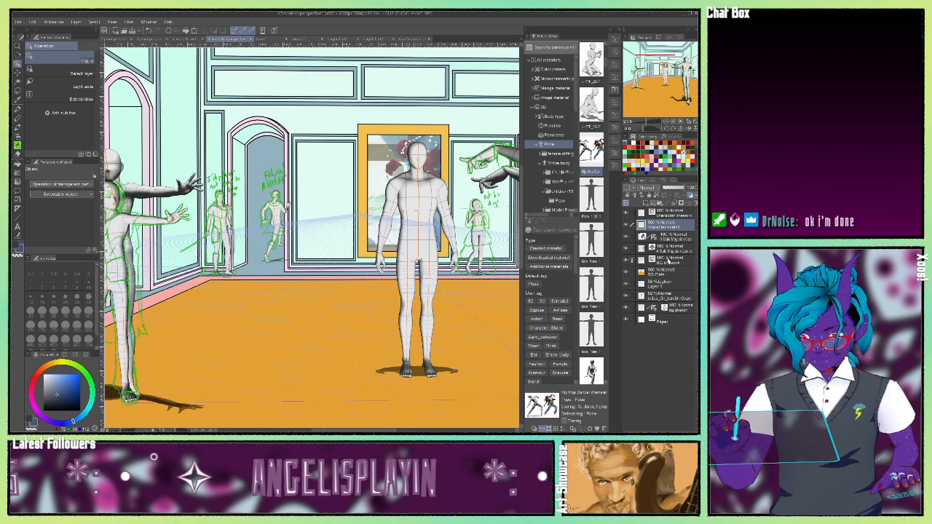
Step: Delete the mannequin standing in front of the painting from the 3D figure layer
left_click(668, 260)
left_click(662, 236)
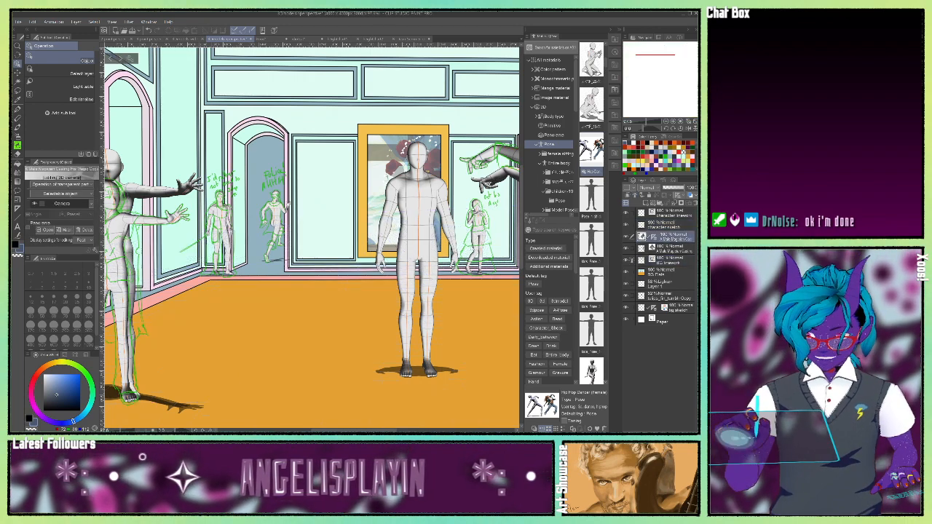
left_click(430, 244)
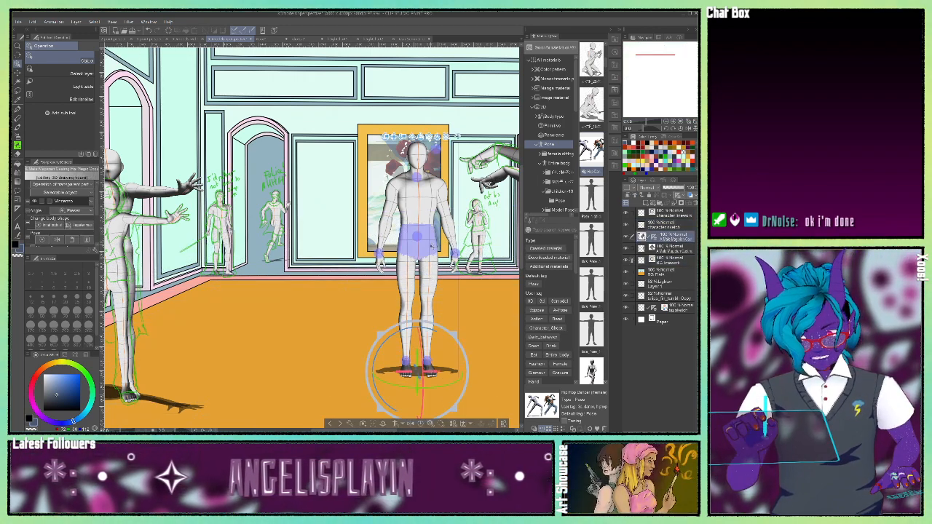
key("Delete")
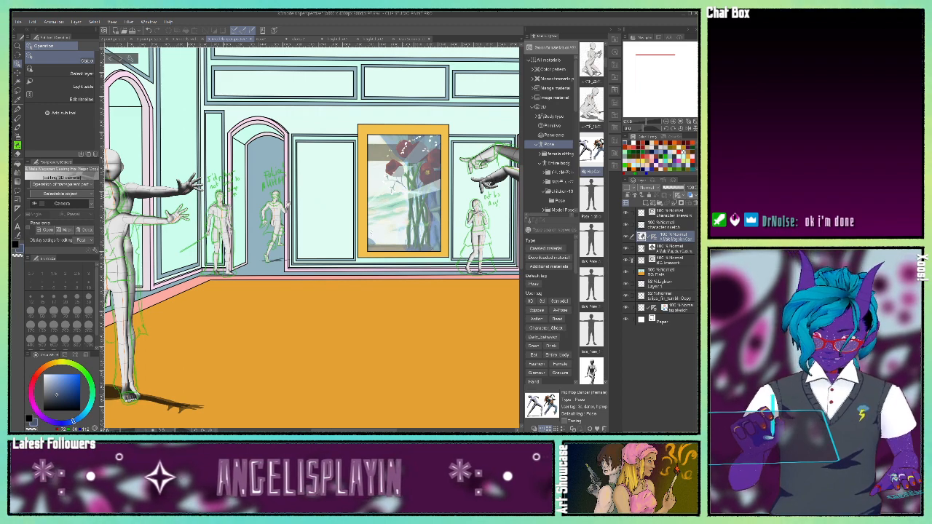
Step: Switch to the Jean Genie character design drawing and hide the Summer figure's flat colours and 3D body, leaving its lineart
left_click(413, 39)
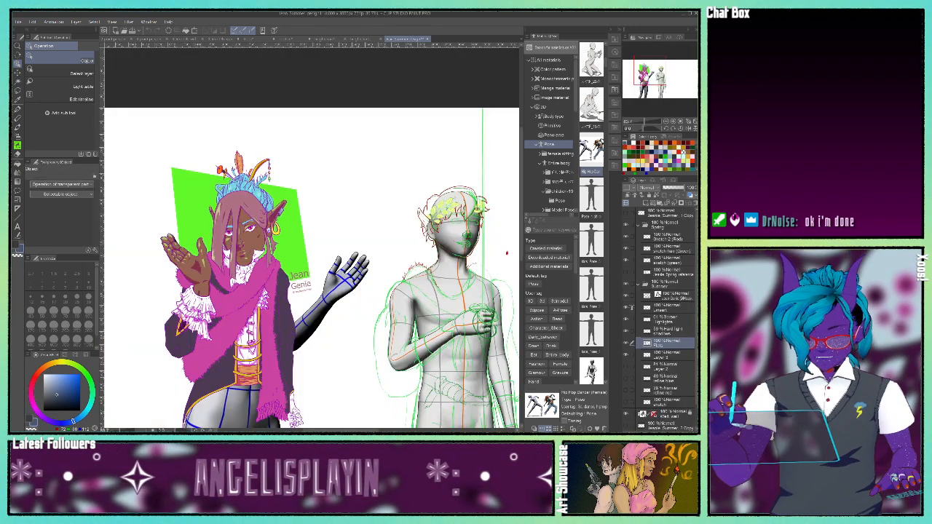
left_click_drag(646, 78, 640, 79)
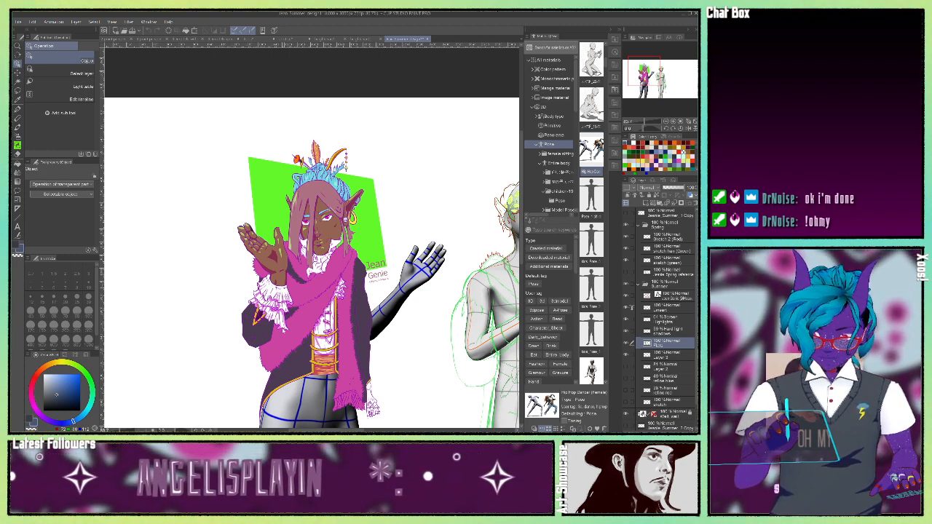
left_click(626, 344)
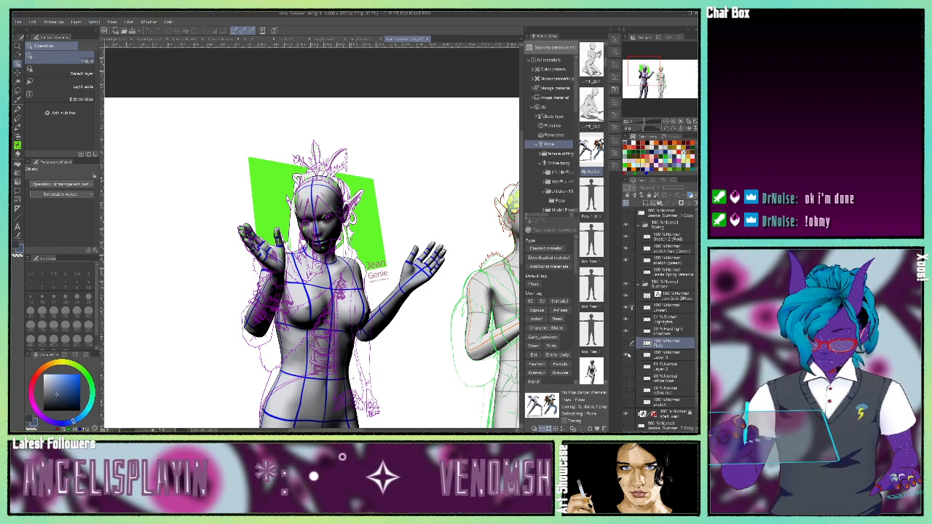
left_click(626, 344)
left_click(626, 345)
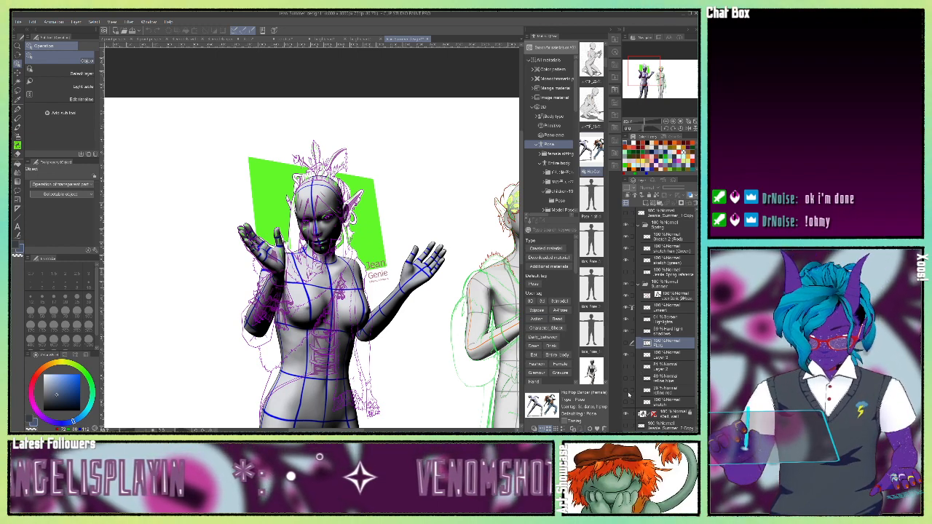
left_click(625, 414)
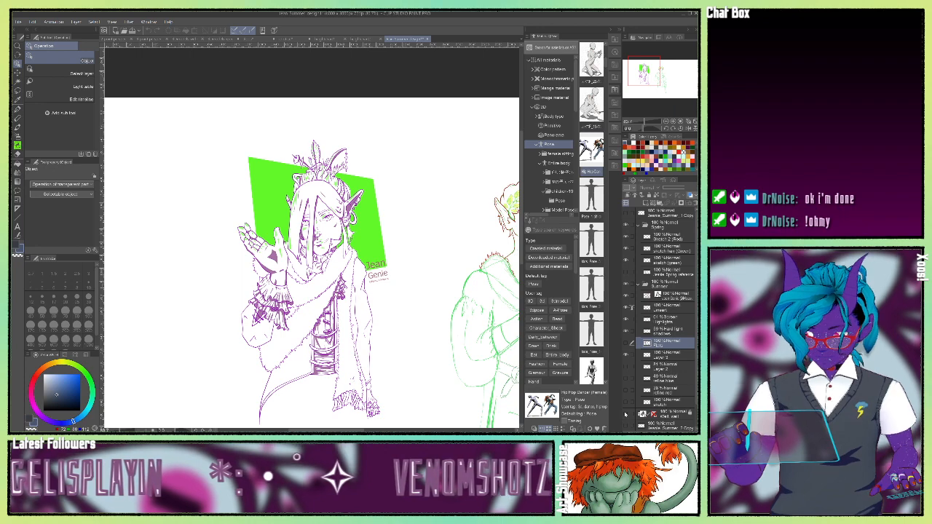
left_click(626, 414)
left_click(625, 414)
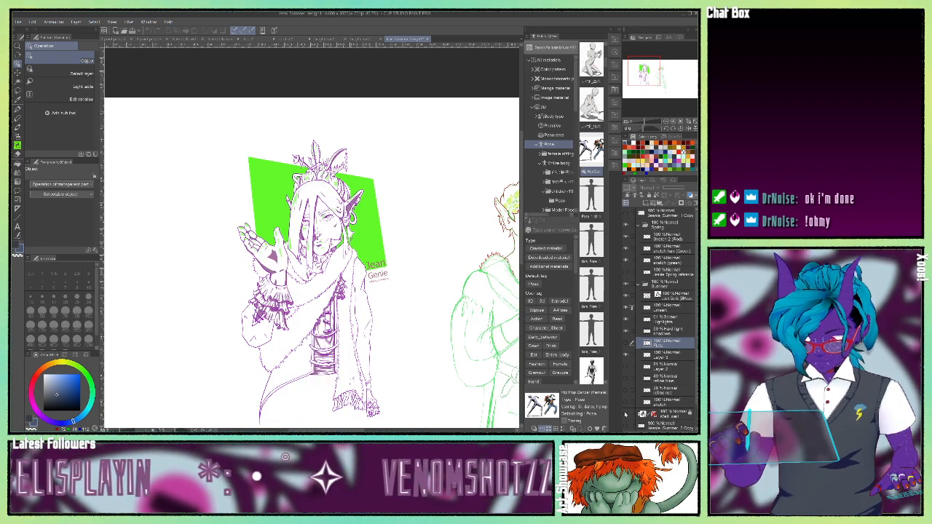
Step: Hide the Summer figure's lineart and step through its sketch, refine red and refine blue layers, leaving only refine blue shown
left_click(626, 402)
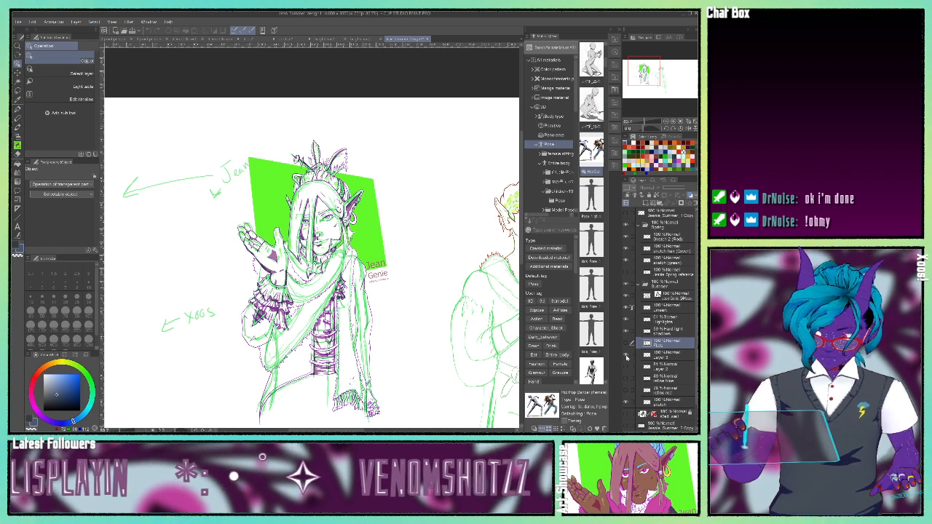
left_click(626, 310)
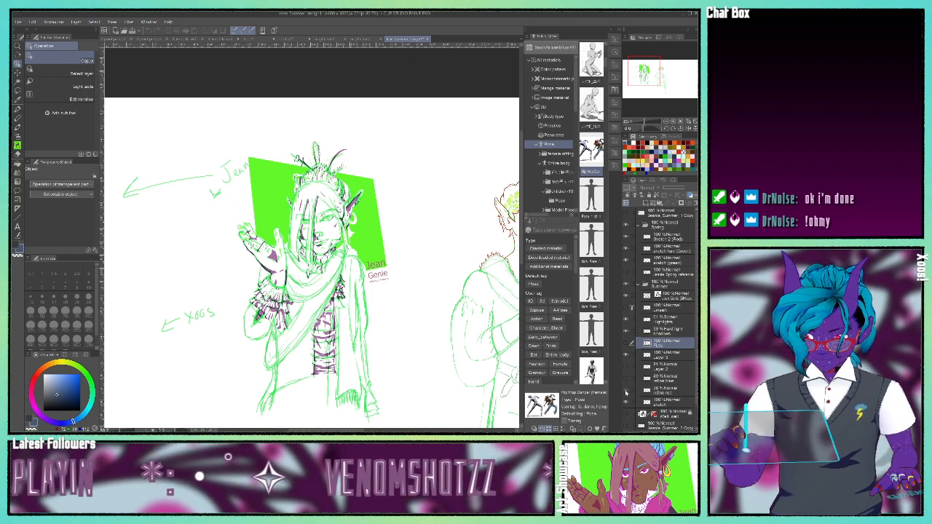
left_click(626, 392)
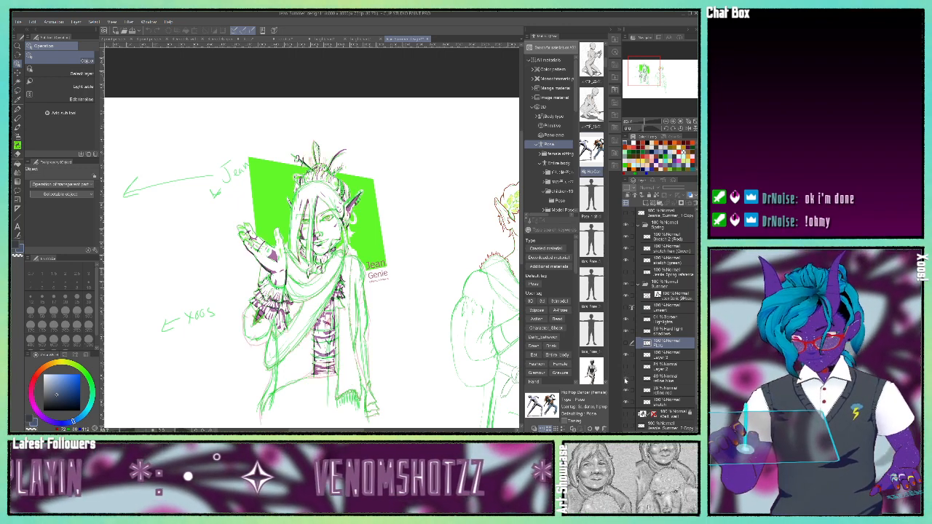
left_click(625, 379)
left_click(627, 391)
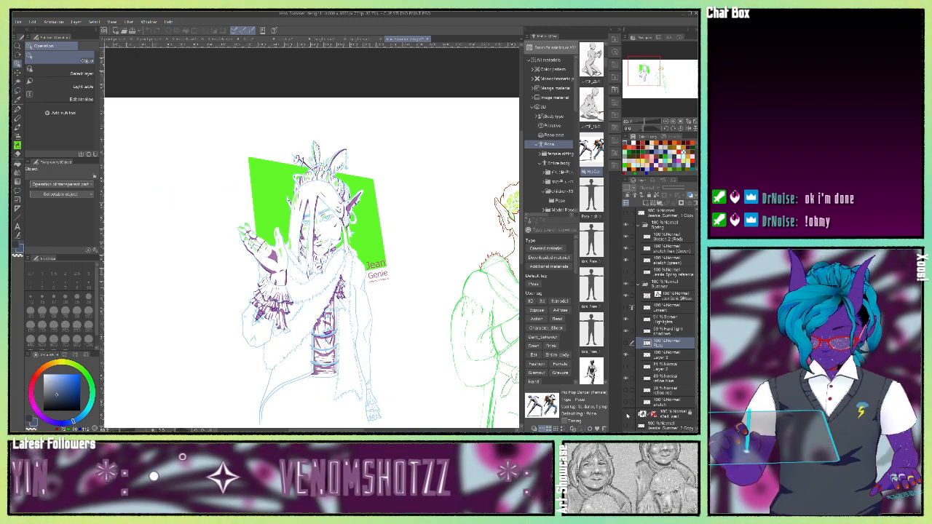
Step: Toggle the 3D body layer's visibility beneath the refine blue drawing to compare the figure with its reference
left_click(626, 413)
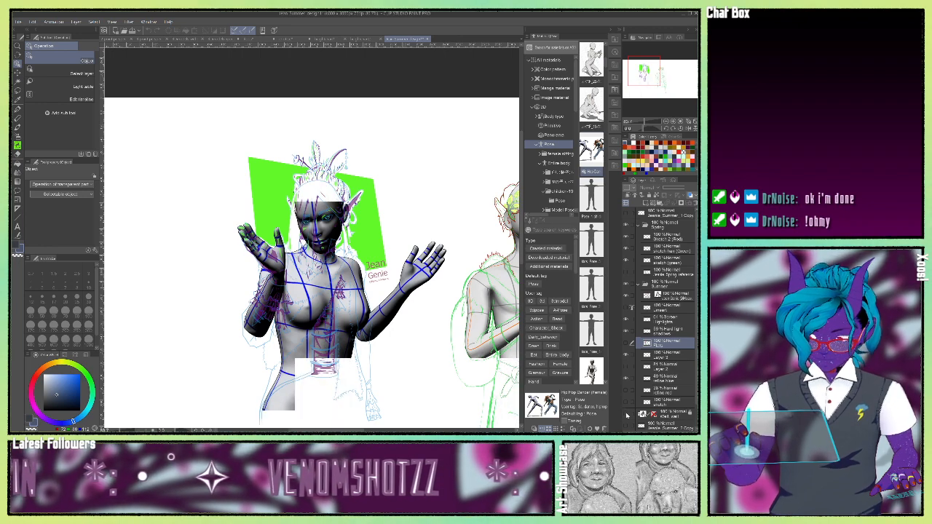
left_click(627, 414)
left_click(626, 414)
left_click(627, 413)
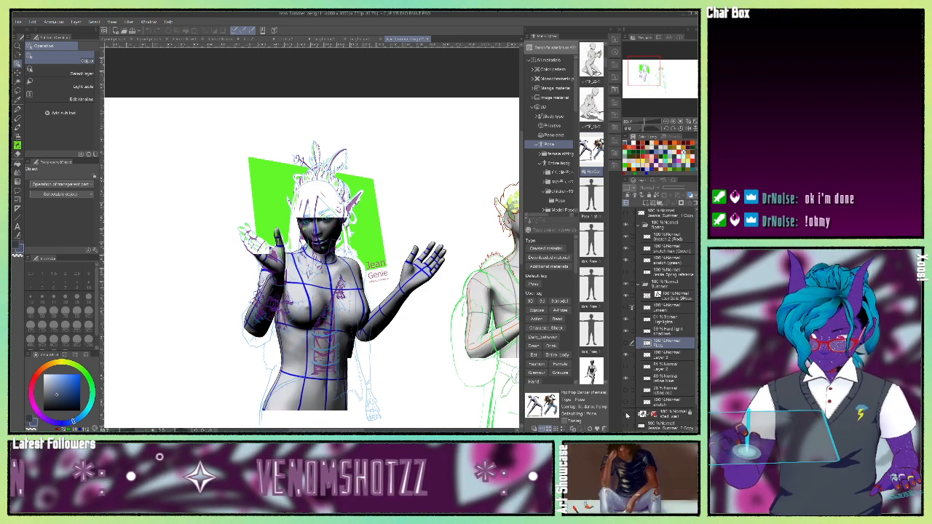
Step: Compare the Summer drawing with and without its 3D body reference, leaving the 3D body shown
left_click(626, 413)
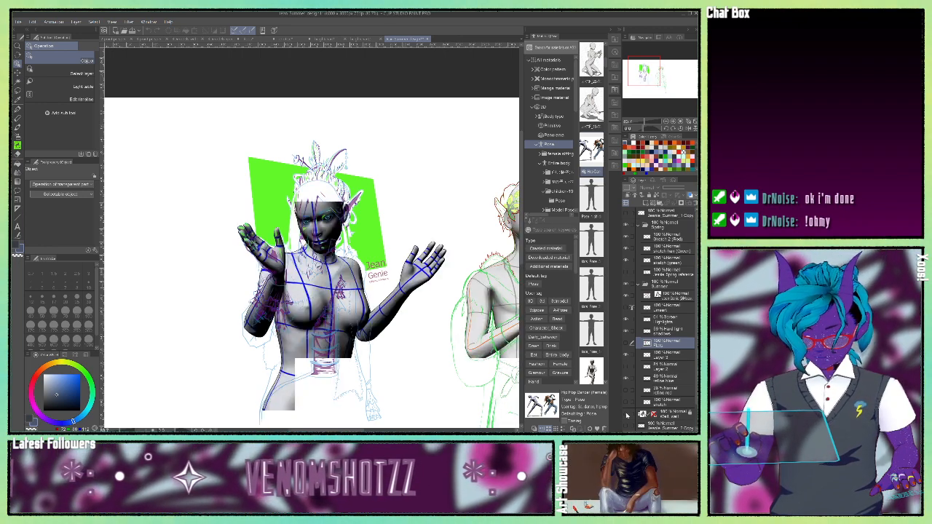
left_click(626, 413)
left_click(626, 414)
left_click(626, 414)
left_click(626, 413)
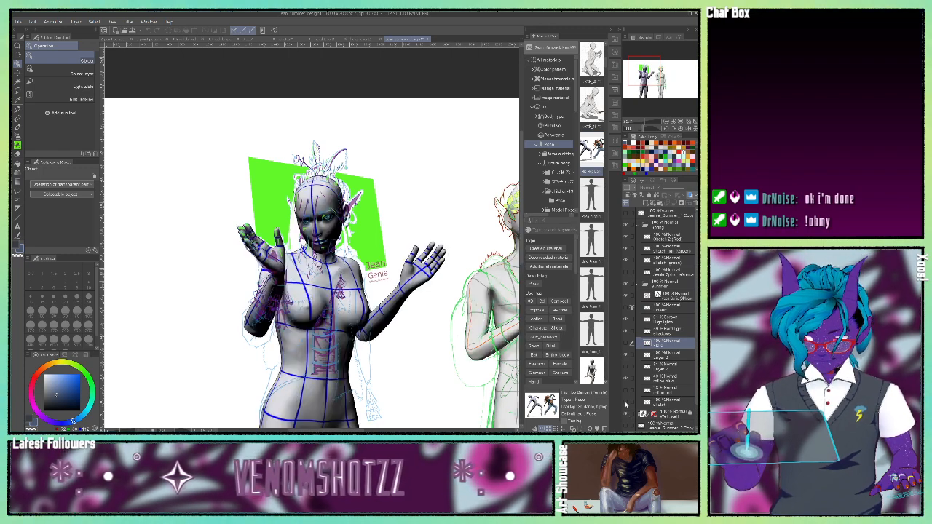
Step: Show the Summer figure's sketch, refine red and Layer 2 layers over the 3D body
left_click(626, 402)
left_click(626, 391)
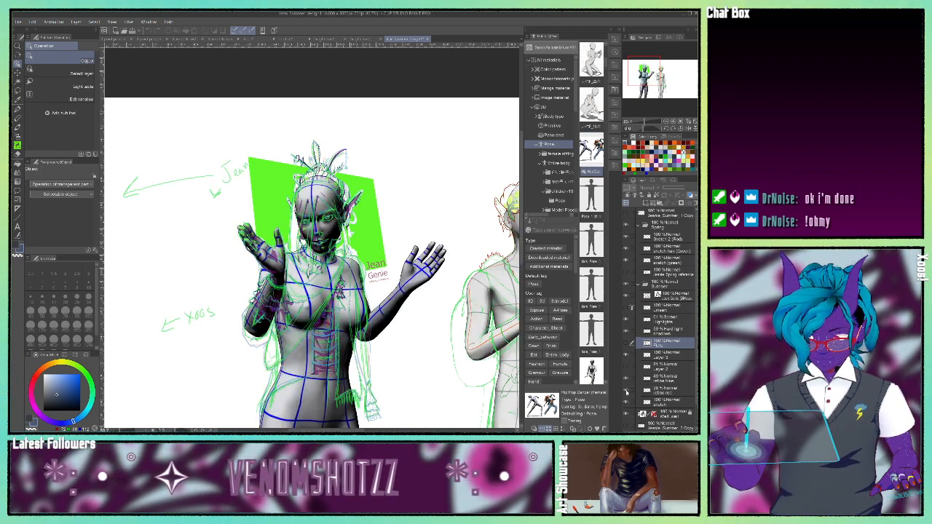
left_click(626, 367)
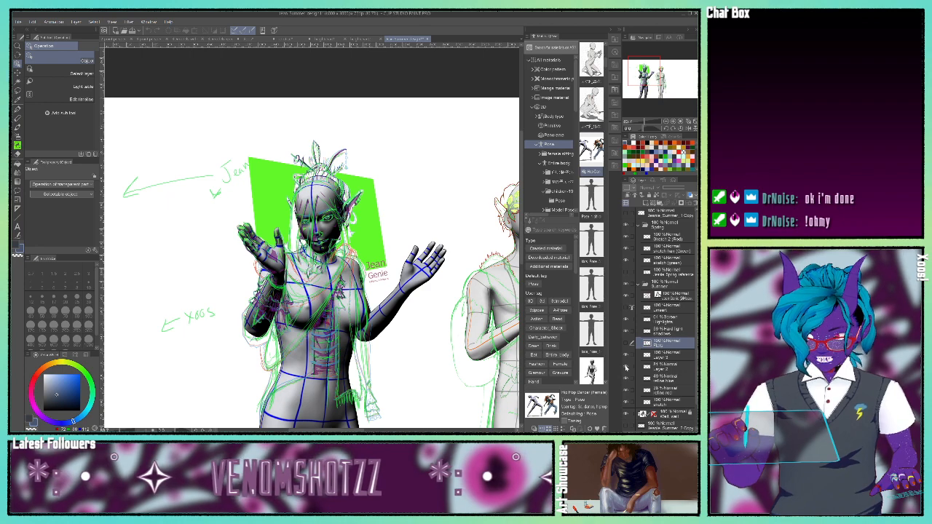
Step: Hide the Summer figure's sketch, refine and Layer 2 layers, and show its flat colours and lineart over the 3D body
left_click(625, 379)
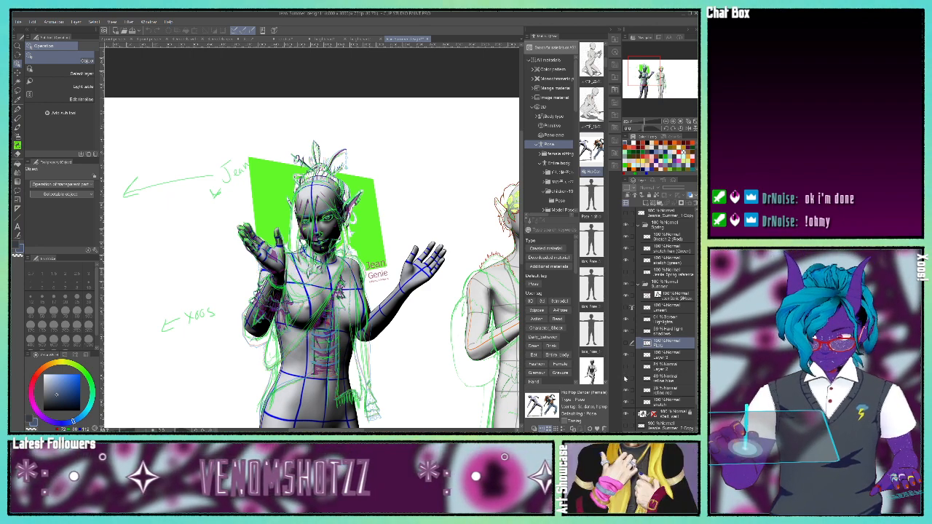
left_click(626, 391)
left_click(624, 402)
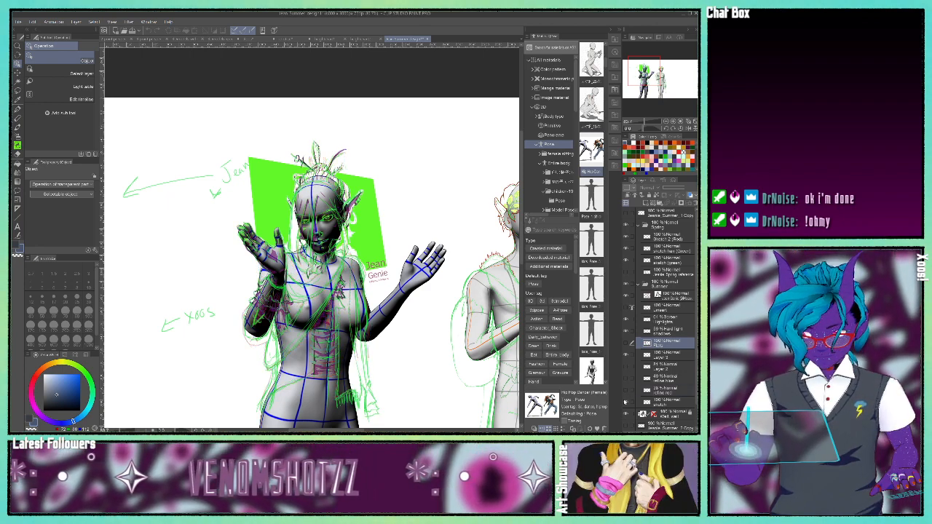
left_click(625, 404)
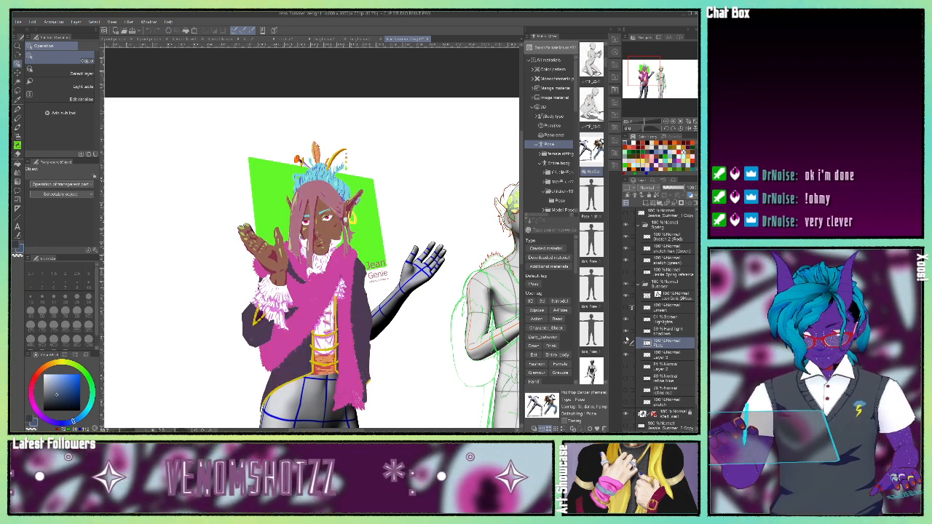
left_click(626, 308)
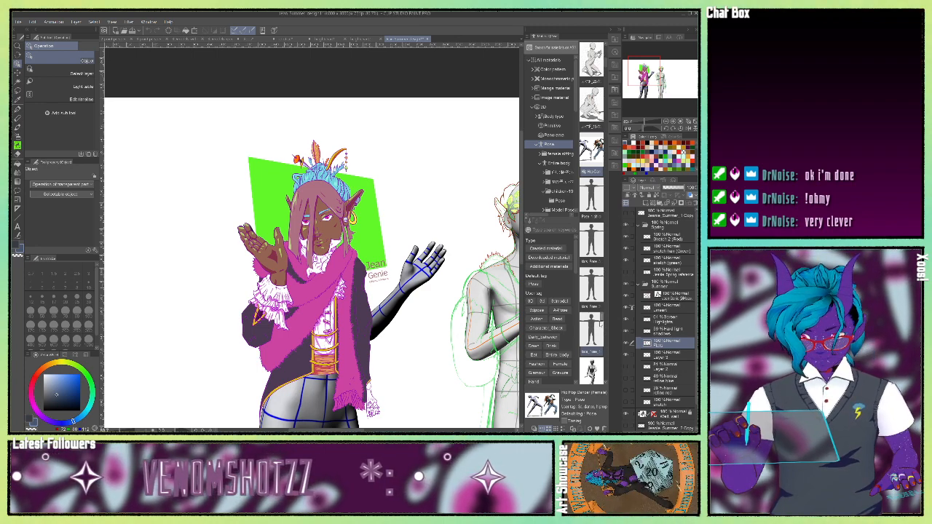
left_click_drag(653, 75, 658, 75)
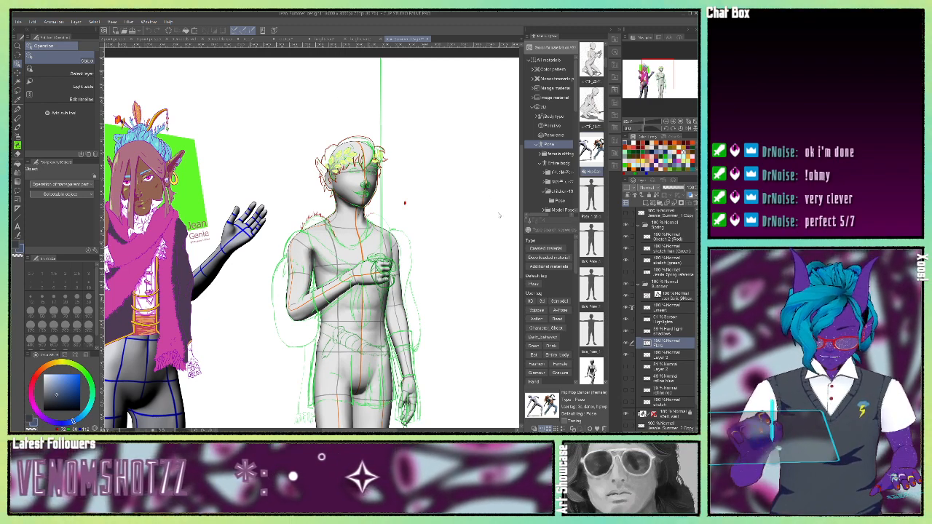
left_click_drag(649, 80, 653, 76)
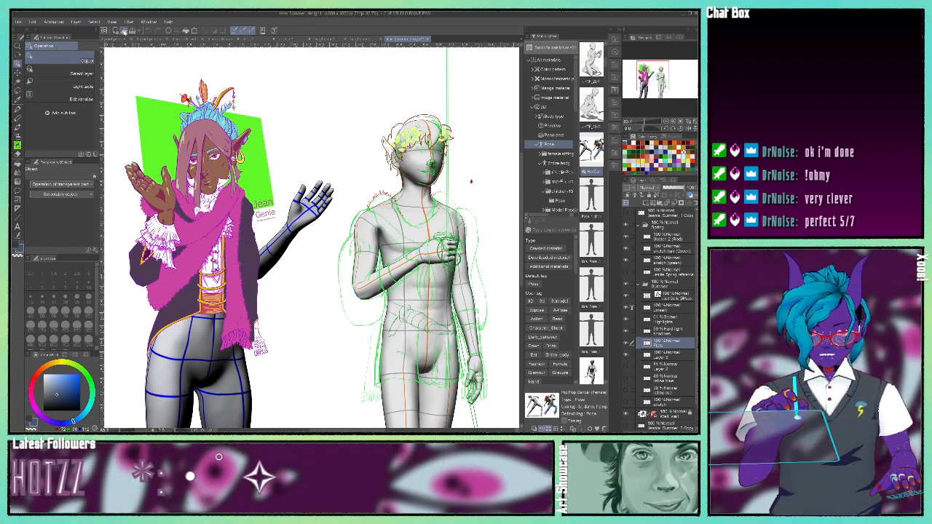
Step: Create a 2480 × 3508 px A4 illustration at 300 dpi and place the kneeling 3D pose from the material library on it
left_click(115, 30)
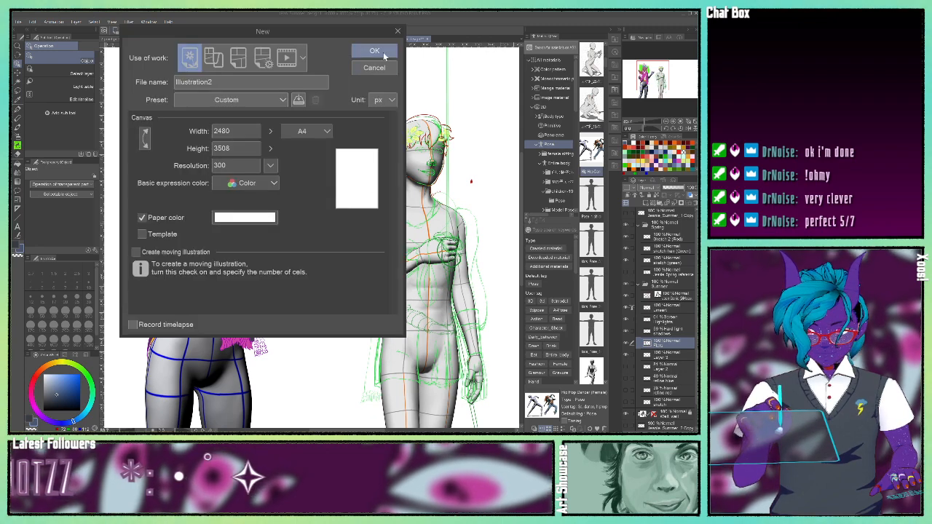
left_click(374, 50)
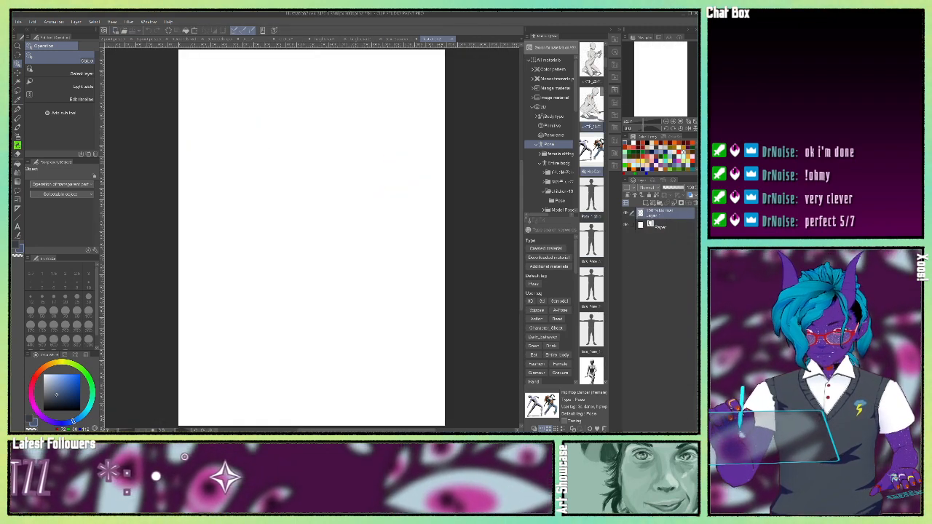
scroll(591, 219, "up", 2)
left_click_drag(597, 150, 253, 246)
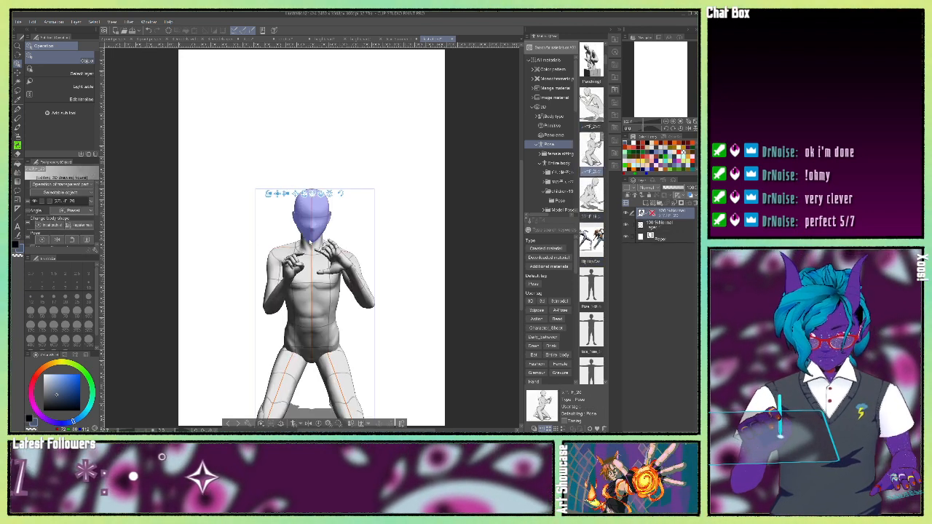
Step: Make the kneeling mannequin smaller in the frame and rotate the whole figure about its vertical axis into a side view
left_click_drag(223, 361, 309, 325)
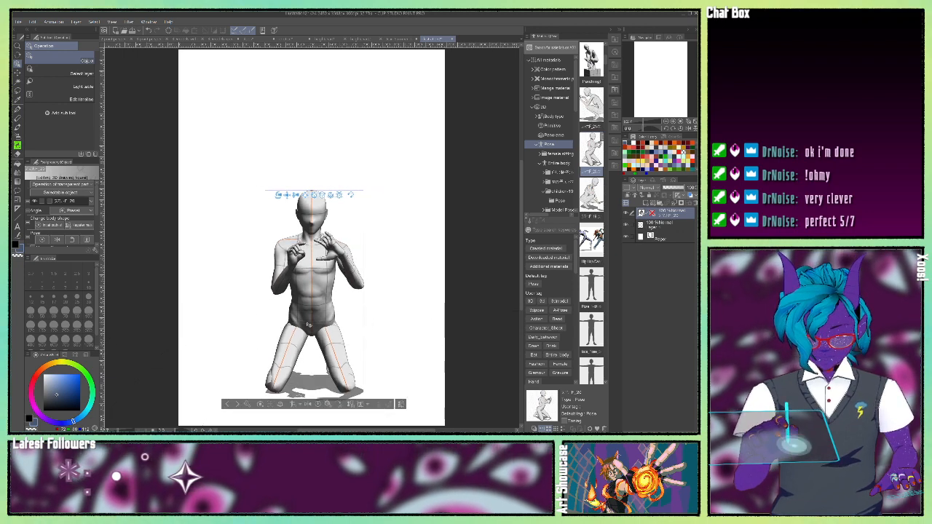
left_click(309, 324)
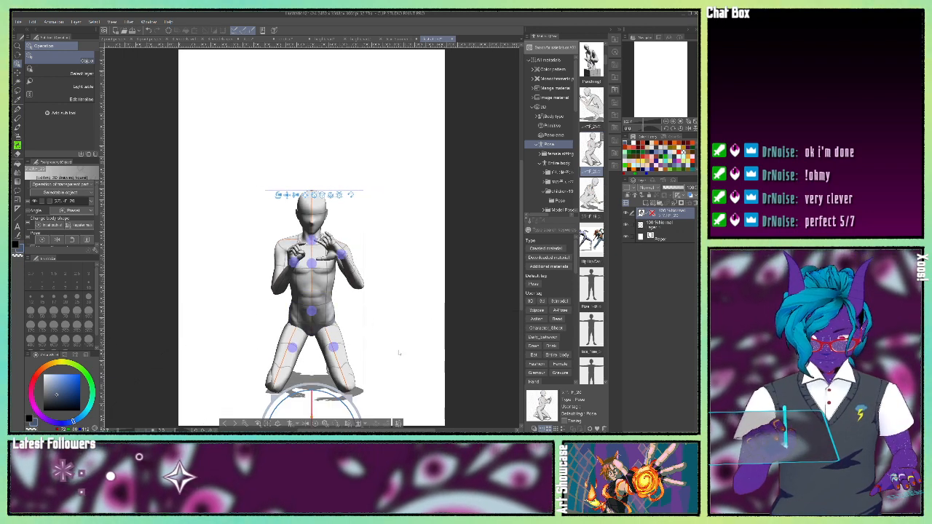
scroll(424, 330, "down", 2)
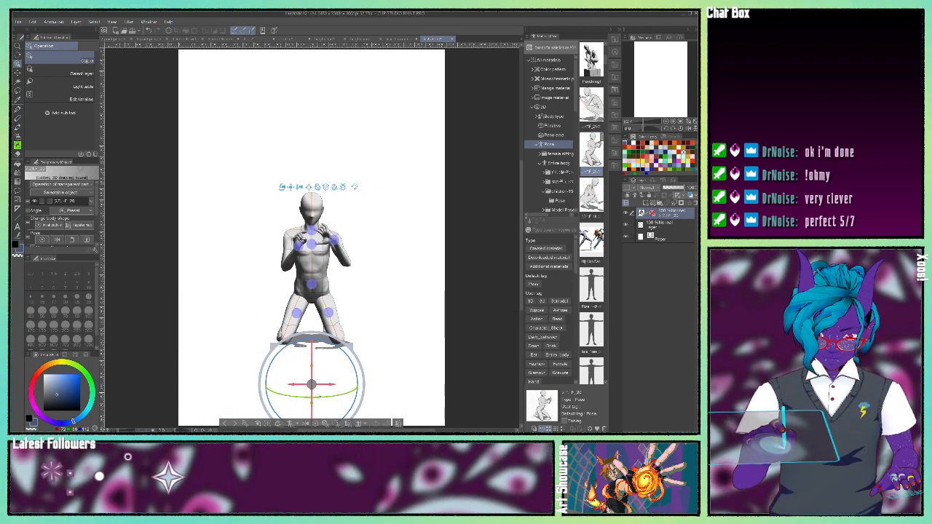
left_click_drag(317, 395, 357, 387)
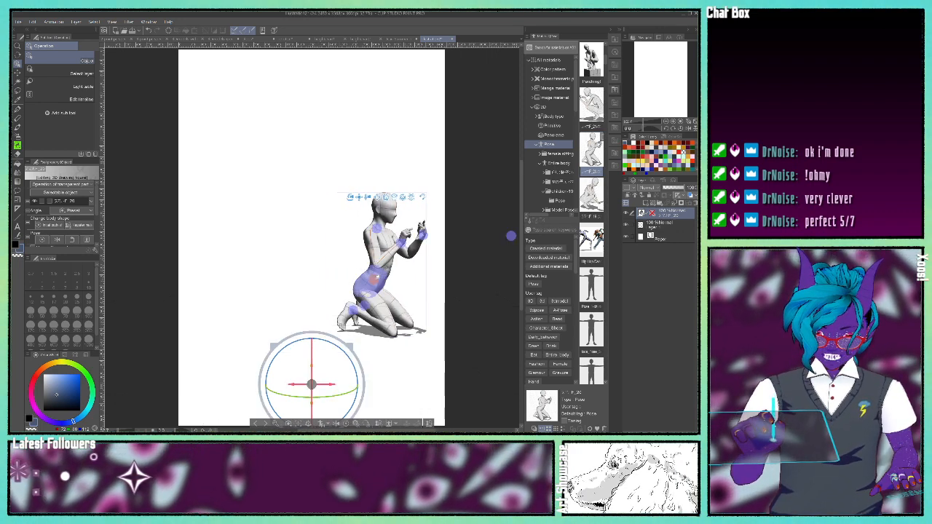
Step: Select the mannequin's waist controller and rotate the hips until the thighs stand more upright beneath the torso
left_click(375, 278)
left_click_drag(366, 295, 365, 303)
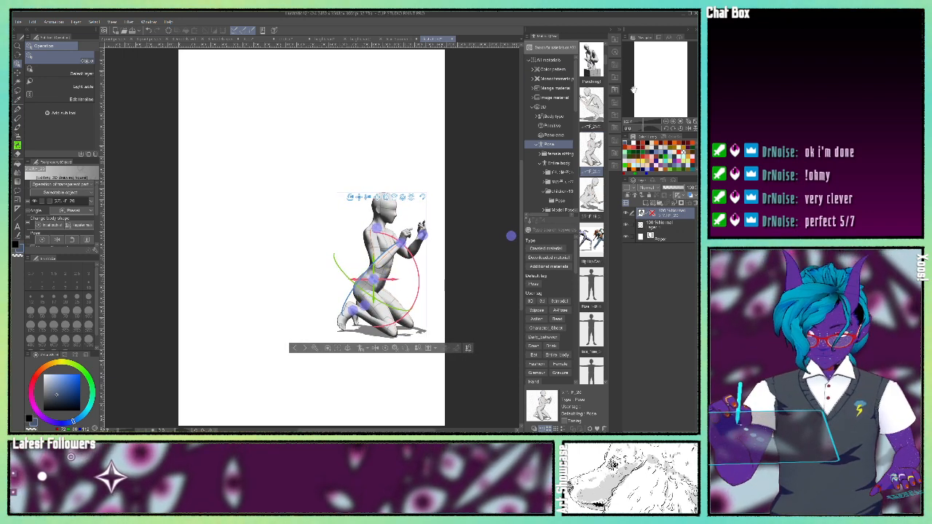
left_click(673, 122)
left_click(674, 122)
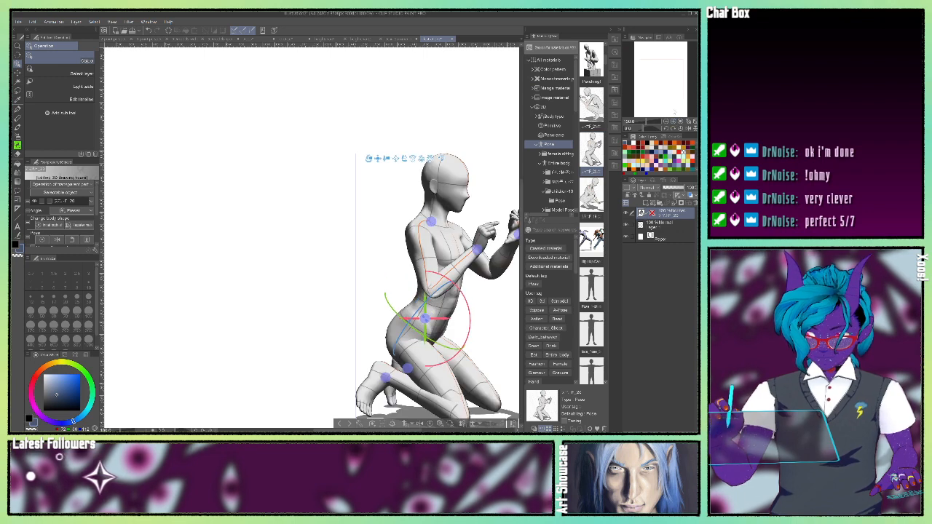
left_click_drag(662, 80, 672, 81)
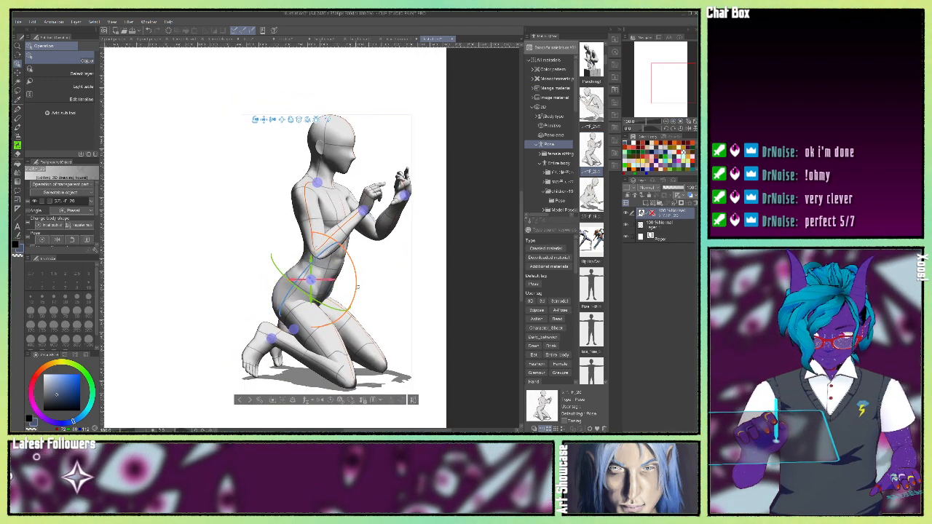
left_click_drag(357, 285, 356, 273)
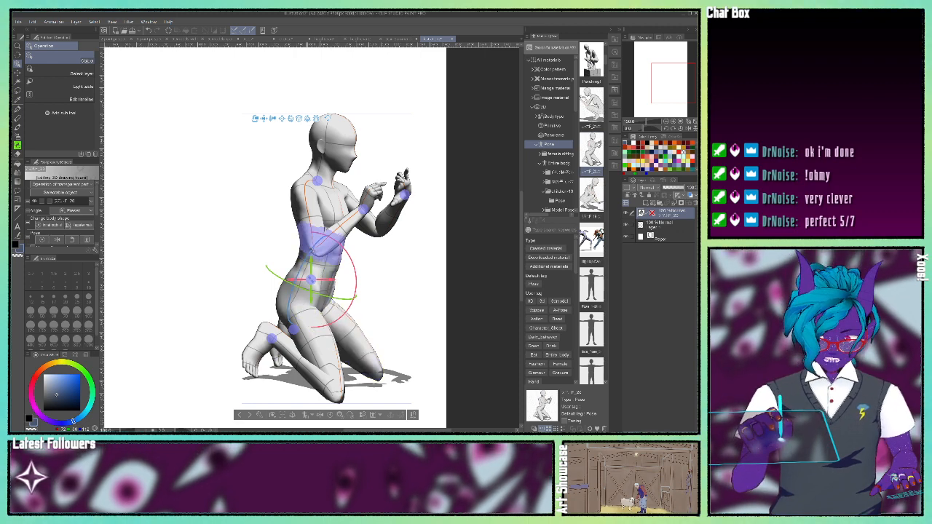
mouse_move(357, 279)
left_mouse_down()
mouse_move(353, 294)
mouse_move(349, 270)
left_mouse_up()
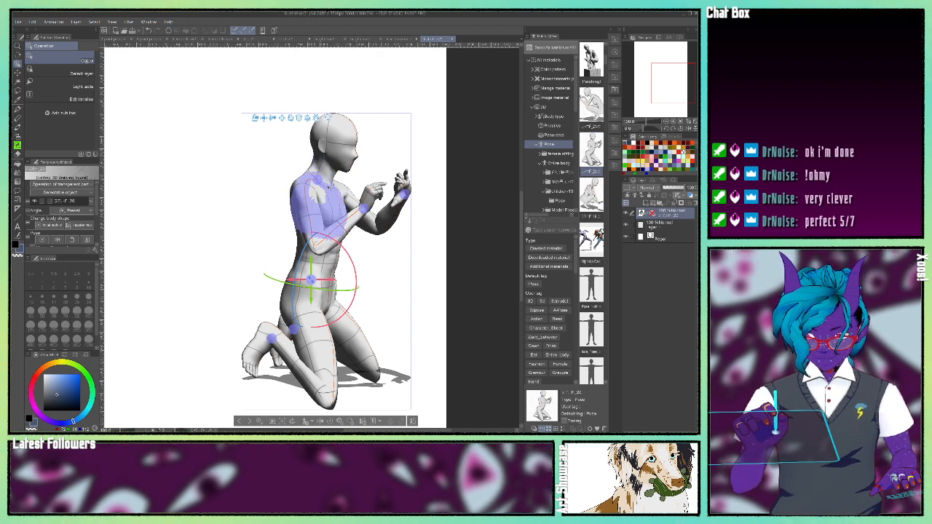
Step: Select the mannequin's neck and tilt it back to bring the head upright over the shoulders
left_click(319, 171)
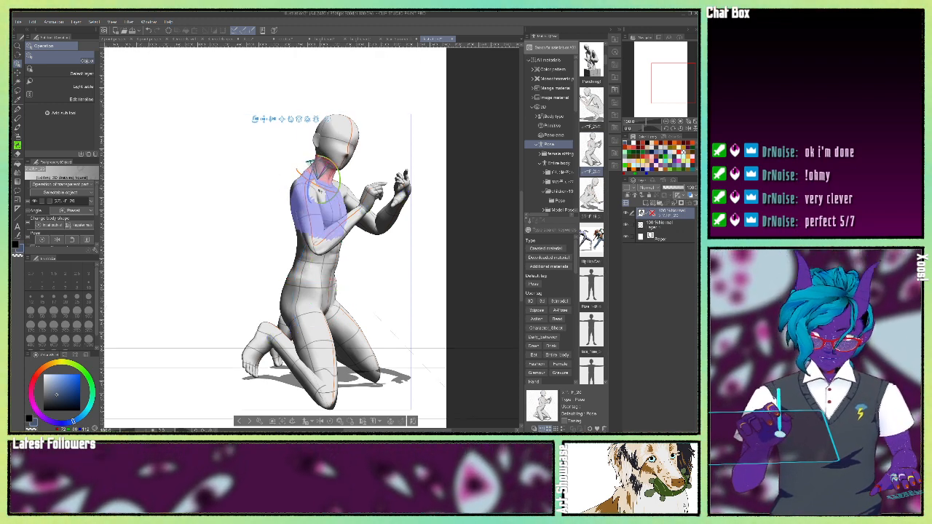
left_click_drag(332, 161, 320, 158)
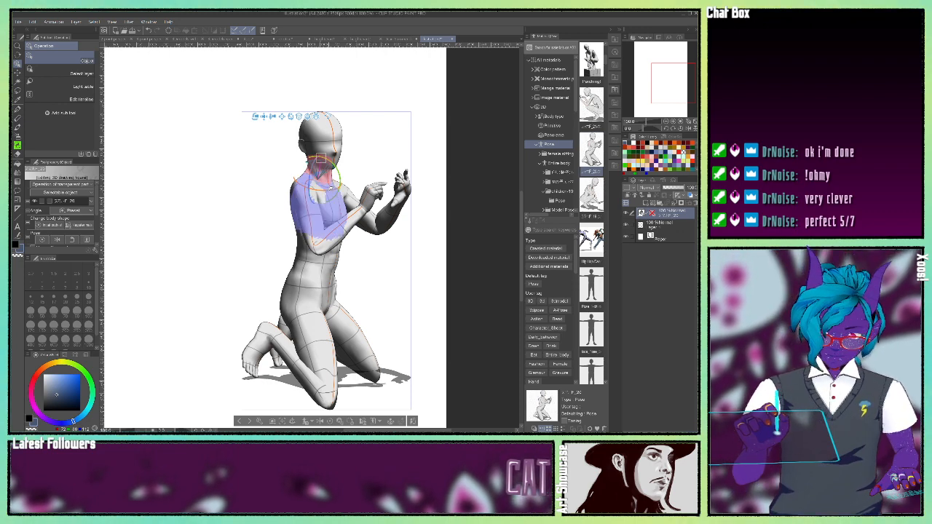
left_click_drag(322, 190, 258, 161)
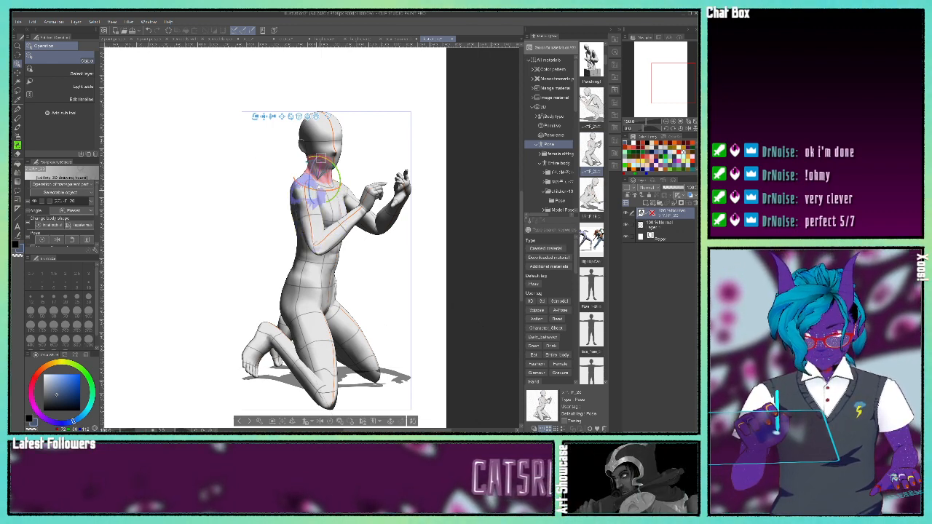
left_click_drag(318, 189, 293, 179)
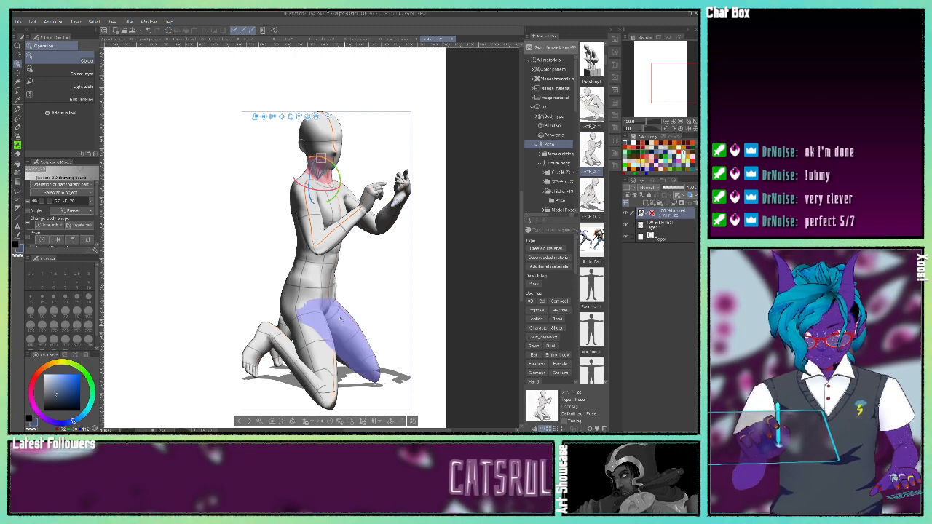
Step: Rotate the mannequin's near upper arm at the shoulder to raise the forearm and hand
left_click(304, 208)
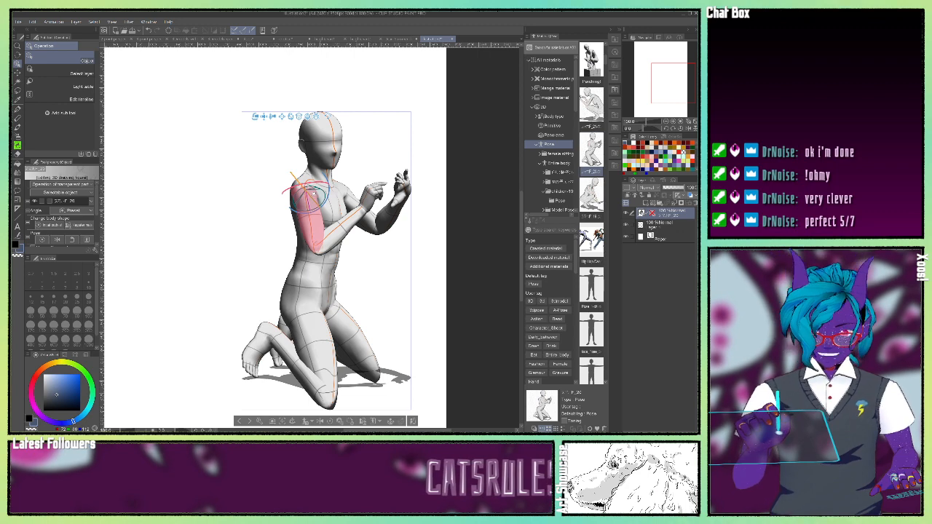
left_click_drag(294, 178, 298, 174)
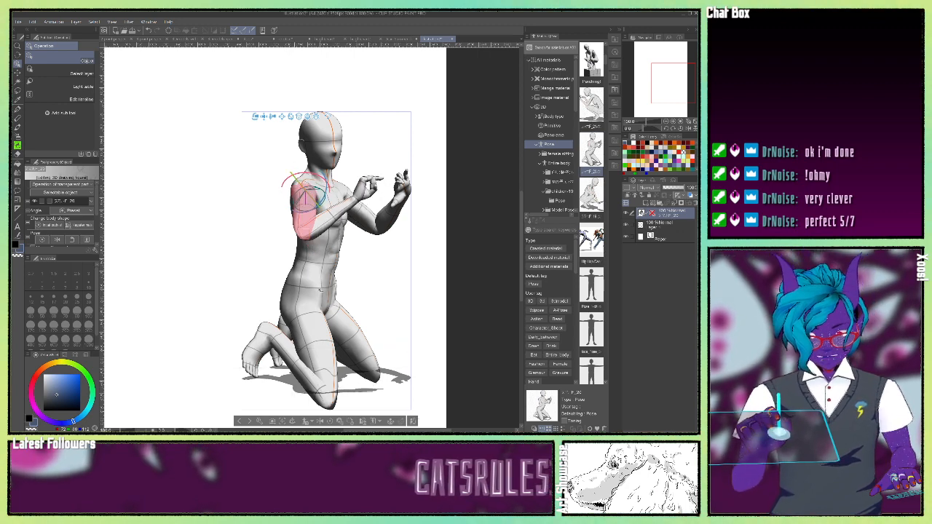
left_click(325, 274)
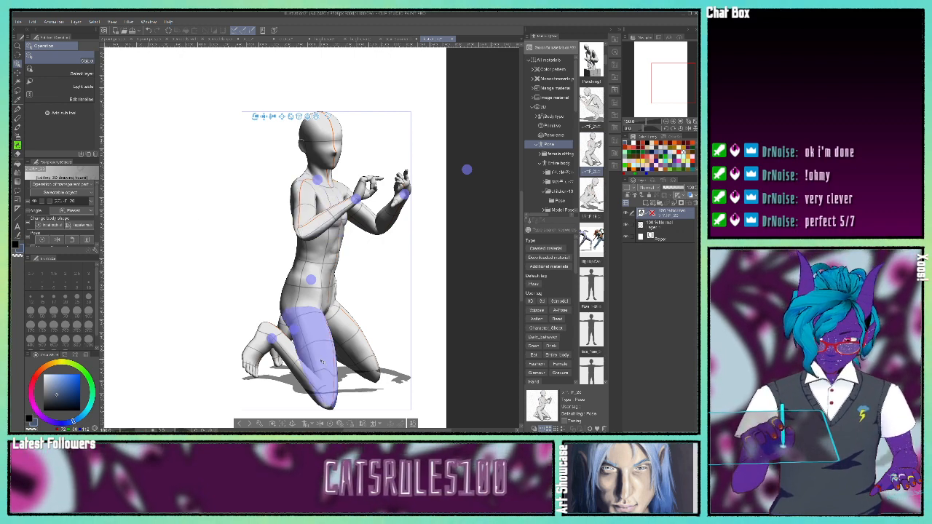
left_click(18, 22)
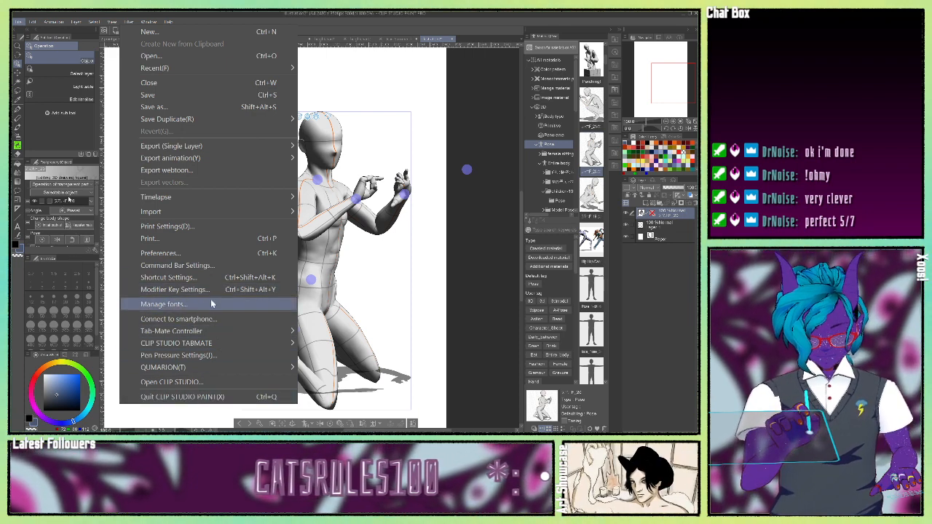
mouse_move(32, 22)
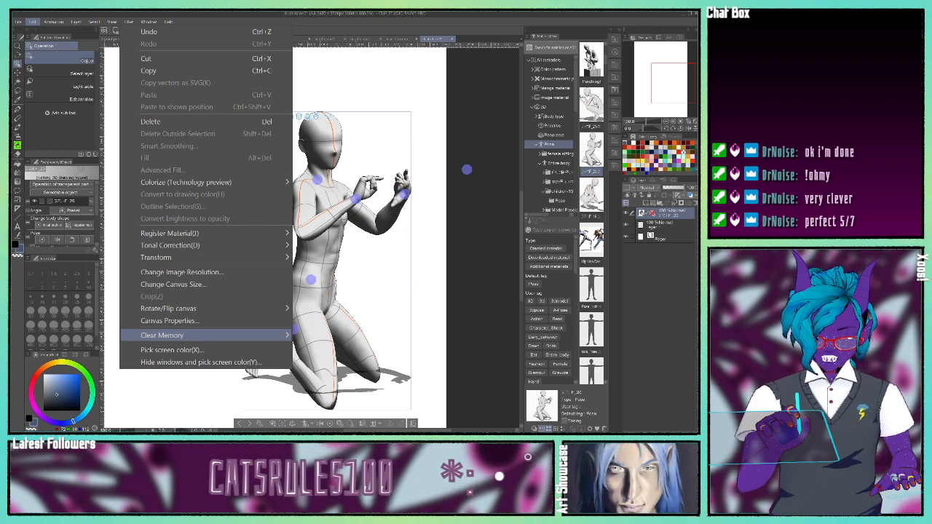
left_click(481, 286)
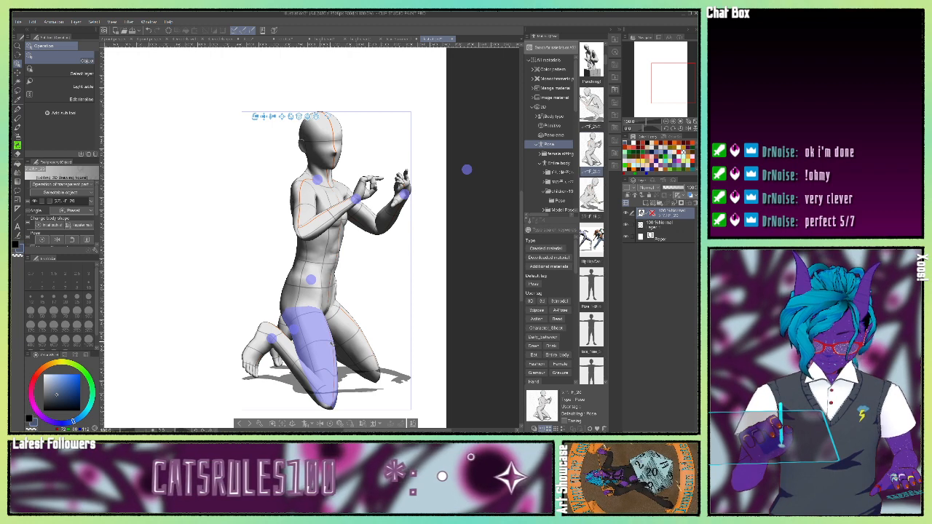
Step: Rotate the mannequin's near thigh forward at the hip to bring it level with the far thigh
left_click(324, 355)
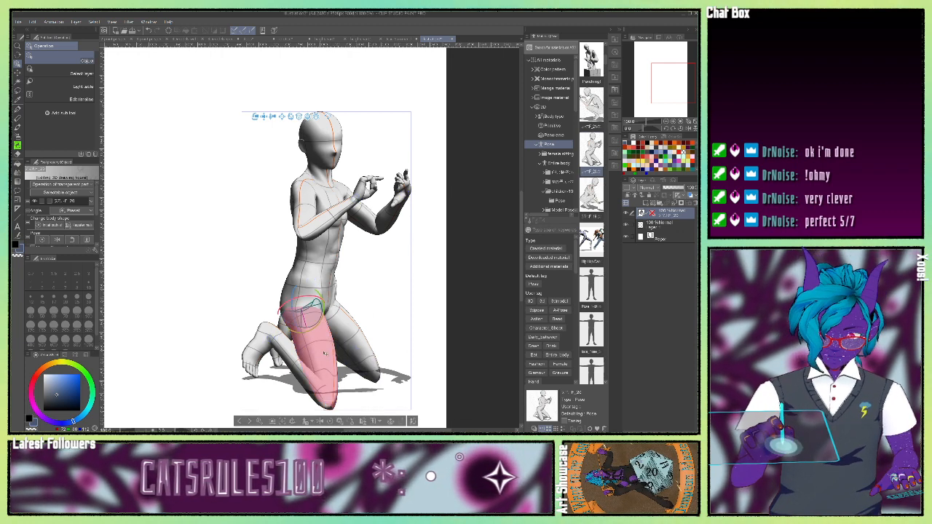
mouse_move(317, 325)
left_mouse_down()
mouse_move(315, 309)
mouse_move(324, 309)
left_mouse_up()
left_click(368, 369)
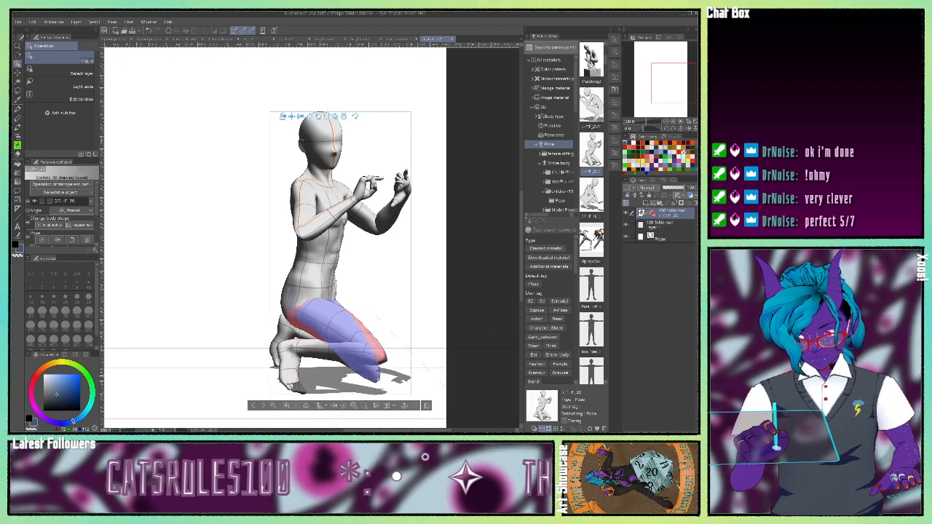
Step: Select the kneeling mannequin's far foot and rotate it at the ankle until the toes point further backward
left_click_drag(415, 339, 314, 306)
left_click_drag(197, 354, 288, 345)
left_click(217, 295)
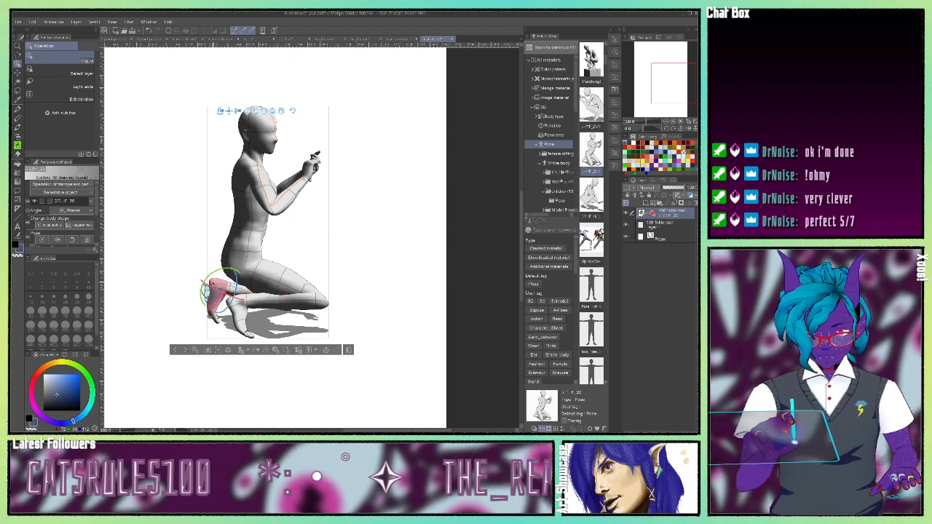
left_click_drag(214, 271, 221, 270)
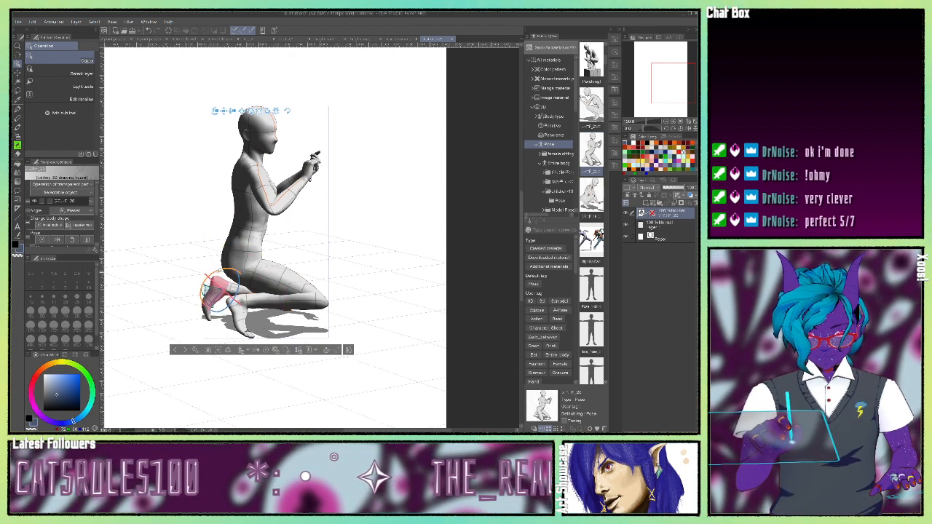
left_click_drag(216, 306, 177, 317)
left_click(388, 342)
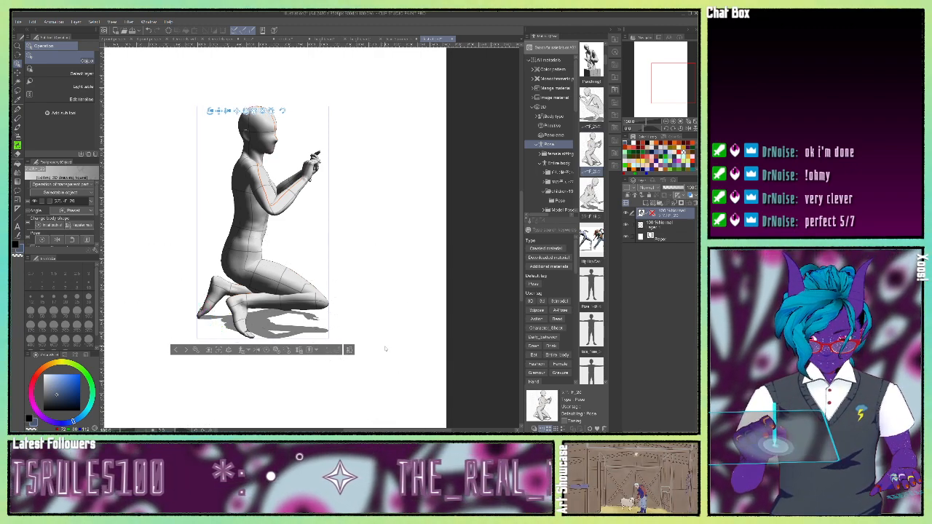
Step: Check the kneeling mannequin's pose from several angles and close its canvas
left_click_drag(387, 349, 369, 348)
mouse_move(354, 353)
left_mouse_down()
mouse_move(318, 342)
mouse_move(345, 344)
left_mouse_up()
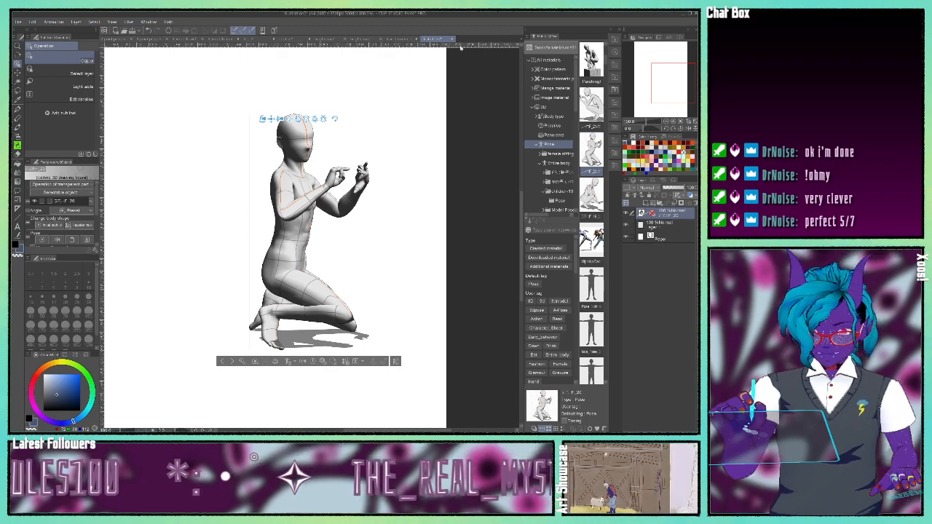
left_click_drag(182, 252, 138, 249)
mouse_move(253, 291)
left_mouse_down()
mouse_move(219, 297)
mouse_move(237, 294)
mouse_move(205, 284)
mouse_move(369, 265)
mouse_move(236, 294)
left_mouse_up()
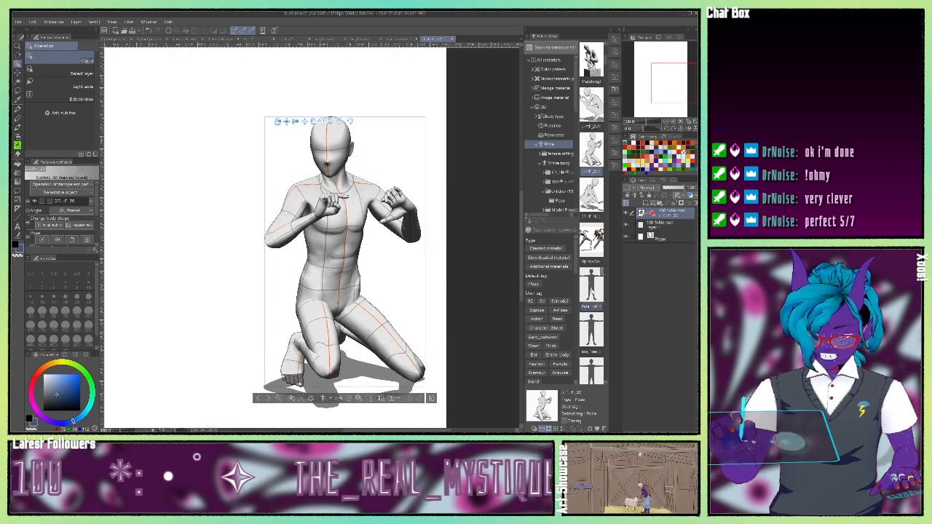
scroll(593, 200, "up", 6)
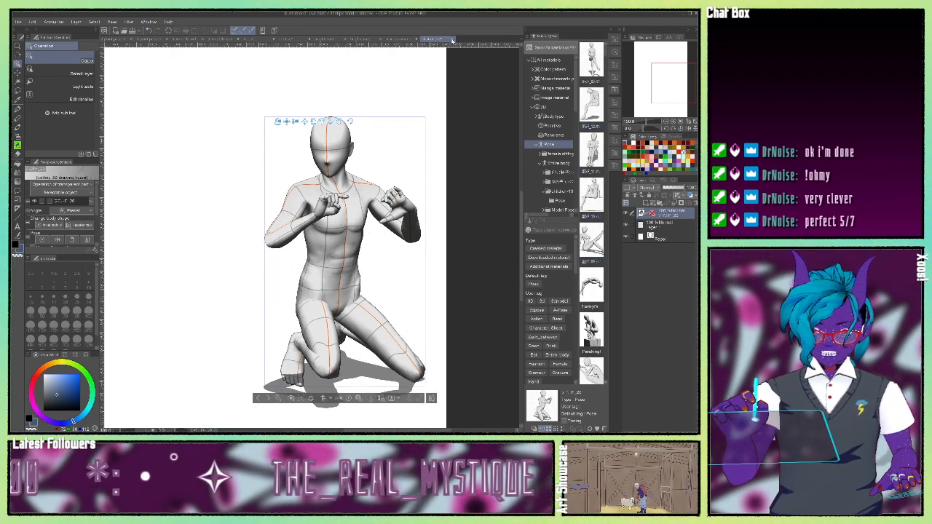
left_click_drag(247, 240, 454, 48)
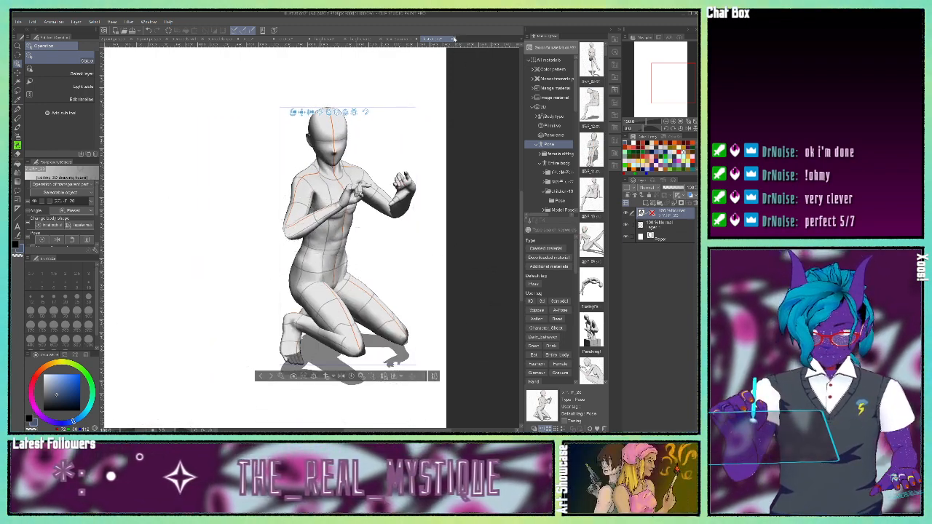
left_click(455, 39)
left_click(226, 74)
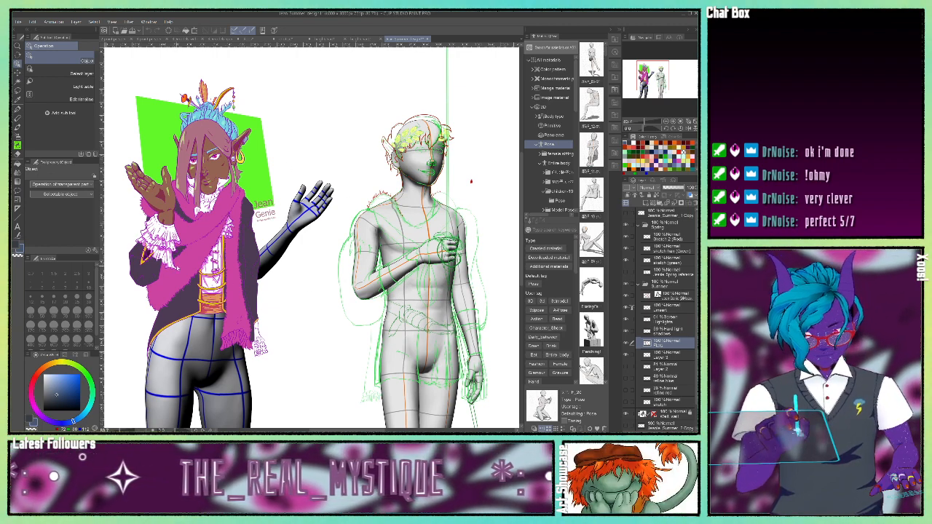
Step: Examine both height-chart canvases, comparing the heights and body shapes of the labelled standing mannequins
left_click(366, 40)
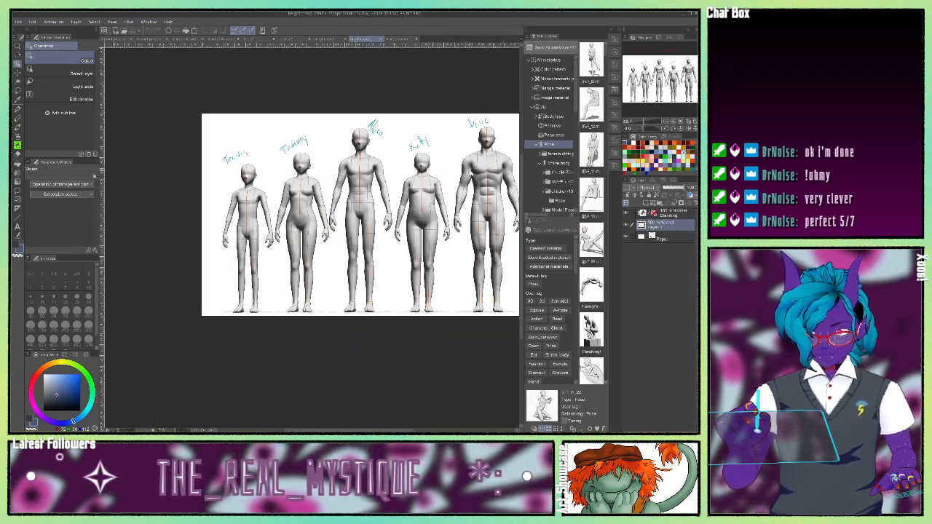
scroll(472, 173, "up", 1)
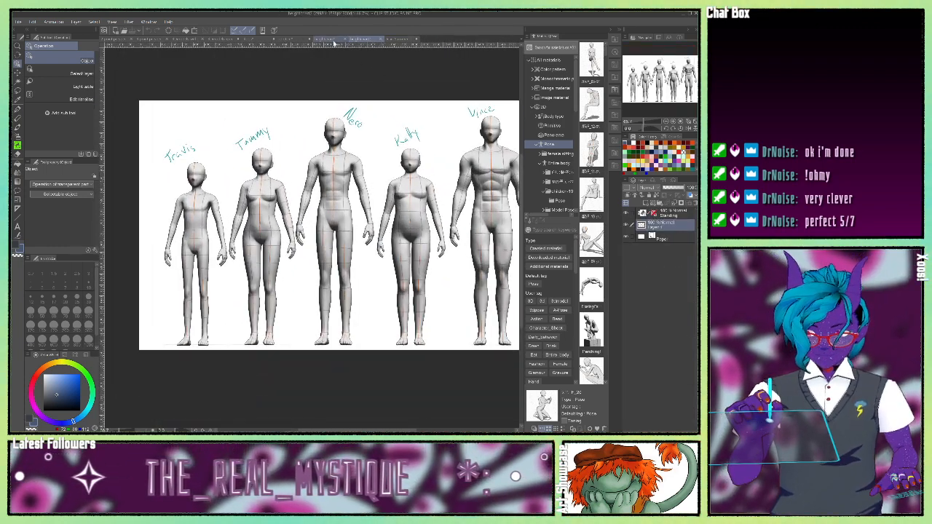
left_click(332, 39)
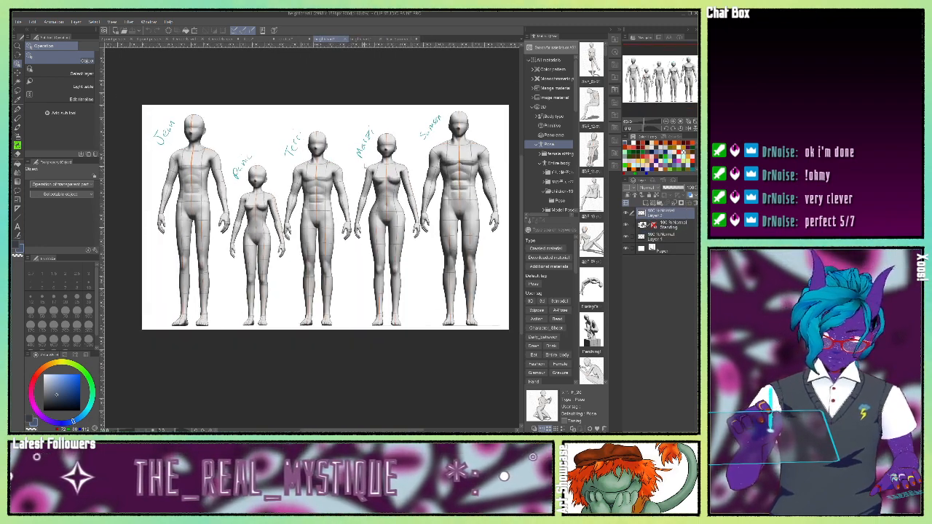
scroll(363, 164, "up", 1)
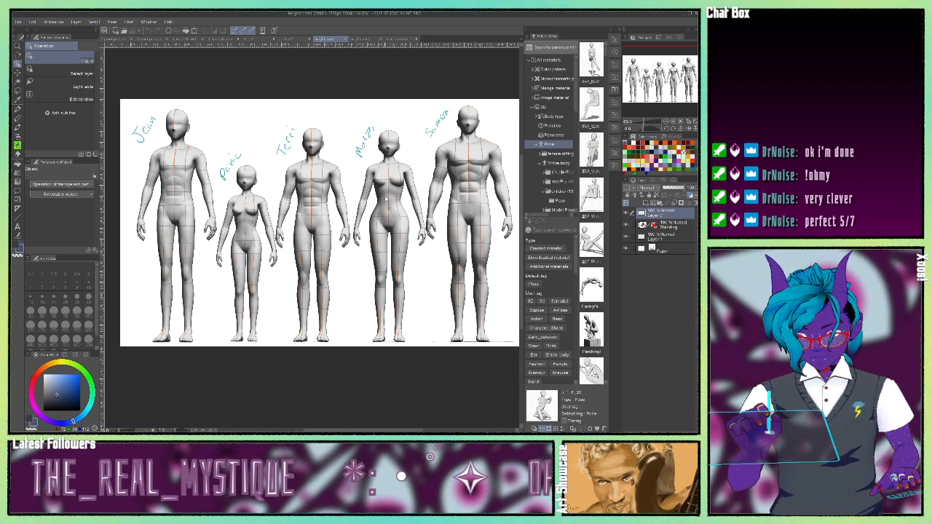
left_click(366, 39)
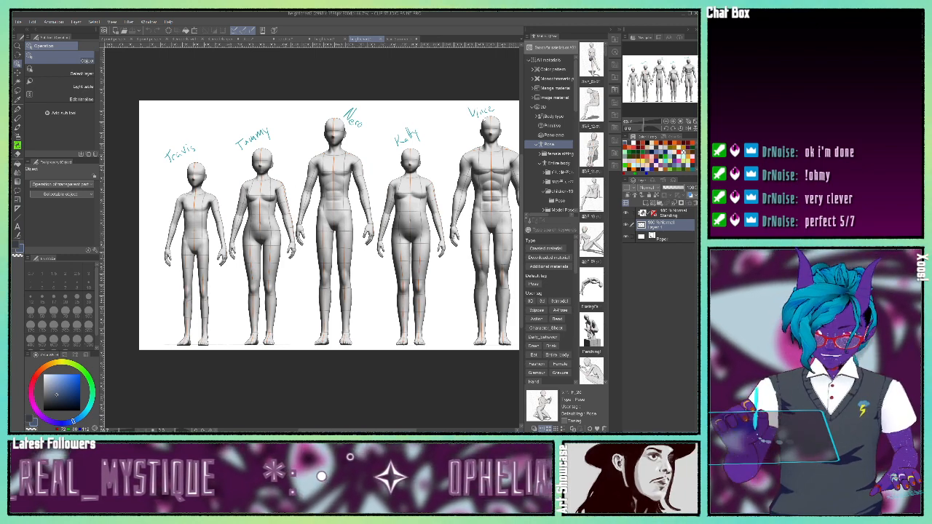
mouse_move(667, 90)
left_mouse_down()
mouse_move(675, 82)
mouse_move(659, 81)
left_mouse_up()
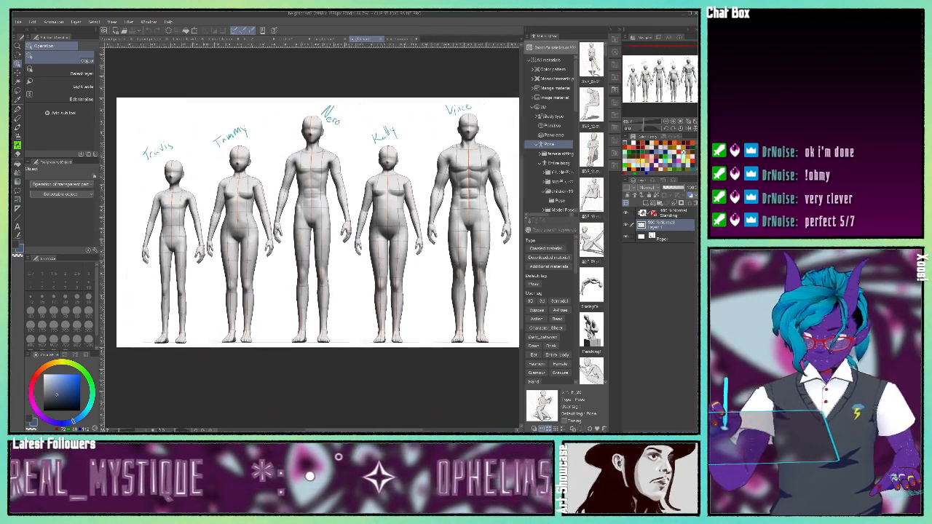
left_click_drag(475, 165, 504, 166)
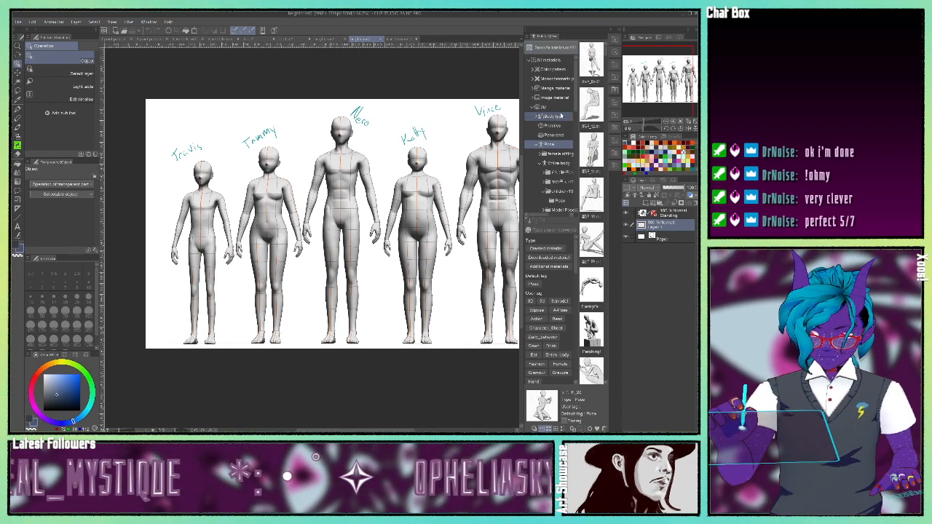
Step: Browse the saved character body shapes among the 3D Body type materials and compare them with both height charts
left_click(557, 116)
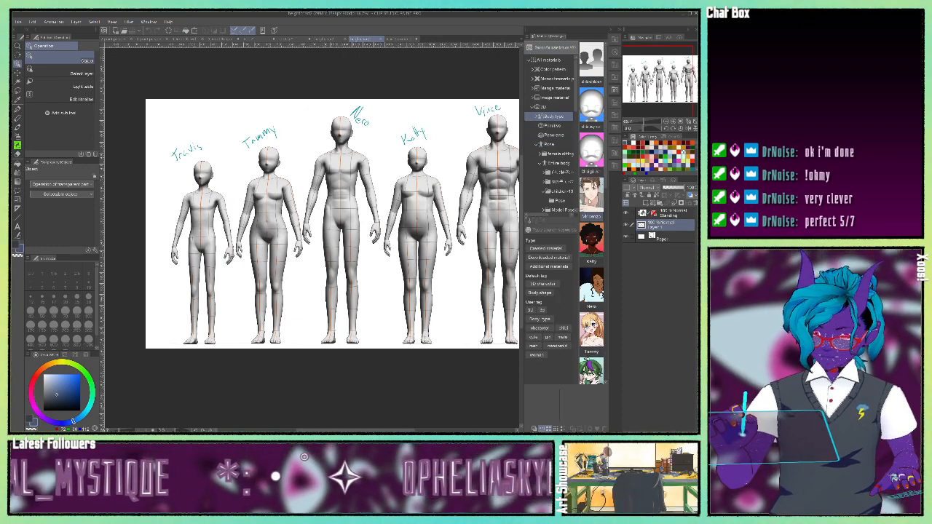
mouse_move(606, 176)
left_mouse_down()
mouse_move(631, 381)
mouse_move(623, 289)
mouse_move(612, 341)
left_mouse_up()
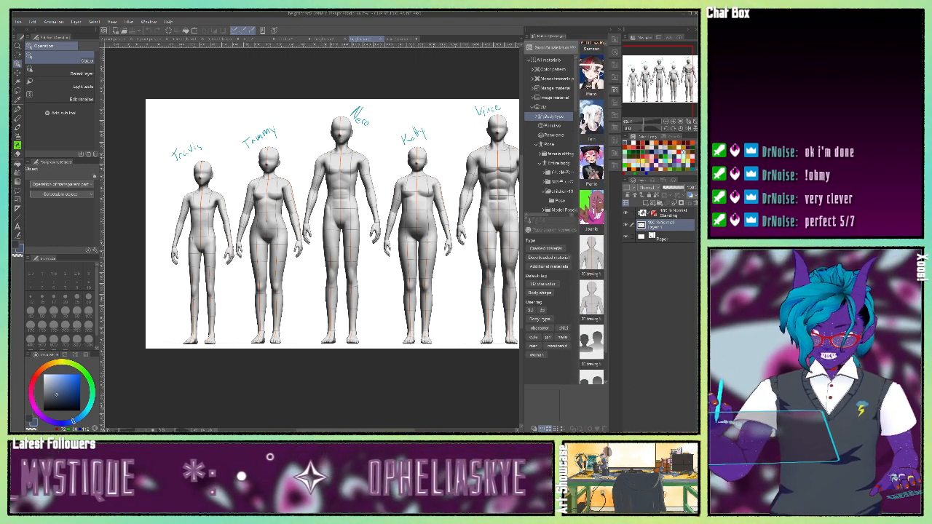
left_click_drag(316, 429, 330, 429)
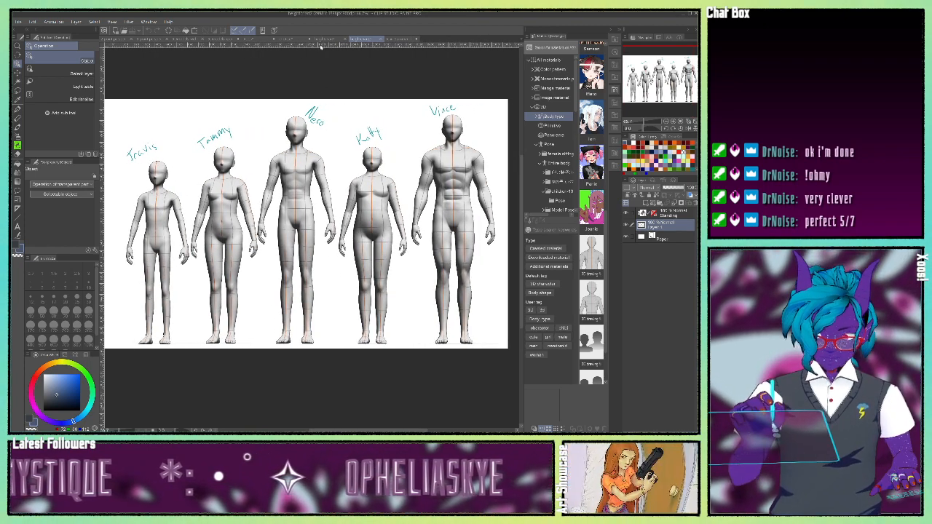
left_click(323, 39)
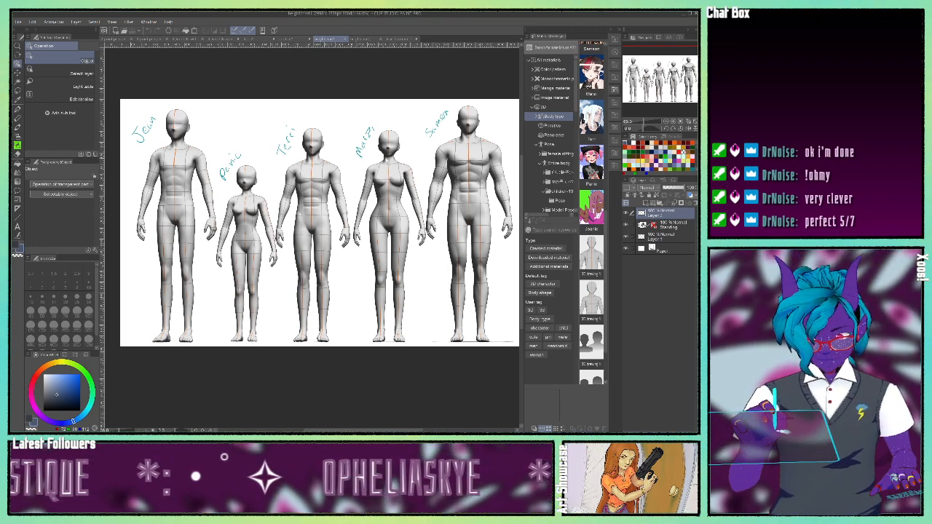
left_click(362, 38)
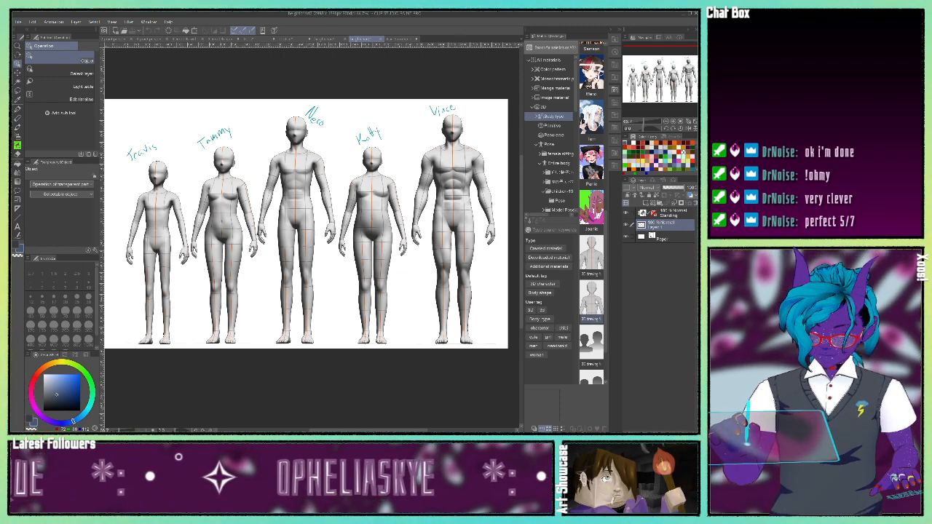
Step: Place the 3D drawing figure-Ver.2 (Female) body shape on the second height-chart canvas and turn it to face front
left_click(595, 302)
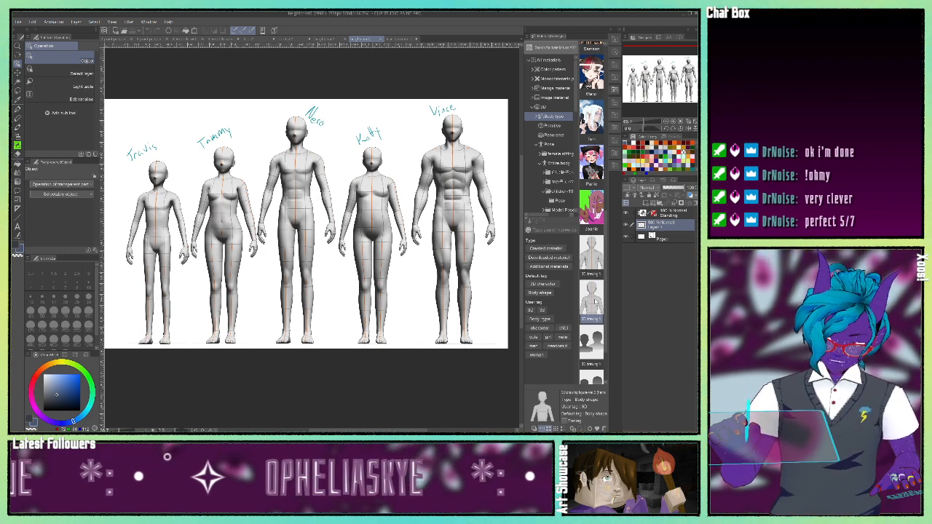
mouse_move(596, 302)
left_mouse_down()
mouse_move(325, 306)
mouse_move(333, 246)
mouse_move(357, 391)
mouse_move(349, 390)
left_mouse_up()
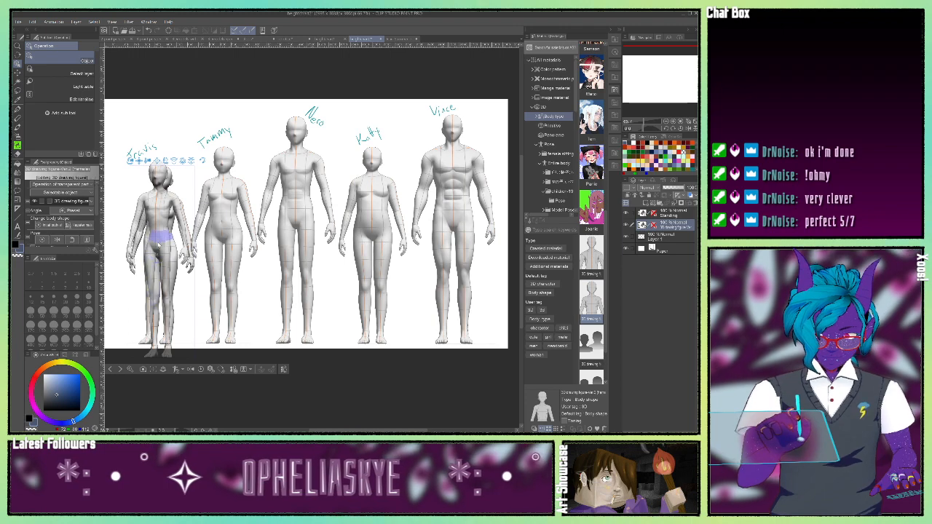
left_click_drag(147, 225, 260, 217)
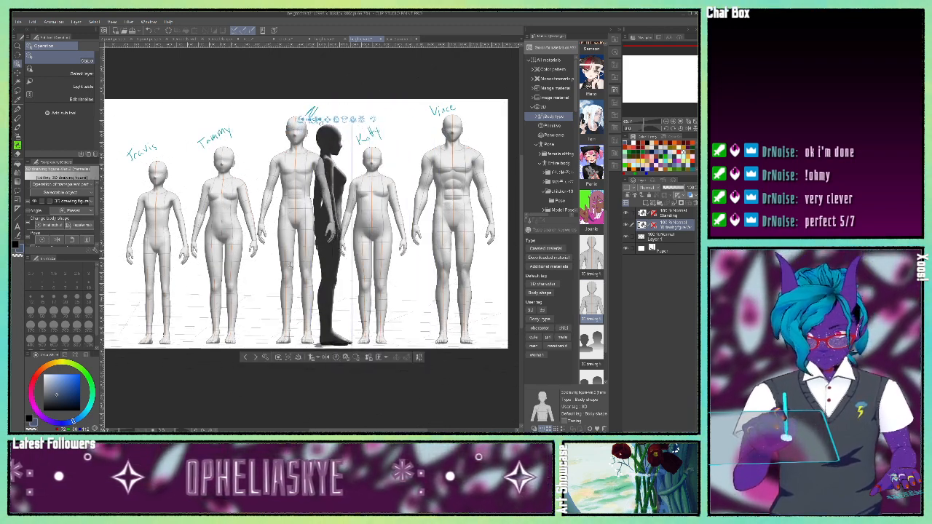
left_click_drag(290, 264, 203, 293)
Step: Select the female figure, raise its feet to the other mannequins' ground line and move it sideways to mid-canvas
left_click(140, 337)
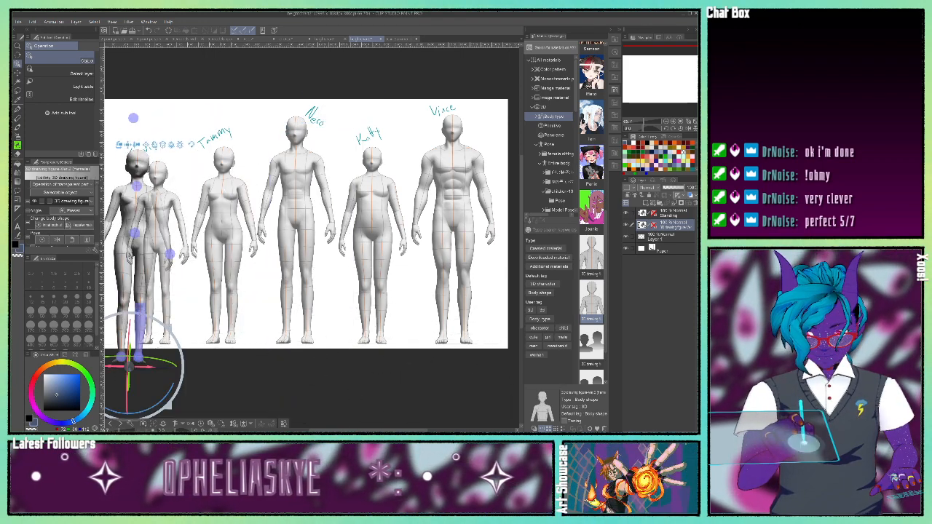
left_click_drag(131, 352, 131, 327)
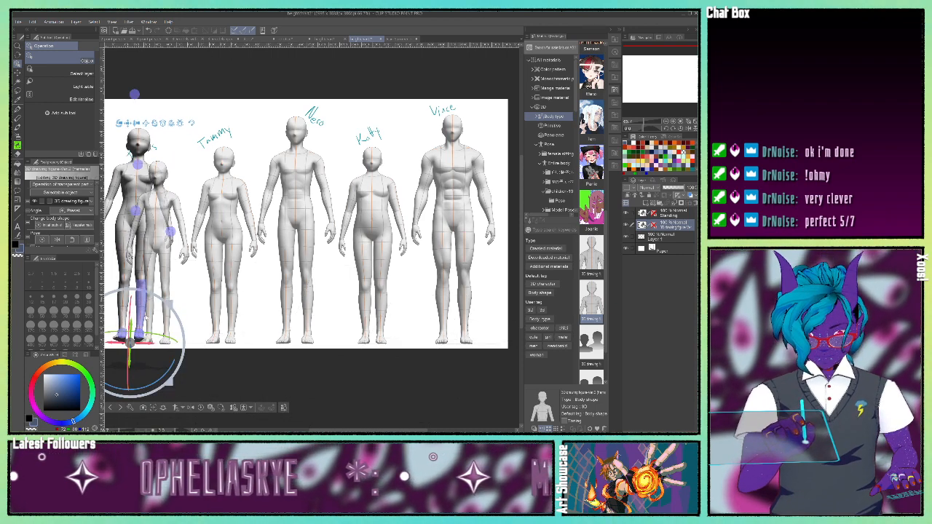
left_click_drag(131, 340, 288, 341)
Step: Hide the Standing 3D layer to isolate the newly placed female figure
left_click(627, 217)
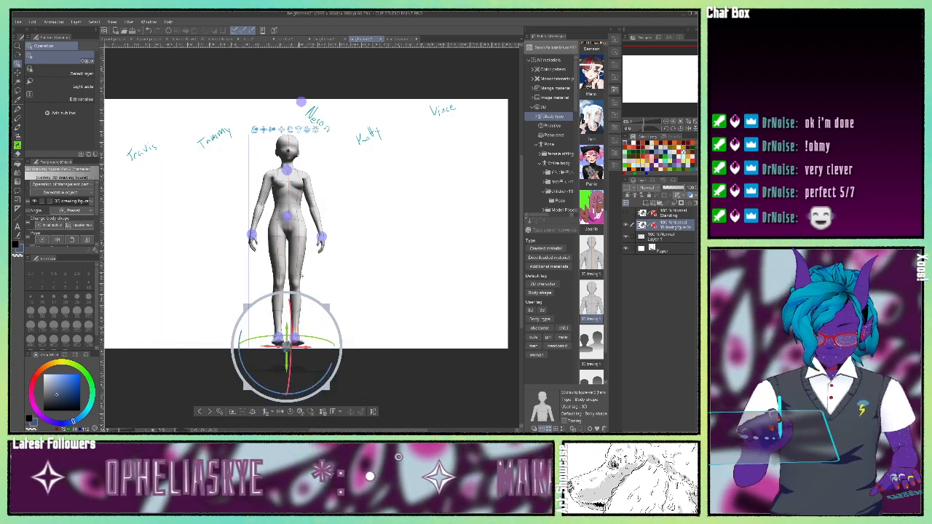
left_click_drag(368, 312, 368, 256)
scroll(369, 254, "up", 2)
scroll(368, 253, "down", 1)
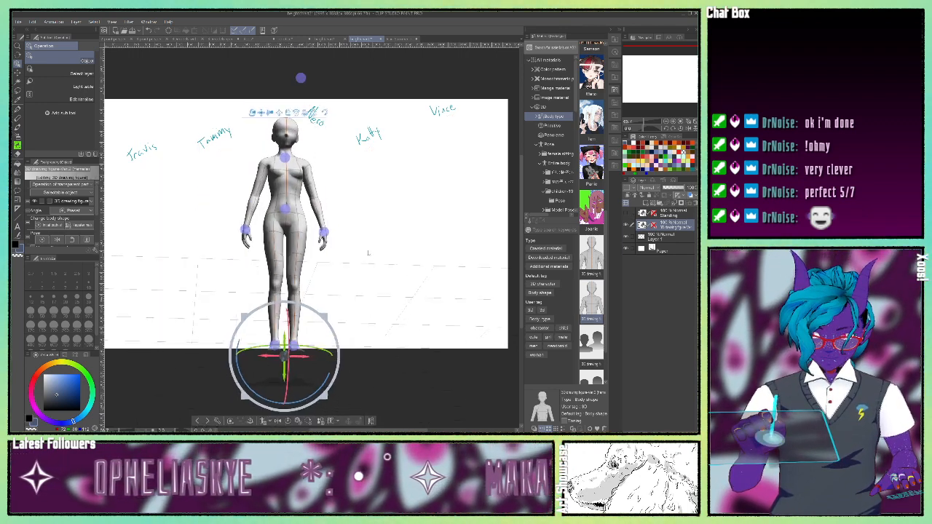
scroll(368, 253, "down", 3)
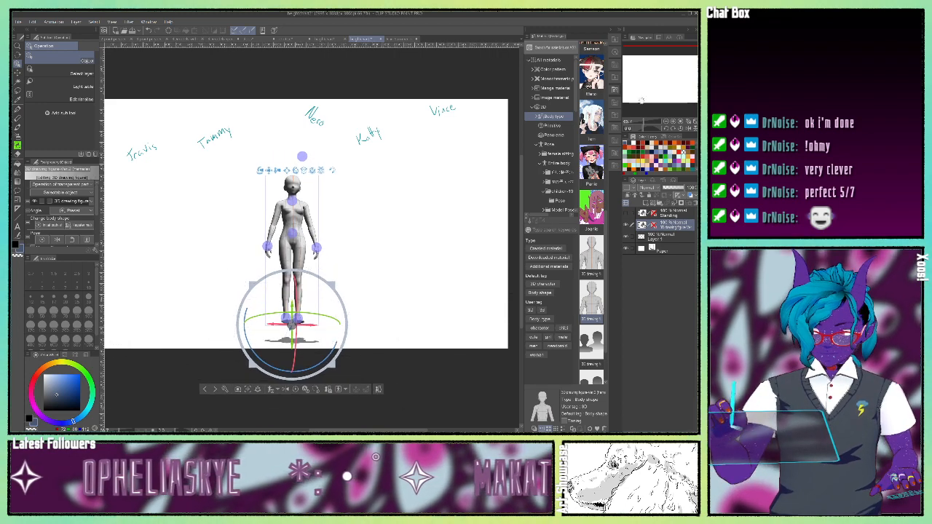
Step: Open the female figure's detailed body shape settings and set its height to 167
left_click_drag(642, 101, 656, 83)
left_click(674, 122)
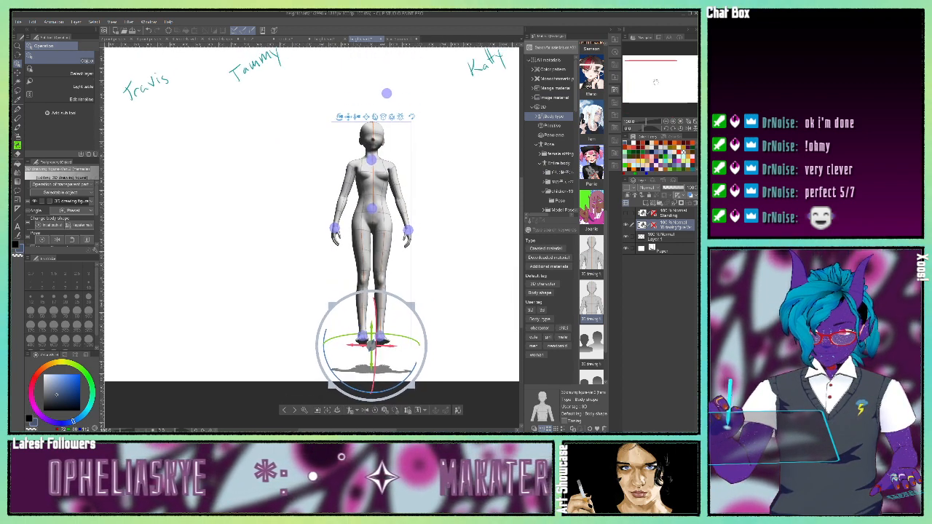
left_click_drag(377, 313, 366, 357)
left_click(459, 410)
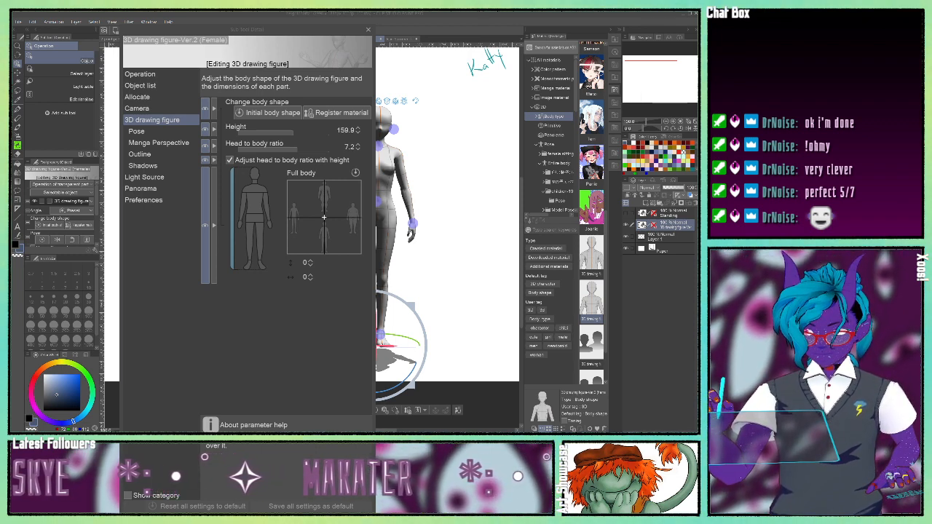
left_click(349, 130)
type("167")
key("Return")
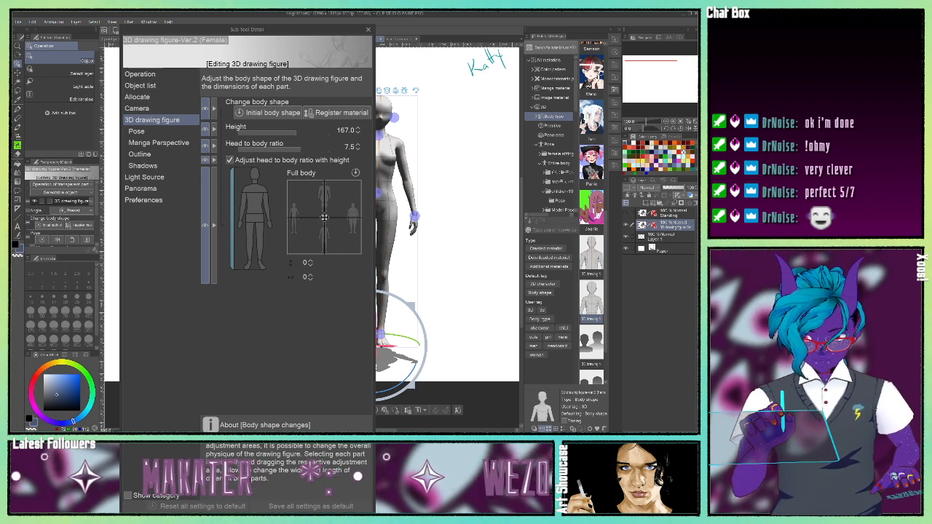
Step: Reshape the female figure's full body to about 6 vertically and -12 horizontally
left_click_drag(324, 216, 319, 216)
left_click_drag(319, 216, 314, 212)
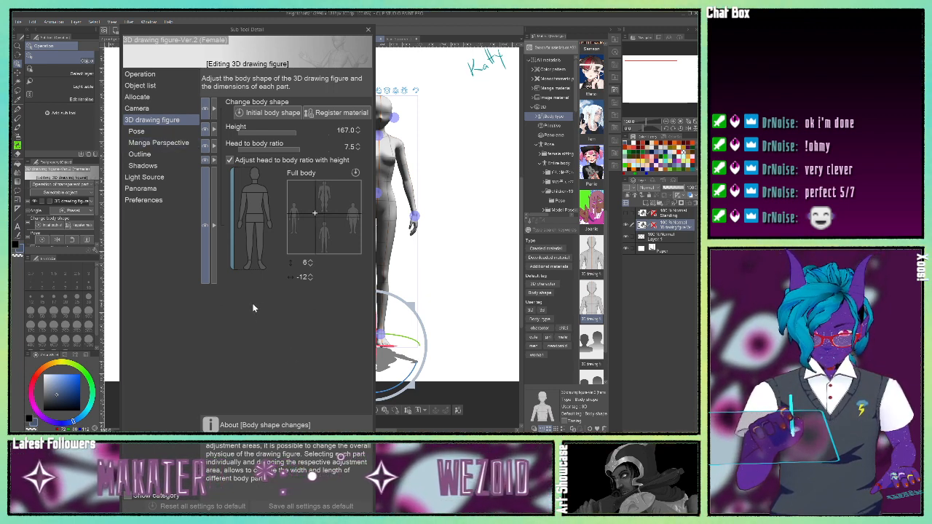
Step: Enlarge the female figure's hands slightly with Maintain ratio enabled
left_click(268, 227)
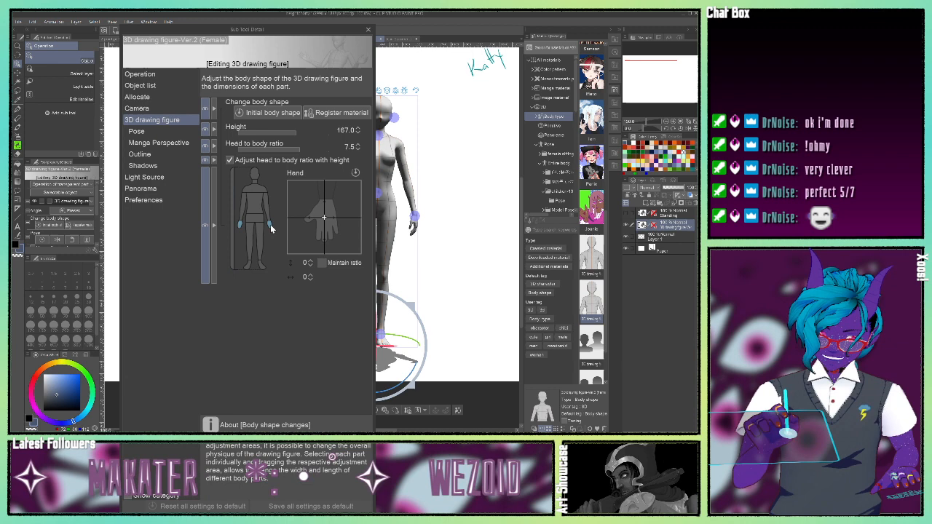
left_click(322, 263)
left_click(310, 262)
left_click(310, 262)
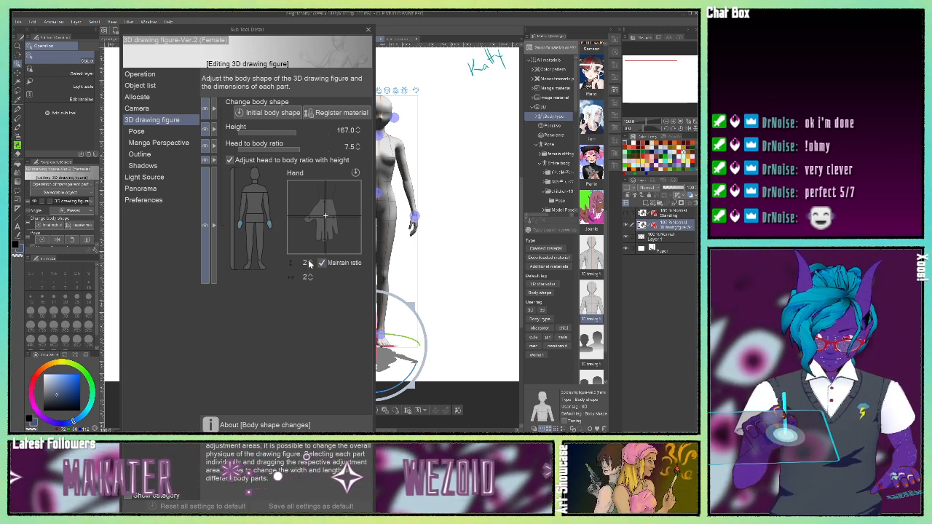
left_click(309, 262)
Step: Enlarge the female figure's feet to 3 in both dimensions with Maintain ratio enabled
left_click(260, 264)
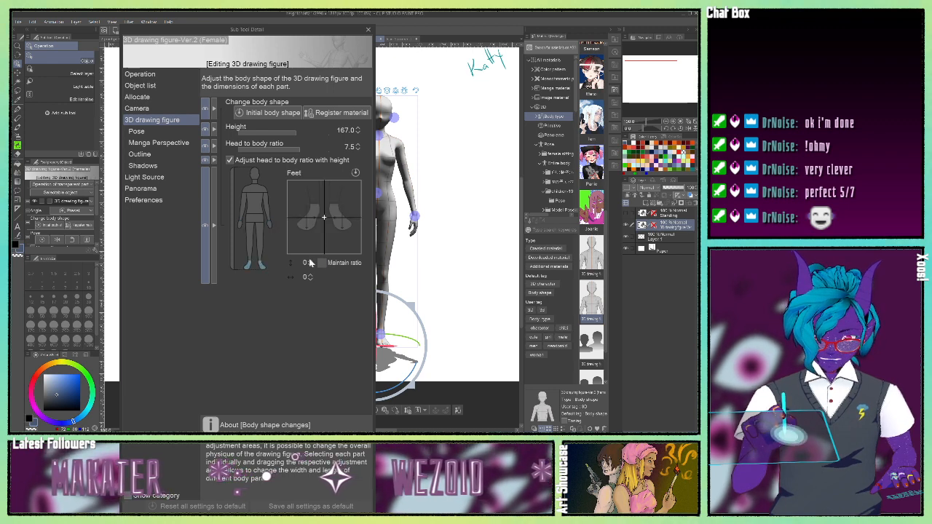
left_click(322, 263)
left_click(310, 261)
left_click(310, 261)
left_click(310, 262)
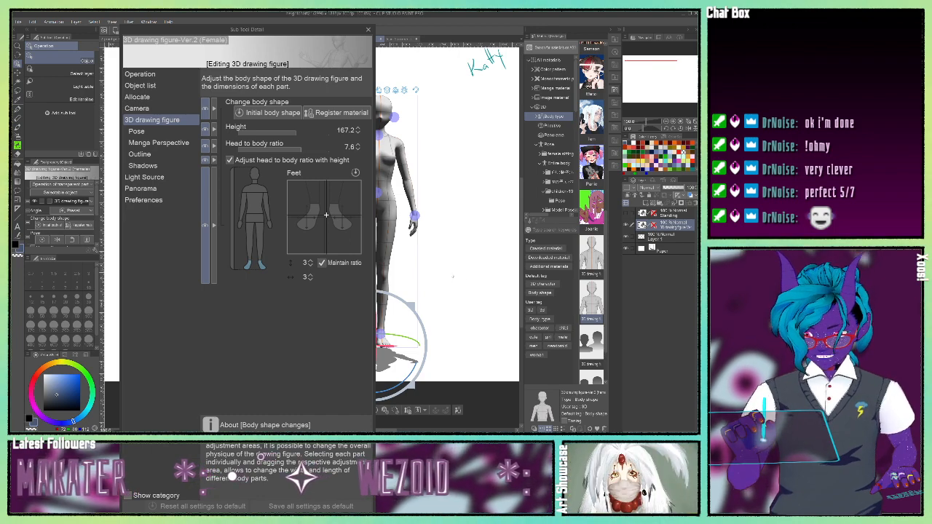
Step: Turn the view to the figure's side, lower the figure onto the ground and return to the front view
left_click_drag(442, 275, 408, 244)
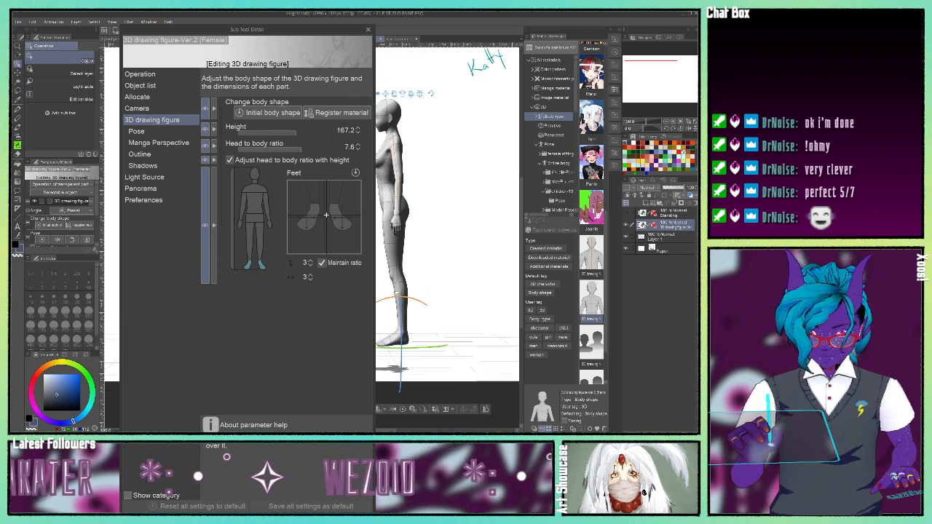
left_click_drag(397, 294, 397, 291)
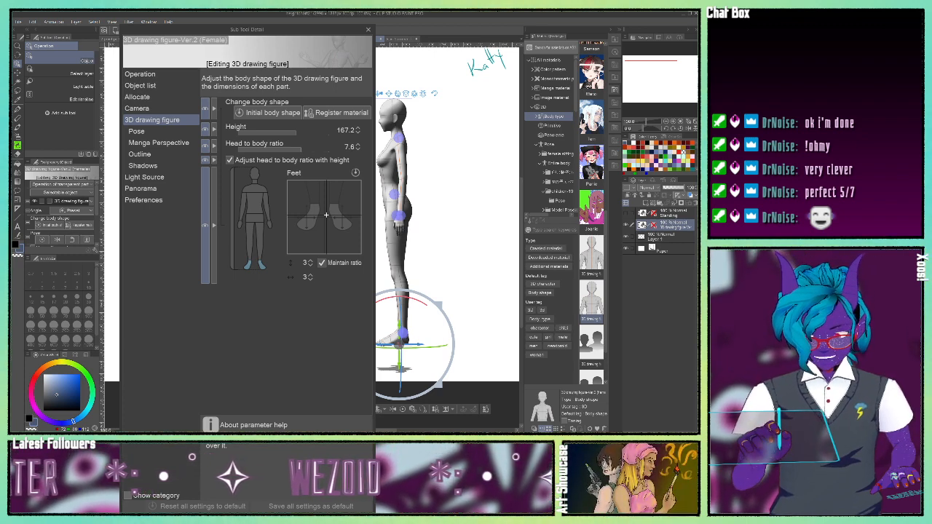
left_click(364, 409)
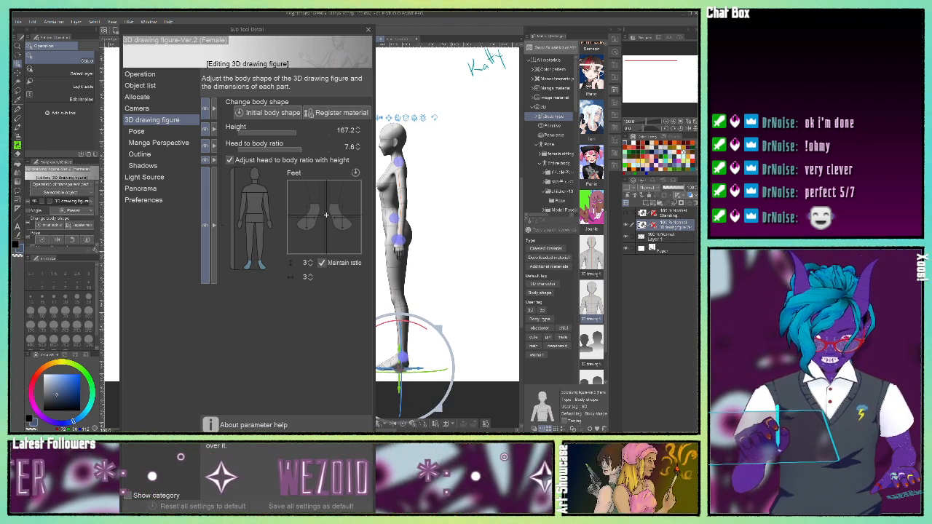
left_click_drag(465, 247, 402, 282)
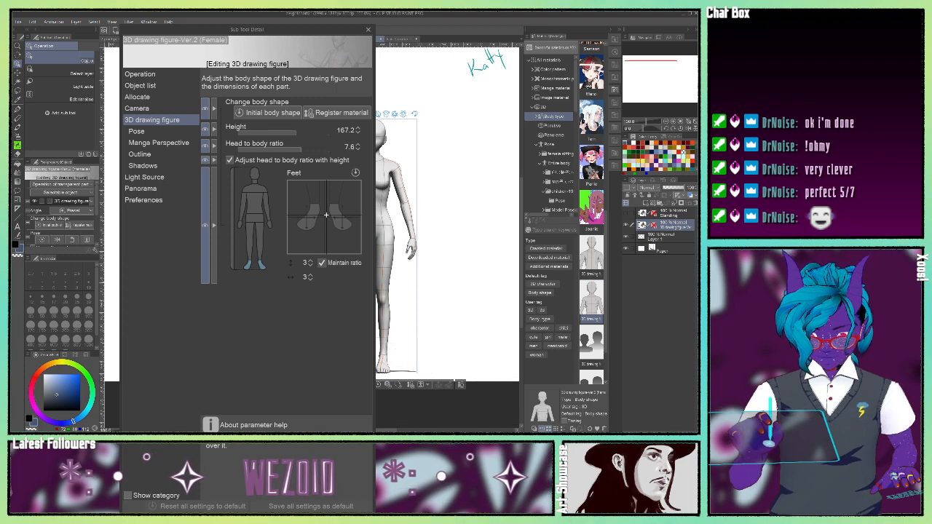
Step: Look through the figure's Manga Perspective, Outline, Shadows, Panorama and Preferences settings
left_click(152, 144)
left_click(148, 157)
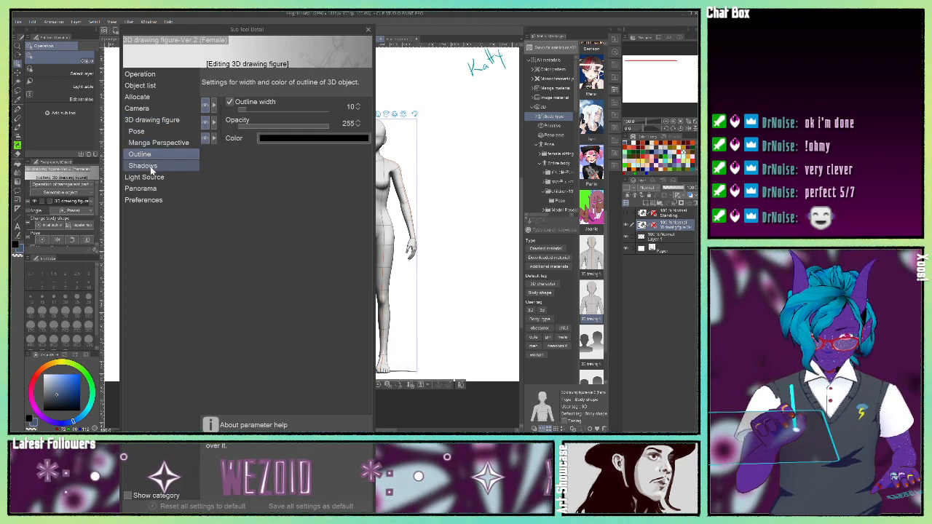
left_click(152, 168)
left_click(143, 189)
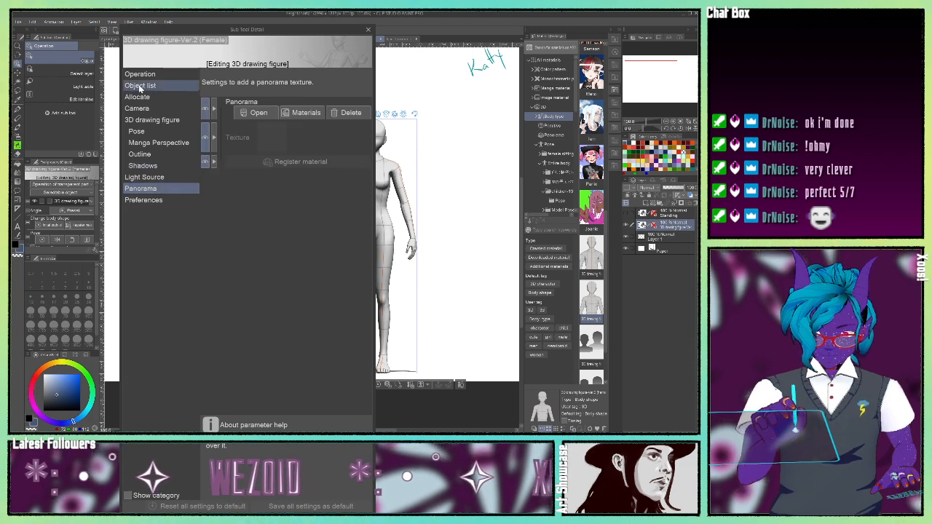
left_click(160, 201)
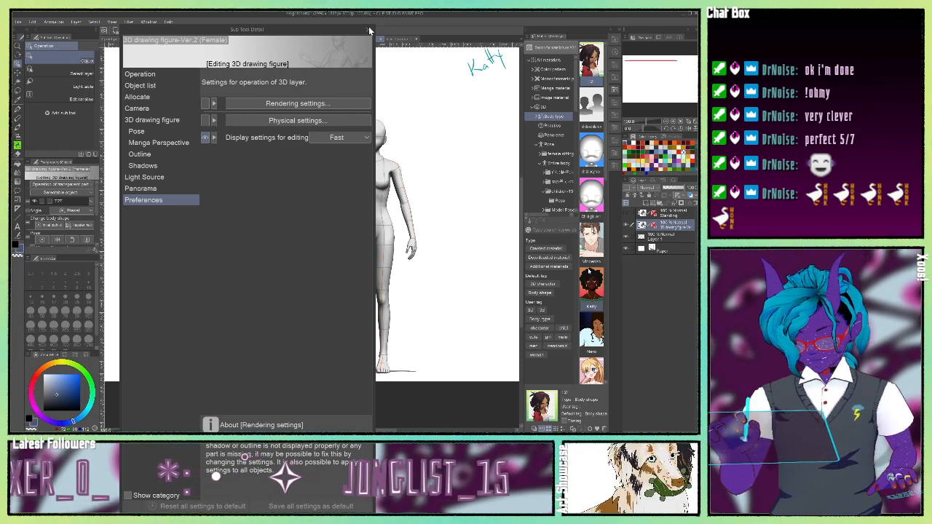
Step: Place the saved Katty body type on the second height-chart canvas, inspect it beside the other mannequins and browse the remaining body types
left_click(591, 285)
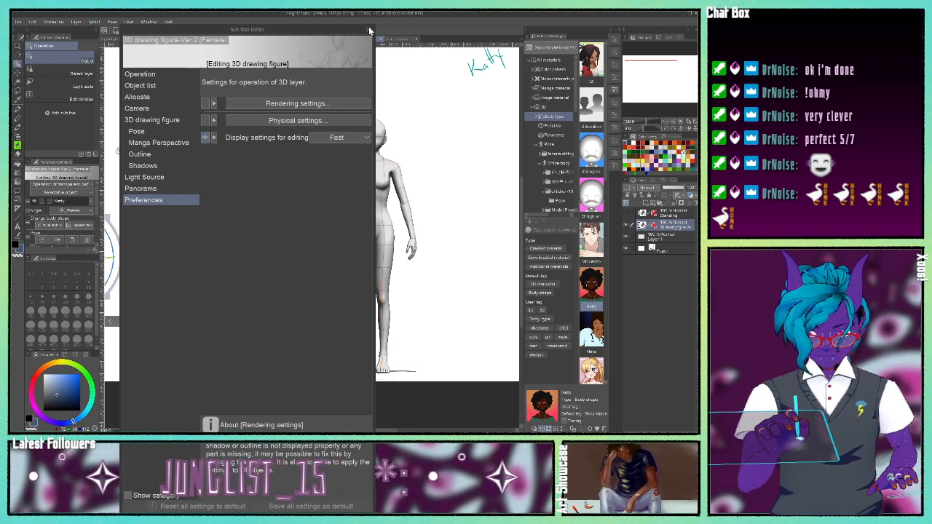
left_click_drag(649, 99, 612, 104)
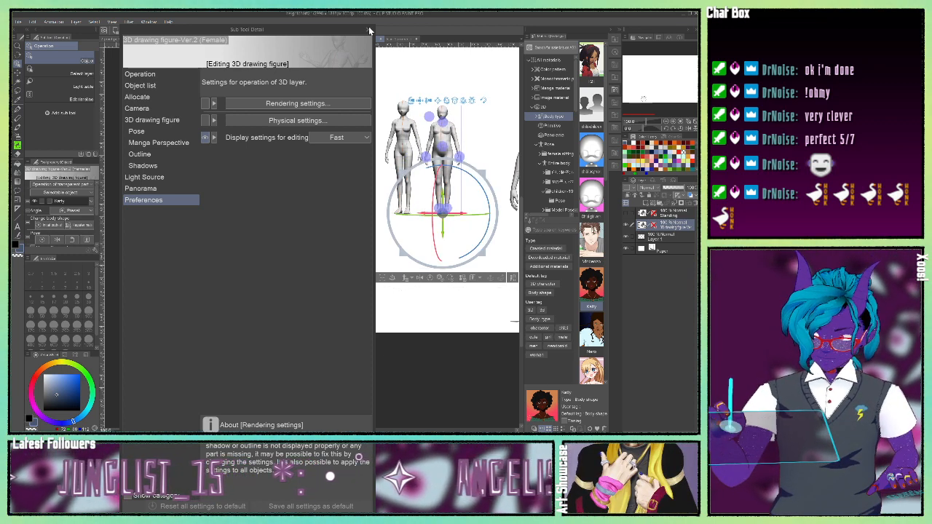
left_click_drag(641, 100, 645, 90)
left_click(674, 123)
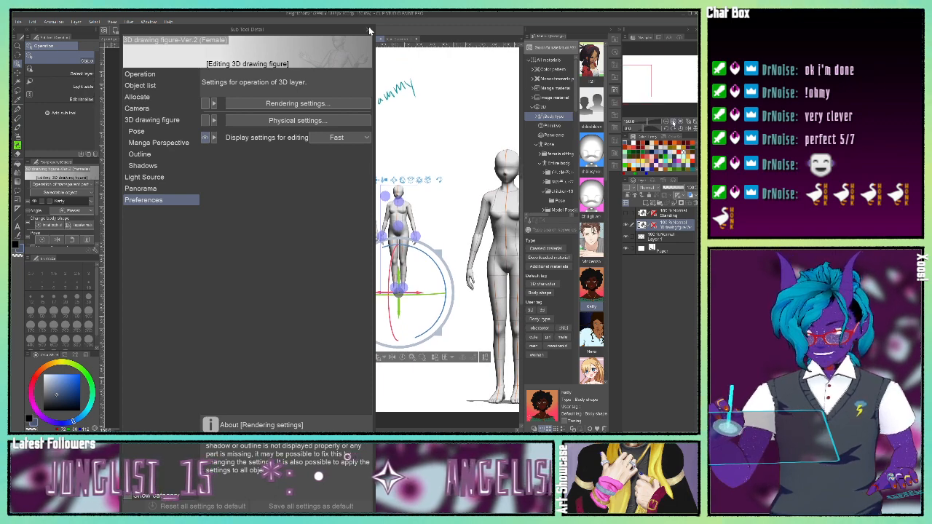
left_click(673, 122)
left_click_drag(644, 84, 642, 86)
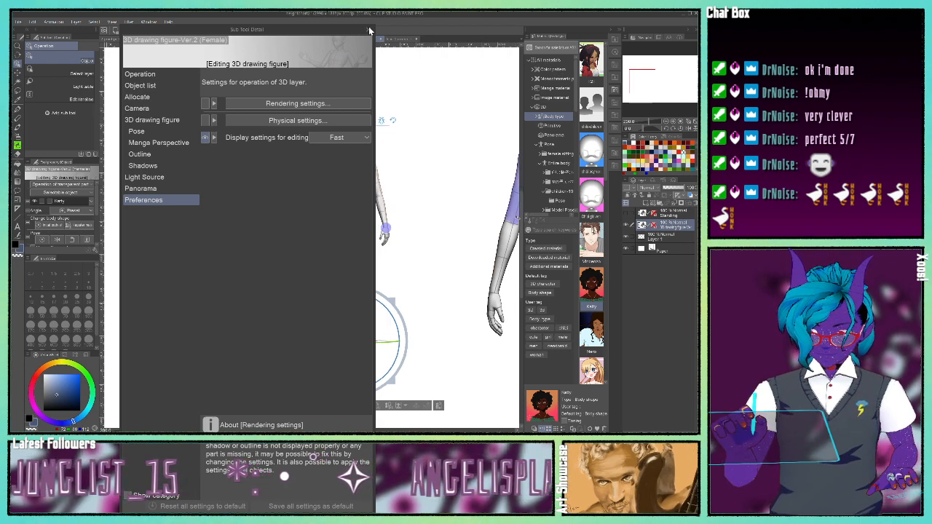
scroll(587, 343, "down", 7)
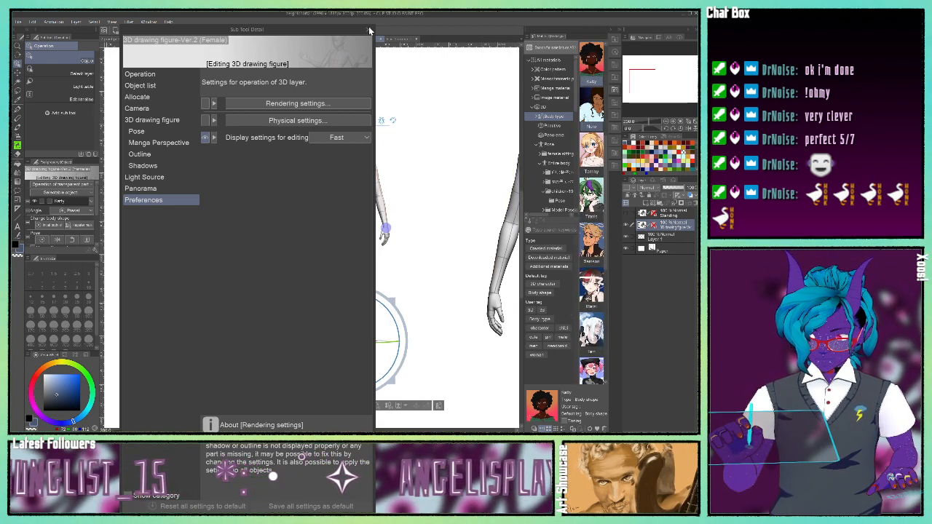
scroll(591, 219, "up", 10)
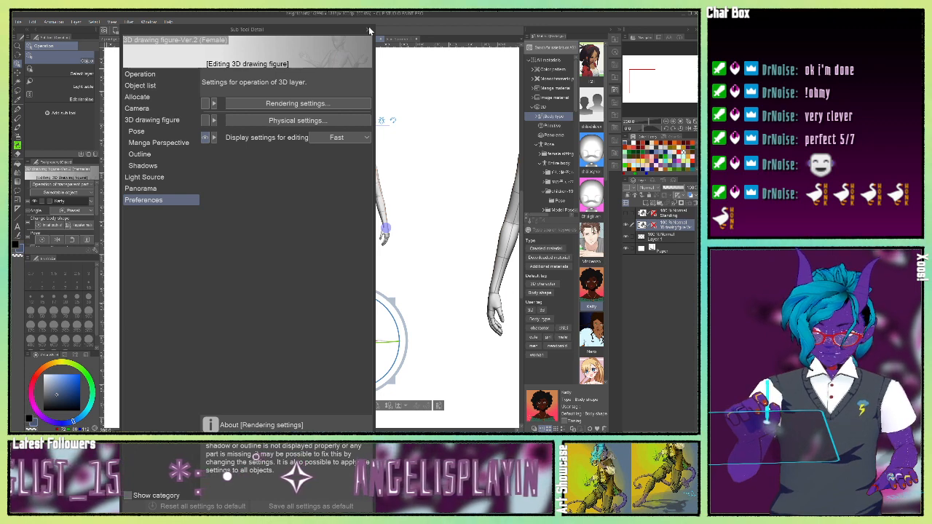
Step: Go through the open documents to the illustration of the outstretched hand with the fire spiral and centre on the spiral
key("ctrl+shift+Tab")
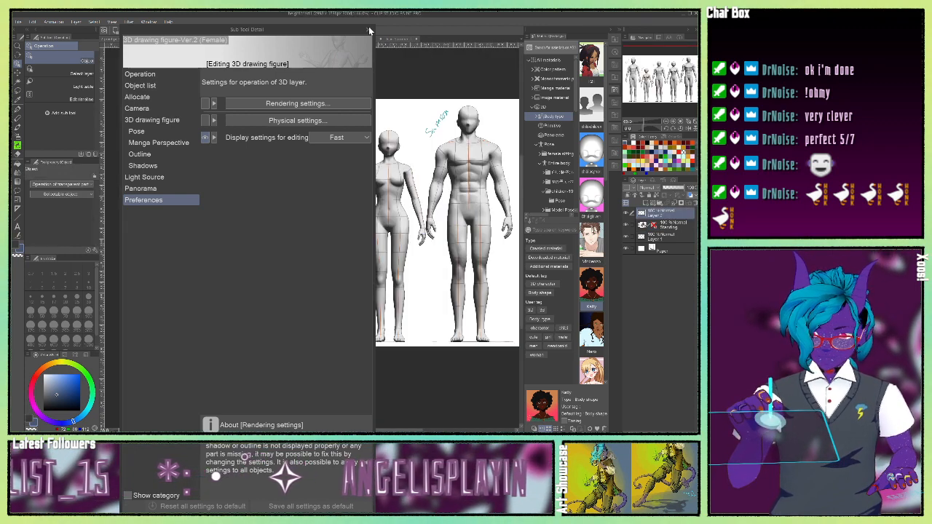
key("ctrl+Tab")
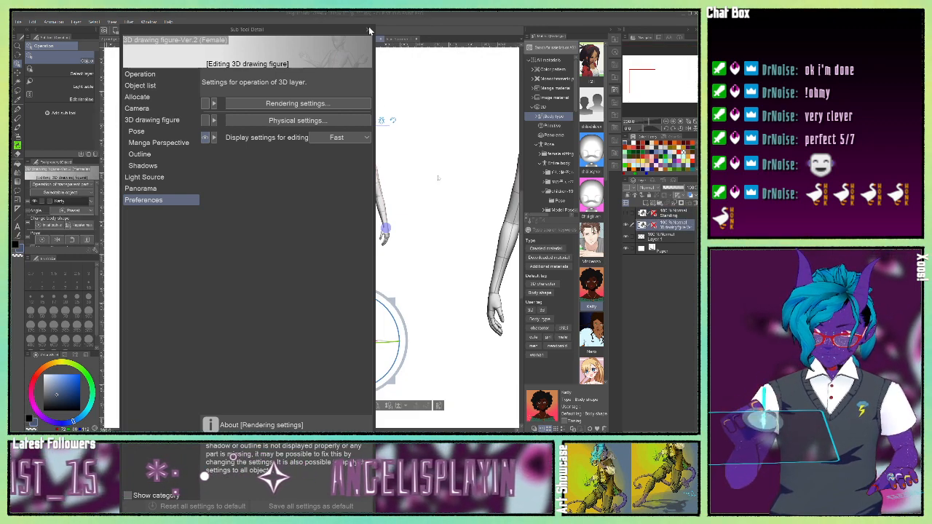
key("ctrl+Tab")
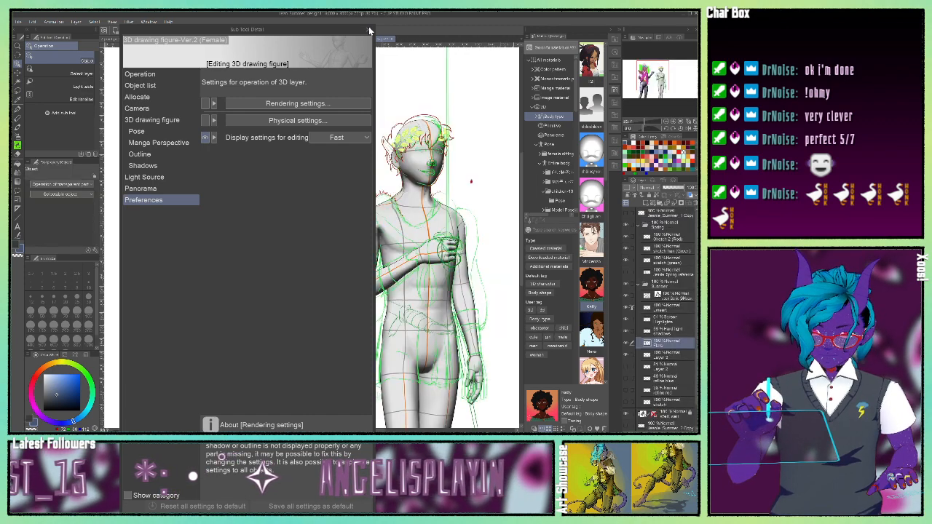
key("ctrl+Tab")
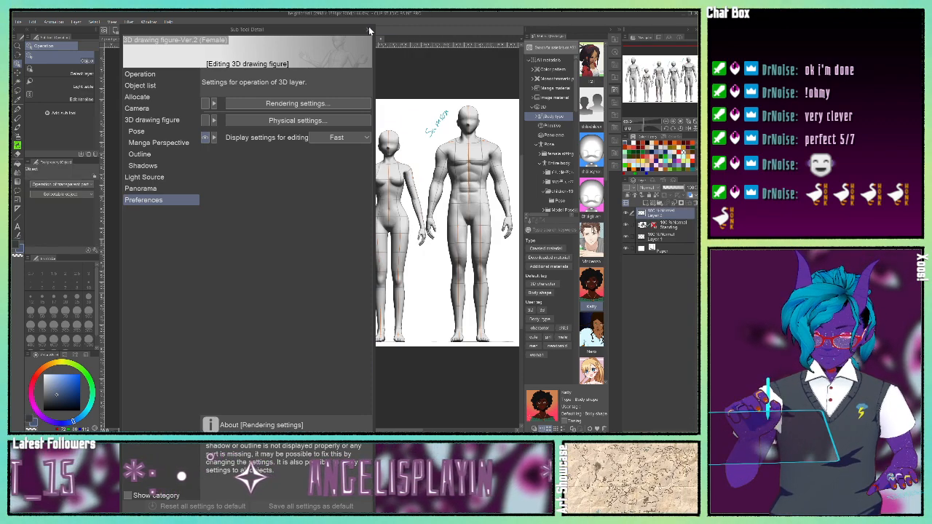
key("ctrl+Tab")
key("ctrl+Tab")
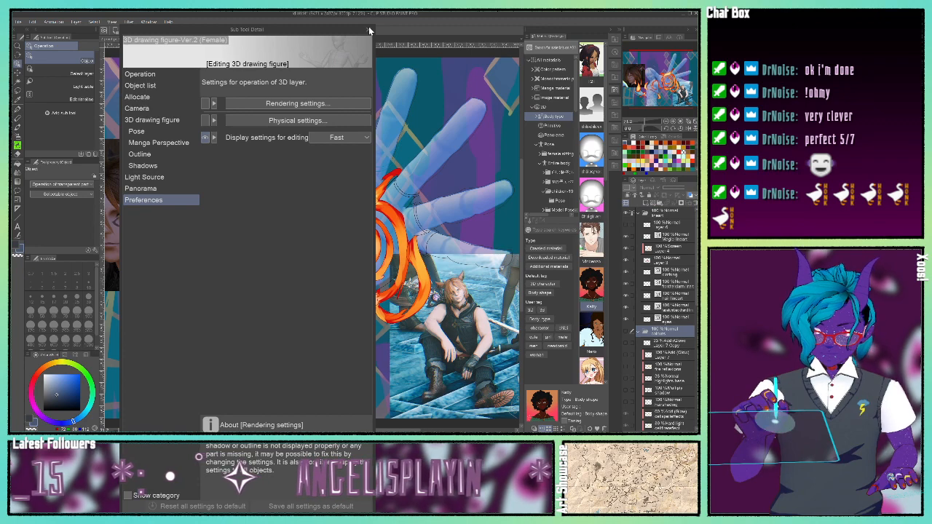
left_click_drag(437, 247, 488, 244)
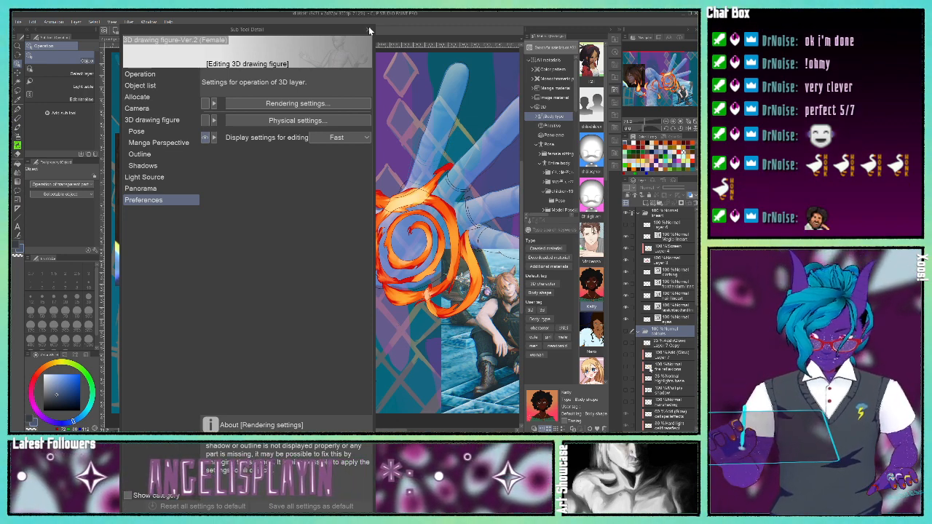
Step: Show the colours layer folder of the hand illustration, comparing the artwork with and without it
scroll(641, 372, "down", 1)
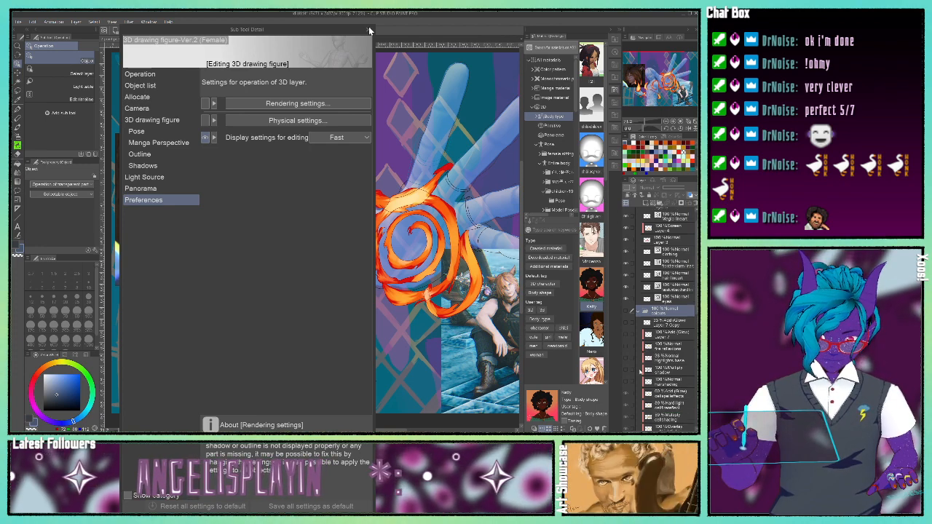
scroll(641, 372, "down", 3)
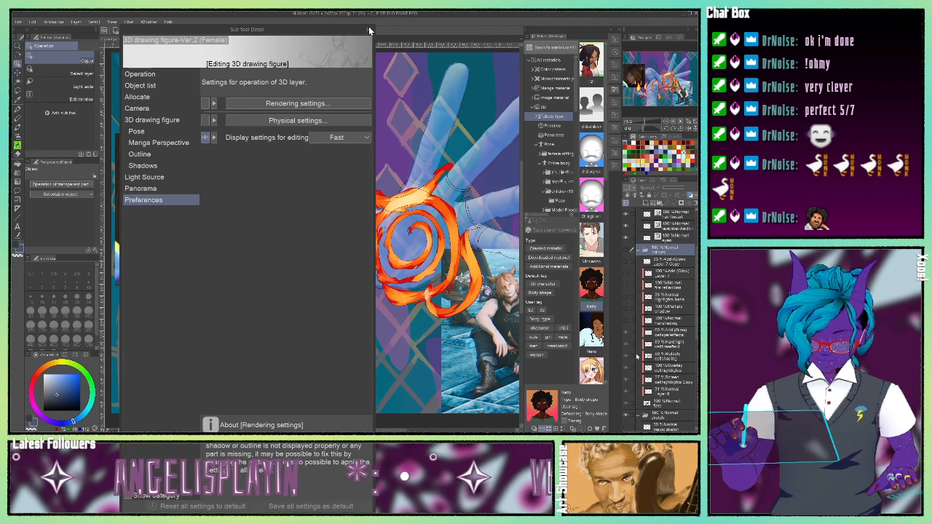
scroll(637, 356, "down", 1)
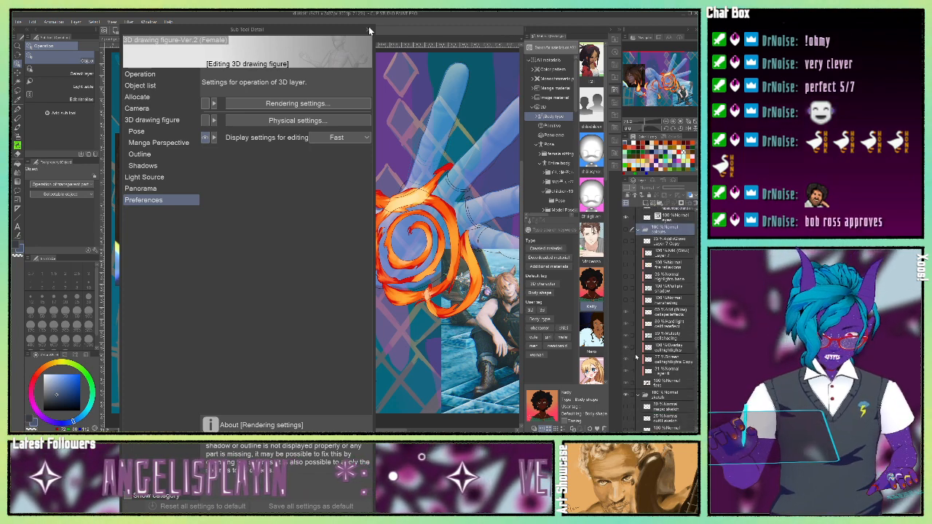
scroll(636, 358, "up", 2)
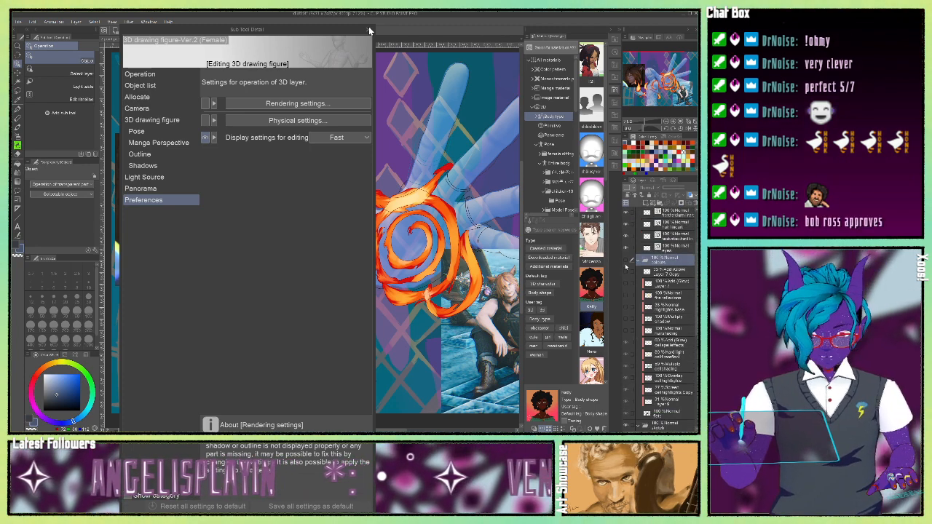
left_click(626, 260)
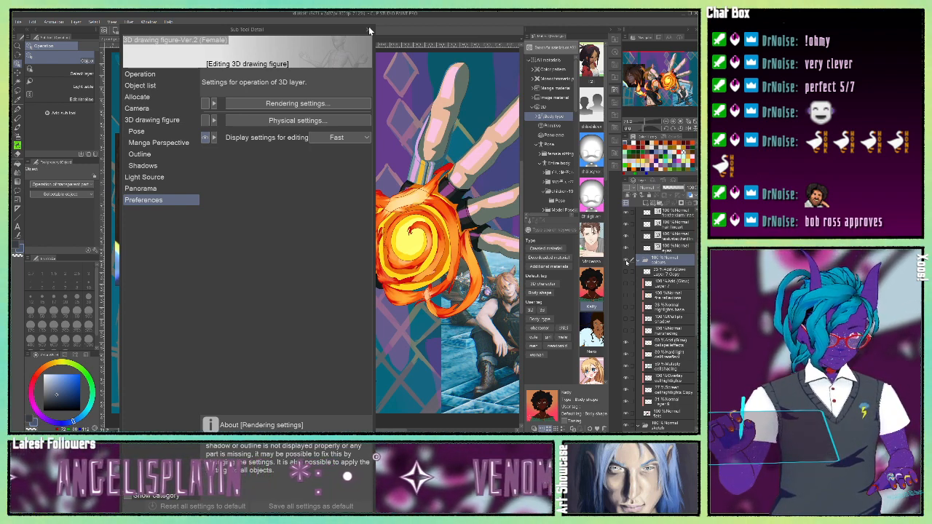
left_click(626, 259)
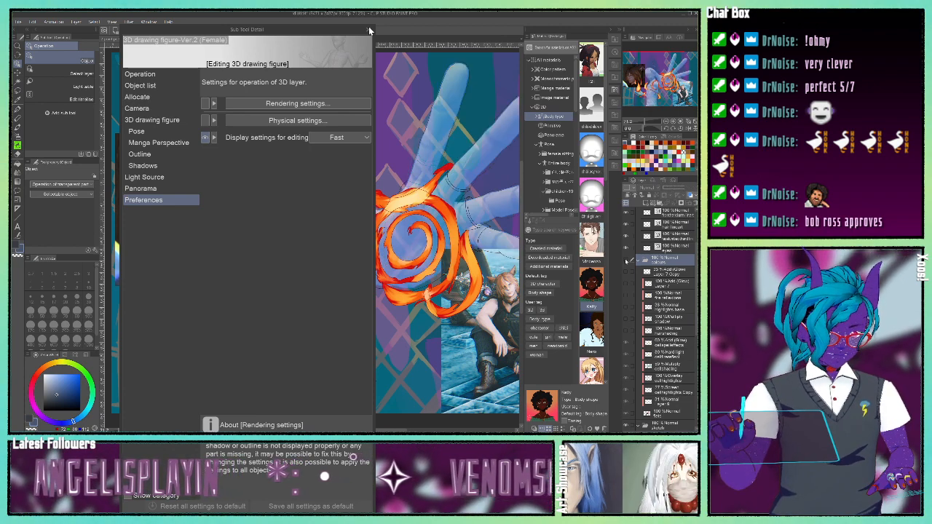
left_click(626, 259)
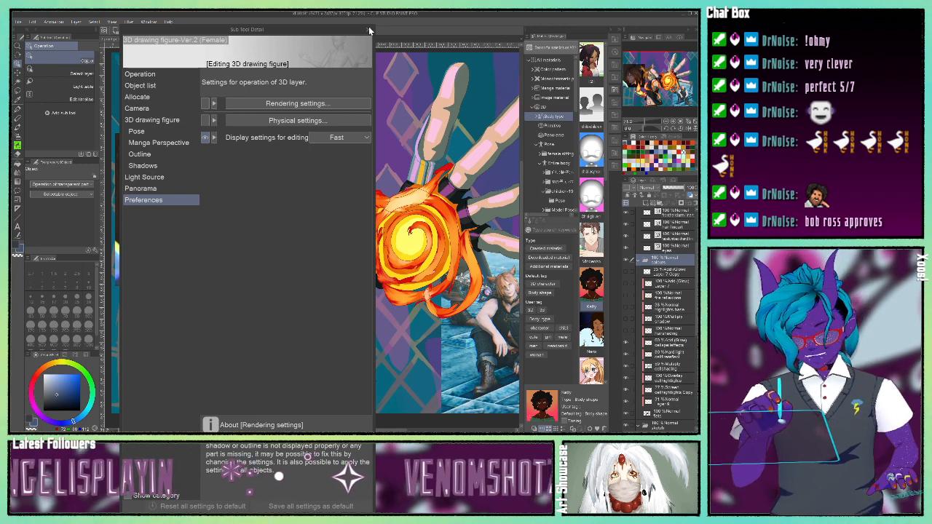
Step: Switch to the tailed character illustration and hide Layer 1 Copy 2 to examine the 3D pose model beneath the drawing
left_click(134, 39)
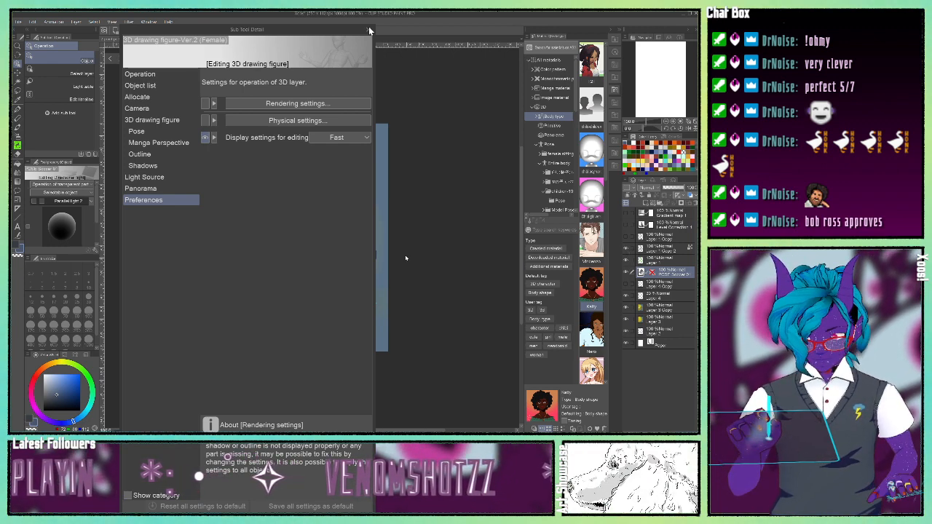
left_click(664, 261)
scroll(438, 271, "up", 3)
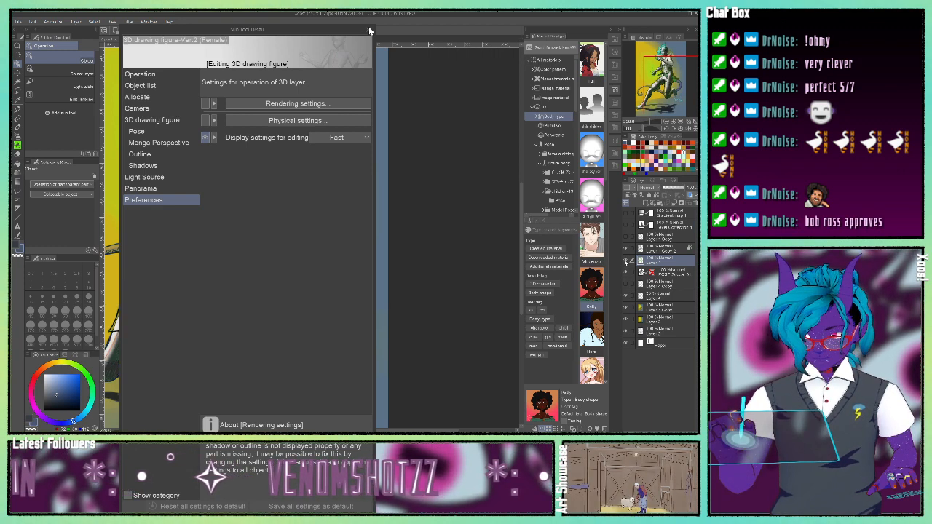
left_click(625, 251)
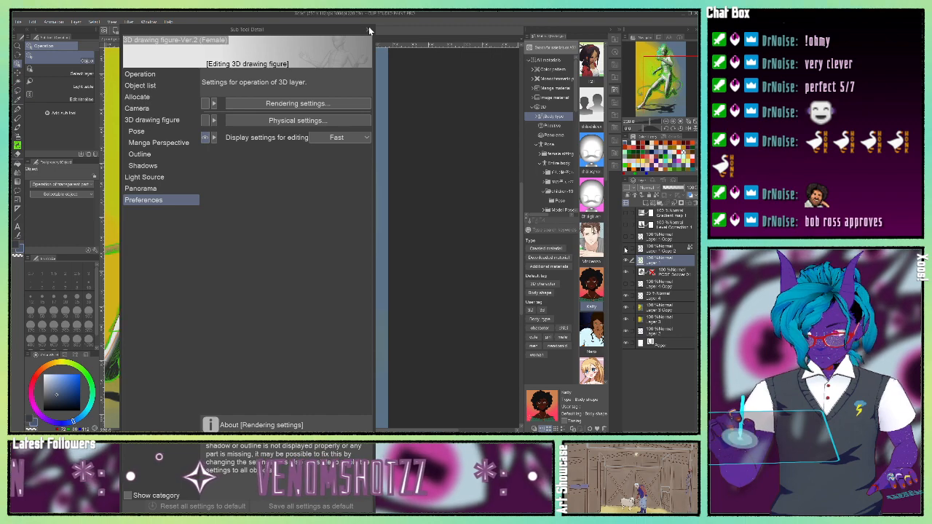
left_click_drag(684, 94, 670, 76)
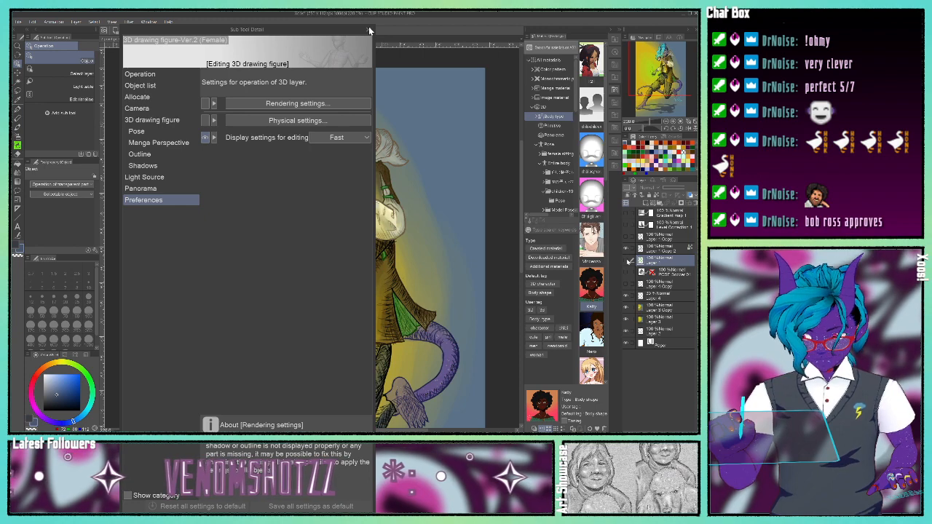
Step: Reframe the tailed character illustration, then go through the open documents past the mannequin-based character design to the gallery perspective scene
mouse_move(652, 67)
left_mouse_down()
mouse_move(645, 94)
mouse_move(655, 91)
mouse_move(652, 68)
left_mouse_up()
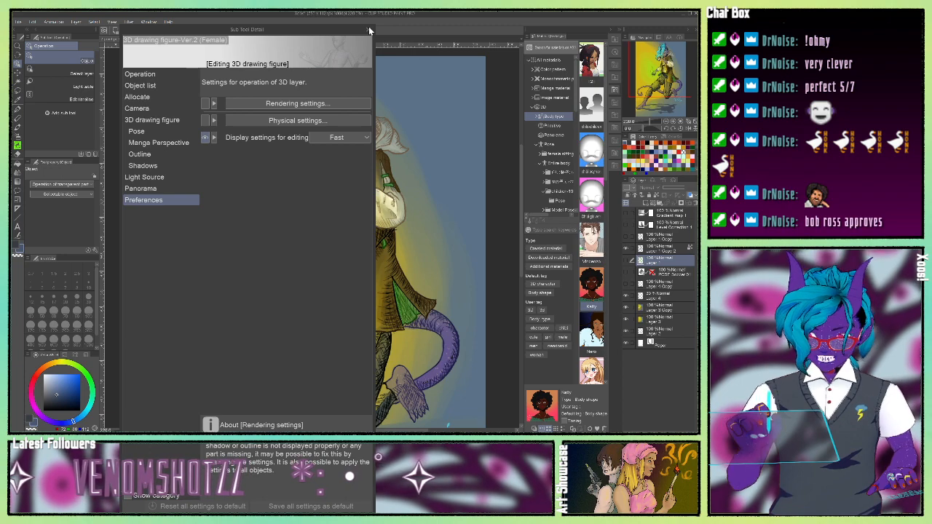
left_click(369, 31)
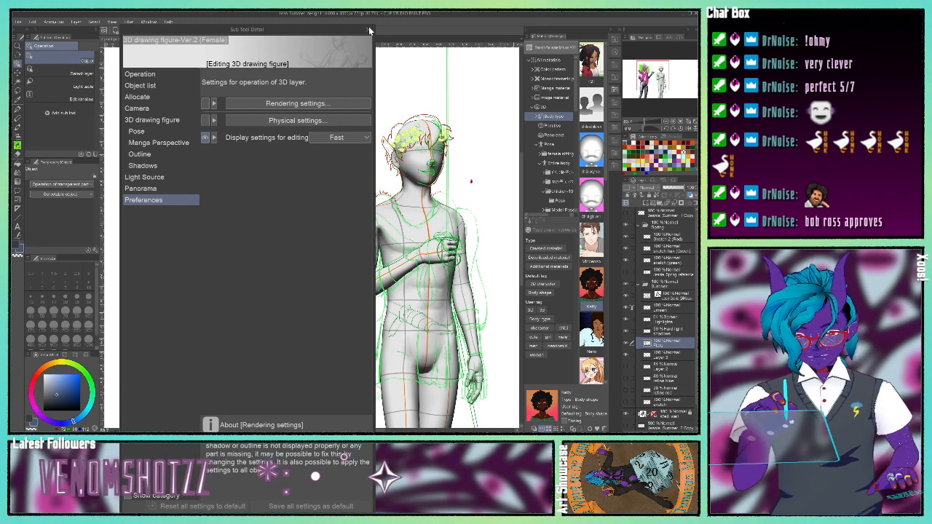
left_click(369, 31)
key("ctrl+Tab")
key("ctrl+Tab")
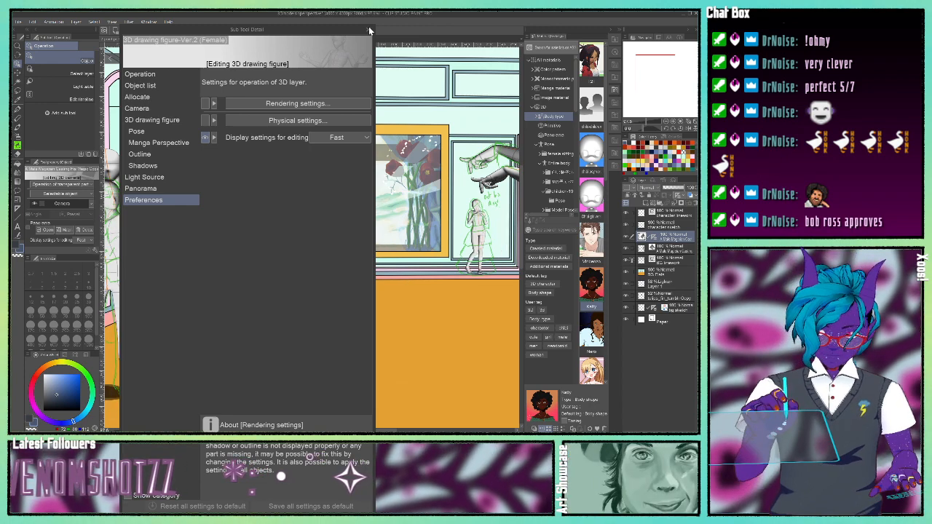
Step: Examine the gallery scene's posed mannequins and the green character sketches over them, both close up and across the whole hall
mouse_move(649, 82)
left_mouse_down()
mouse_move(668, 93)
mouse_move(663, 78)
left_mouse_up()
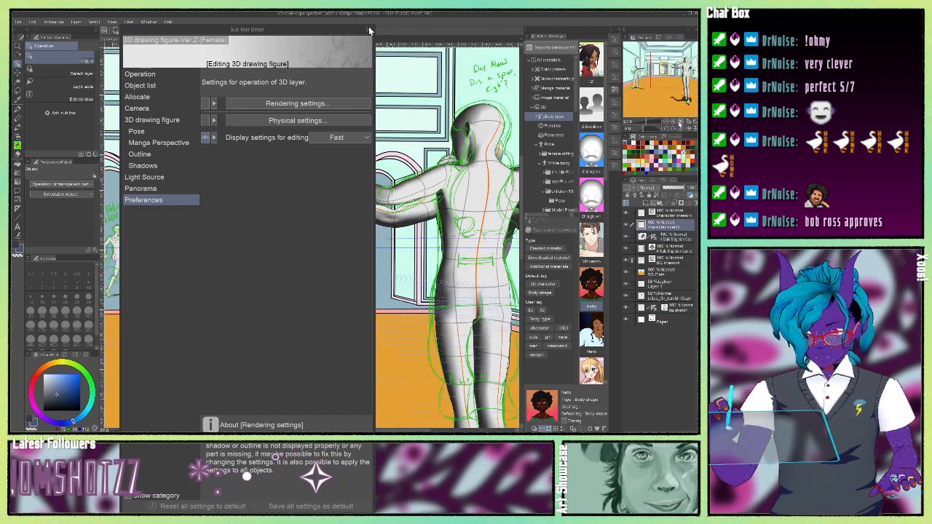
left_click(674, 122)
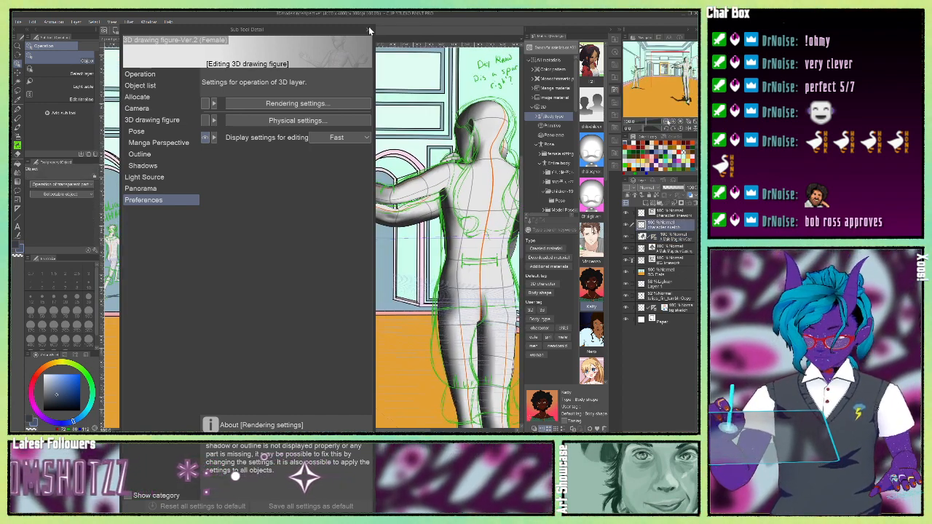
left_click(666, 122)
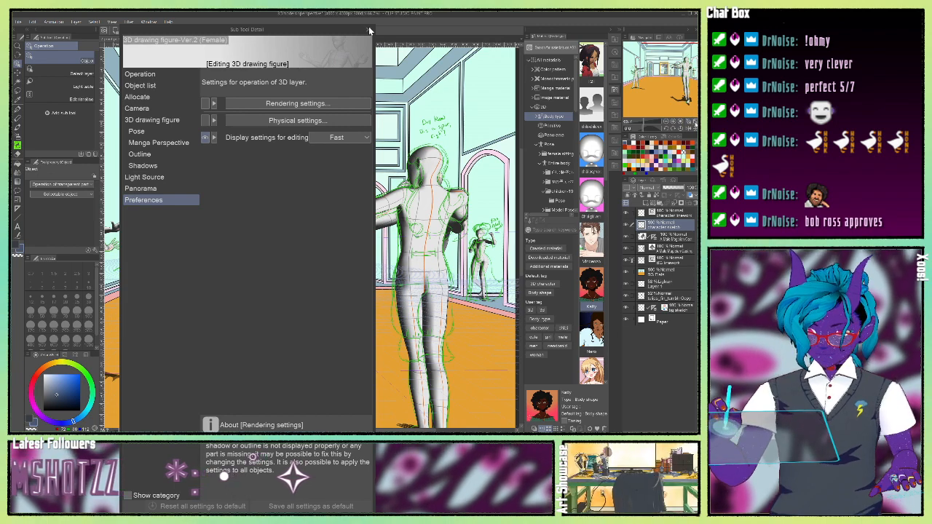
left_click_drag(657, 92, 658, 94)
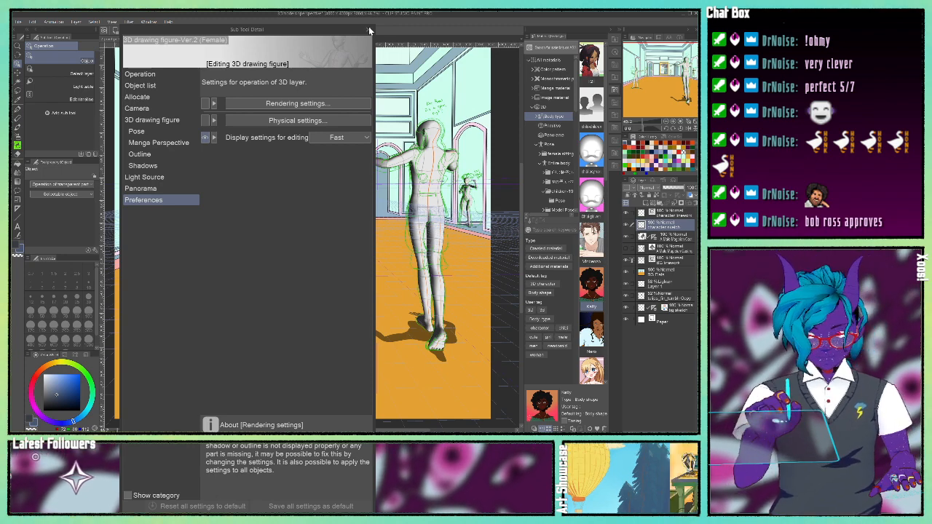
Step: Switch to the sunset scene built from 3D cubes and show the 3D primitive materials in the material library
key("ctrl+Tab")
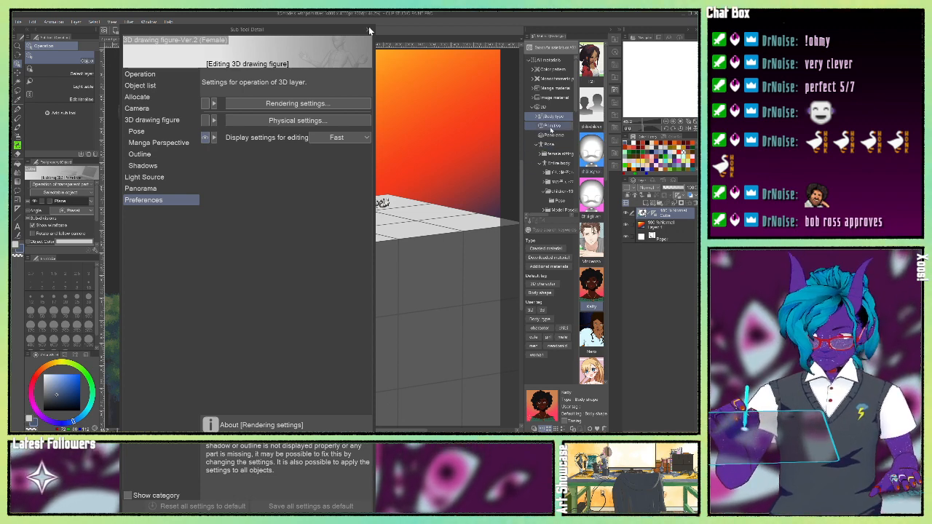
left_click(538, 107)
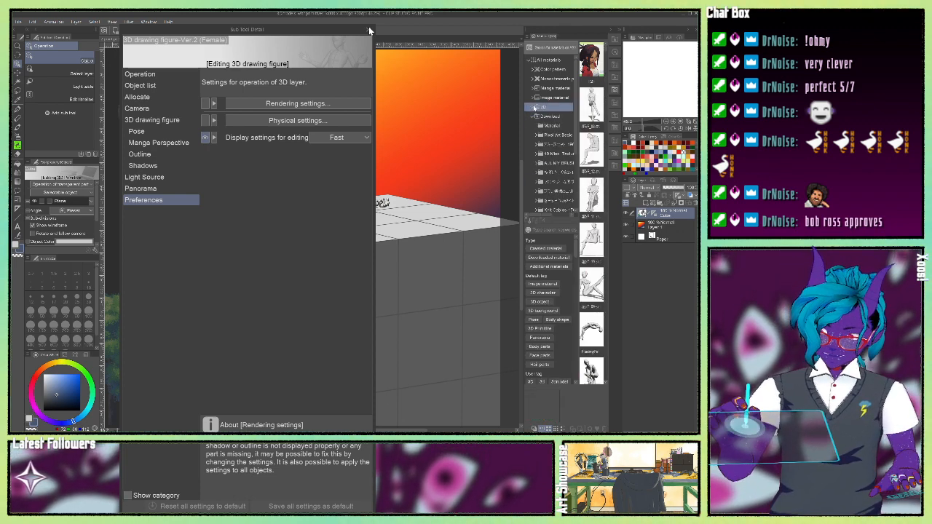
left_click(535, 108)
scroll(546, 109, "down", 2)
left_click(554, 88)
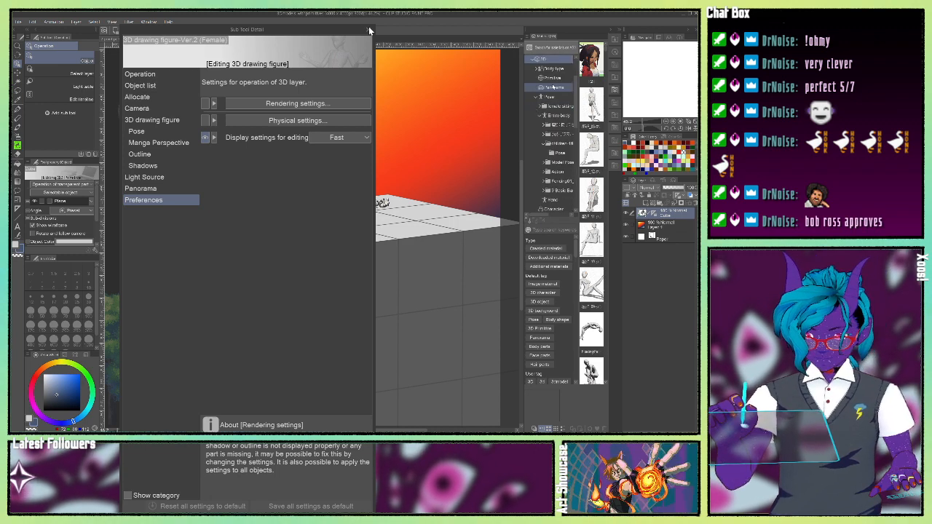
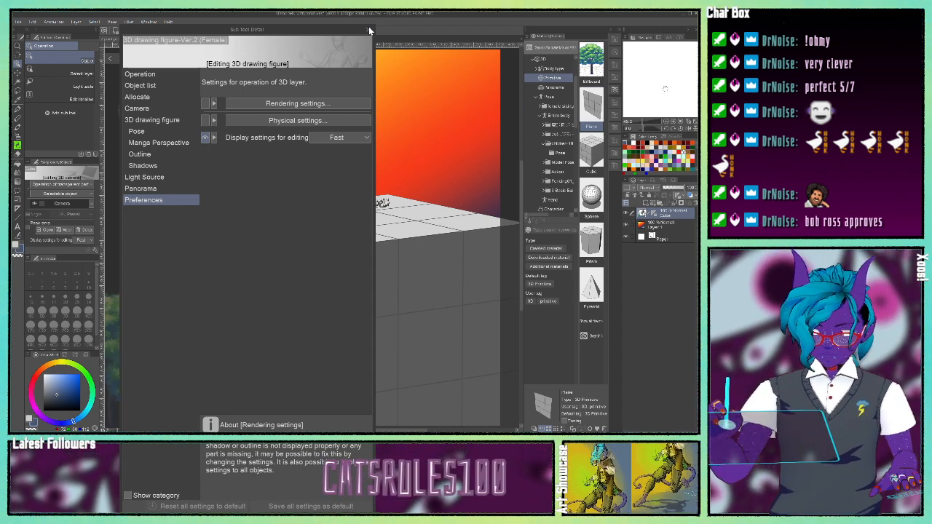
mouse_move(665, 77)
left_mouse_down()
mouse_move(664, 86)
mouse_move(662, 70)
left_mouse_up()
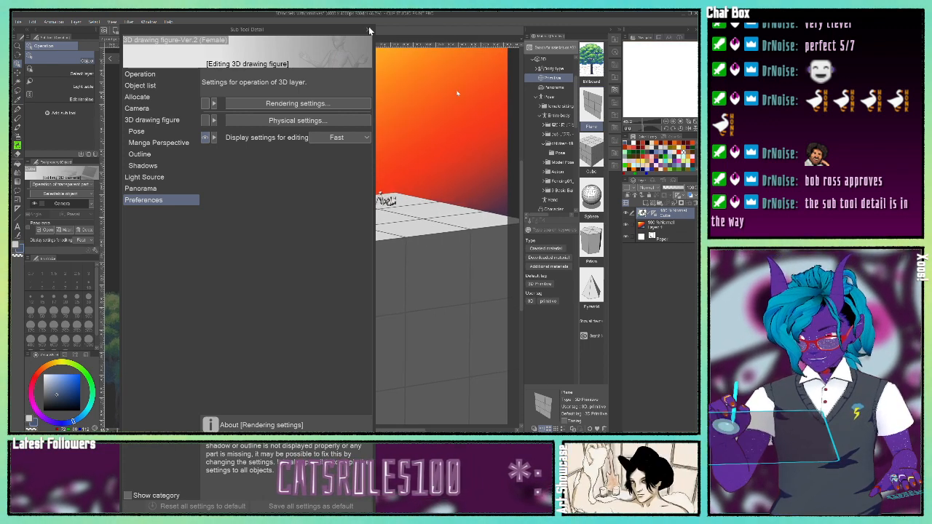
Step: Switch to the three-point perspective bedroom, reselect its 3D figure layer and close the Sub Tool Detail window
left_click(139, 39)
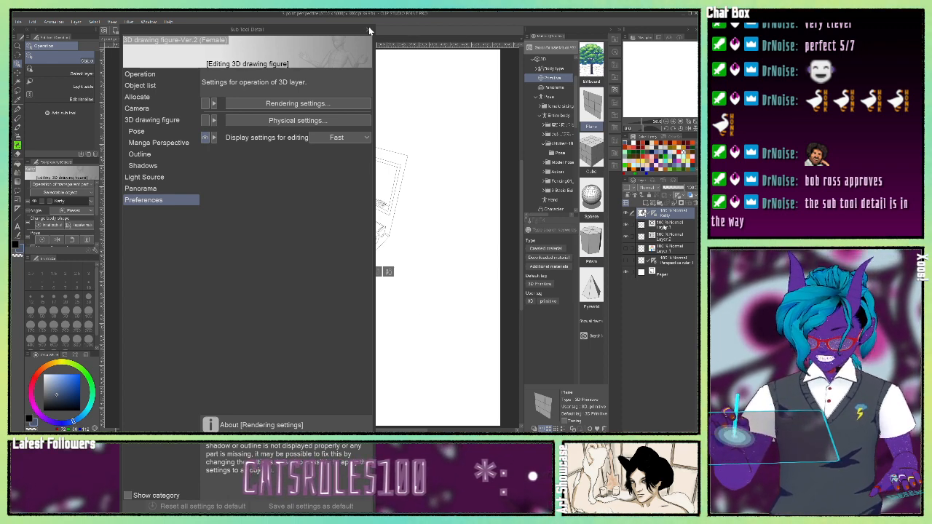
left_click(664, 227)
left_click_drag(636, 122, 638, 123)
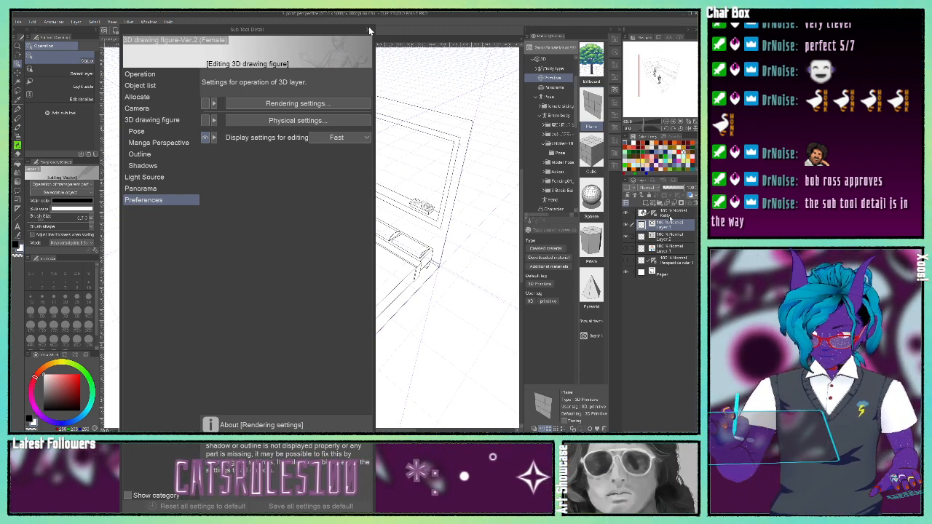
left_click(671, 217)
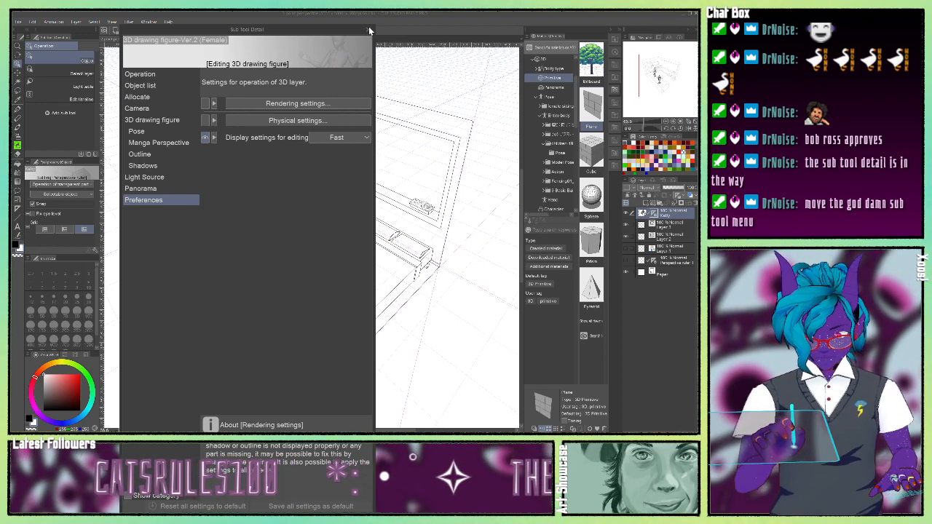
left_click(368, 29)
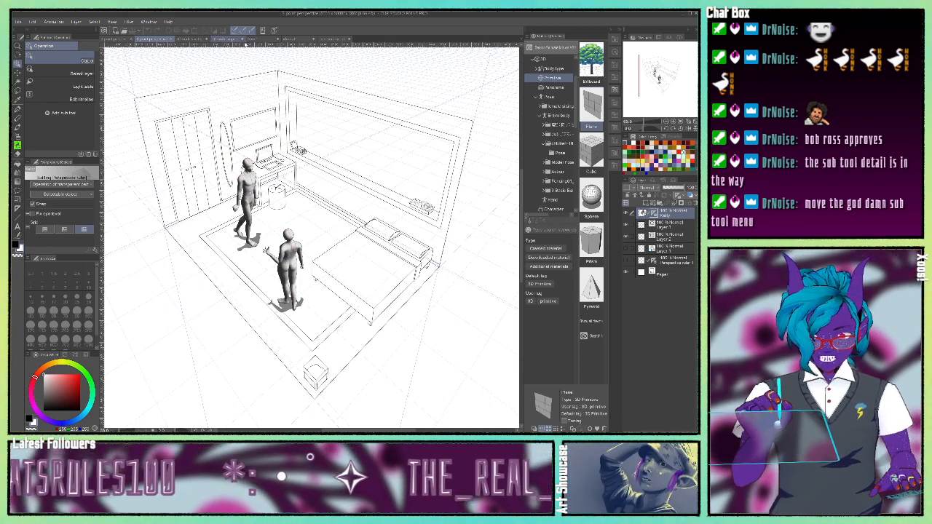
Step: Compare the gallery perspective scene, the tailed character illustration and the sunset cube scene across the open documents
left_click(222, 39)
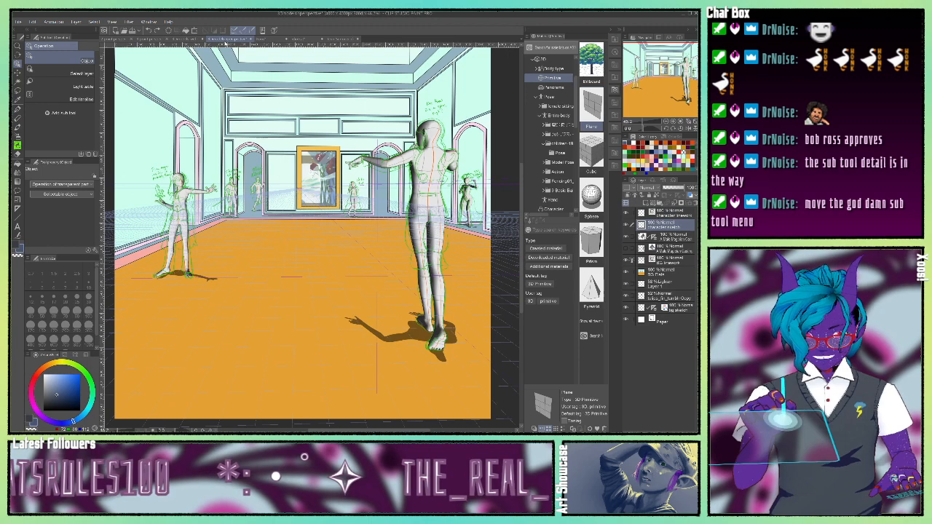
left_click(273, 40)
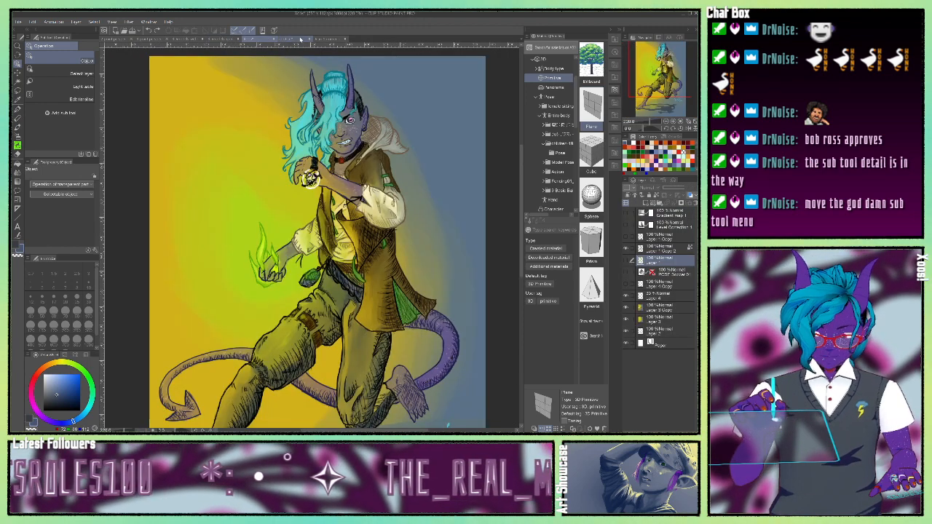
left_click(223, 39)
left_click(184, 40)
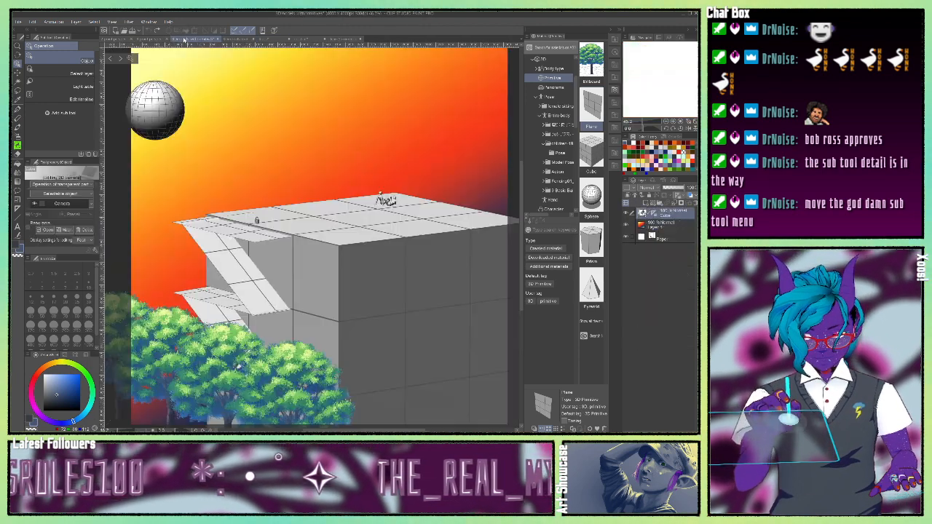
left_click(232, 40)
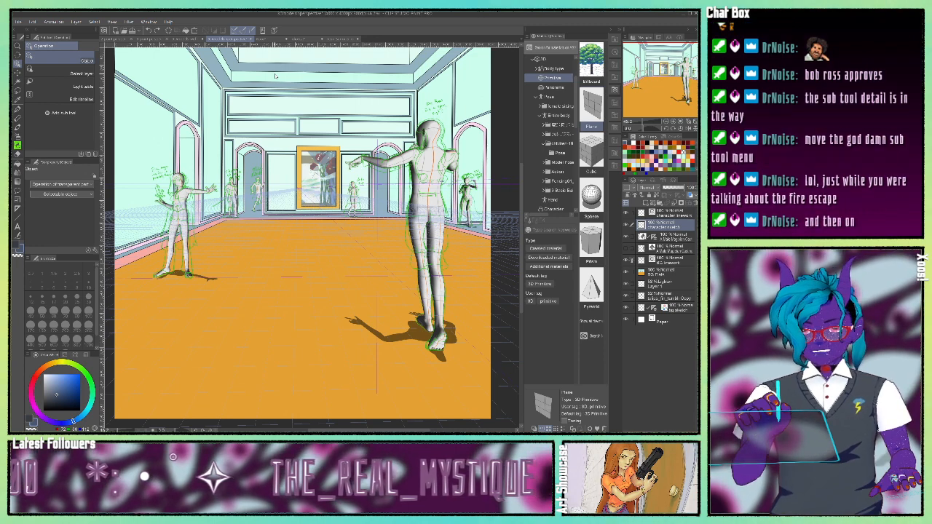
left_click(181, 39)
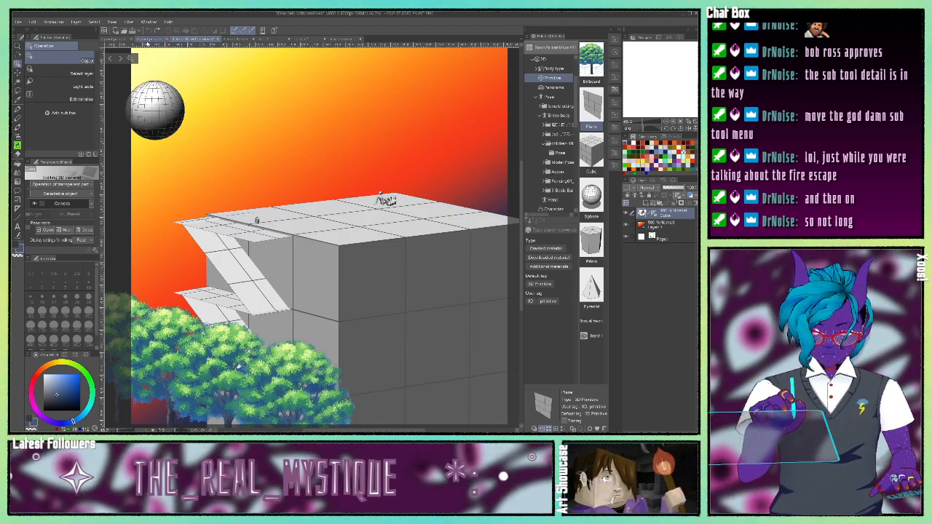
Step: Return to the three-point perspective bedroom, select the mannequin nearest the bed and redisplay the 3D layer's perspective ruler
left_click(147, 43)
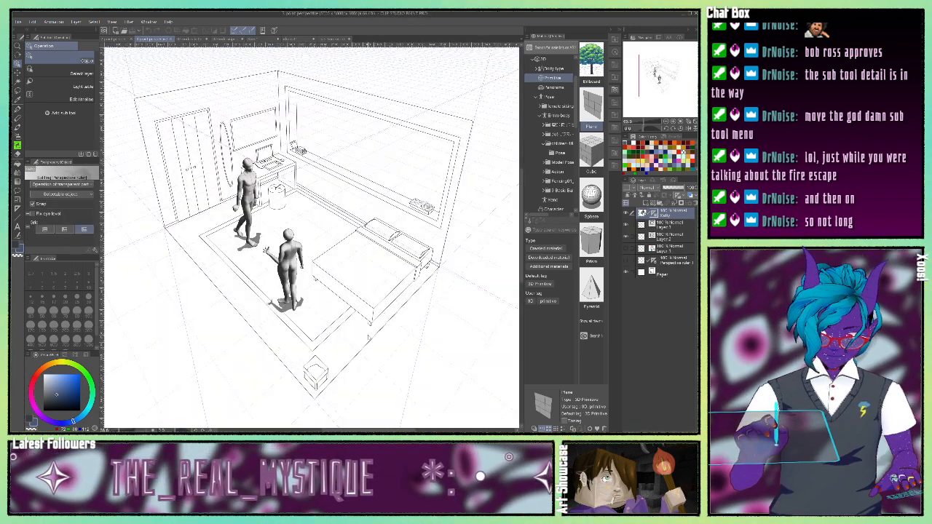
left_click_drag(661, 76, 654, 76)
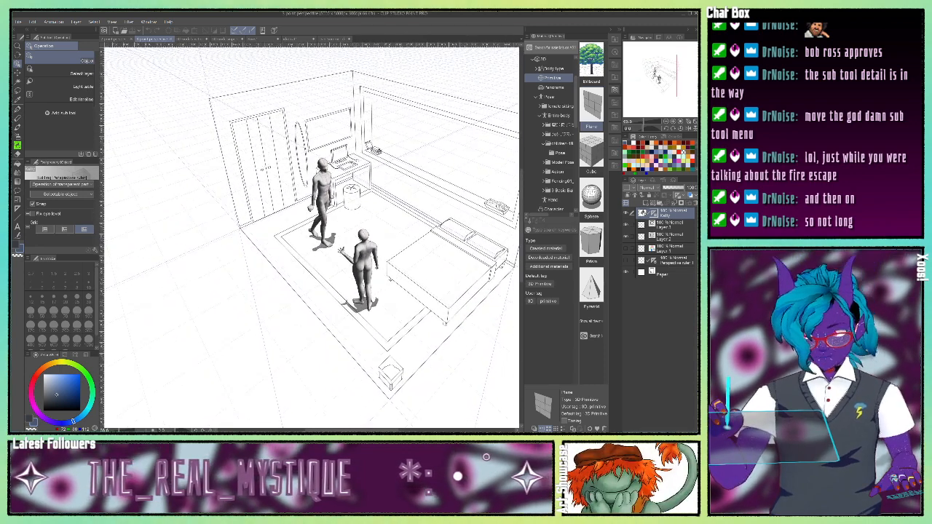
left_click(363, 264)
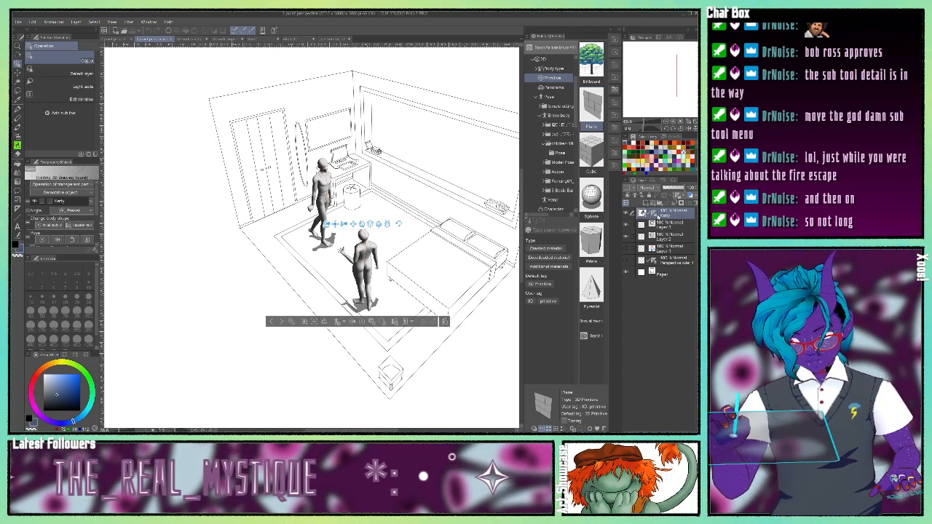
left_click(654, 214)
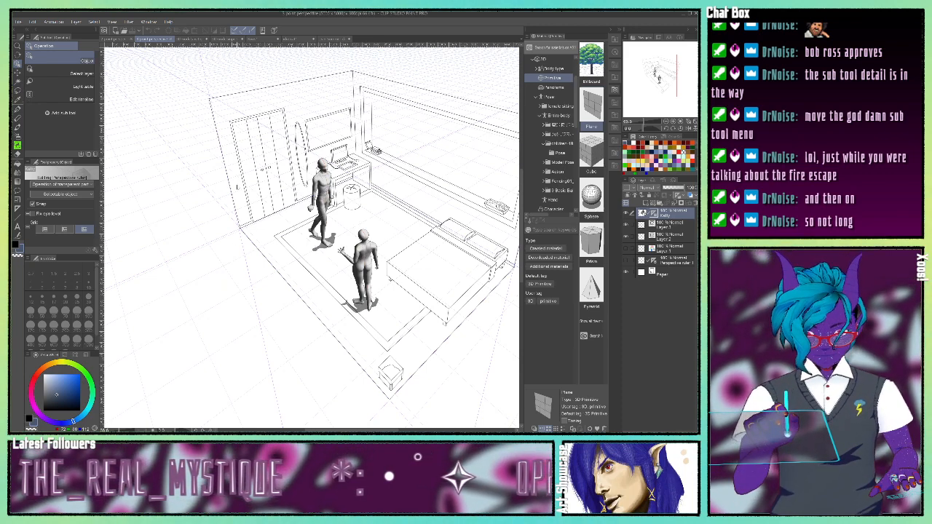
Step: Examine how the perspective grid and horizon line extend around the bedroom and its two mannequins
left_click_drag(509, 264, 434, 278)
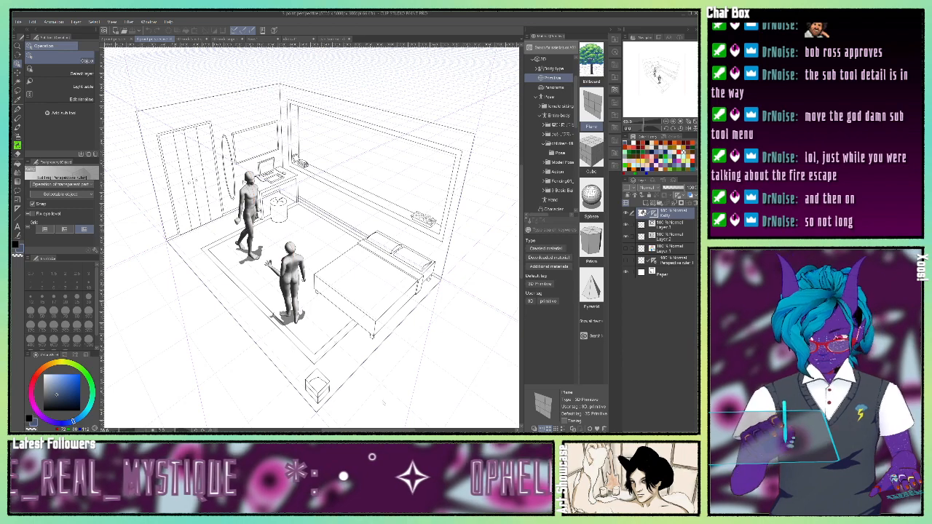
left_click_drag(511, 346, 375, 272)
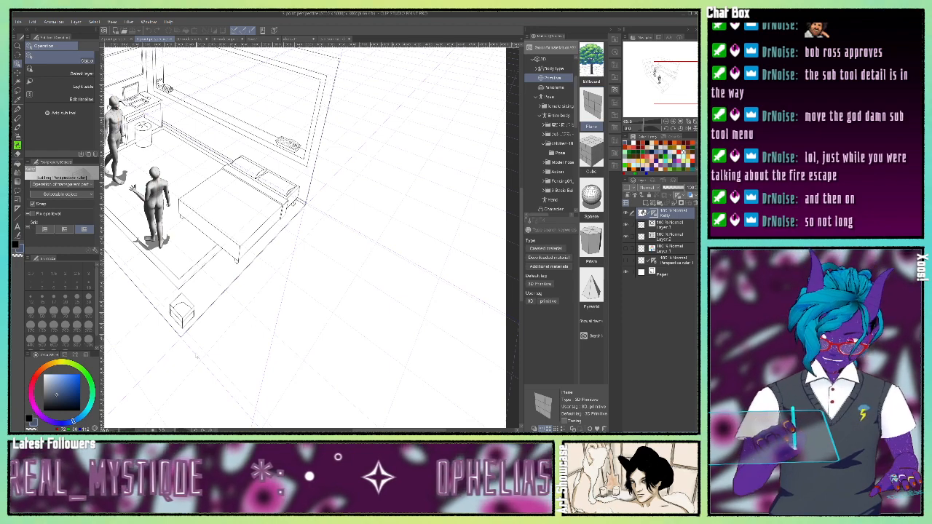
left_click_drag(342, 147, 478, 315)
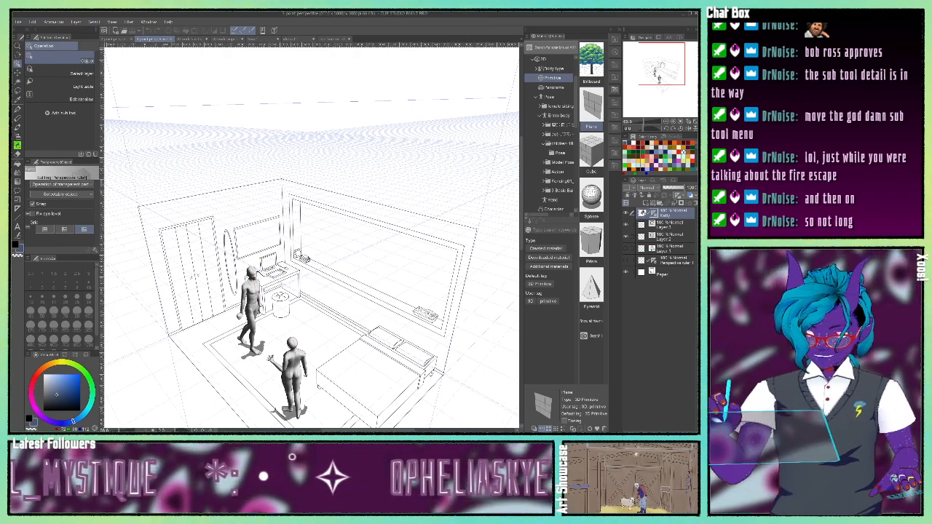
left_click_drag(659, 71, 663, 118)
mouse_move(653, 137)
left_mouse_down()
mouse_move(651, 59)
mouse_move(663, 76)
mouse_move(638, 70)
left_mouse_up()
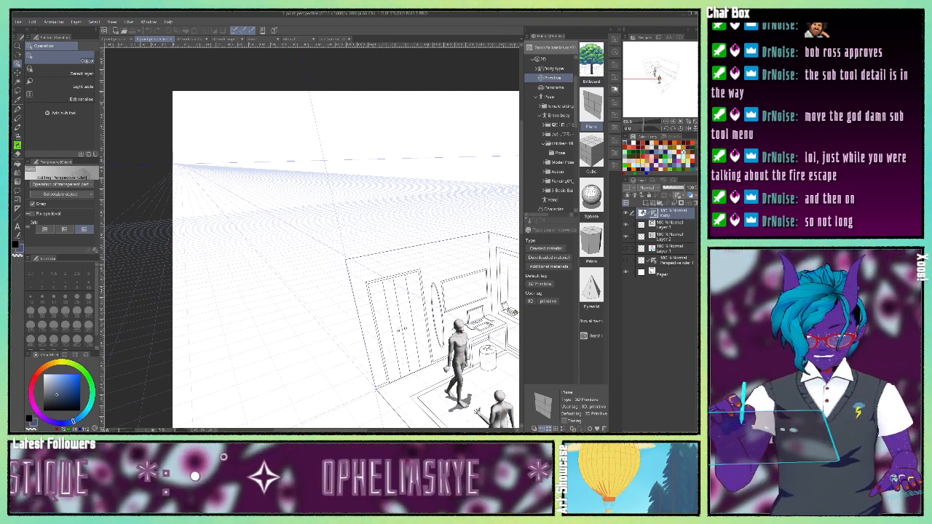
mouse_move(642, 58)
left_mouse_down()
mouse_move(684, 77)
mouse_move(681, 108)
mouse_move(677, 79)
mouse_move(641, 110)
left_mouse_up()
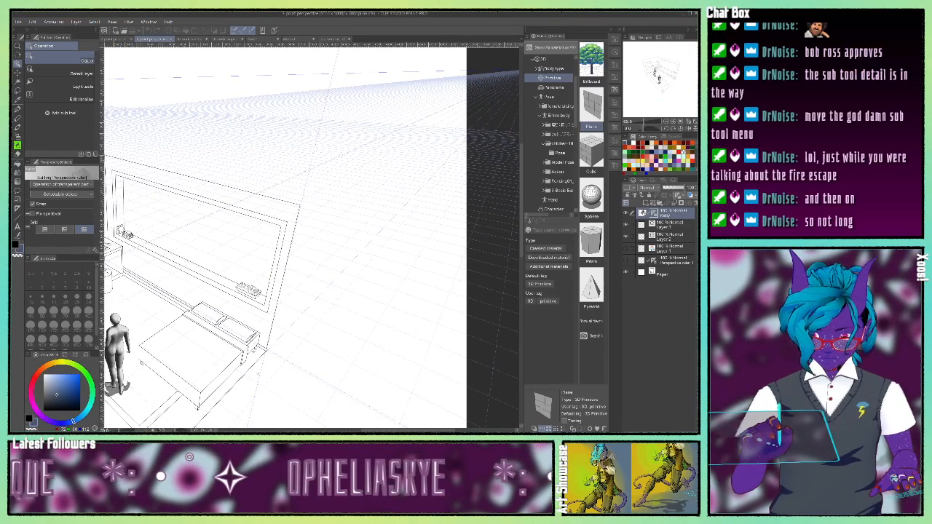
left_click_drag(682, 67, 647, 84)
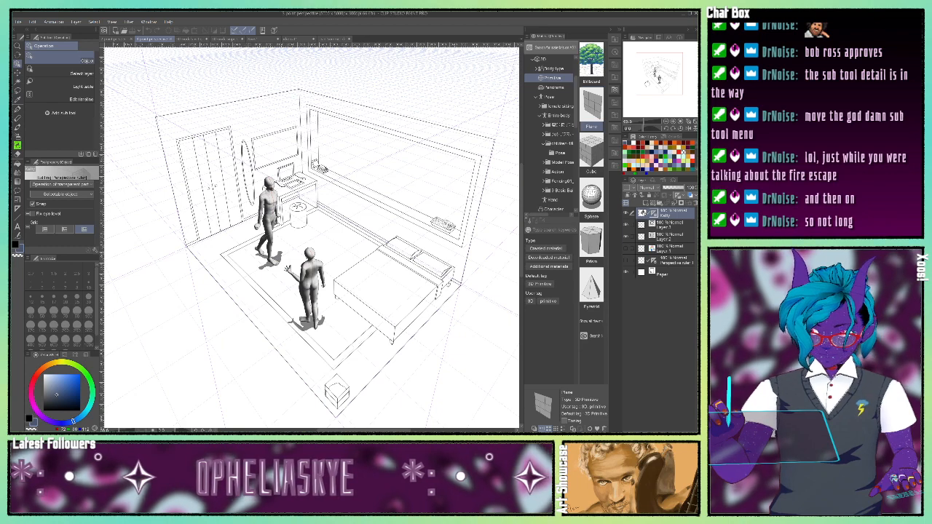
Step: Look over the two-point perspective drawing of the Cool Store and the interior wall, and close that document
left_click(116, 40)
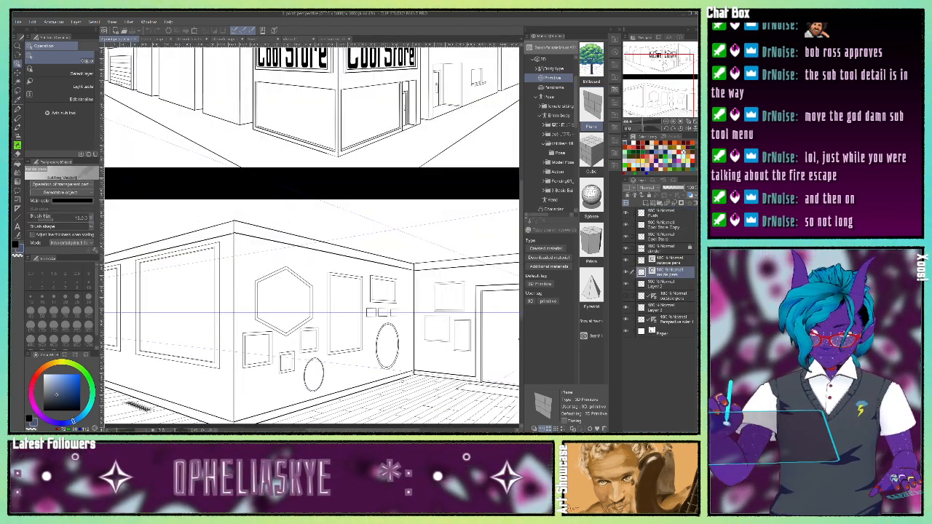
left_click_drag(313, 314, 296, 238)
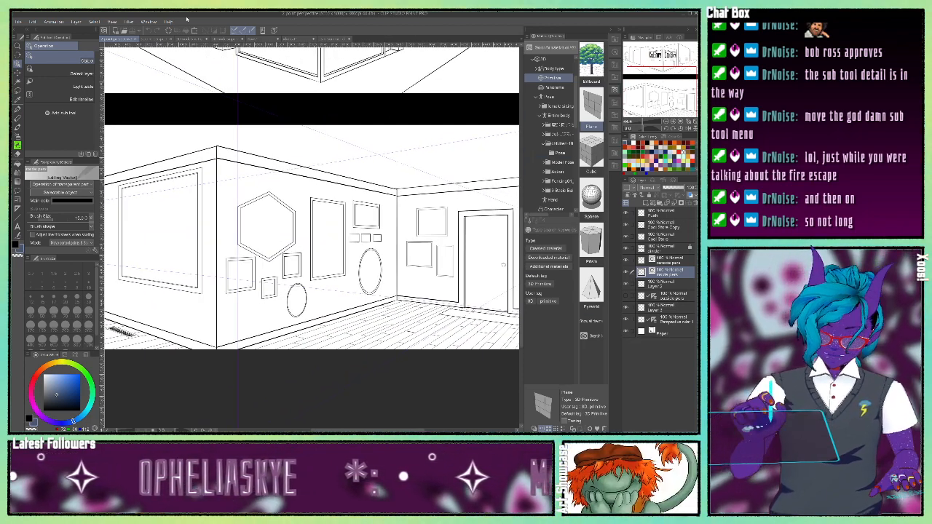
left_click(135, 39)
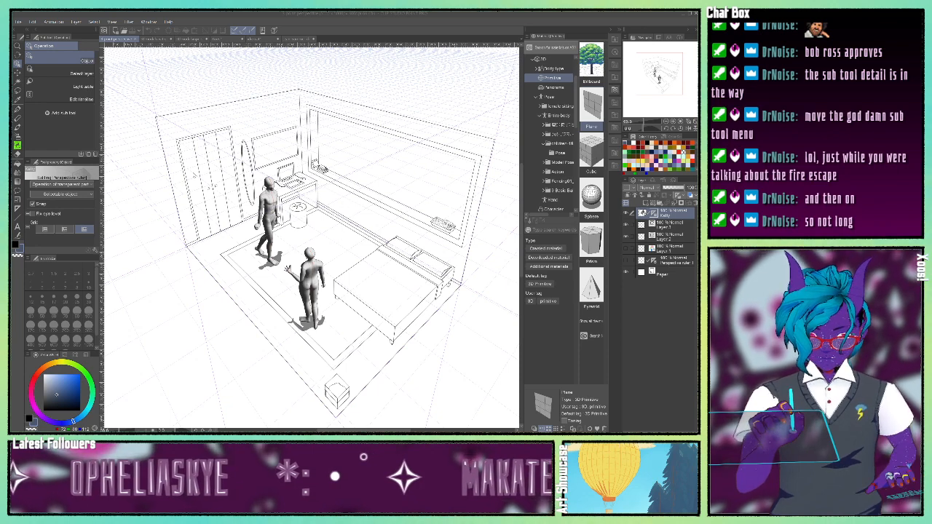
Step: Create a new blank illustration canvas and expand the Background category of the 3D materials
left_click(285, 126)
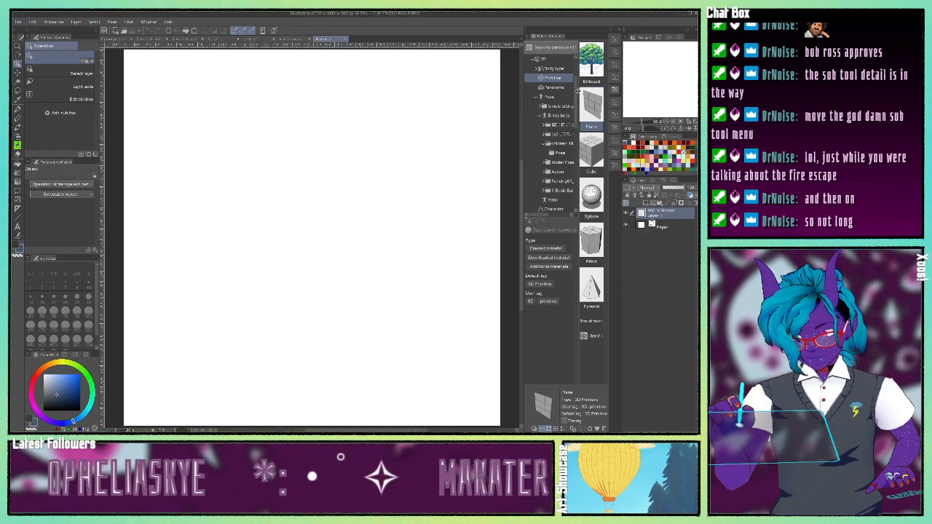
left_click_drag(577, 89, 579, 134)
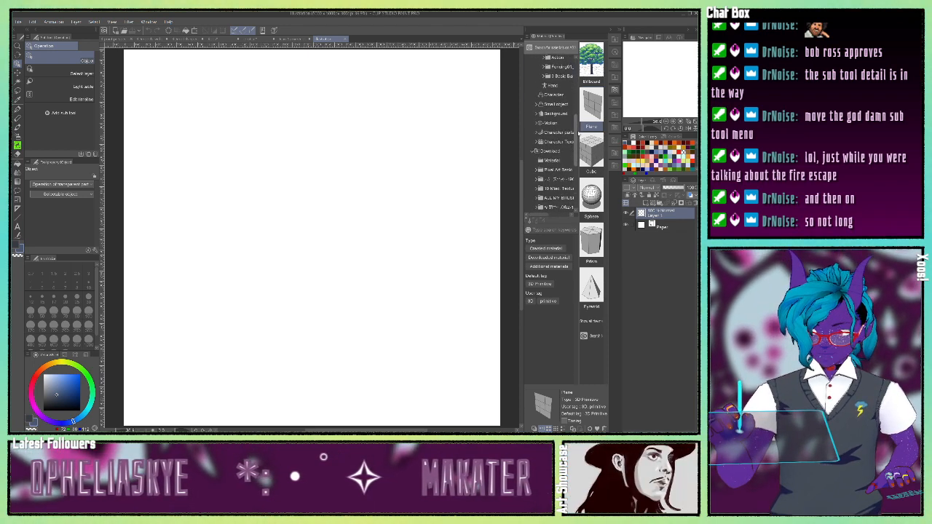
left_click(538, 114)
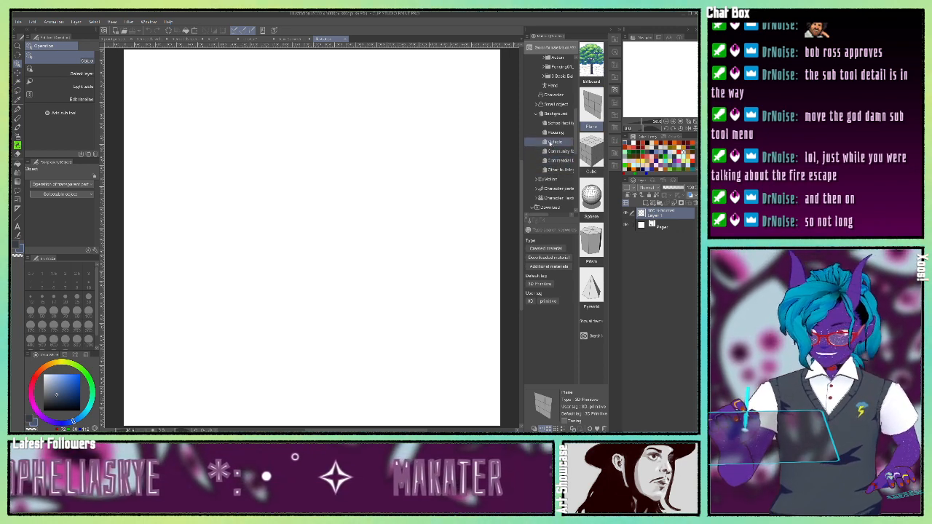
Step: Find the Clubroom 3D background among the school facility materials and place it on the canvas
left_click(547, 142)
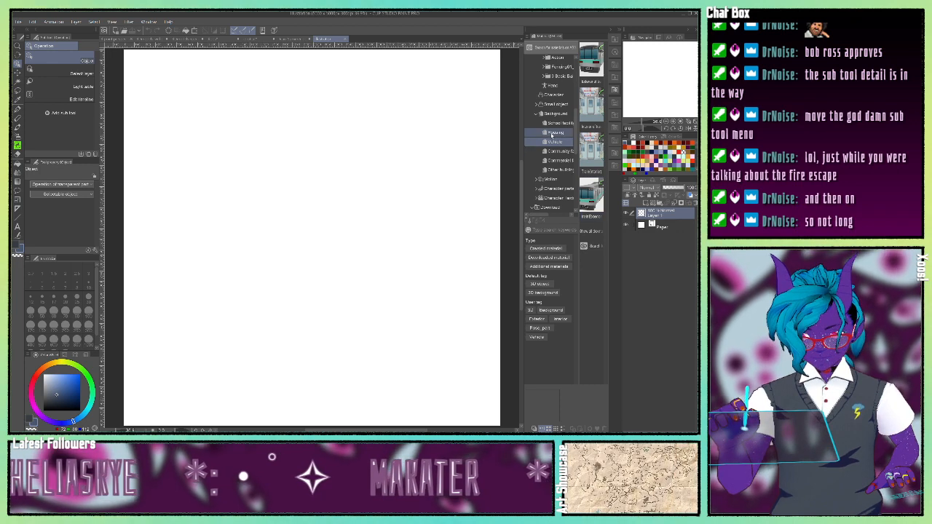
left_click(553, 132)
left_click(557, 123)
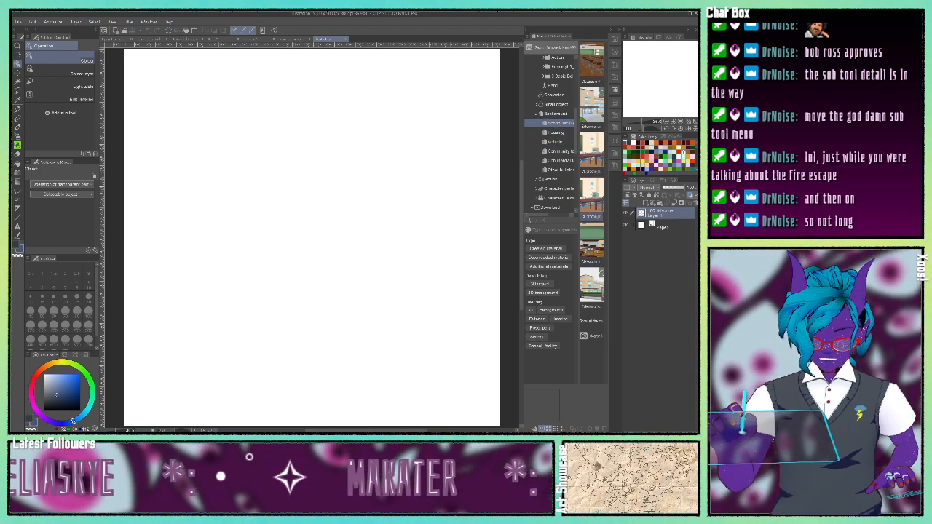
left_click_drag(595, 196, 191, 249)
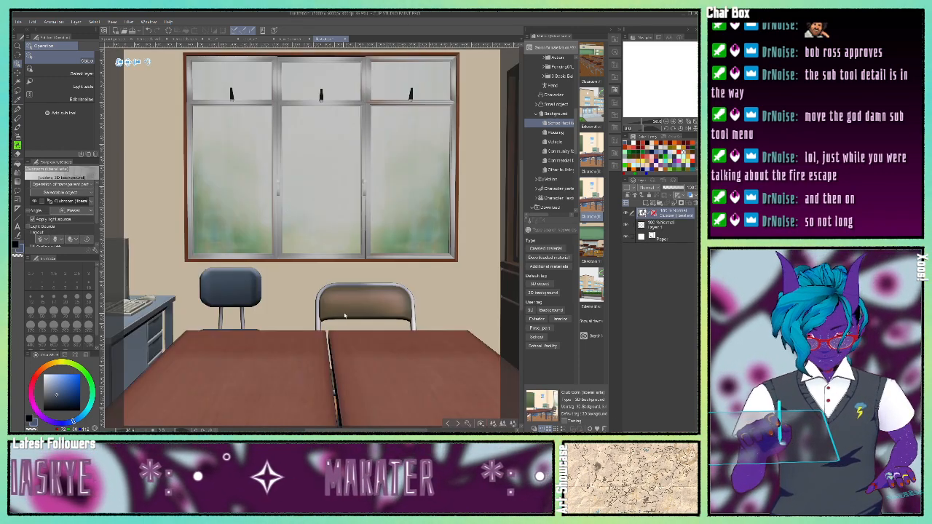
Step: Adjust the clubroom's camera to an angled view showing the long table, computer desk, chairs and window
left_click_drag(345, 314, 234, 262)
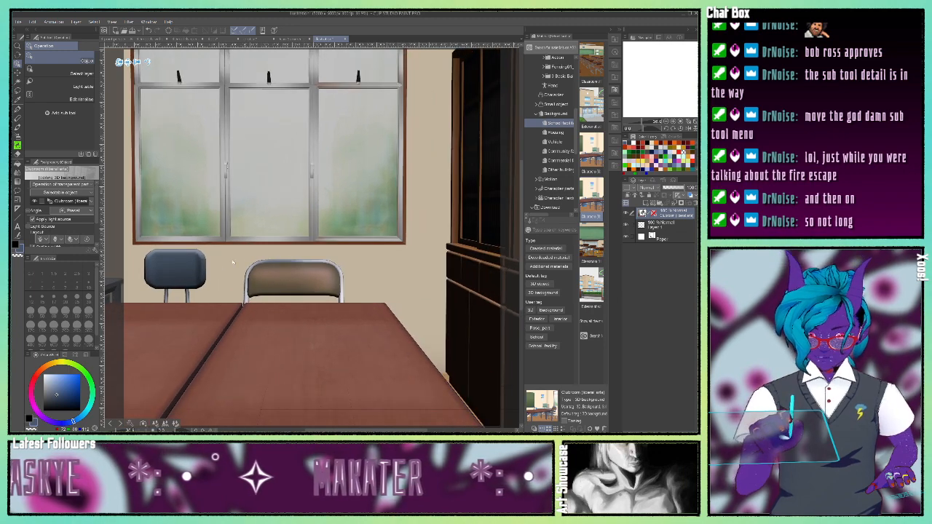
left_click_drag(314, 190, 479, 138)
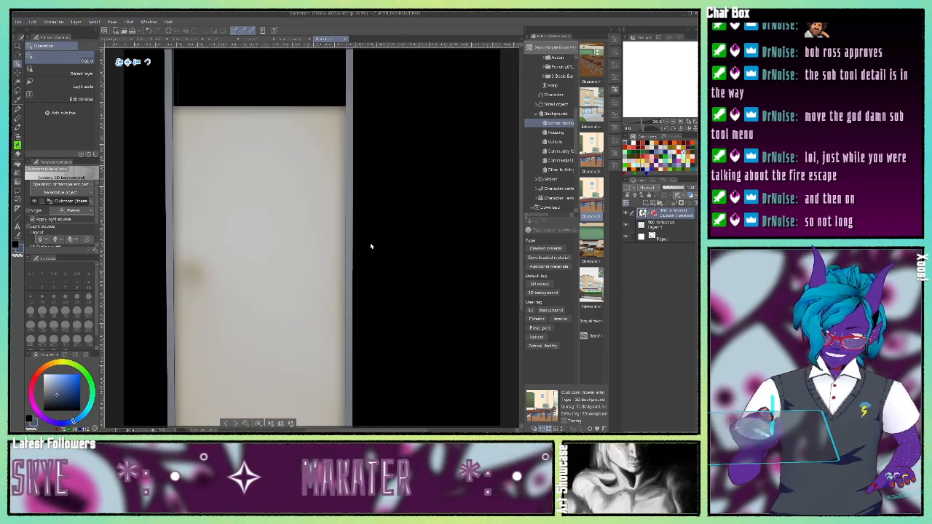
key("ctrl+z")
left_click_drag(394, 250, 306, 273)
scroll(306, 273, "down", 4)
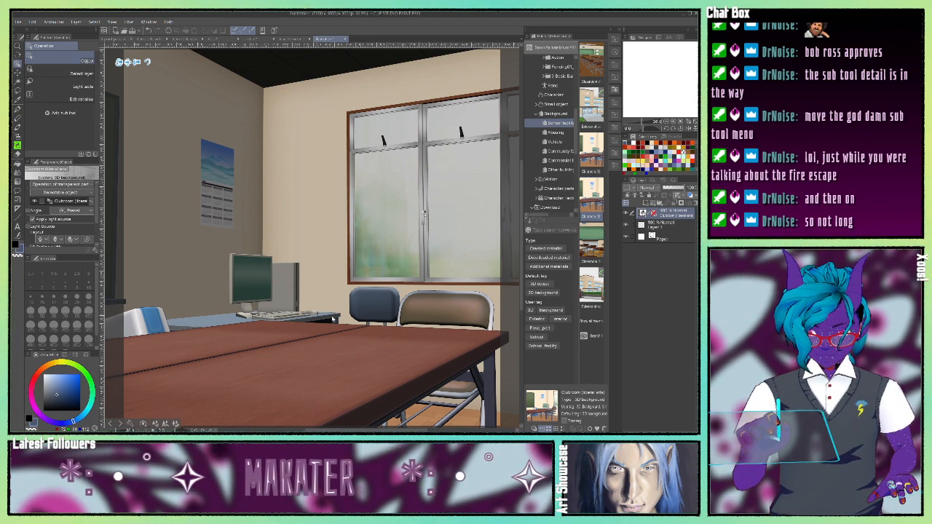
mouse_move(331, 334)
left_mouse_down()
mouse_move(324, 343)
mouse_move(335, 318)
mouse_move(338, 331)
mouse_move(322, 330)
left_mouse_up()
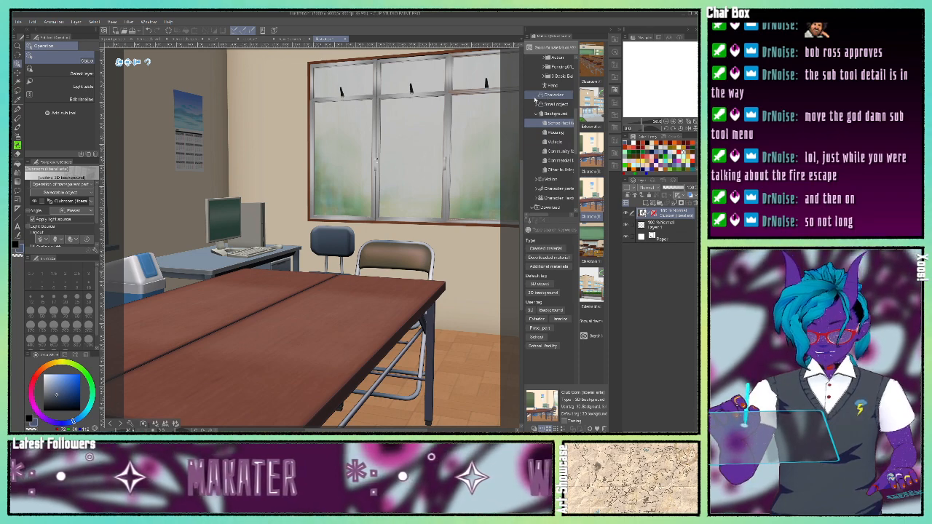
Step: Find the child body shape in the 3D body type materials and add it to the clubroom scene
left_click(540, 96)
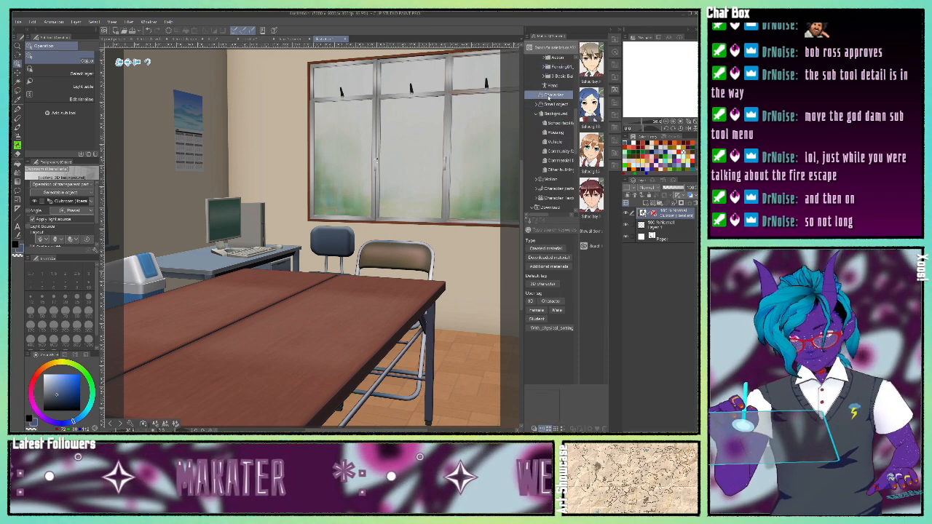
scroll(550, 96, "up", 5)
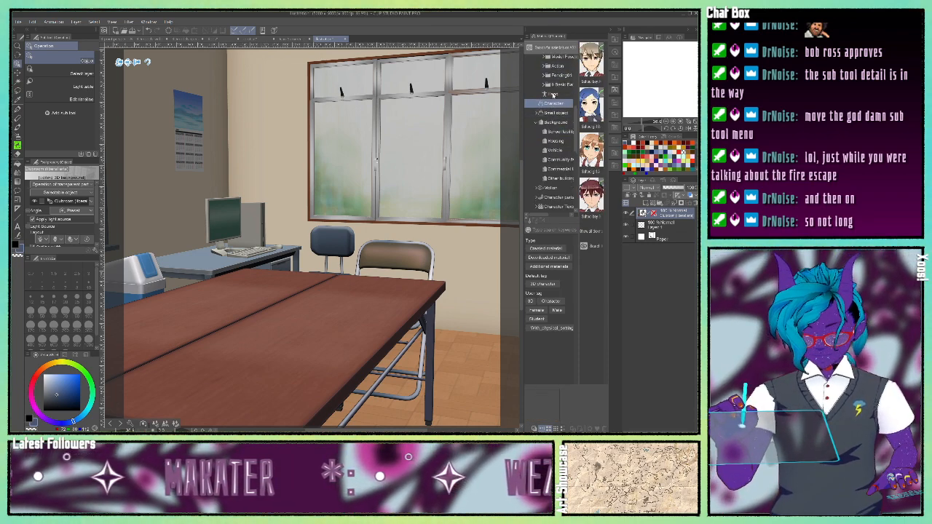
scroll(553, 95, "up", 3)
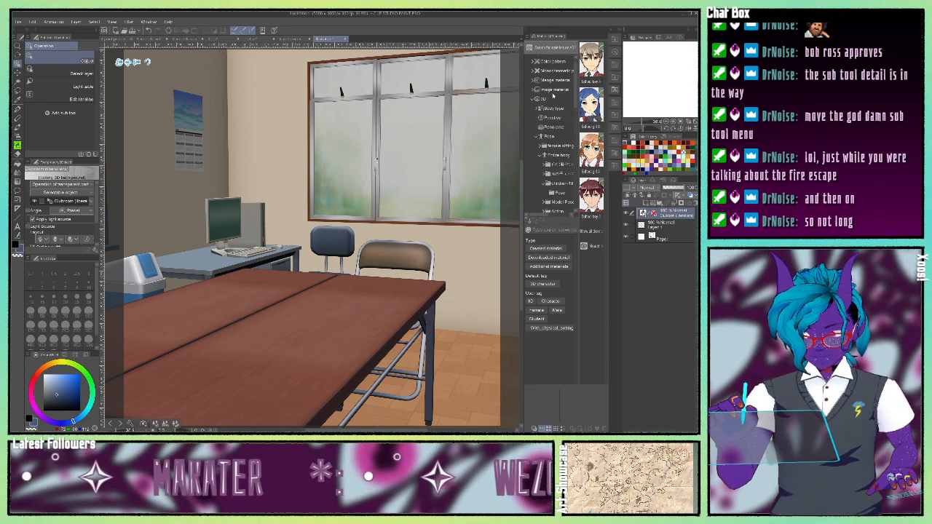
left_click(537, 117)
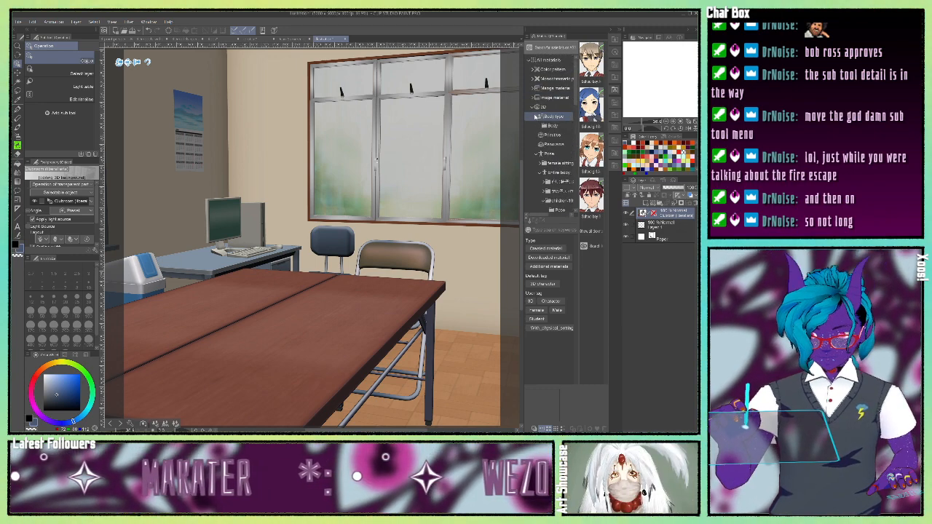
left_click(560, 117)
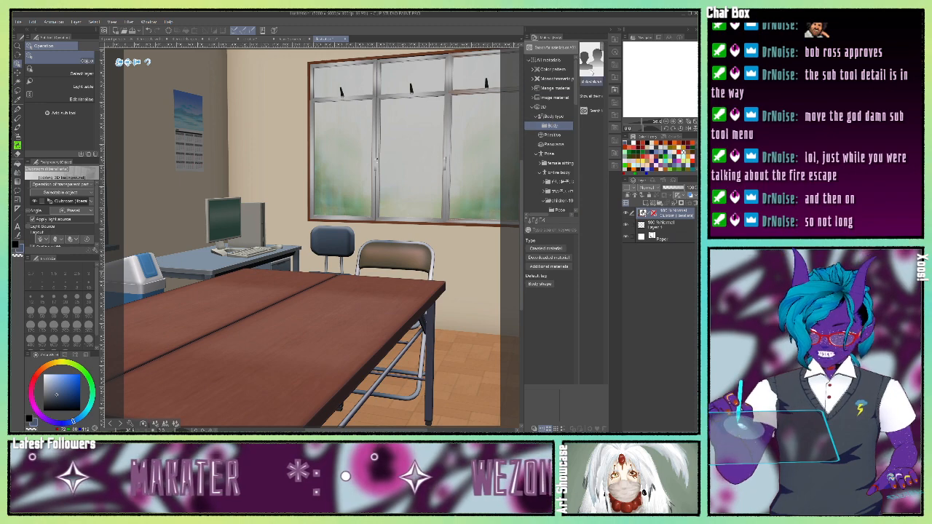
left_click(555, 125)
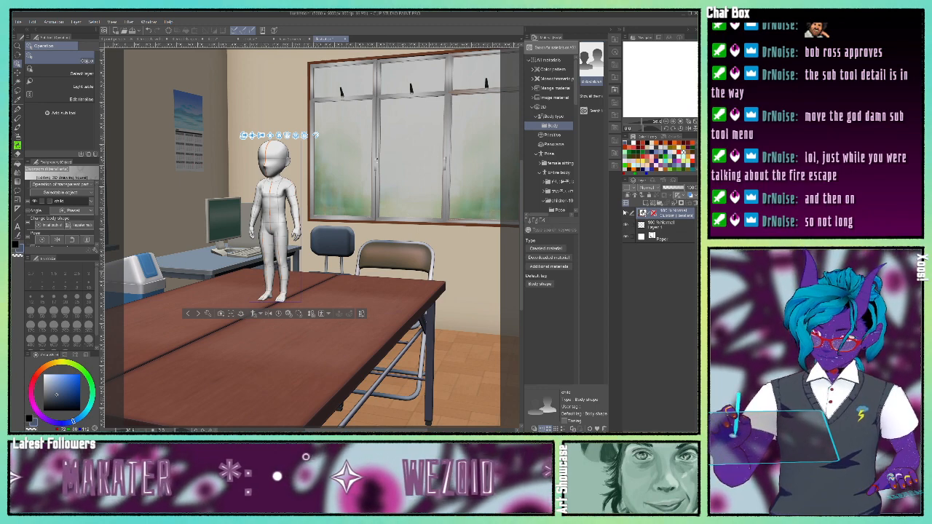
Step: Toggle the 3D layer's visibility to check what it contains
left_click(627, 215)
left_click(628, 215)
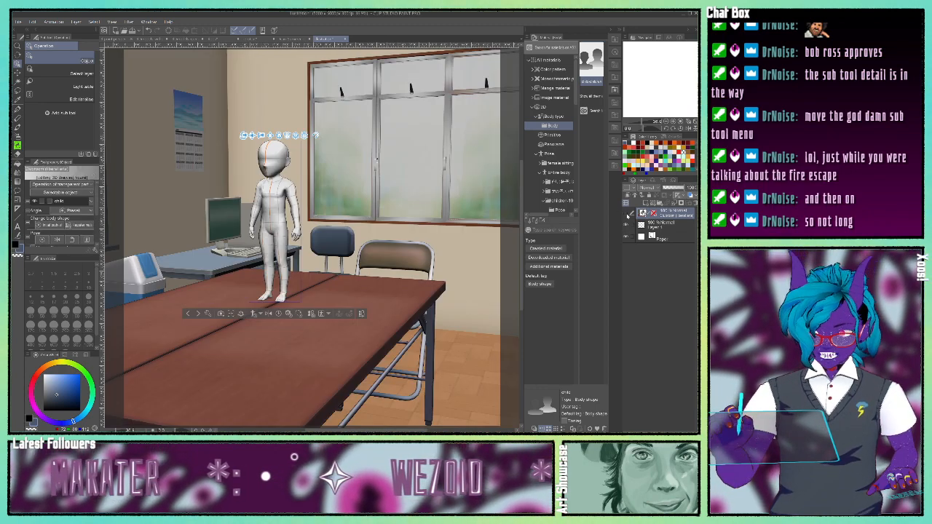
left_click(628, 214)
left_click(628, 215)
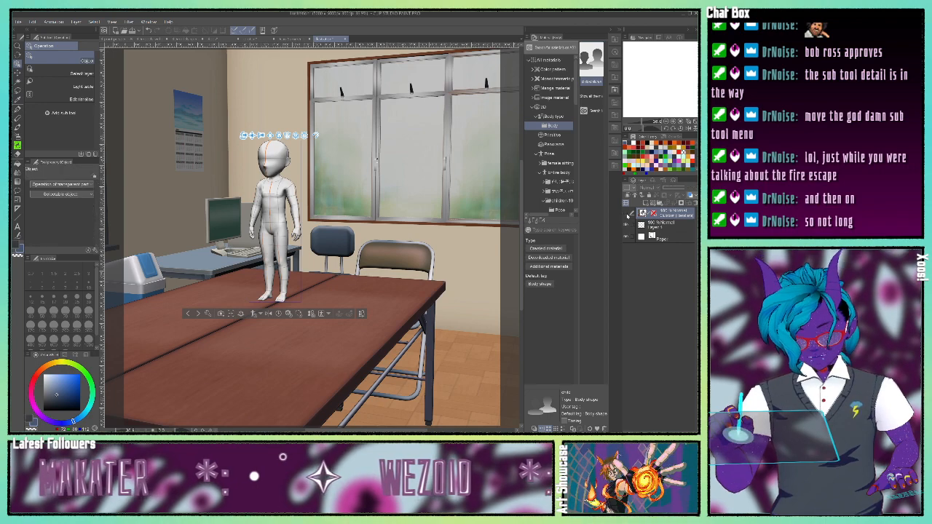
left_click(628, 215)
left_click(628, 215)
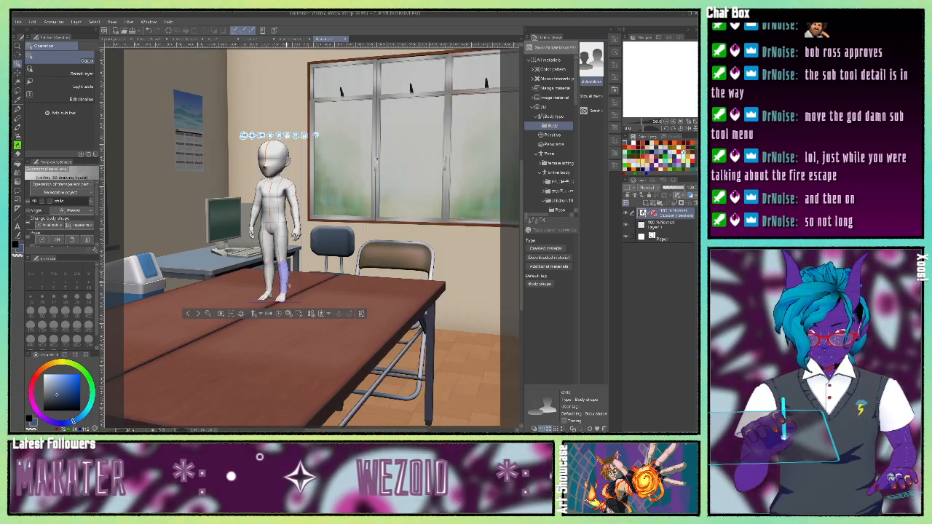
Step: Move the child figure forward on the table and rotate it to face the viewer
left_click_drag(314, 296, 297, 285)
mouse_move(343, 306)
left_mouse_down()
mouse_move(360, 302)
mouse_move(342, 306)
left_mouse_up()
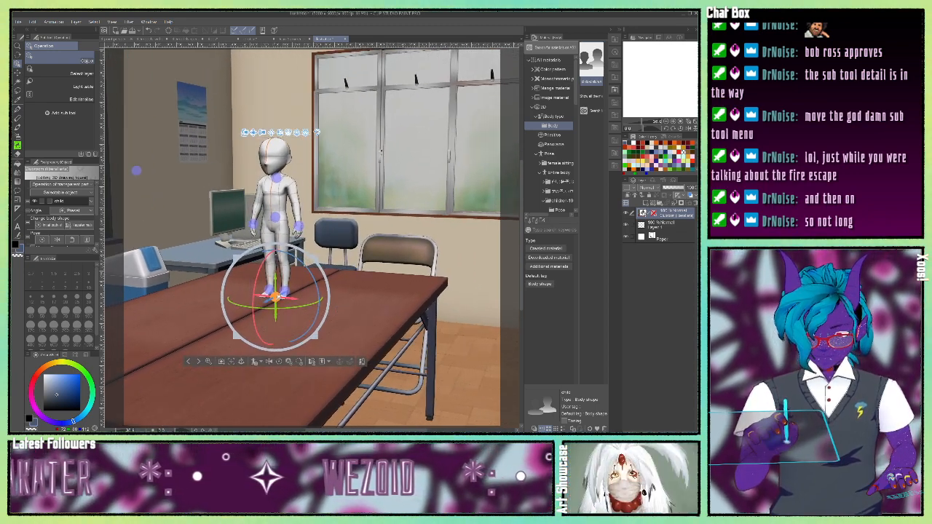
left_click_drag(276, 298, 318, 351)
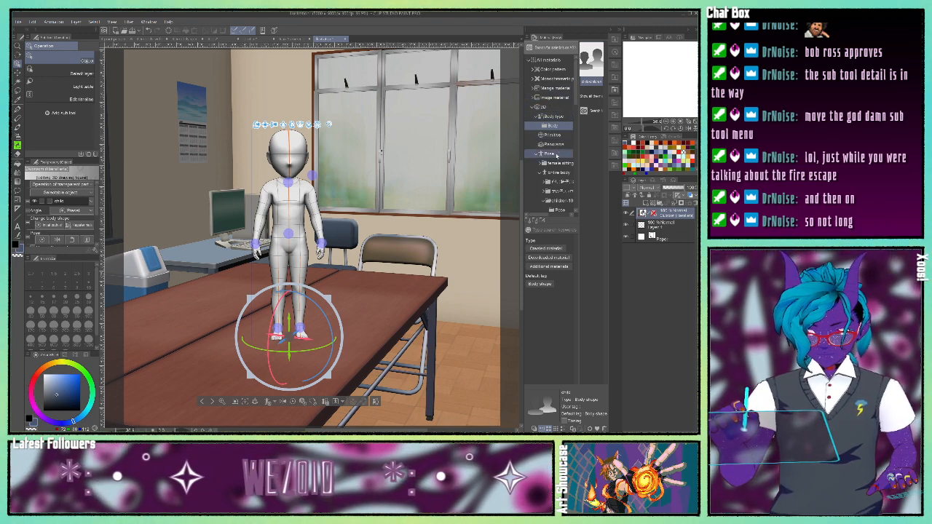
Step: Apply the standing pose with one hand raised to the chin from the pose materials to the child figure
left_click(539, 155)
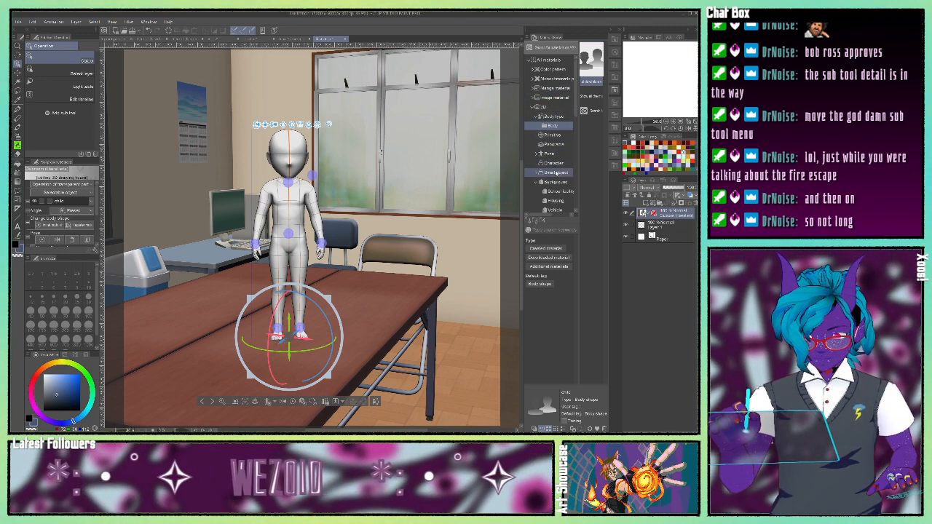
left_click(547, 154)
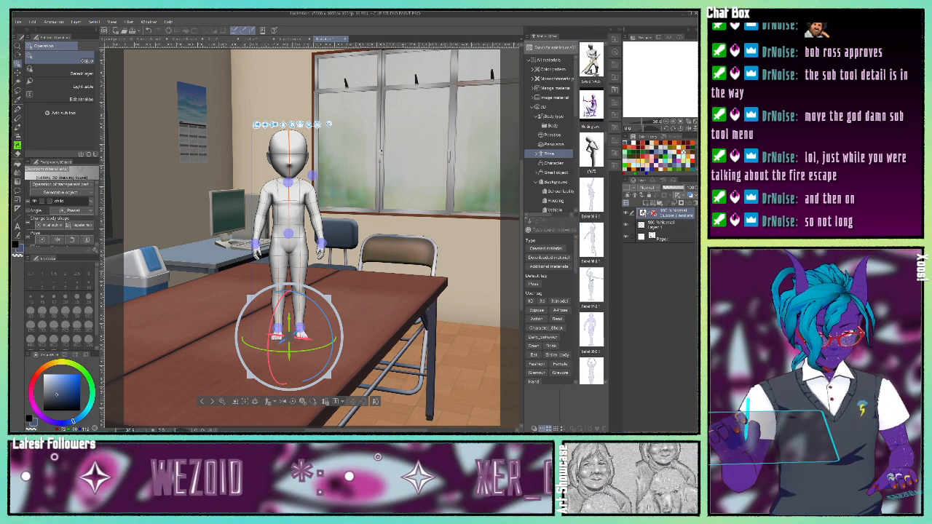
scroll(591, 279, "up", 2)
left_click_drag(596, 244, 296, 221)
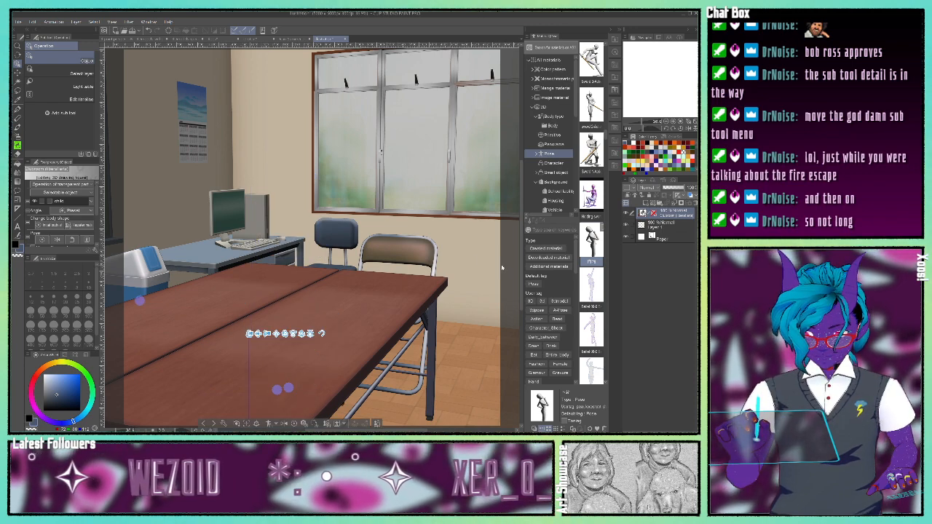
Step: Raise the posed child figure from the floor until its feet stand on the tabletop
left_click_drag(657, 96, 658, 129)
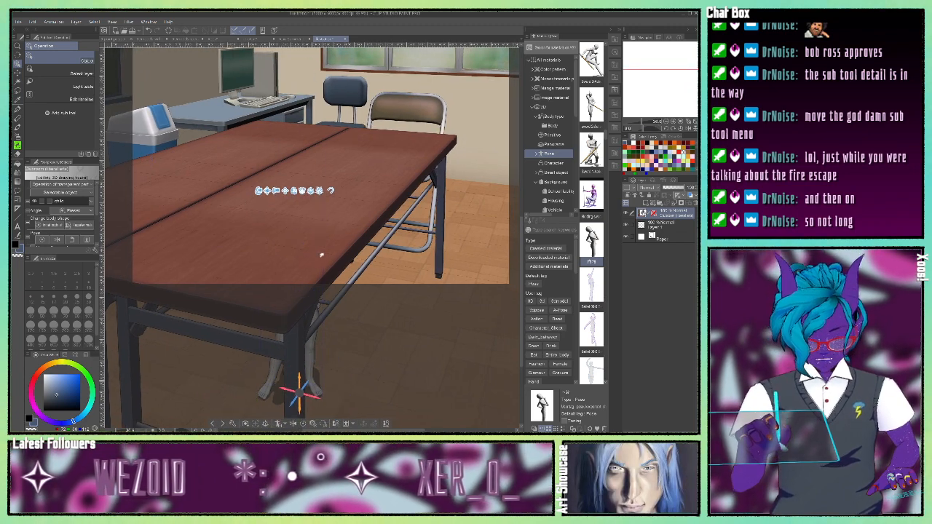
left_click_drag(321, 255, 322, 184)
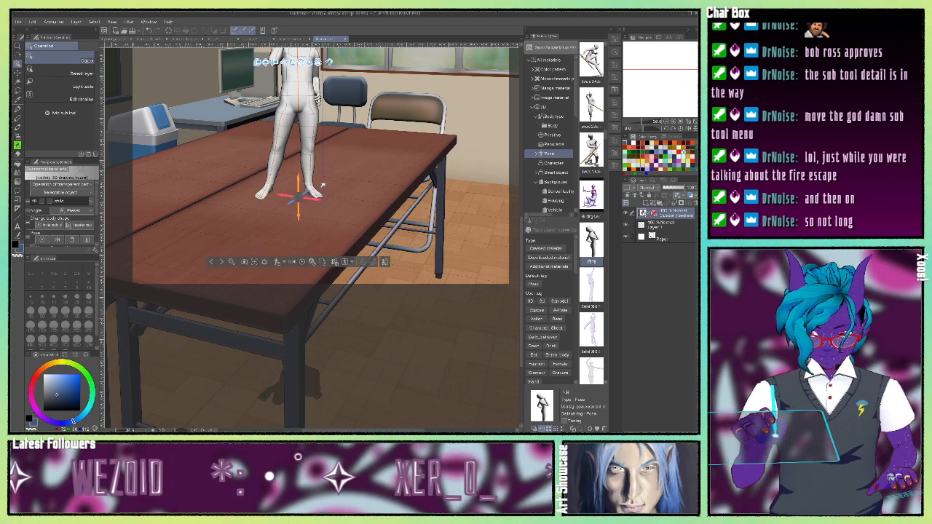
left_click_drag(666, 97, 653, 75)
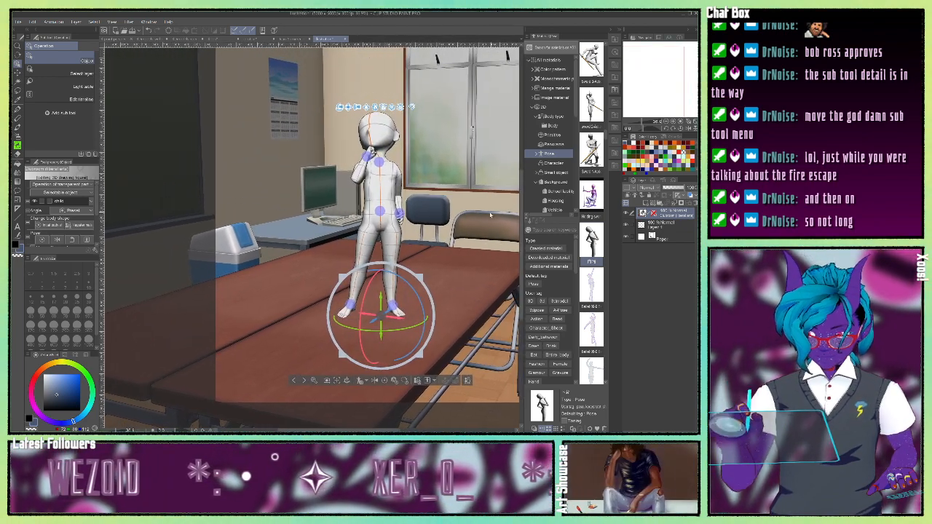
Step: Turn the child figure sideways and pull its raised hand forward, away from the face
left_click_drag(401, 327, 450, 308)
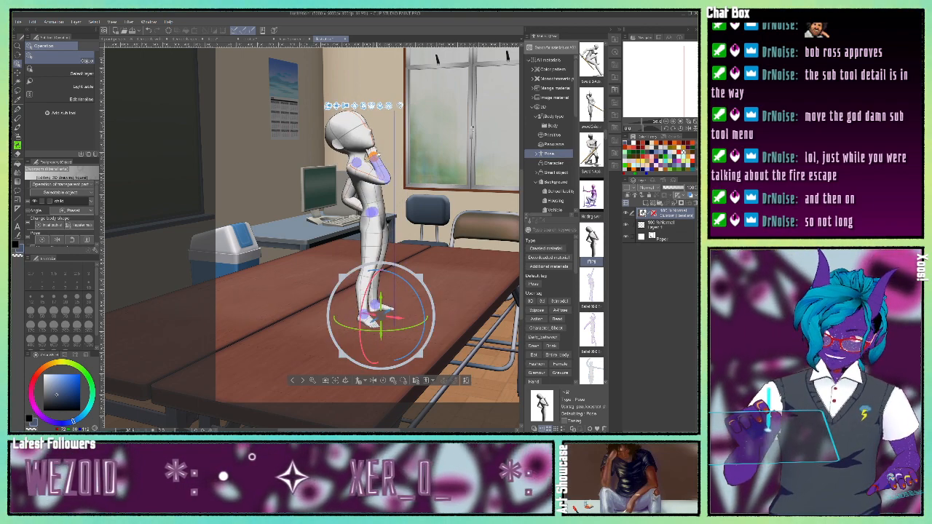
left_click(380, 164)
left_click_drag(375, 154, 389, 152)
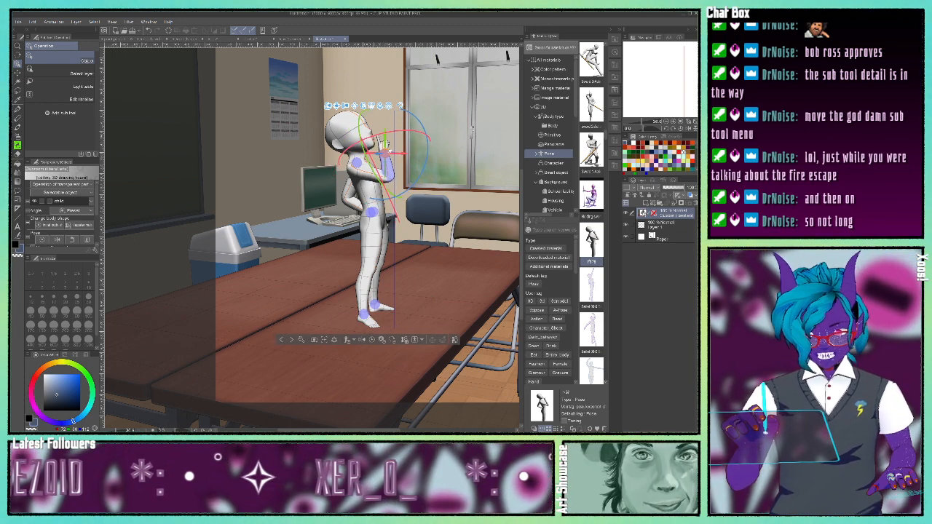
Step: Turn the child figure back toward the viewer and shift its raised hand slightly outward beside the face
left_click(375, 285)
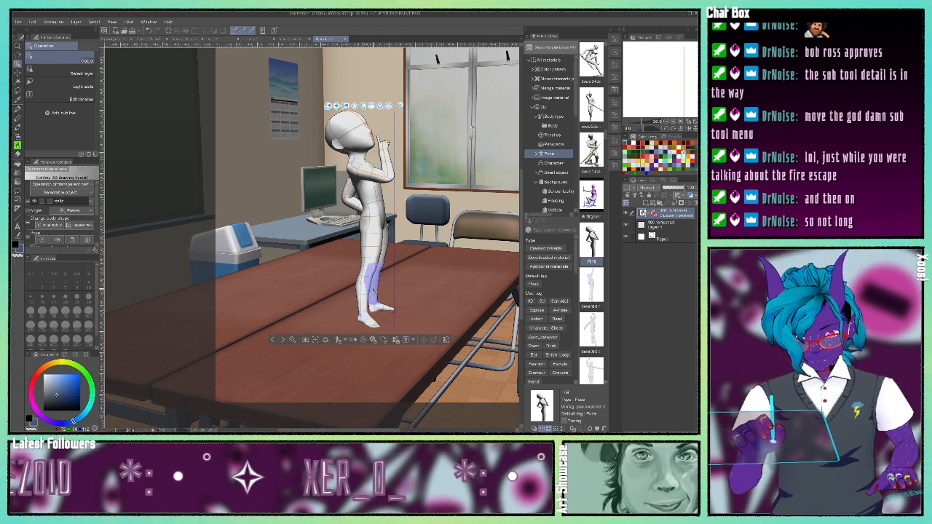
left_click(373, 218)
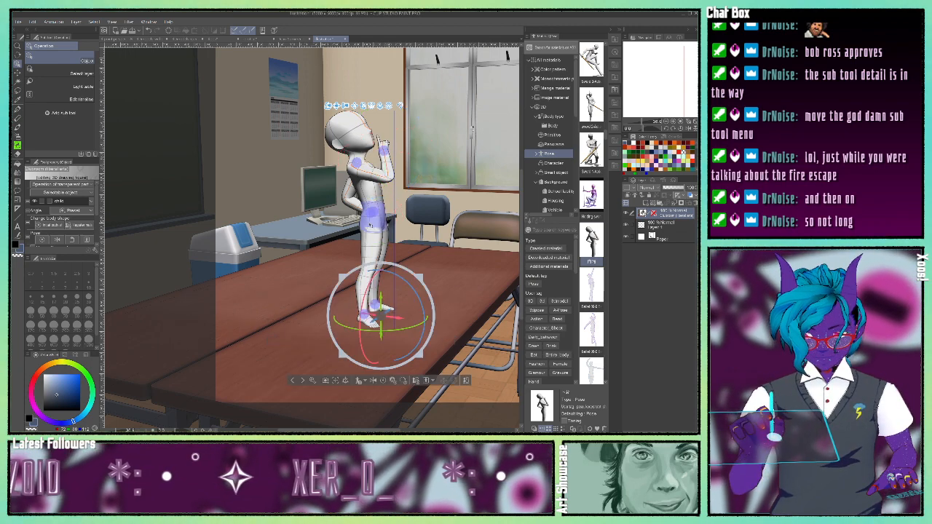
left_click_drag(419, 324, 356, 321)
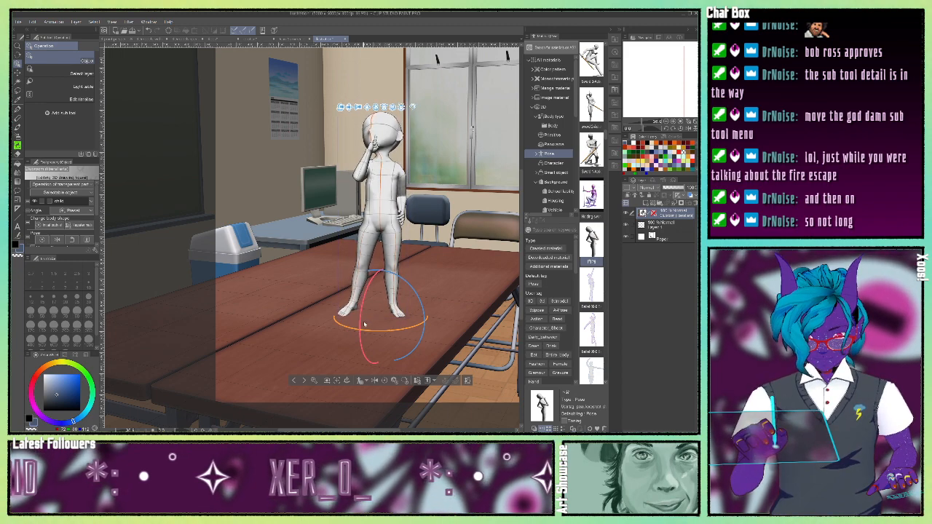
left_click(372, 146)
left_click_drag(371, 146, 366, 146)
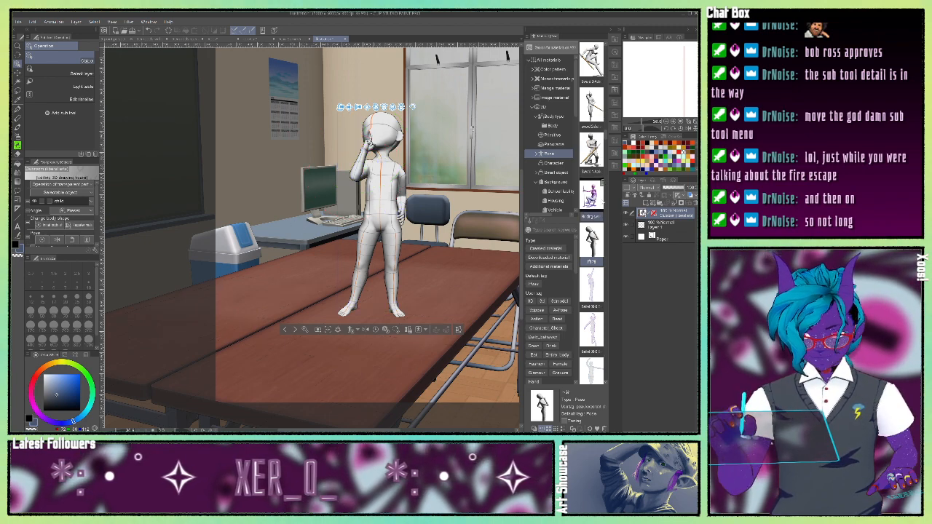
Step: Add the muscular male body type with the orange-haired thumbnail to the scene, standing behind the chair near the window
left_click(552, 117)
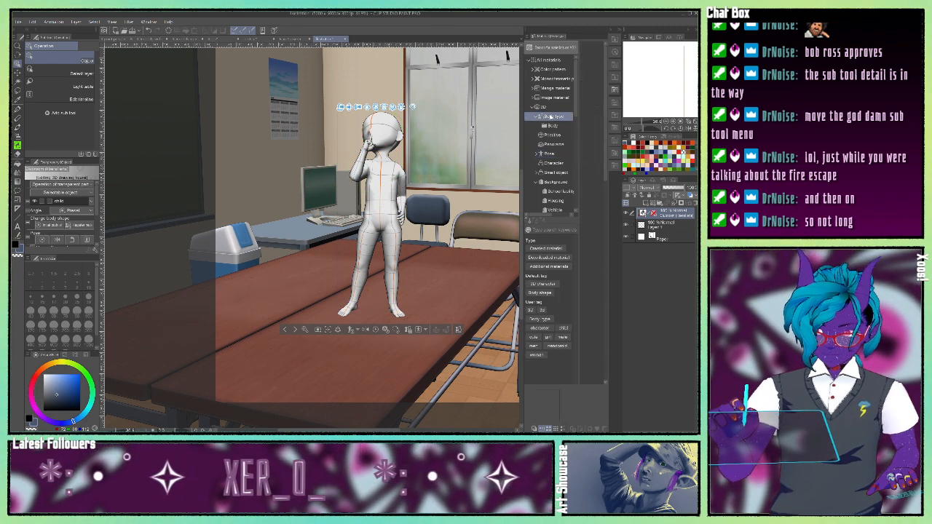
scroll(591, 219, "down", 4)
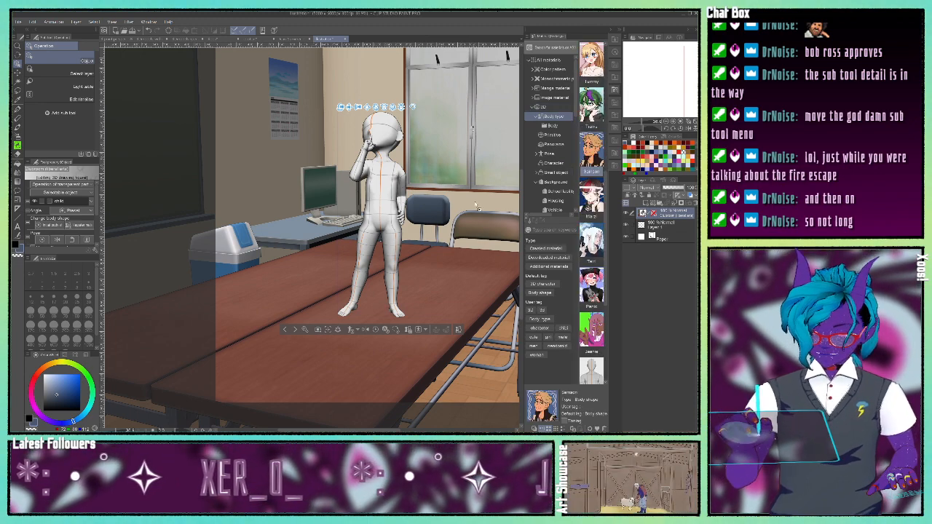
left_click_drag(477, 208, 492, 255)
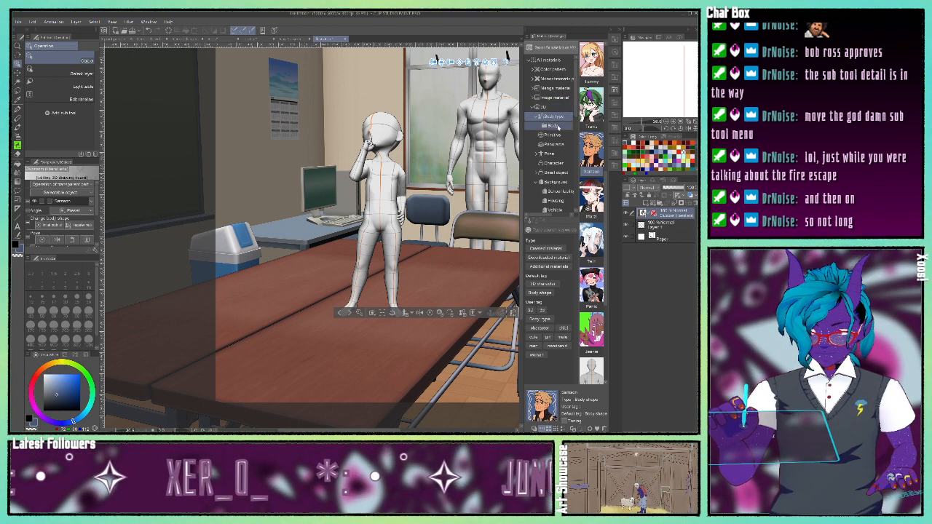
Step: Apply the punch #1 pose to the muscular male figure and move it directly behind the child figure at the table
left_click(552, 153)
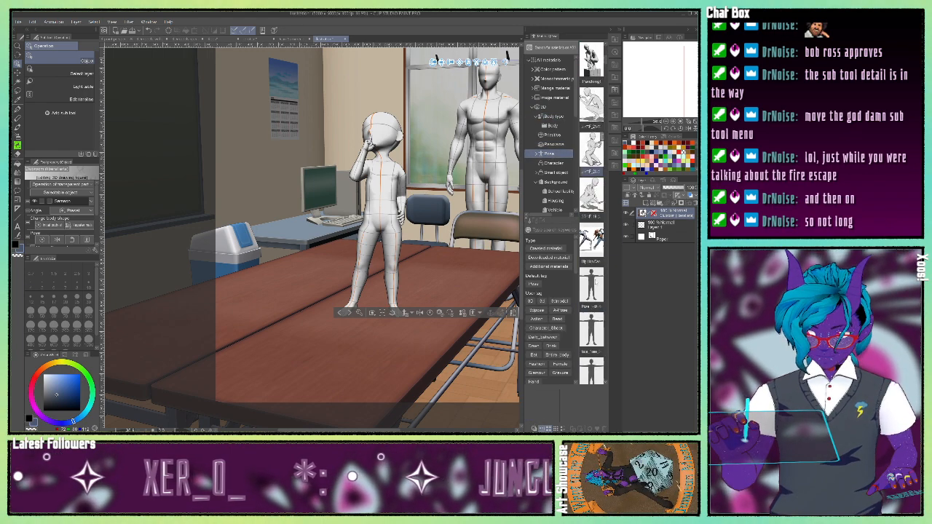
scroll(591, 240, "down", 5)
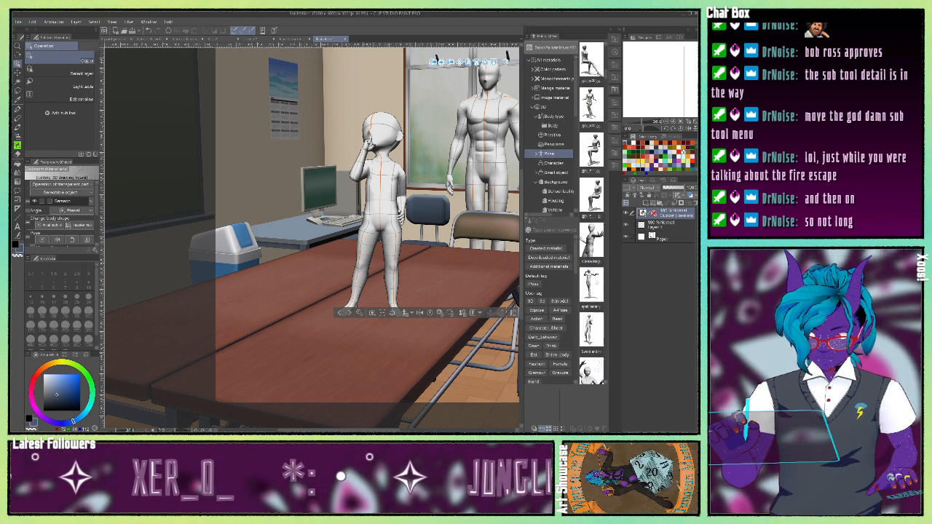
scroll(591, 218, "up", 6)
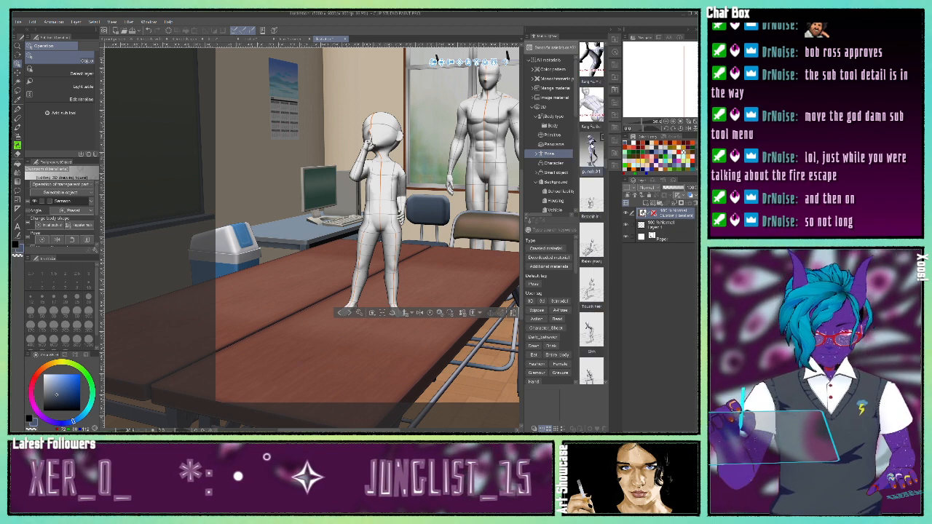
left_click_drag(591, 153, 486, 158)
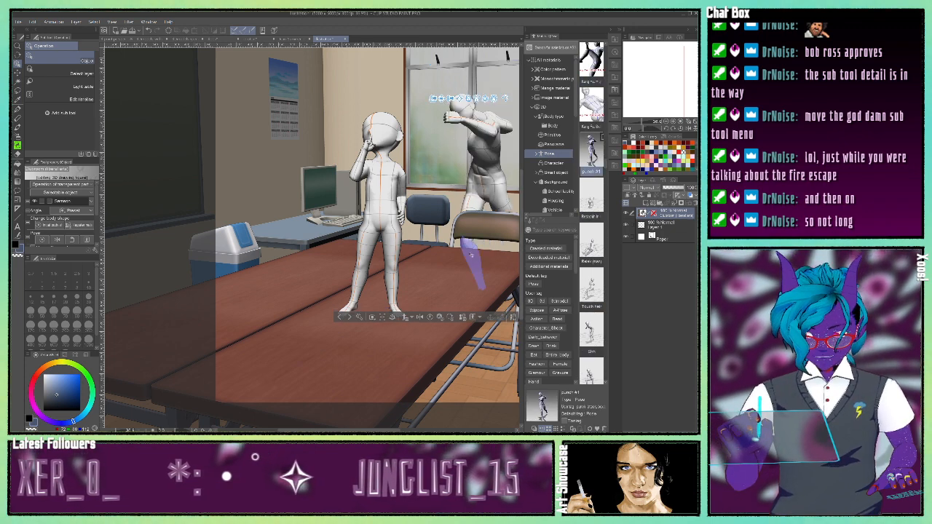
left_click(491, 326)
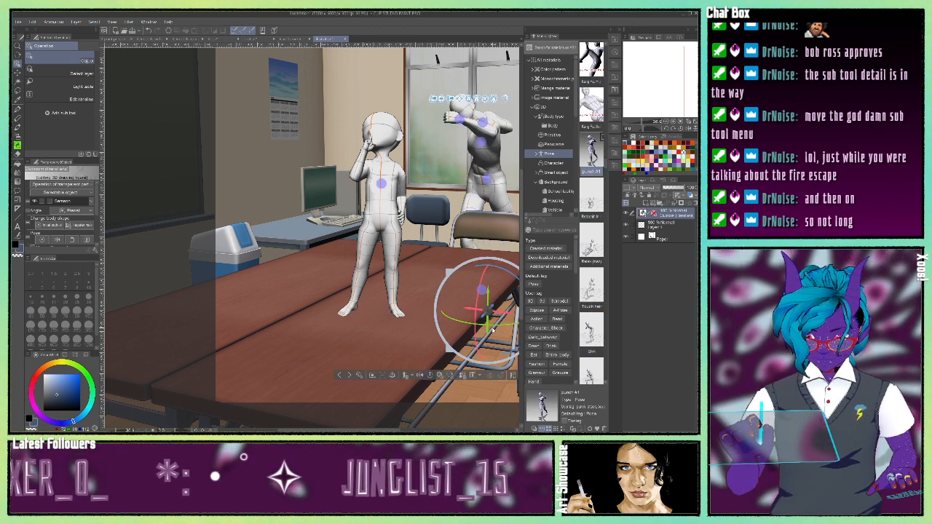
left_click_drag(491, 325, 364, 313)
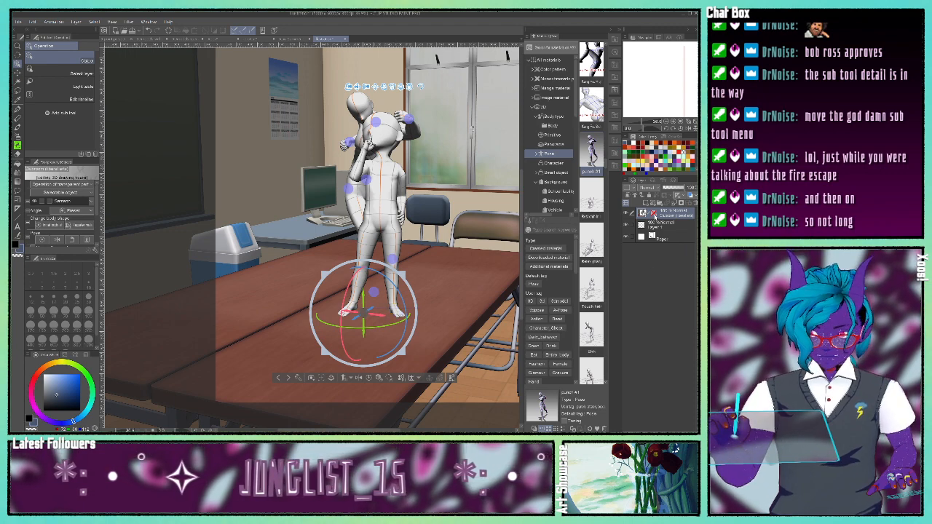
Step: Create a new vector layer above the 3D layer and make it the active layer
left_click(653, 214)
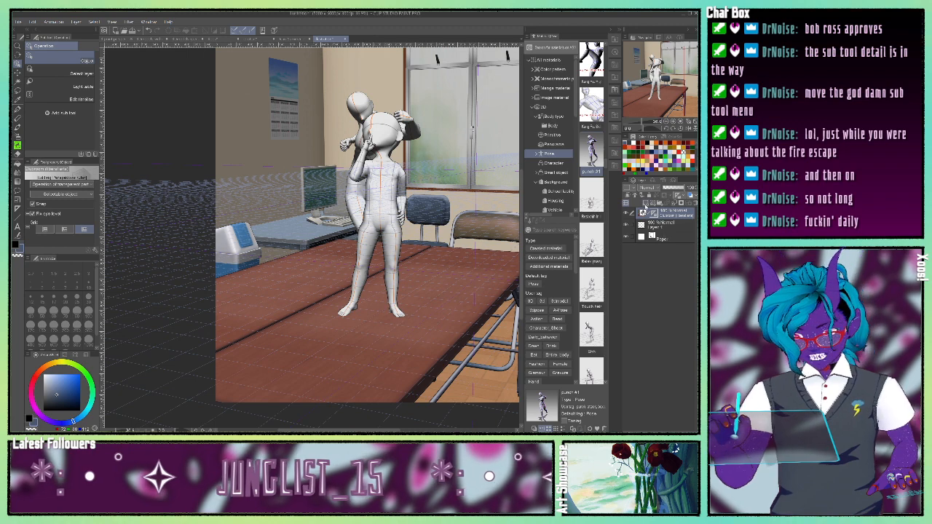
left_click(651, 206)
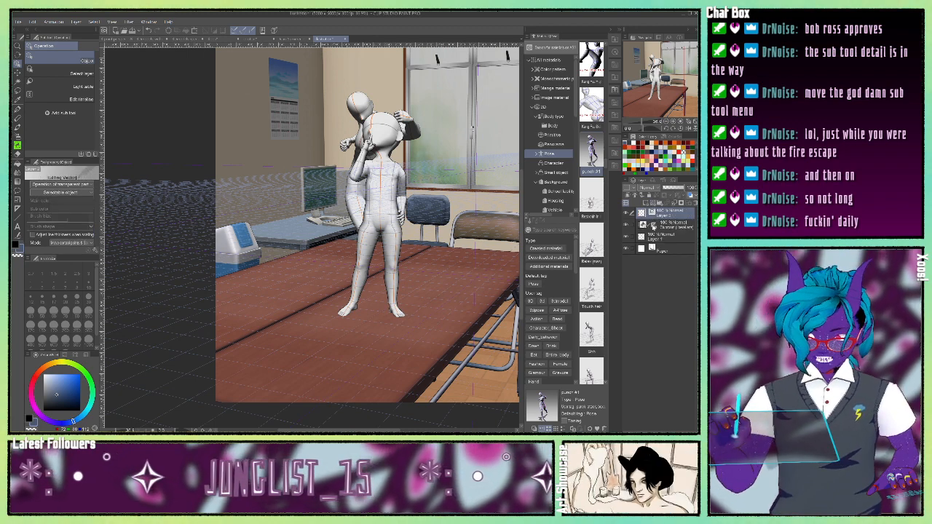
left_click(657, 224)
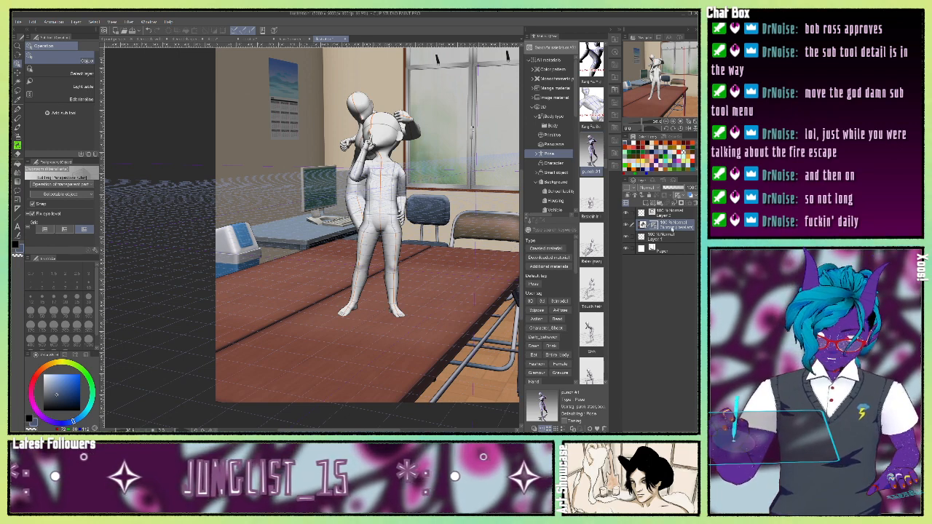
left_click(672, 215)
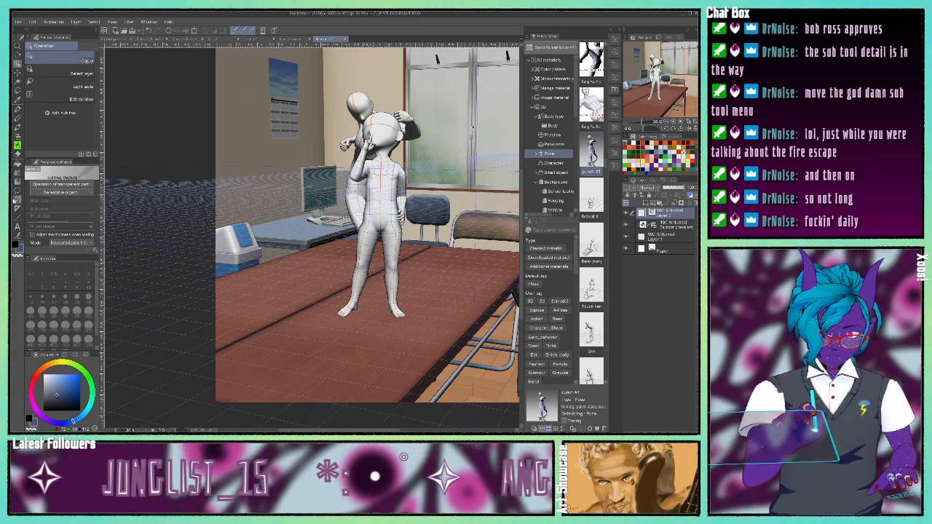
Step: Choose the Straight line tool, fade the 3D layer to 50% opacity as a tracing guide, and restore it to 100%
left_click(19, 217)
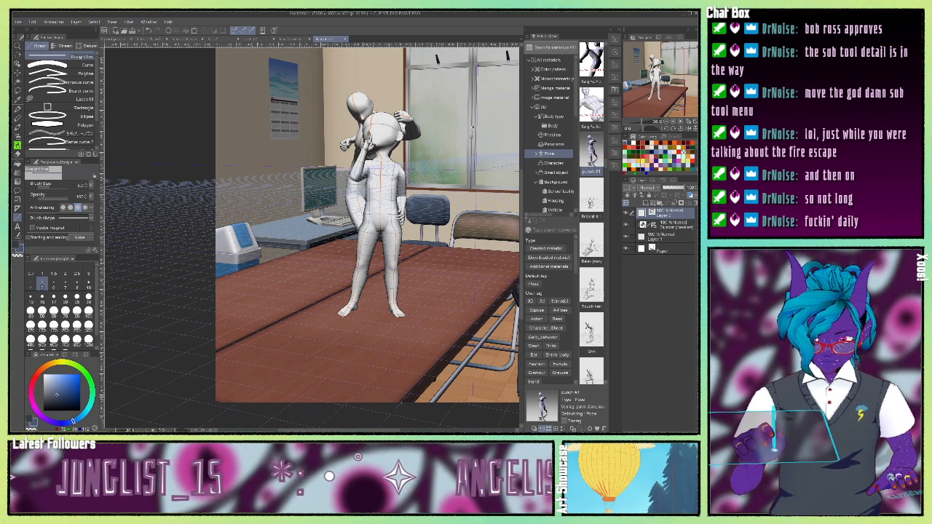
left_click_drag(401, 402, 355, 403)
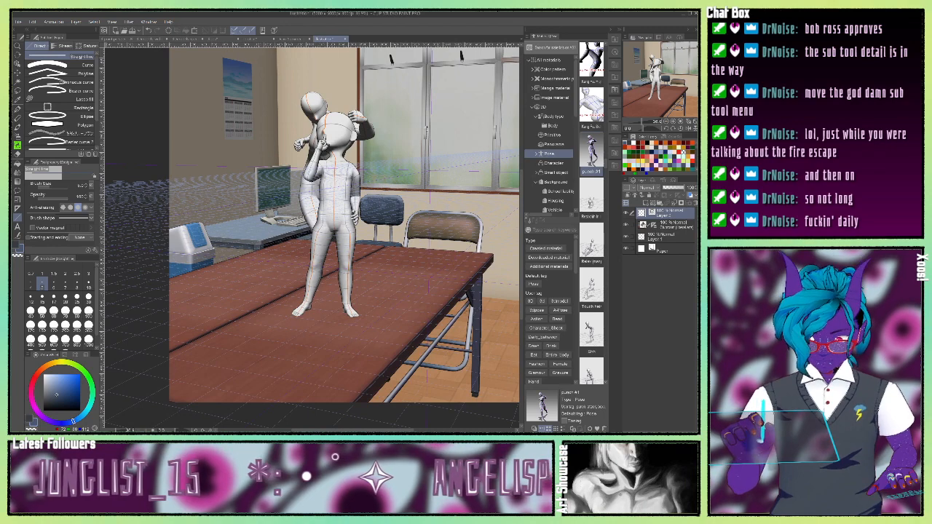
left_click(671, 227)
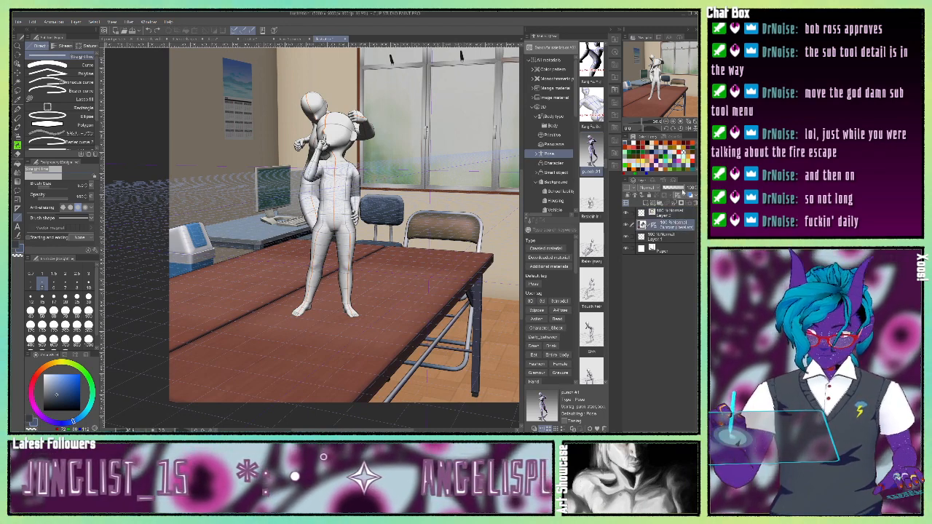
left_click_drag(683, 189, 667, 190)
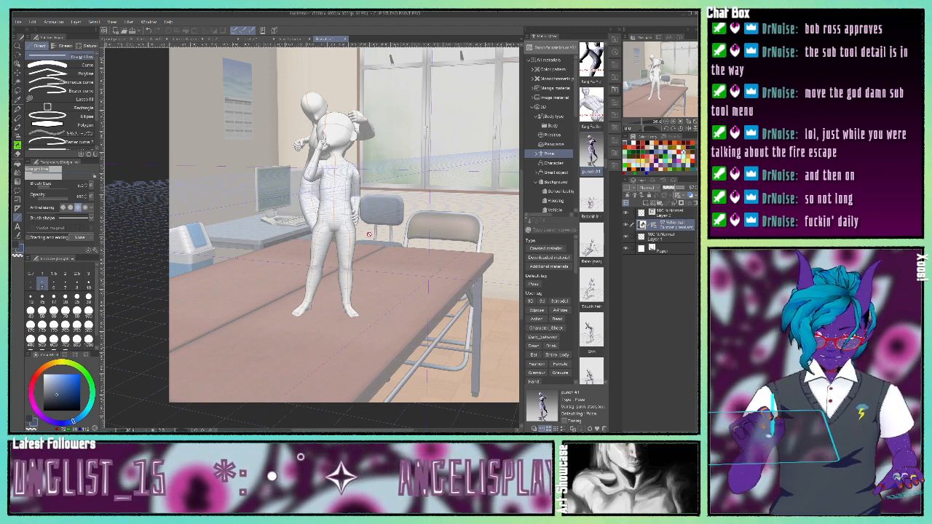
scroll(370, 235, "down", 3)
scroll(370, 234, "up", 2)
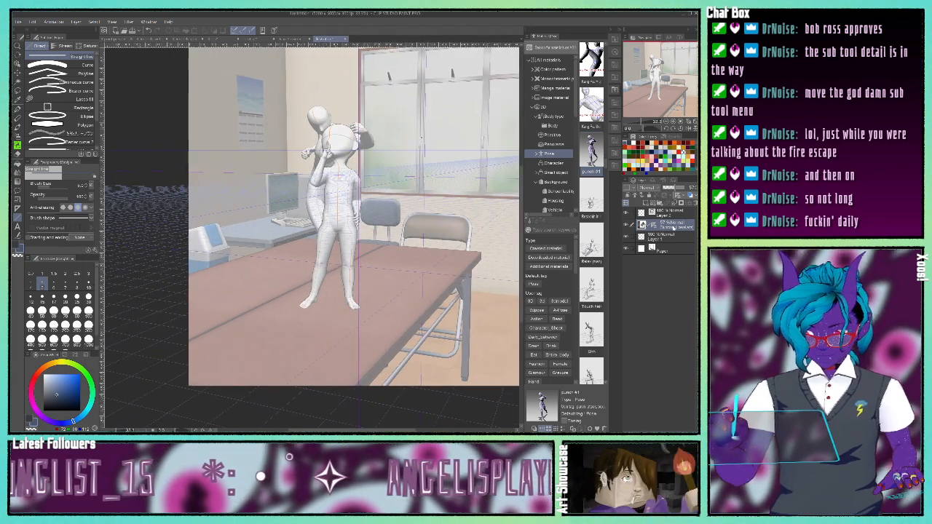
scroll(341, 204, "up", 1)
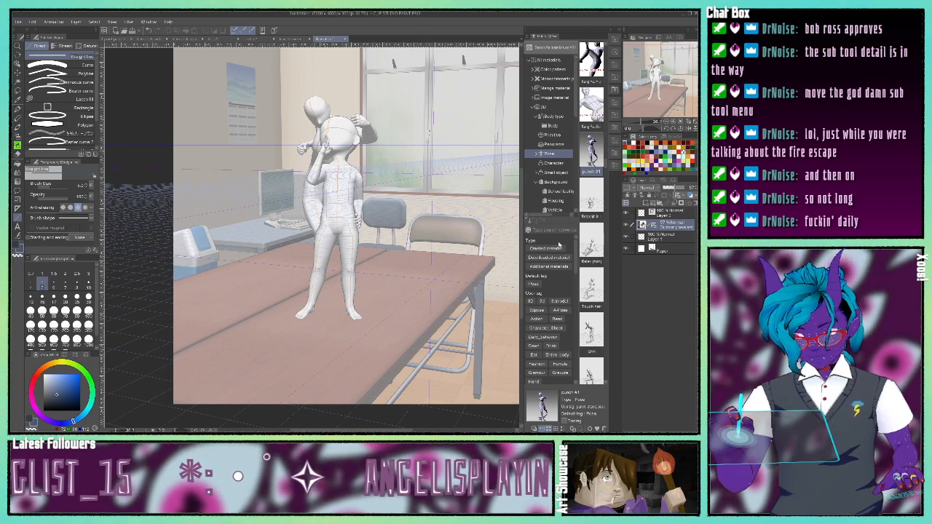
scroll(370, 235, "down", 2)
scroll(370, 234, "up", 1)
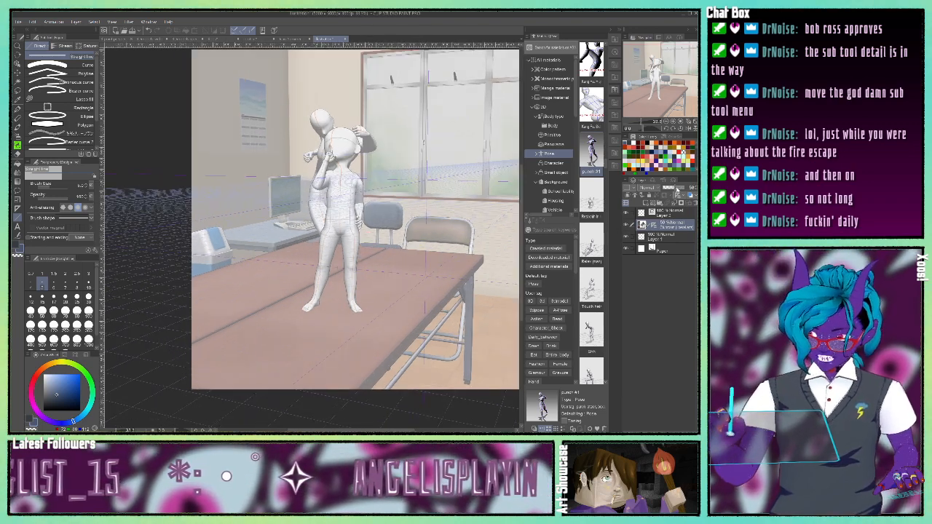
left_click_drag(678, 190, 690, 191)
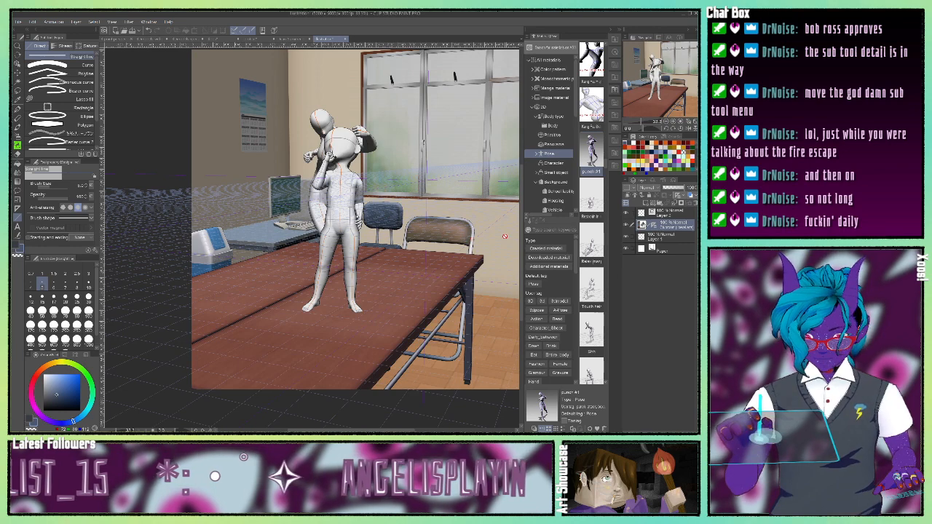
Step: Reframe the 3D scene by testing nearer and farther camera distances, ending with a slightly wider view of the figures and table
left_click(17, 64)
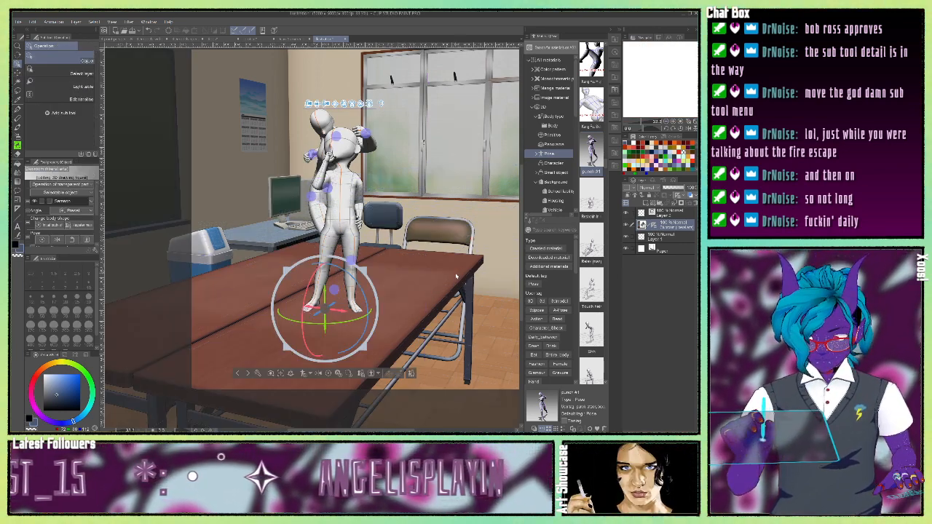
scroll(456, 276, "up", 4)
scroll(456, 276, "down", 2)
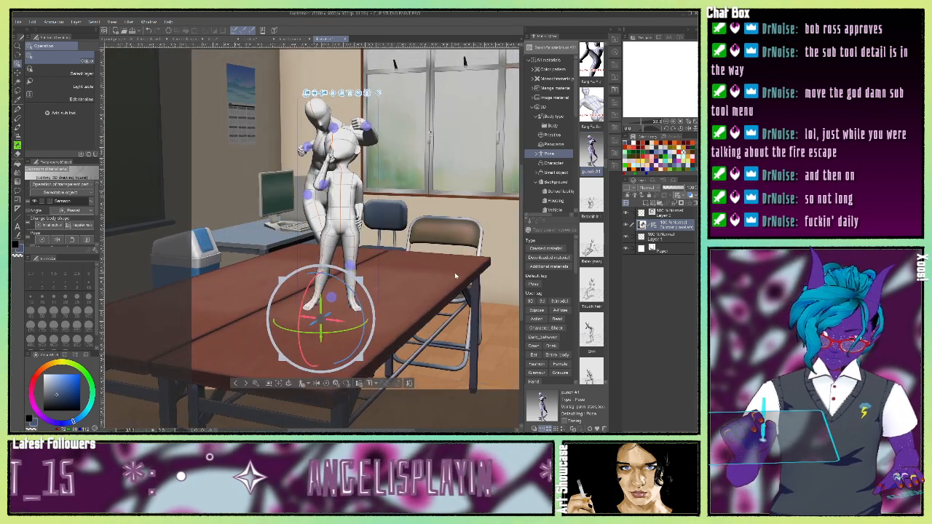
scroll(455, 276, "down", 2)
scroll(456, 276, "down", 1)
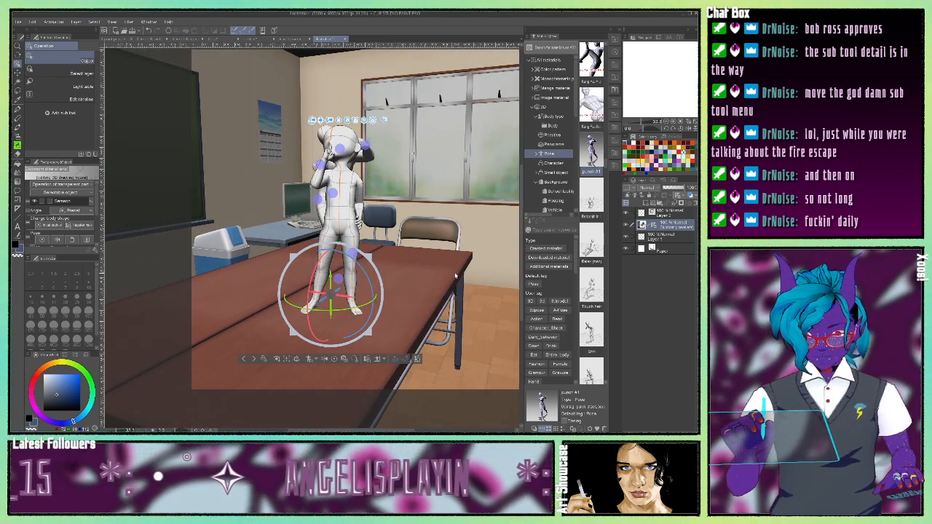
scroll(456, 276, "up", 2)
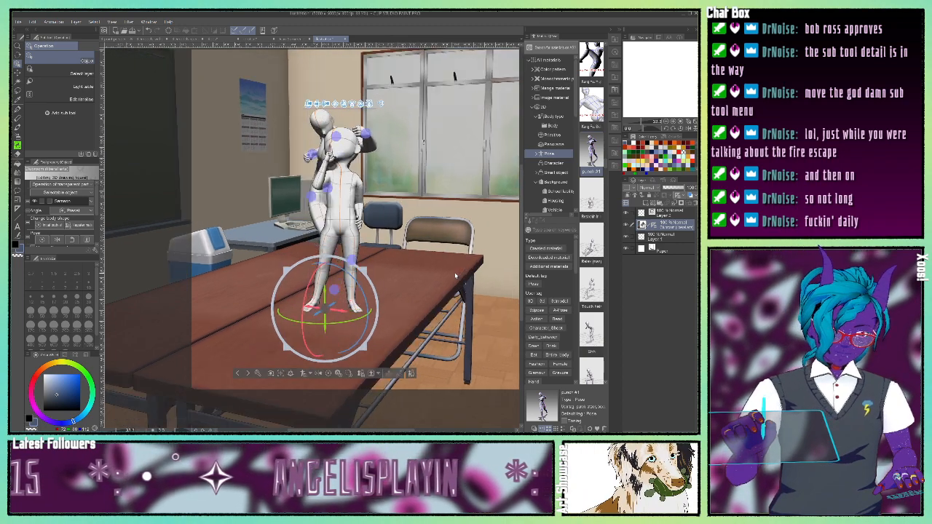
scroll(456, 276, "down", 1)
scroll(456, 276, "up", 1)
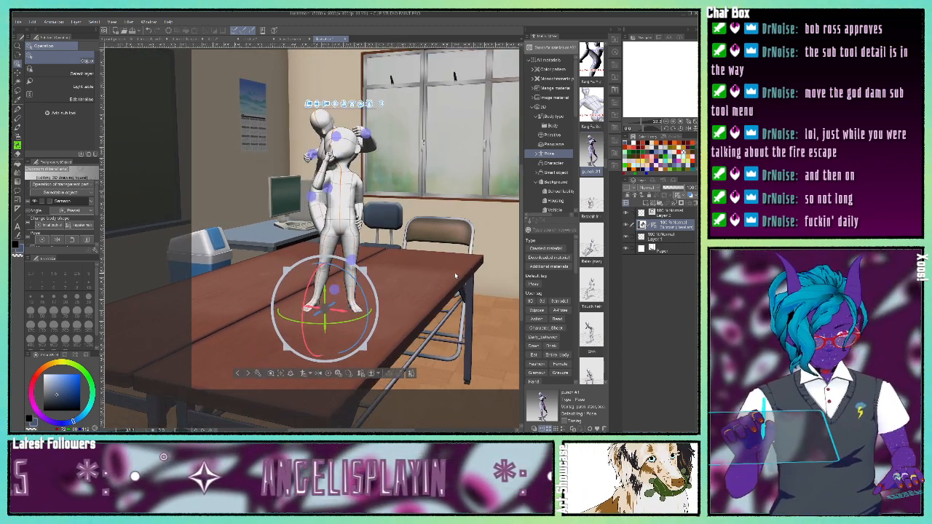
scroll(456, 276, "down", 1)
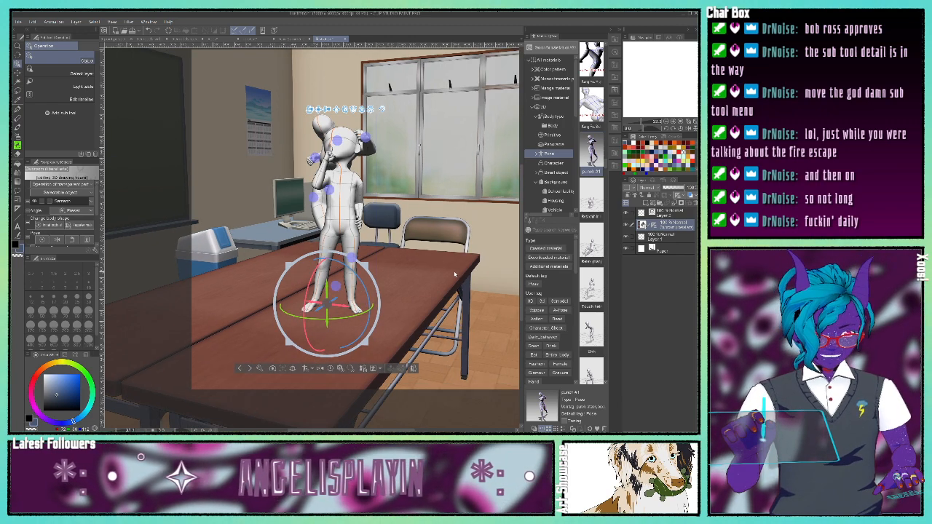
Step: Choose the G-pen, fade the 3D layer to a pale tracing guide, and make the vector layer above it active
left_click(666, 216)
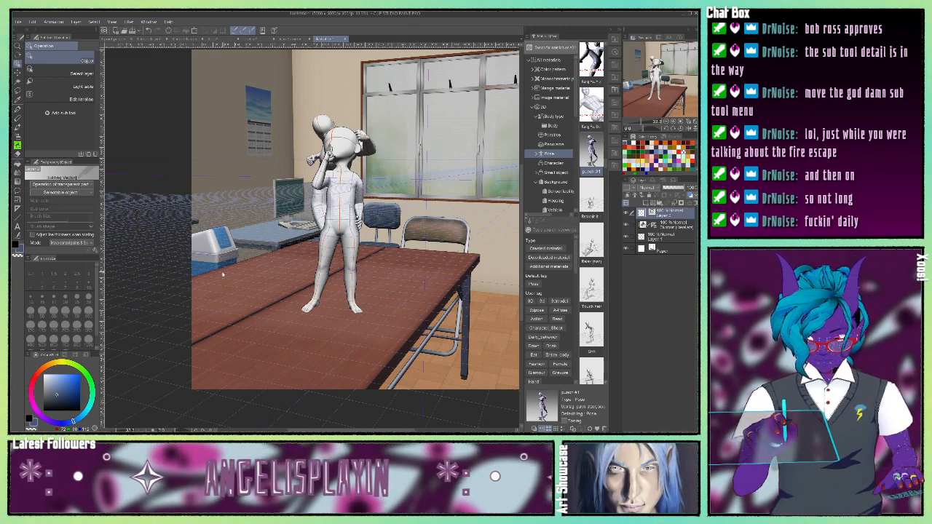
left_click(18, 109)
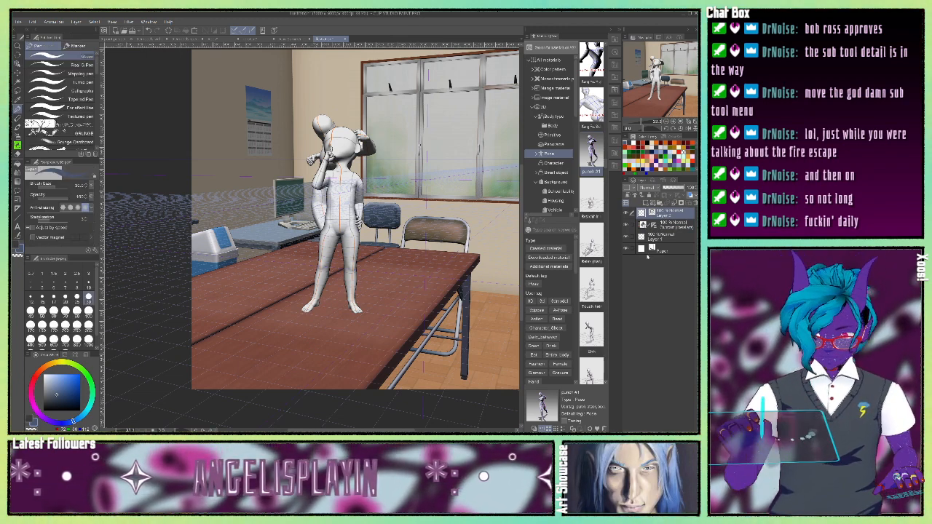
left_click(686, 227)
left_click_drag(677, 189, 670, 189)
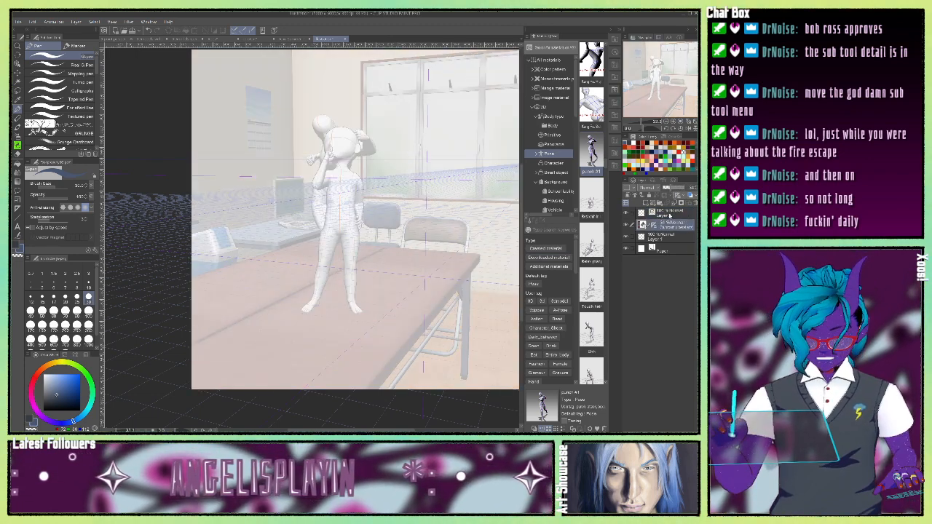
left_click(660, 212)
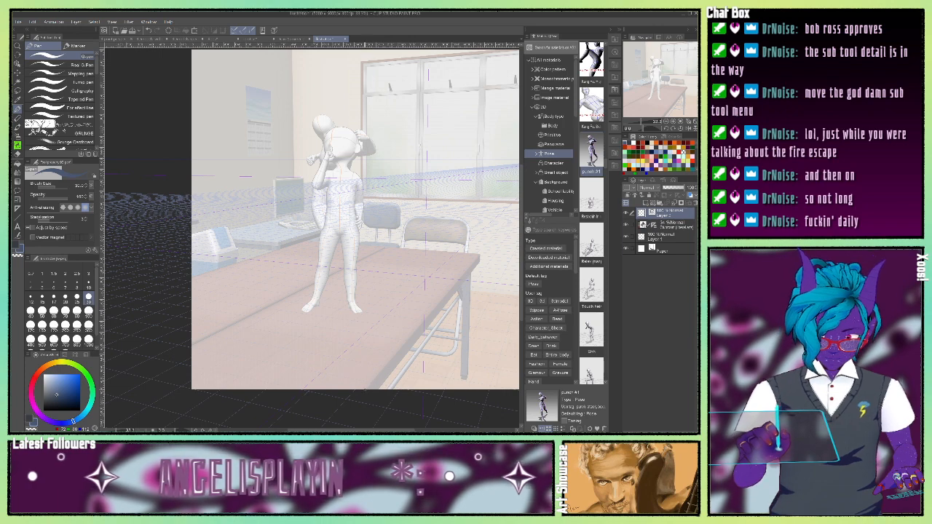
left_click_drag(360, 385, 420, 318)
key("ctrl+z")
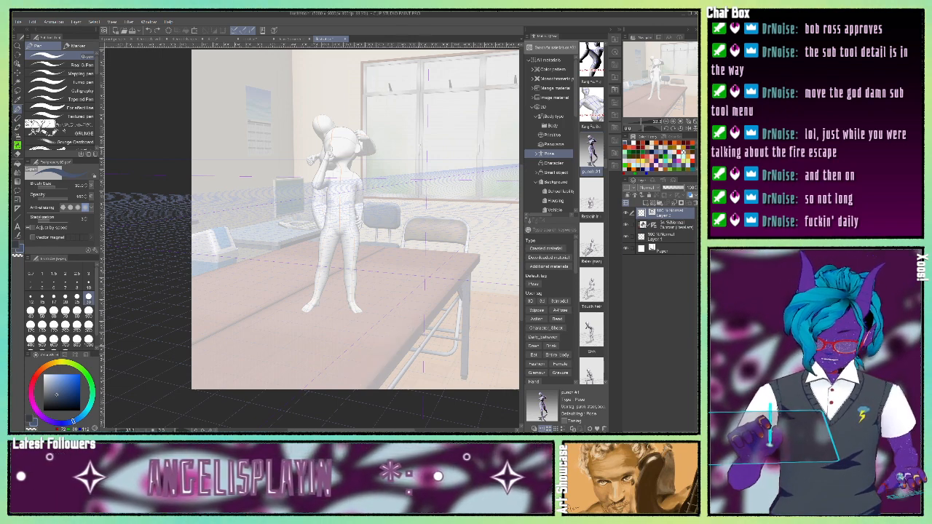
left_click_drag(362, 383, 430, 305)
key("ctrl+z")
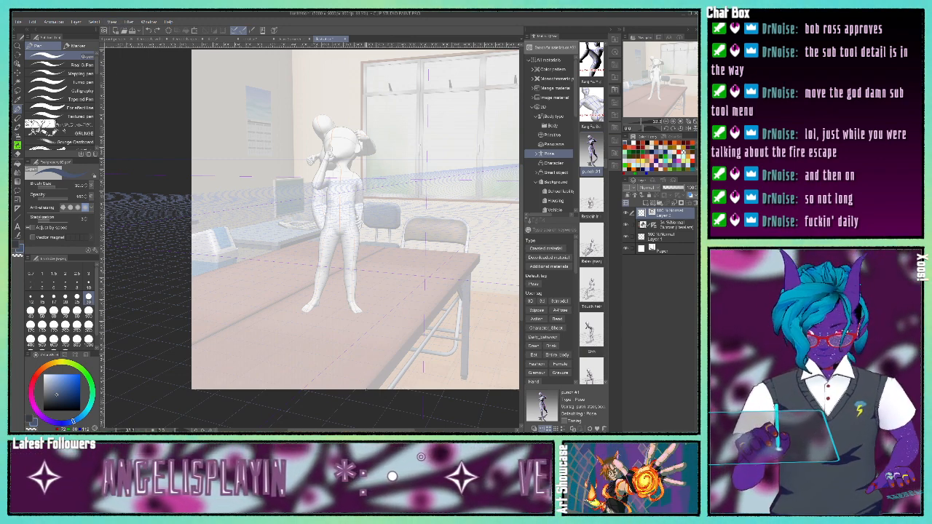
Step: Trace the table's side edge, its front leg and the back edge of the tabletop with the G-pen
mouse_move(367, 390)
left_mouse_down()
mouse_move(478, 260)
mouse_move(385, 386)
left_mouse_up()
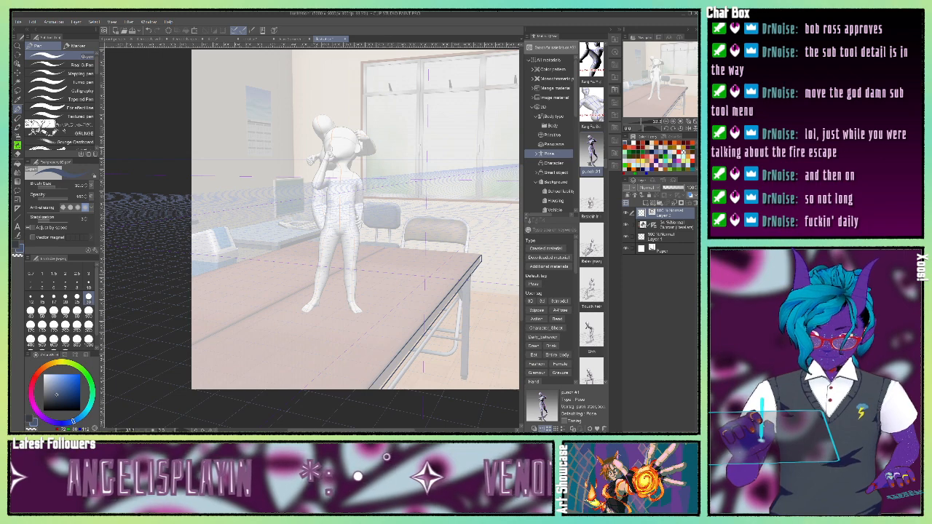
left_click_drag(472, 274, 467, 388)
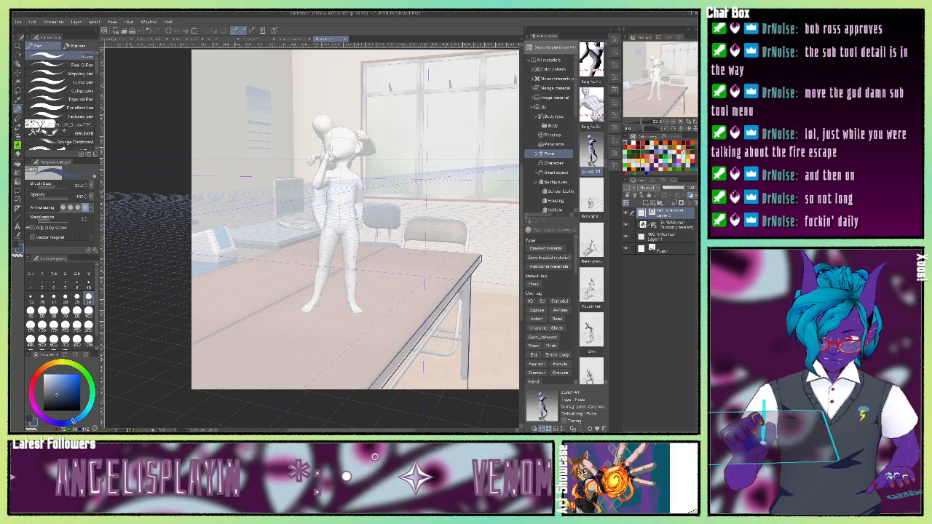
left_click_drag(463, 293, 459, 378)
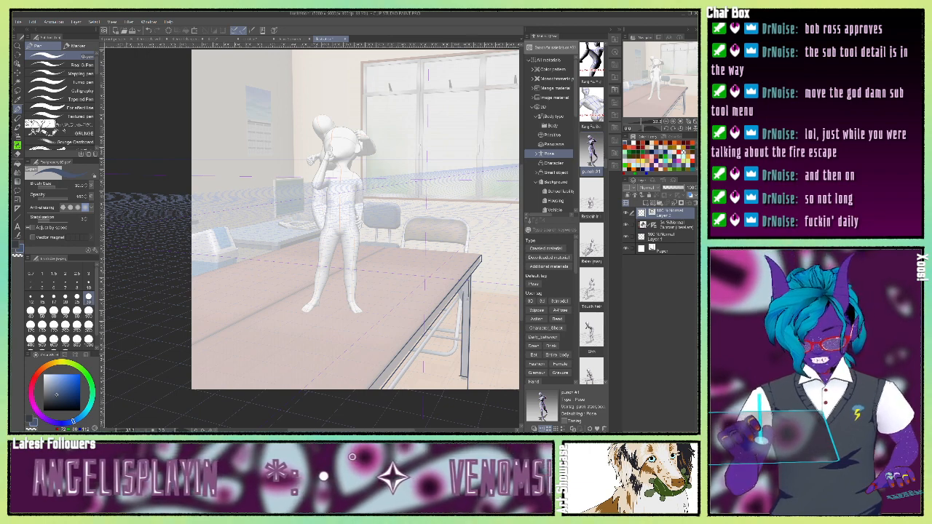
left_click_drag(467, 297, 467, 361)
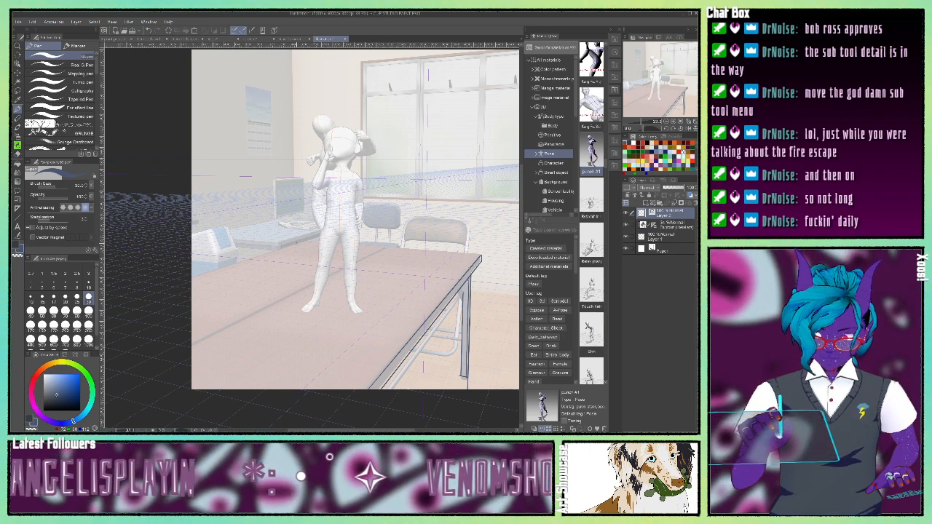
left_click_drag(308, 240, 484, 254)
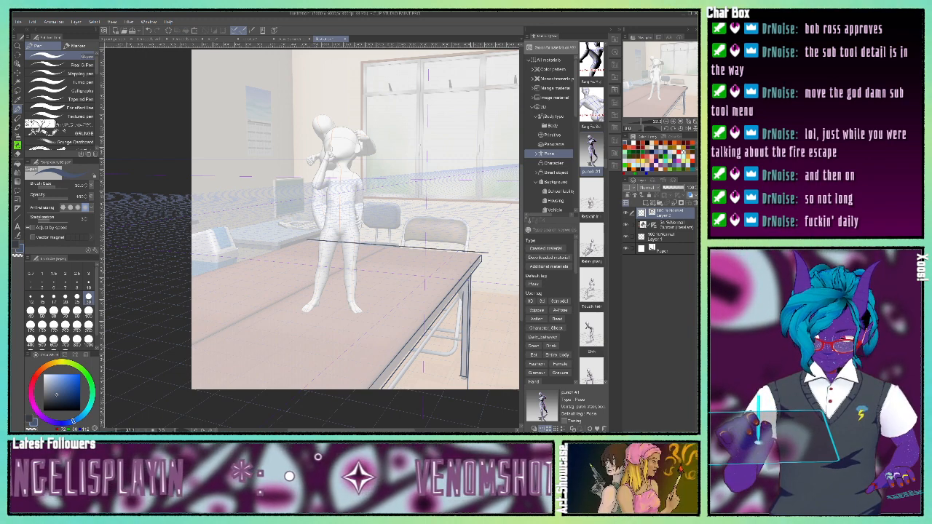
Step: Trace the tabletop's far-side edge and the edges of the desk behind it, undoing the stray line over the chair
mouse_move(307, 240)
left_mouse_down()
mouse_move(236, 263)
mouse_move(192, 277)
left_mouse_up()
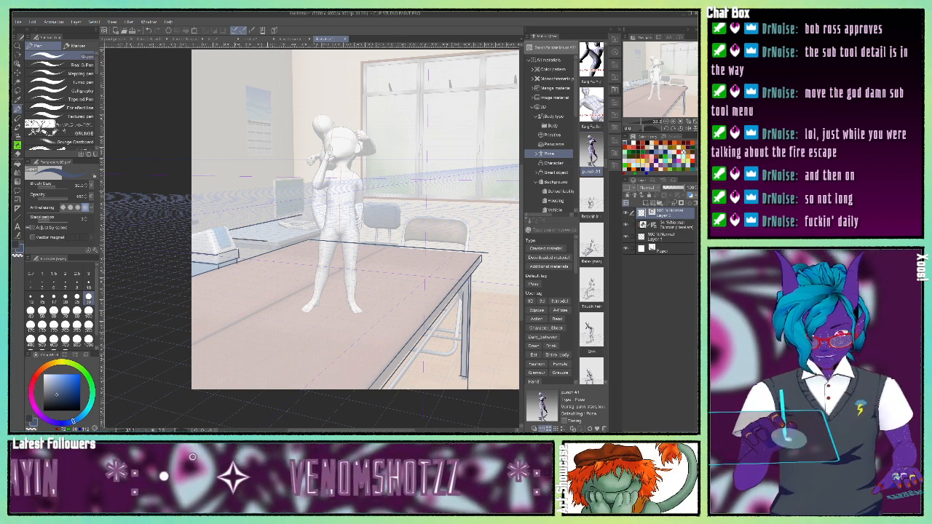
left_click_drag(276, 241, 356, 219)
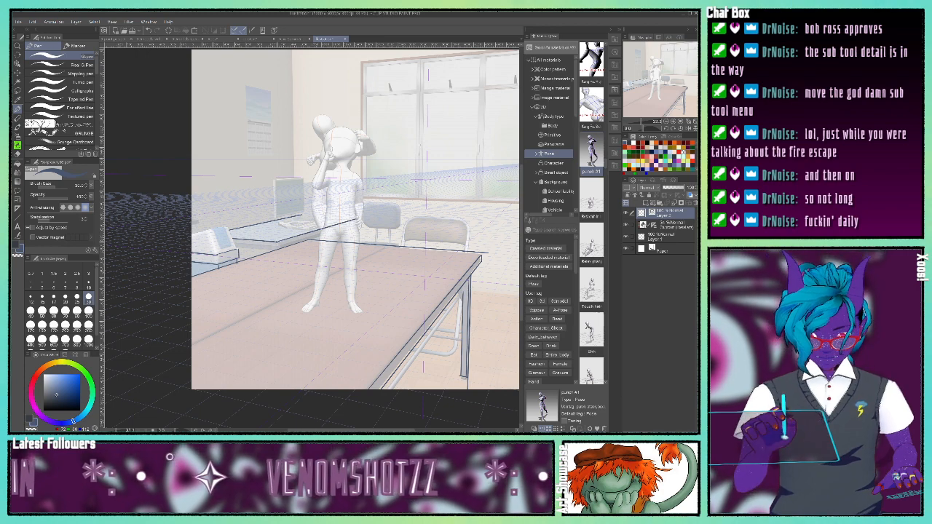
left_click_drag(277, 246, 351, 225)
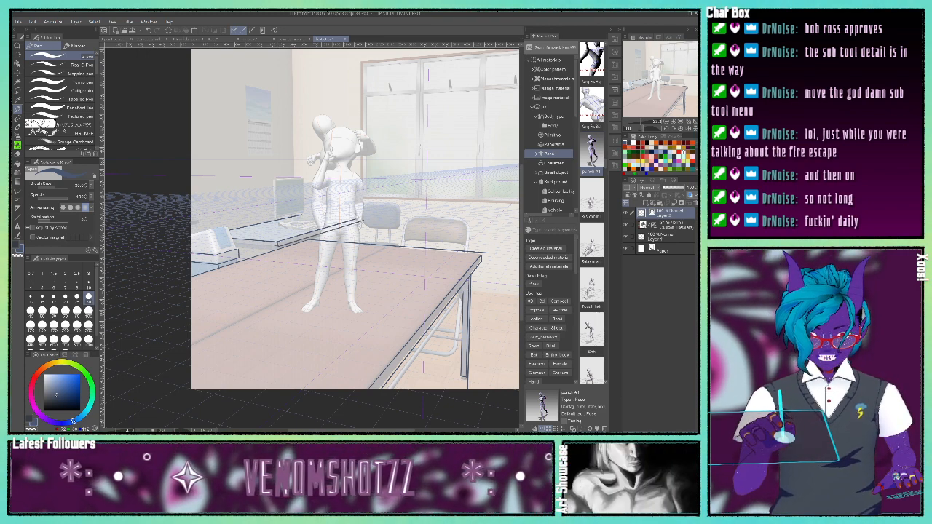
mouse_move(277, 245)
left_mouse_down()
mouse_move(236, 244)
mouse_move(260, 249)
mouse_move(243, 250)
left_mouse_up()
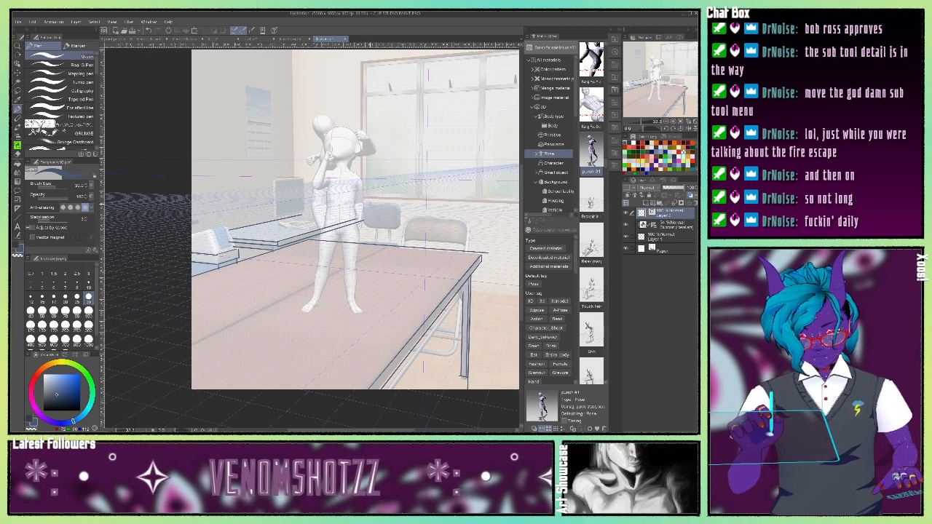
left_click_drag(369, 204, 395, 198)
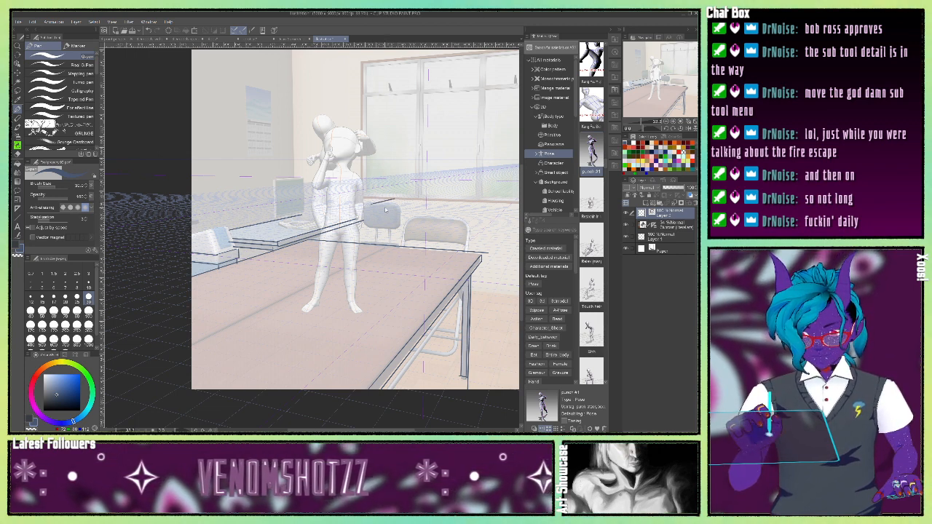
key("ctrl+z")
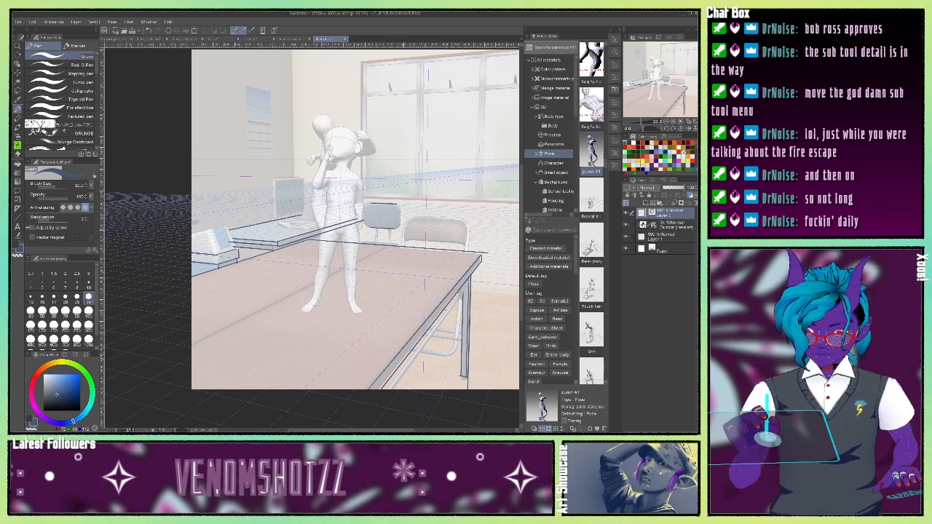
Step: Trace the chair edges, the window frame and the upright bars dividing the window panes
mouse_move(374, 241)
left_mouse_down()
mouse_move(449, 218)
mouse_move(457, 222)
mouse_move(443, 220)
mouse_move(447, 244)
left_mouse_up()
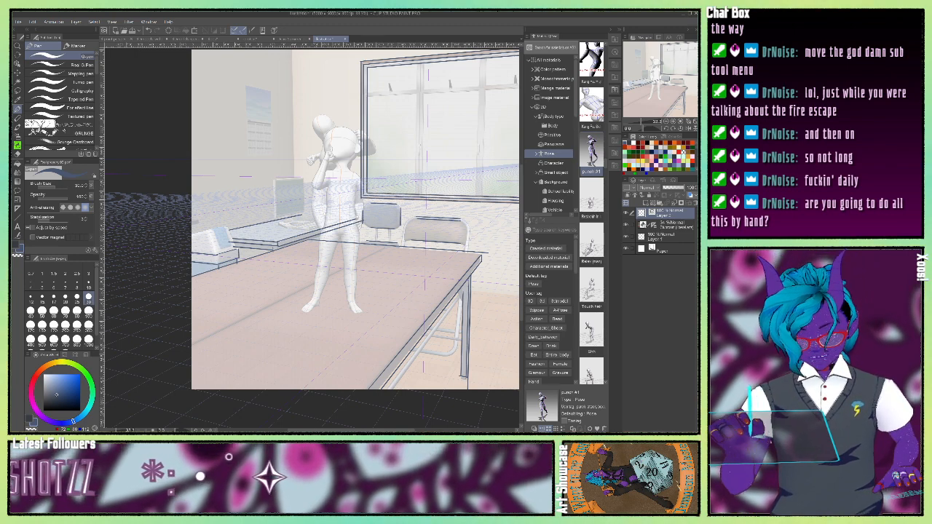
left_click_drag(479, 58, 476, 198)
left_click_drag(659, 67, 671, 64)
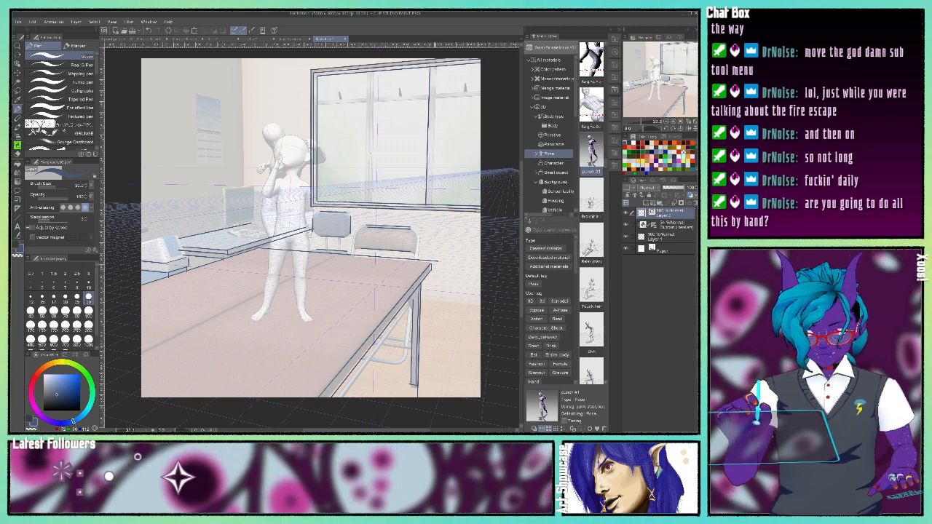
left_click_drag(436, 65, 433, 174)
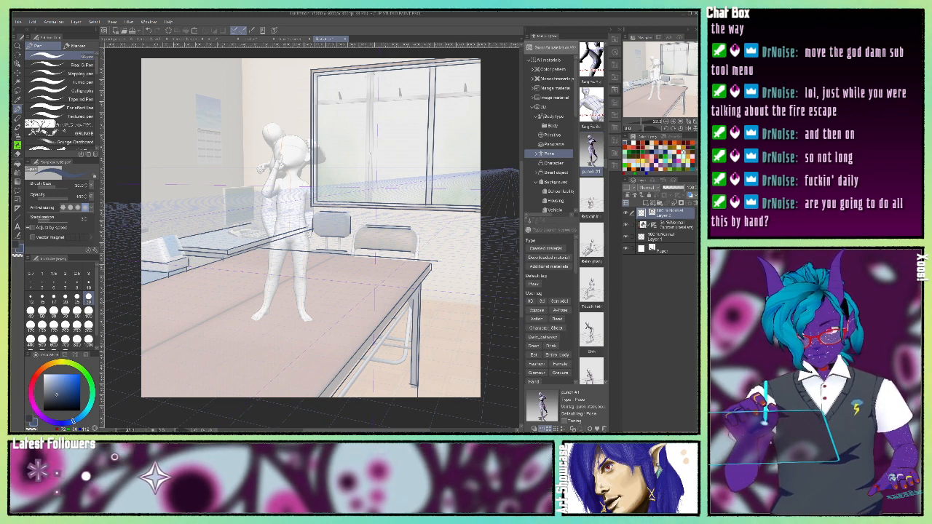
left_click_drag(374, 71, 373, 198)
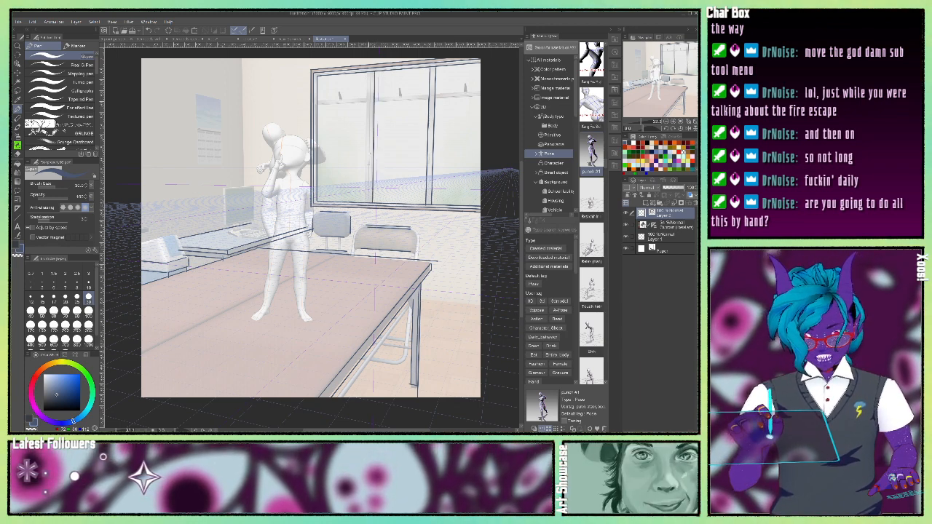
left_click_drag(373, 71, 369, 204)
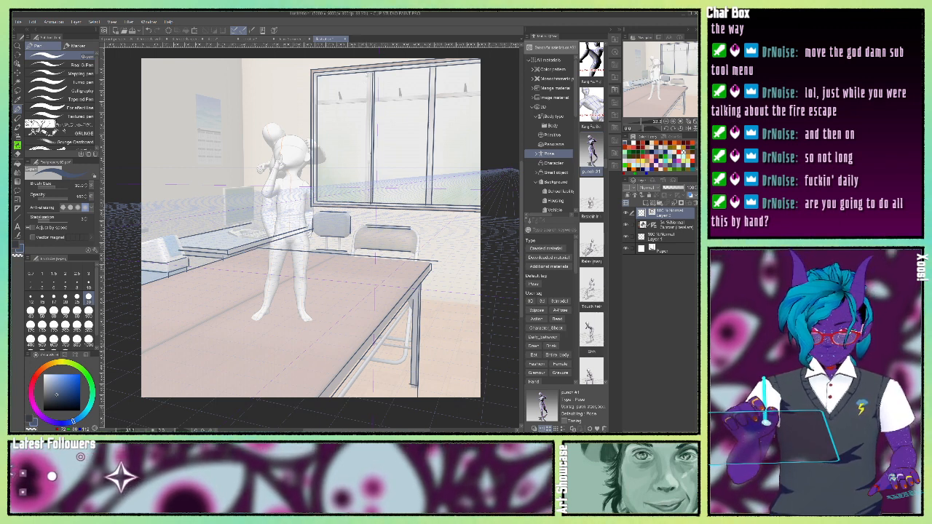
left_click_drag(368, 72, 366, 186)
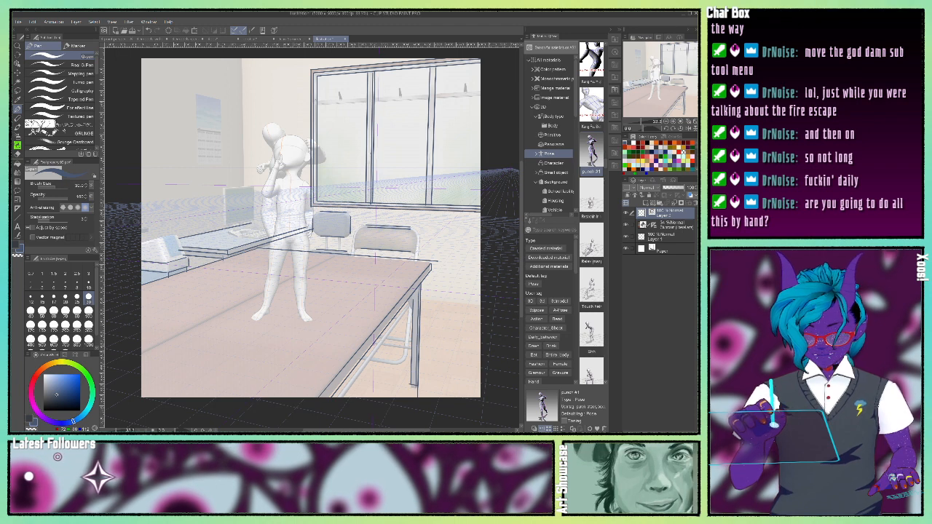
Step: Trace the window's horizontal rail as a pair of lines and add the second edge of the outer upright bar
mouse_move(316, 100)
left_mouse_down()
mouse_move(345, 110)
mouse_move(339, 99)
mouse_move(360, 97)
mouse_move(480, 90)
left_mouse_up()
key("ctrl+z")
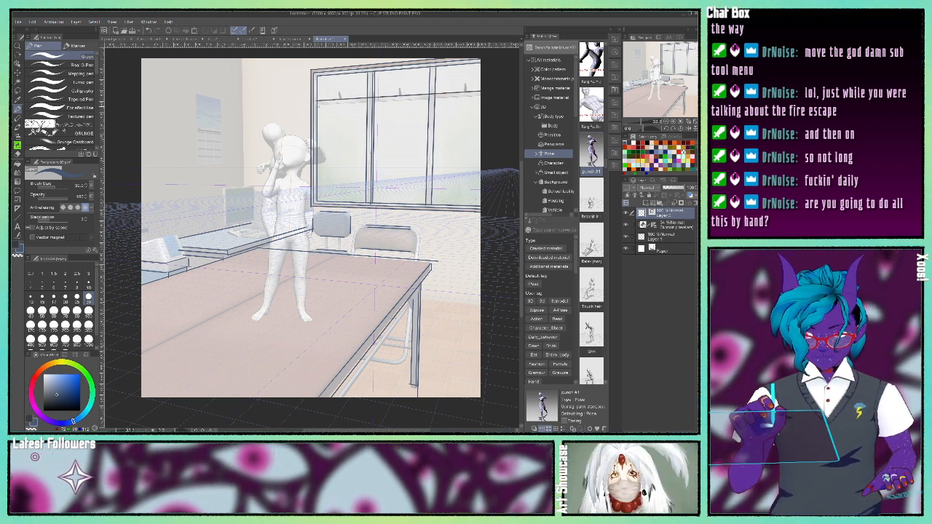
left_click_drag(314, 104, 480, 95)
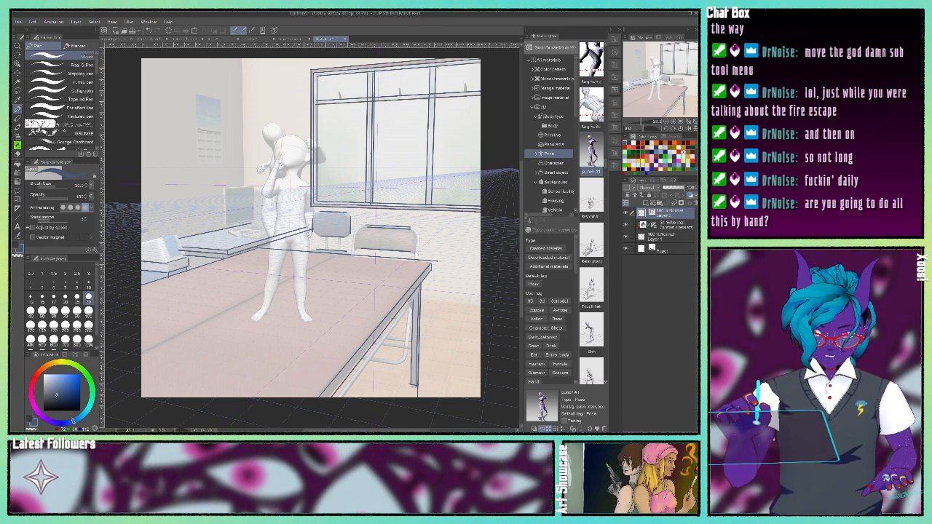
left_click_drag(437, 67, 434, 195)
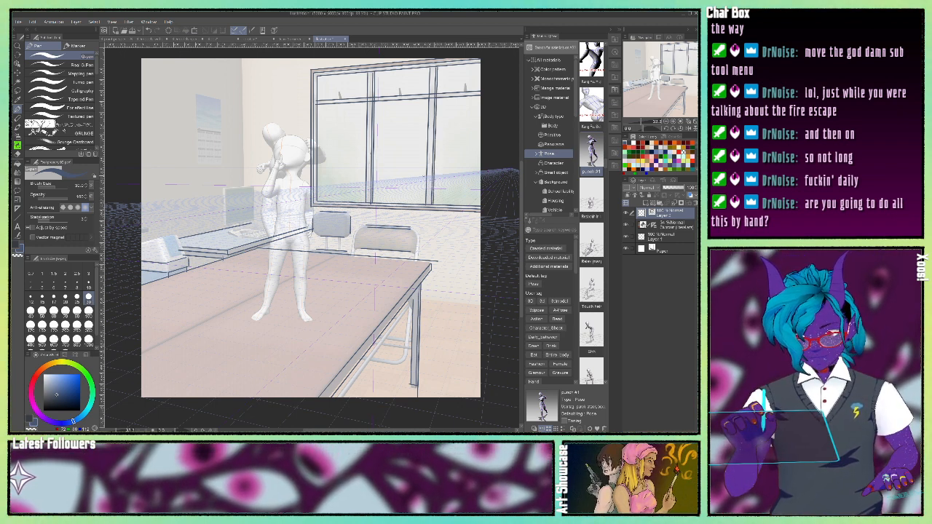
key("ctrl+z")
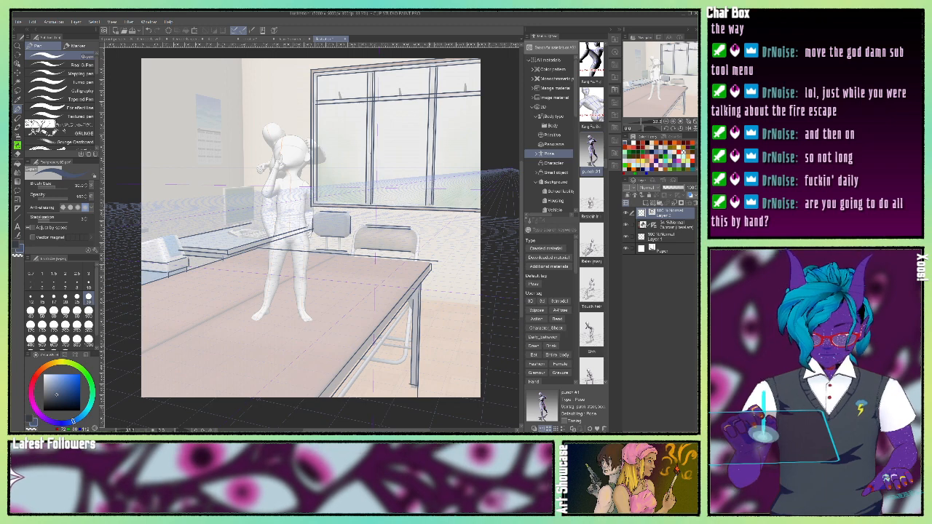
key("ctrl+z")
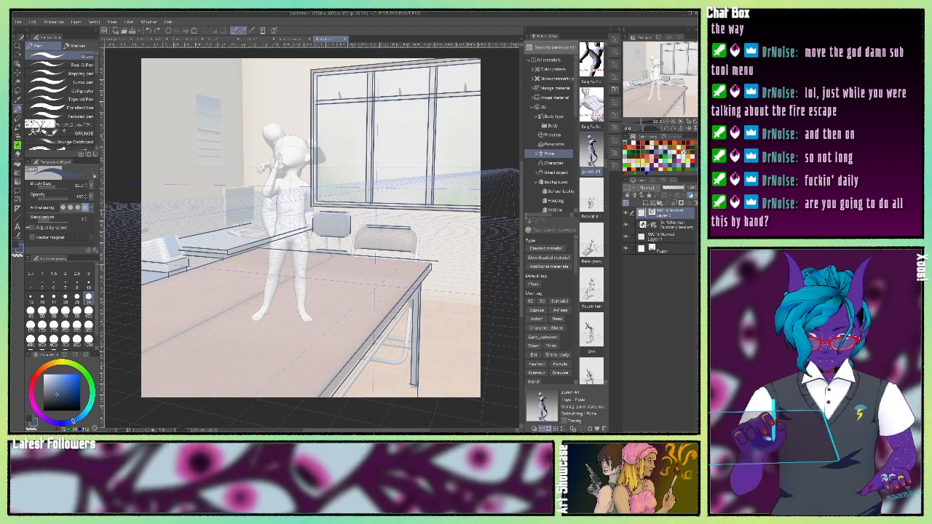
Step: Set the Hard eraser's vector erasing to work up to intersections, and return to the G-pen
left_click(18, 153)
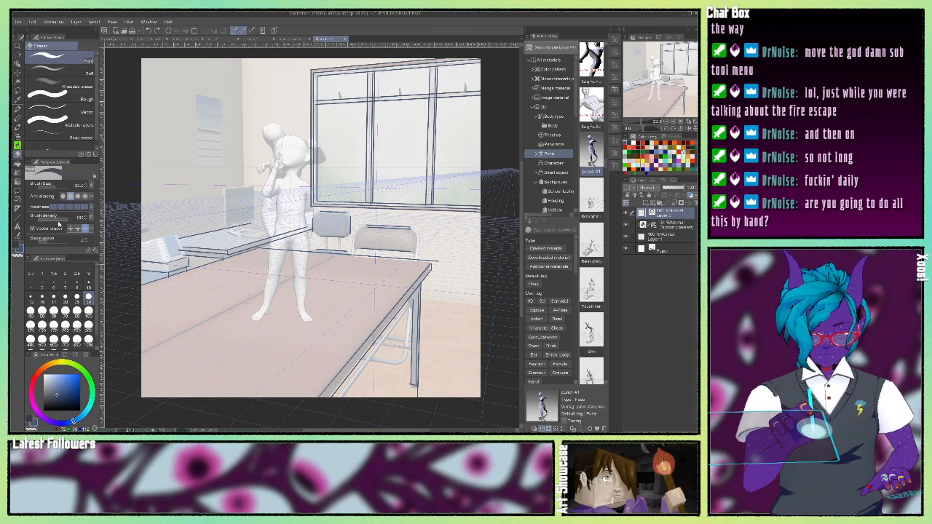
left_click(80, 229)
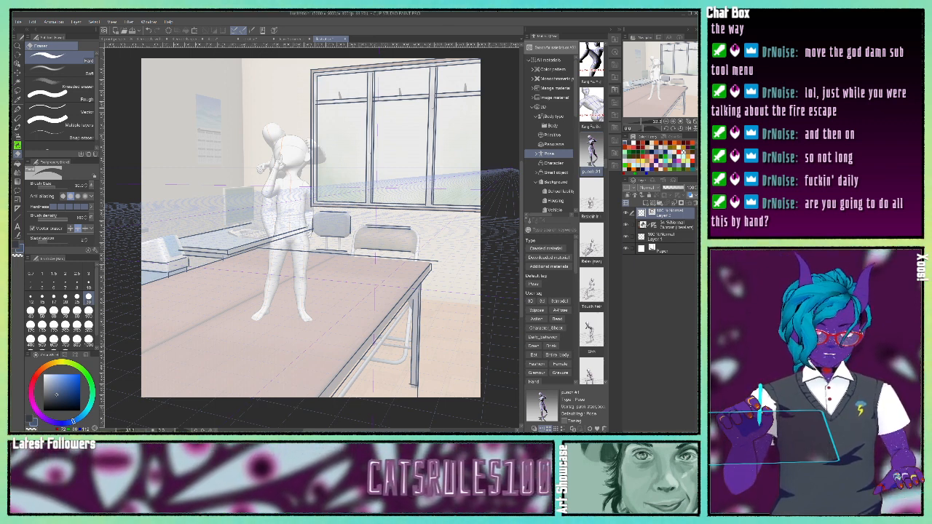
left_click(18, 112)
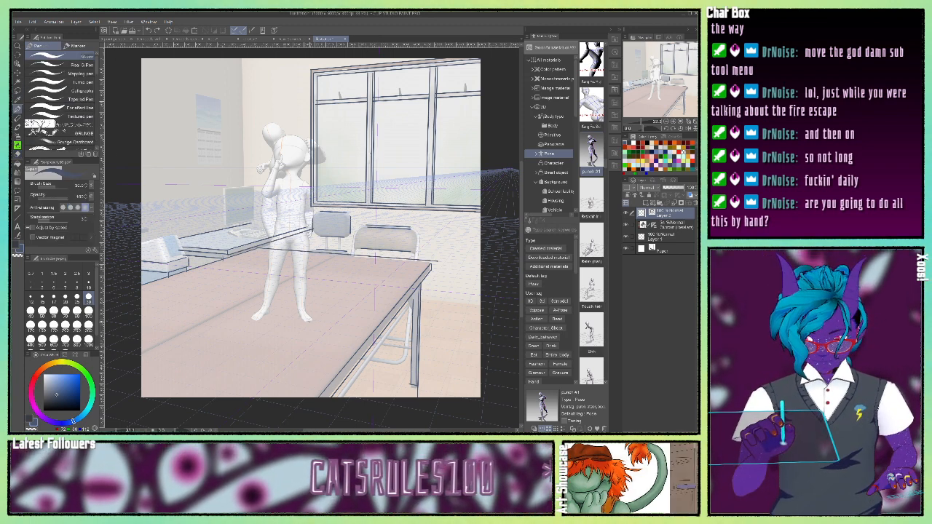
Step: Draw a tall perspective box around the standing figure, from its shoulders down to its feet
mouse_move(309, 321)
left_mouse_down()
mouse_move(310, 169)
mouse_move(268, 233)
mouse_move(269, 318)
left_mouse_up()
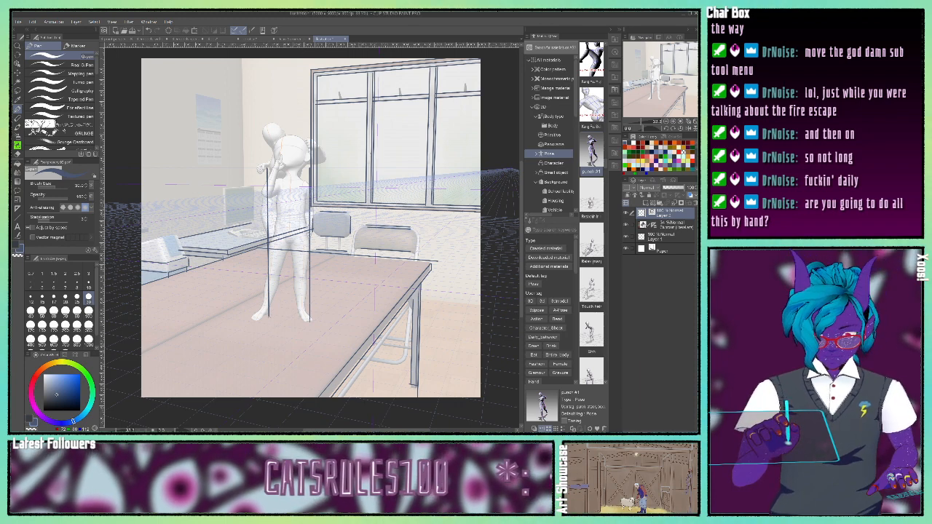
left_click_drag(268, 319, 310, 319)
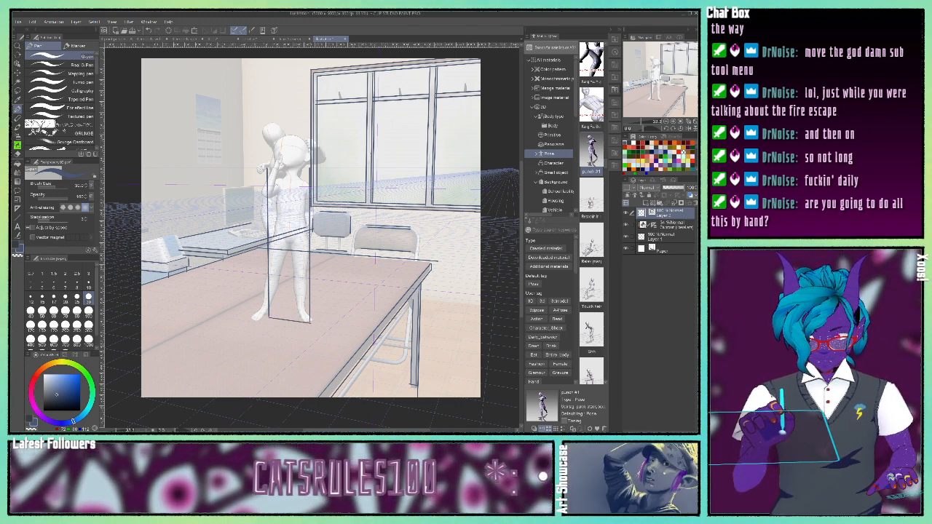
left_click_drag(268, 167, 310, 168)
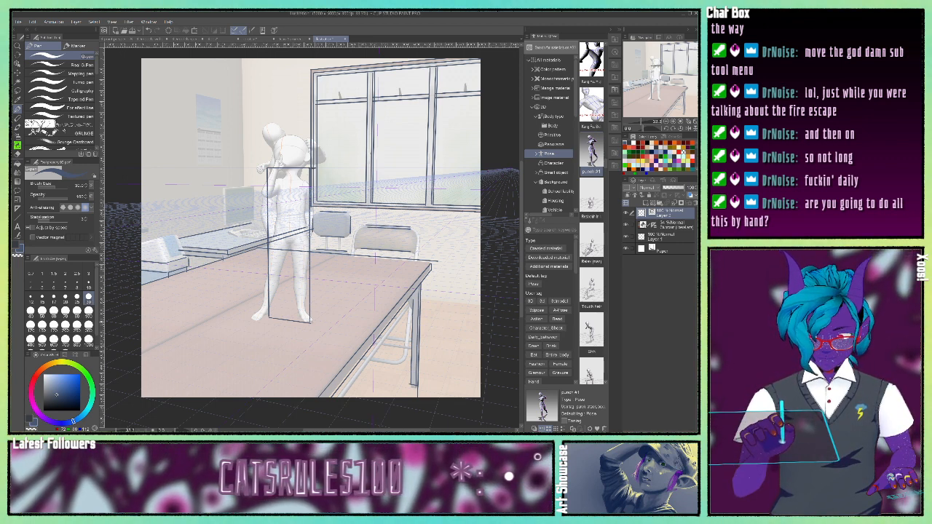
left_click_drag(270, 320, 318, 321)
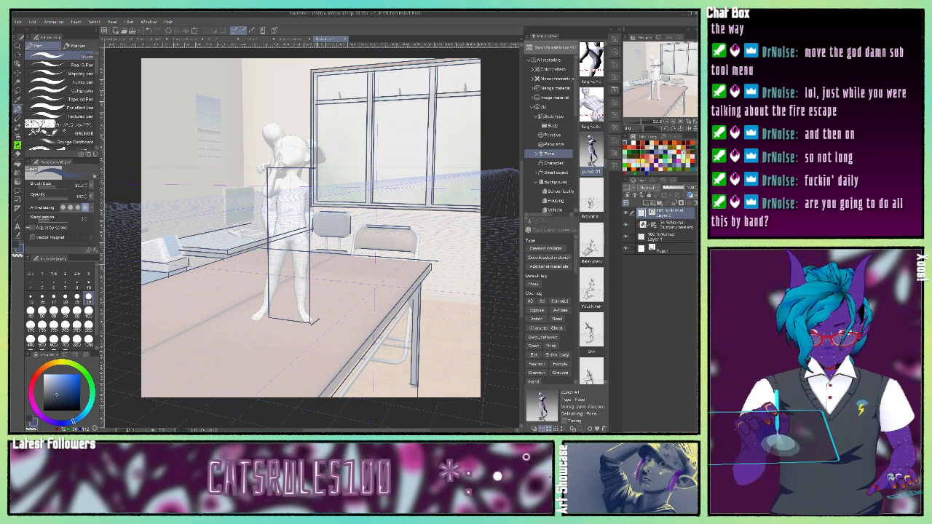
left_click_drag(316, 167, 316, 312)
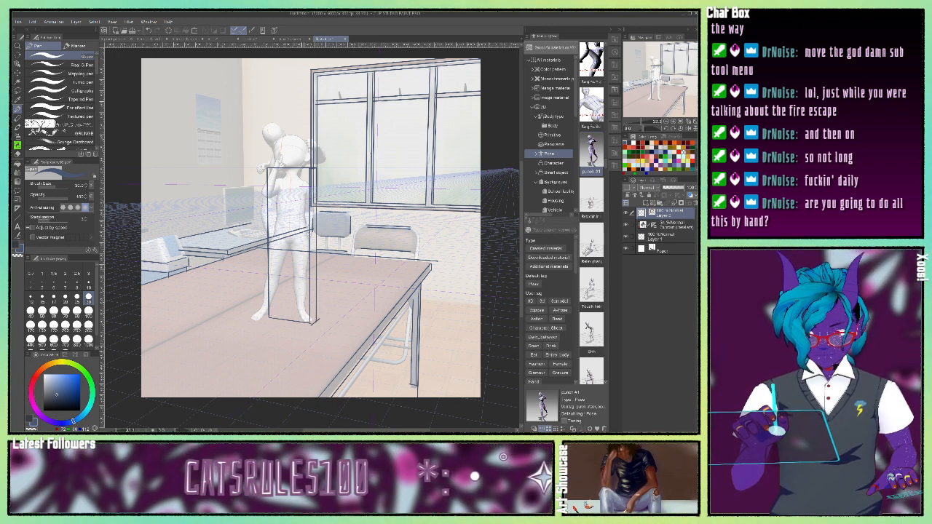
left_click_drag(268, 167, 316, 167)
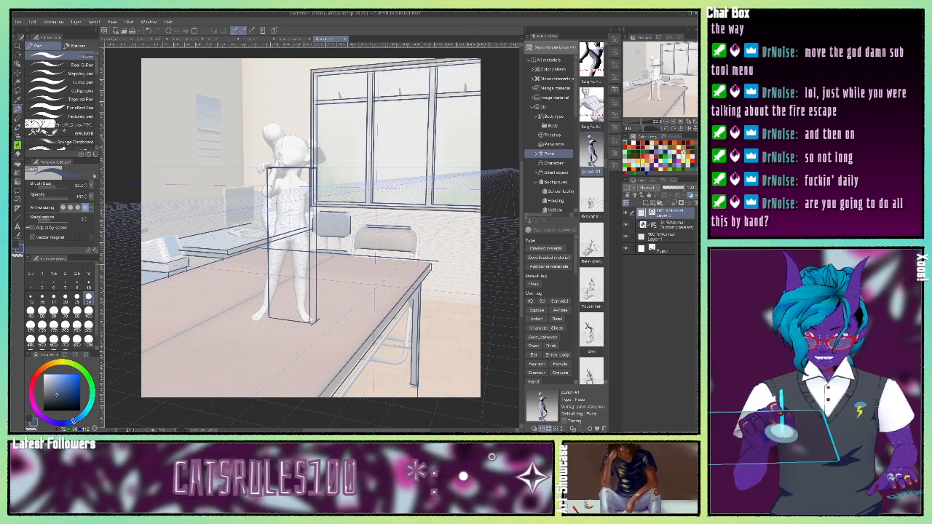
Step: Add horizontal guide lines across the figure's box just below its upper edge and at hip height
left_click_drag(272, 178, 300, 179)
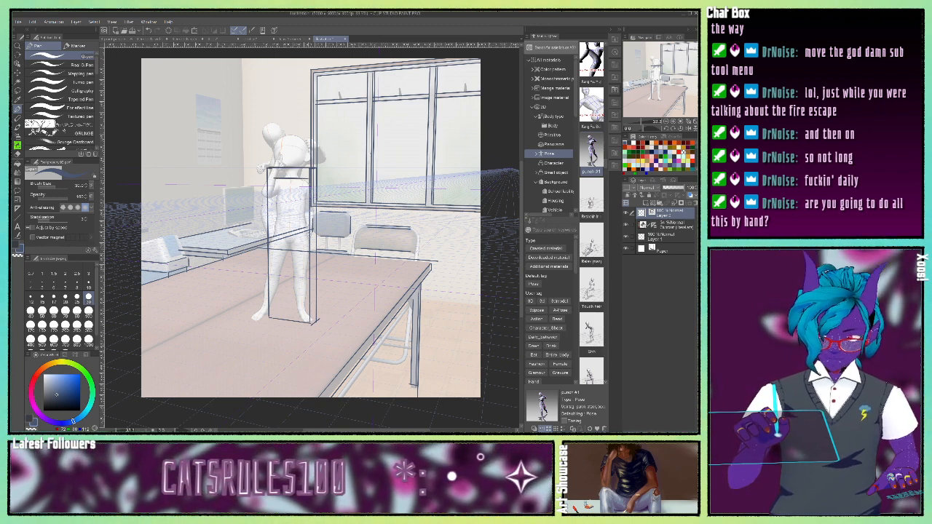
key("ctrl+z")
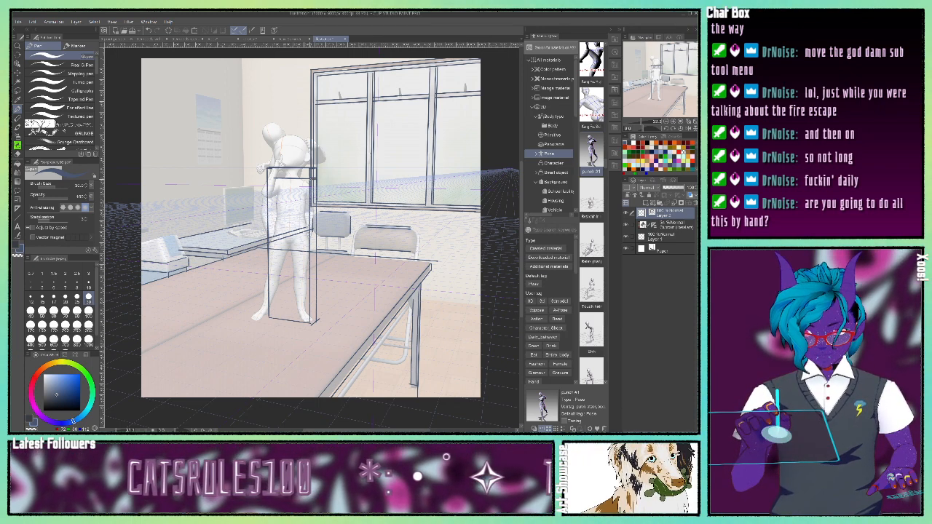
left_click_drag(312, 179, 268, 178)
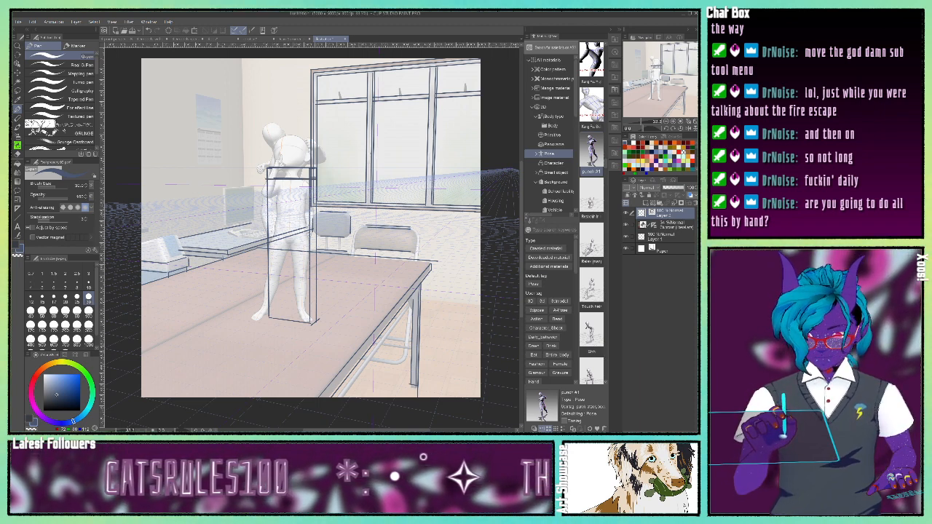
left_click_drag(268, 234, 299, 232)
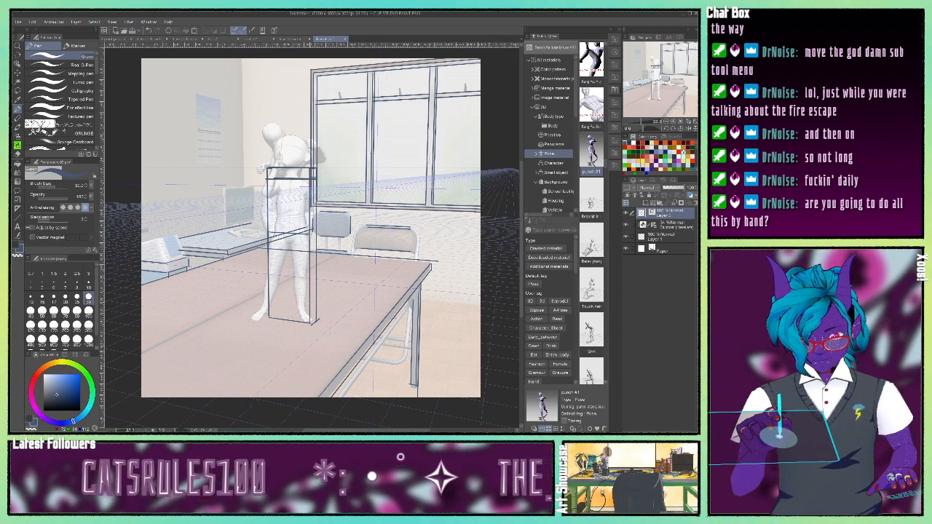
left_click_drag(315, 233, 276, 230)
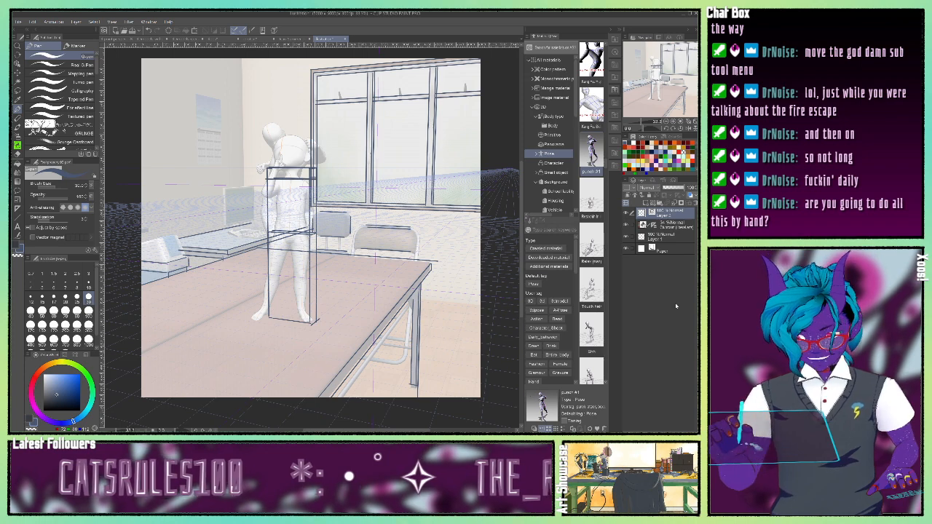
Step: Add a new layer, hide the 3D scene, and sketch the character's shoulder and torso outlines inside the guide box
left_click(648, 196)
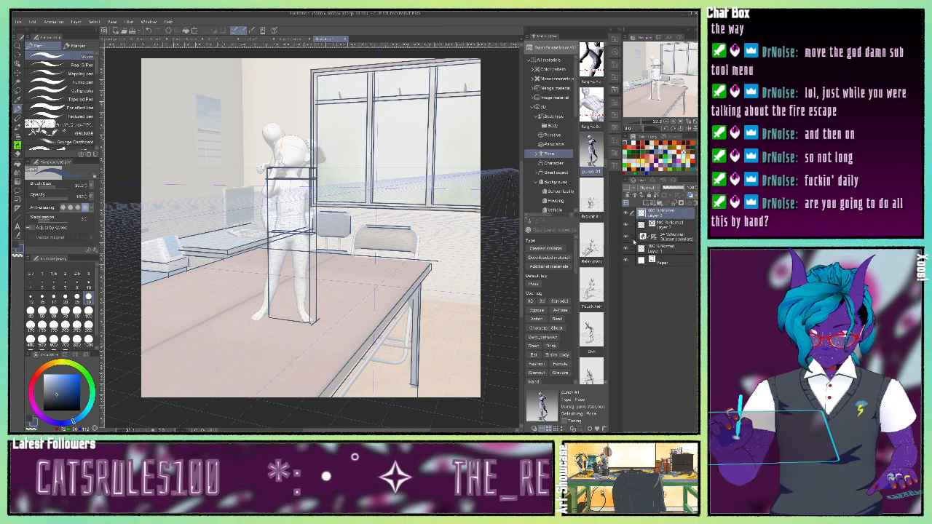
left_click(626, 237)
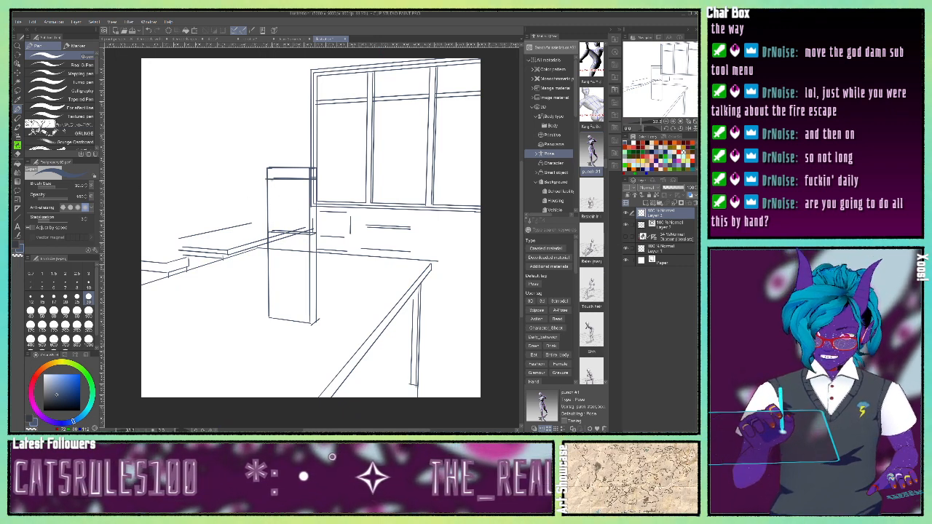
left_click_drag(270, 191, 277, 180)
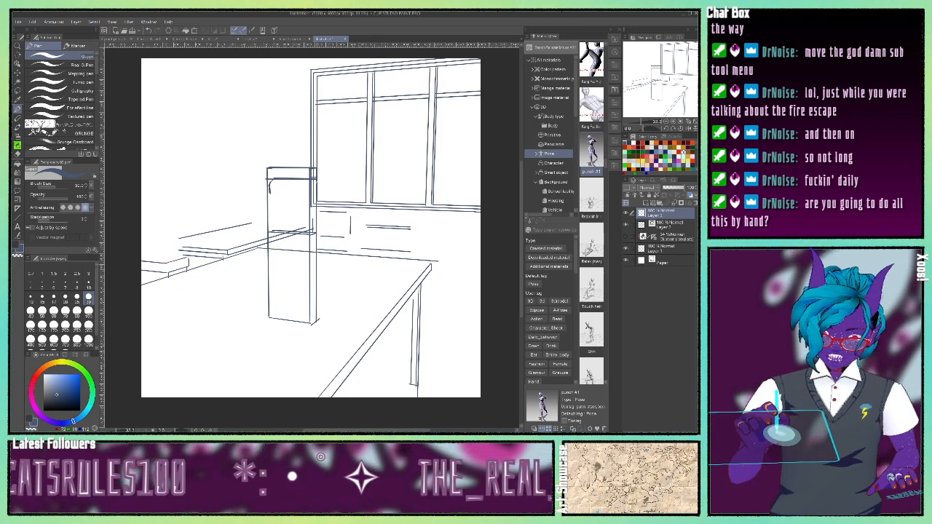
left_click_drag(313, 205, 310, 231)
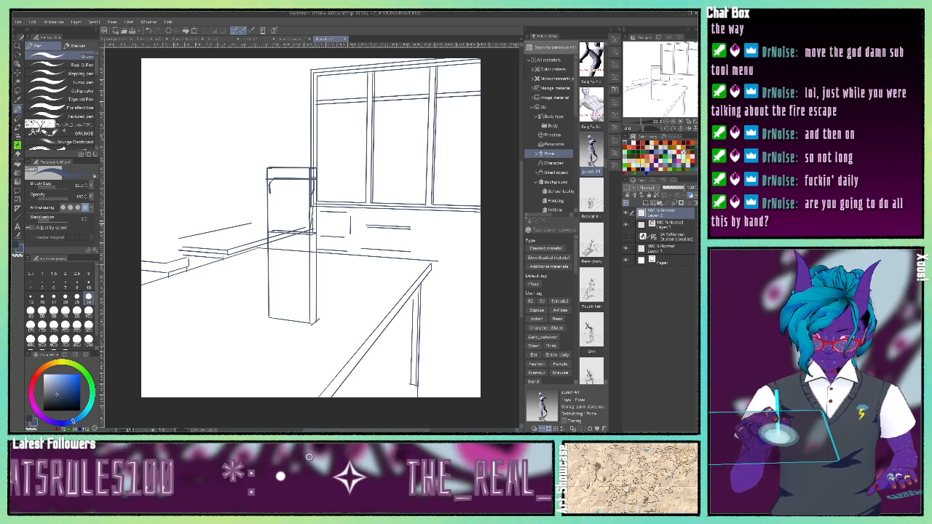
Step: Sketch the character's outer side and both legs inside the guide box, reaching down to its base
left_click_drag(271, 194, 273, 304)
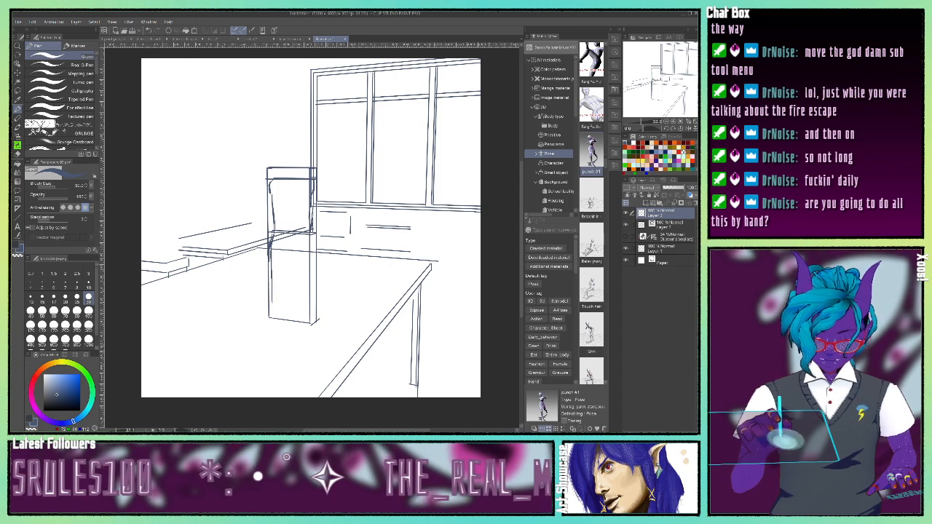
left_click_drag(314, 234, 308, 323)
left_click_drag(292, 259, 295, 324)
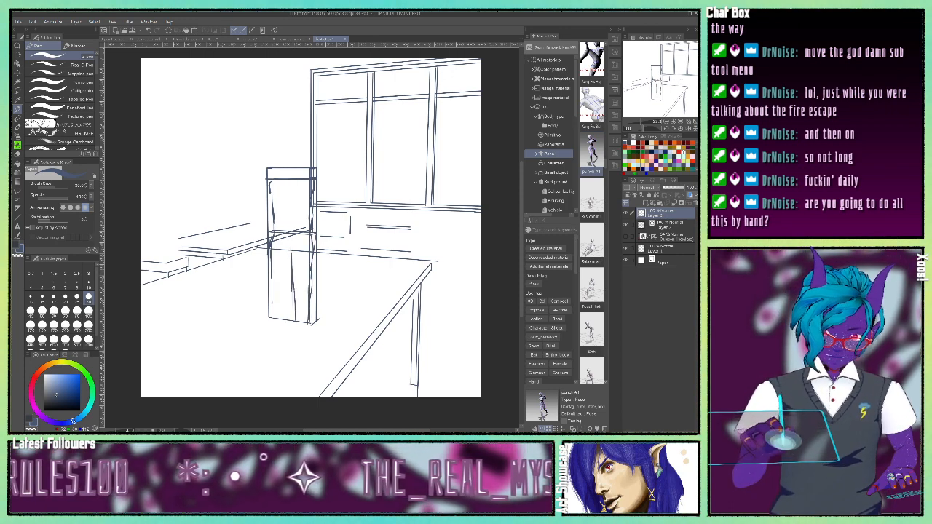
left_click_drag(294, 288, 298, 321)
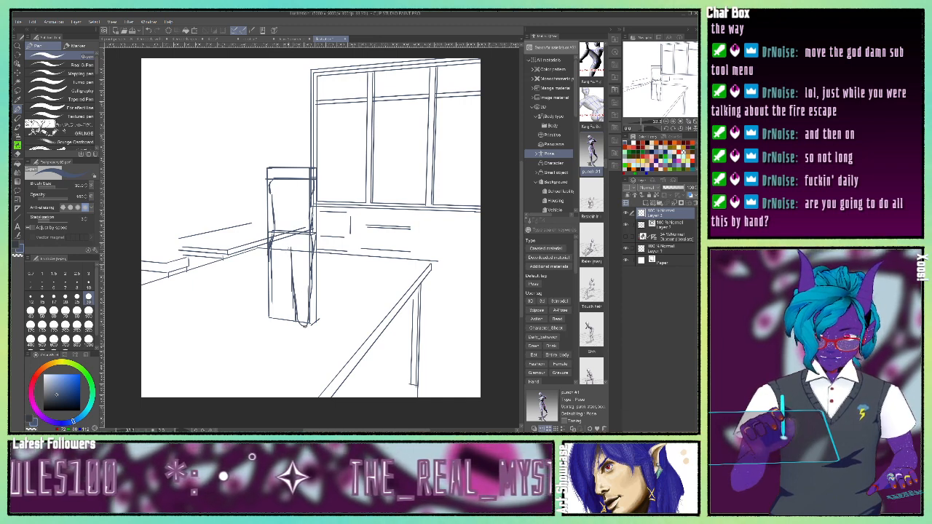
mouse_move(289, 254)
left_mouse_down()
mouse_move(281, 319)
mouse_move(273, 284)
left_mouse_up()
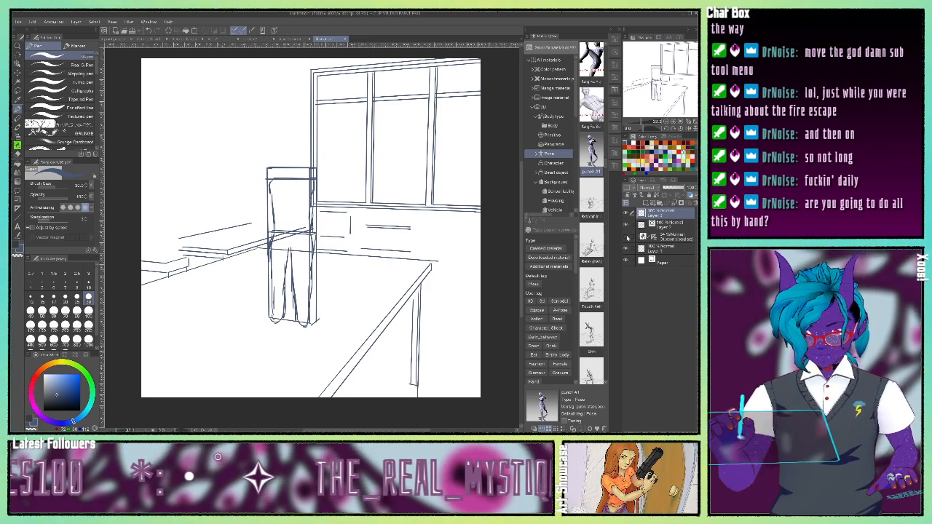
Step: Show the 3D scene again, select the child figure standing on the table with the Object tool, and scale it up
left_click(627, 238)
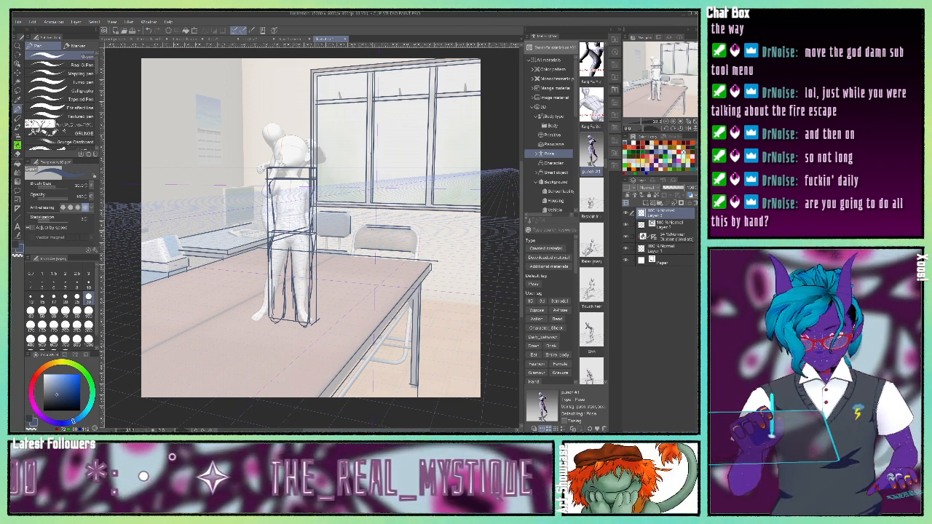
left_click(17, 64)
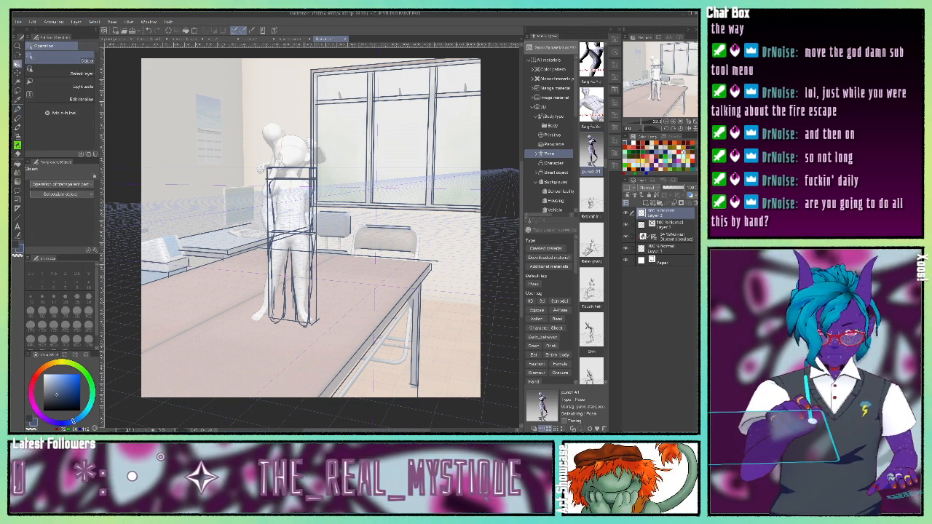
left_click(670, 226)
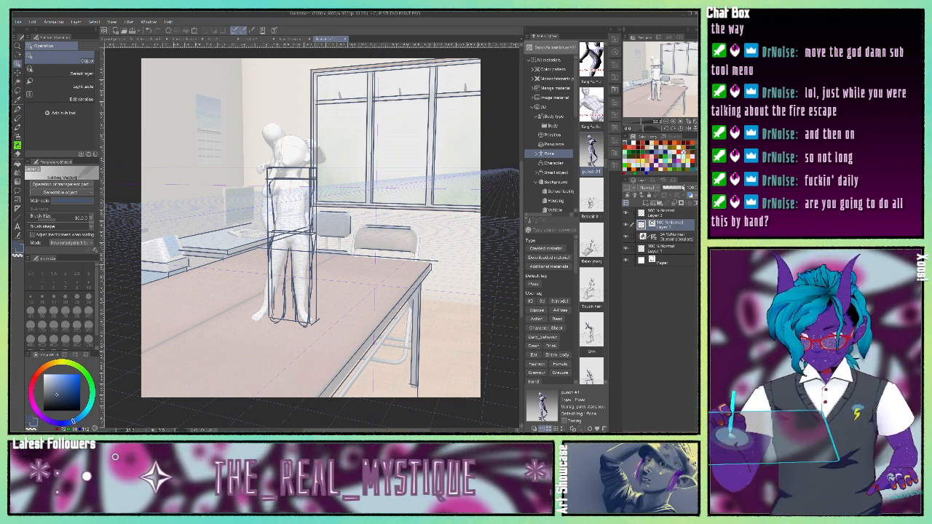
left_click(662, 237)
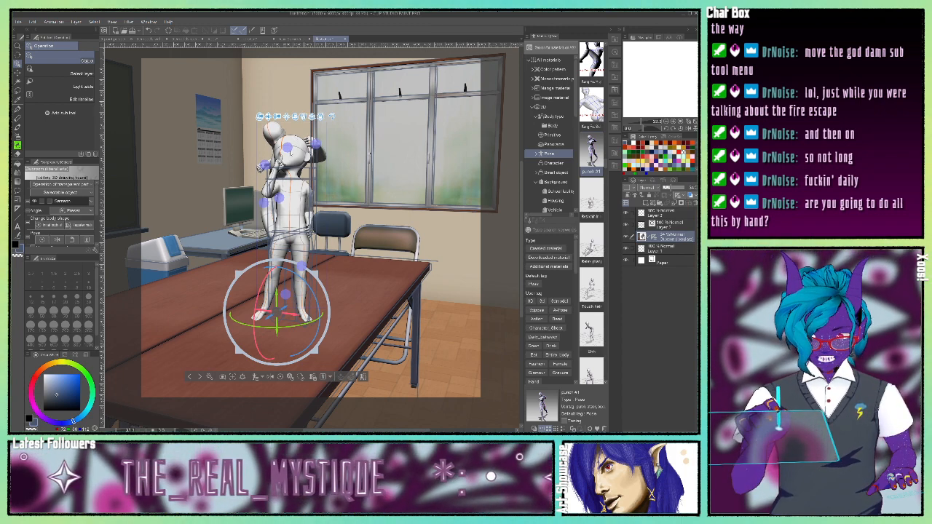
left_click(293, 192)
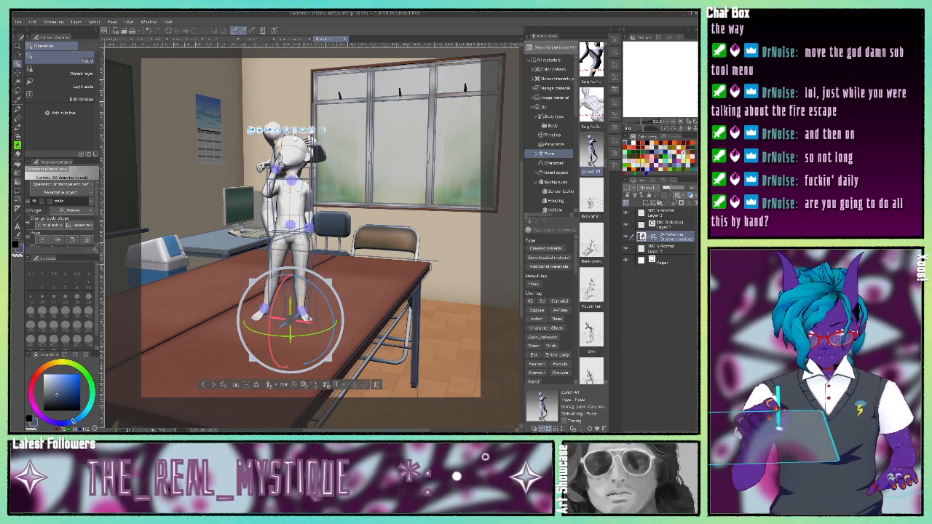
left_click_drag(296, 143, 293, 135)
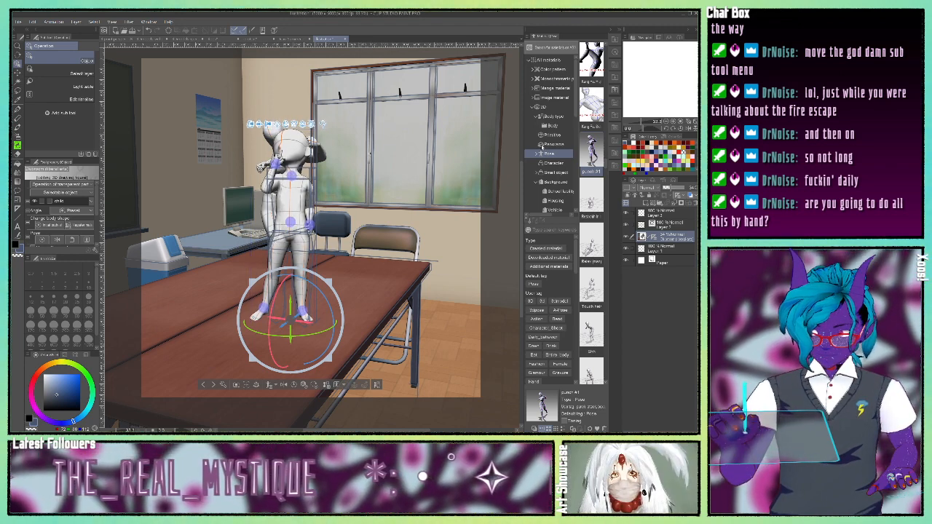
mouse_move(542, 148)
left_mouse_down()
mouse_move(539, 170)
mouse_move(542, 158)
left_mouse_up()
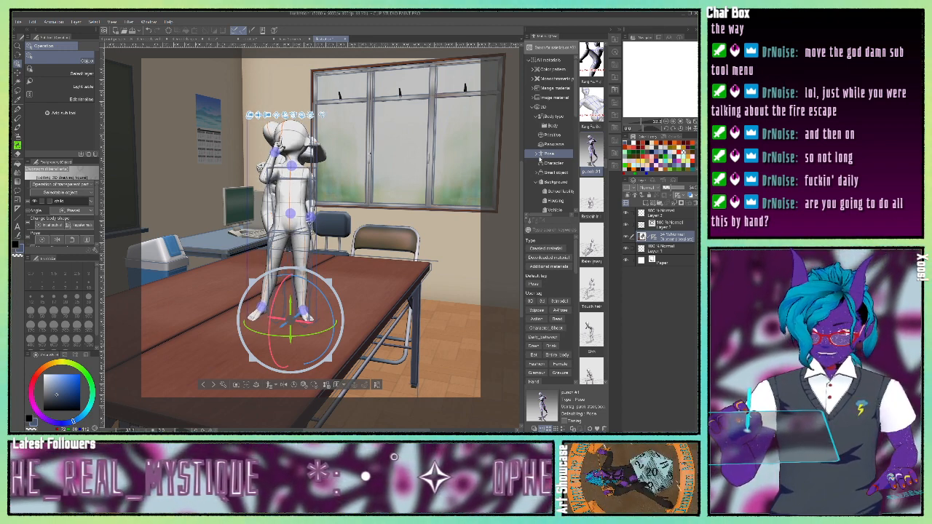
left_click_drag(542, 157, 541, 158)
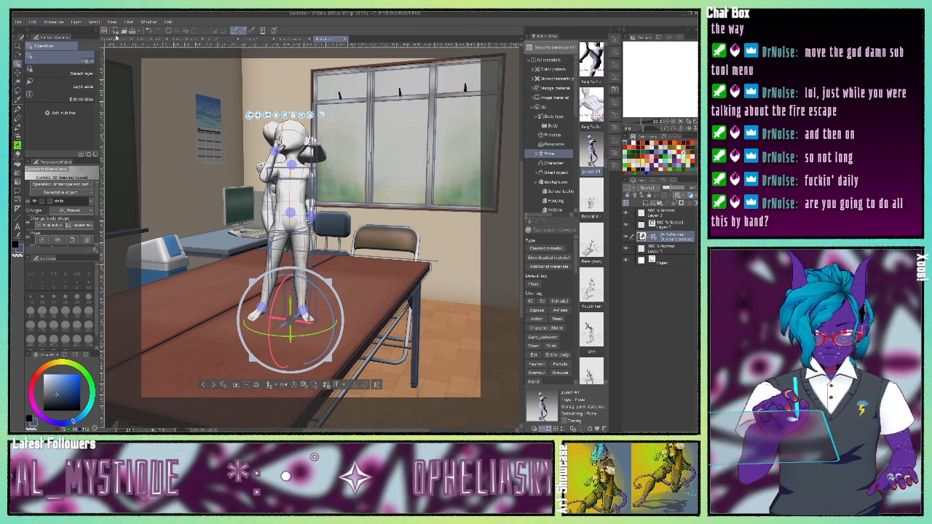
Step: Look through the other open perspective and character artworks, and return to the clubroom scene
left_click(115, 41)
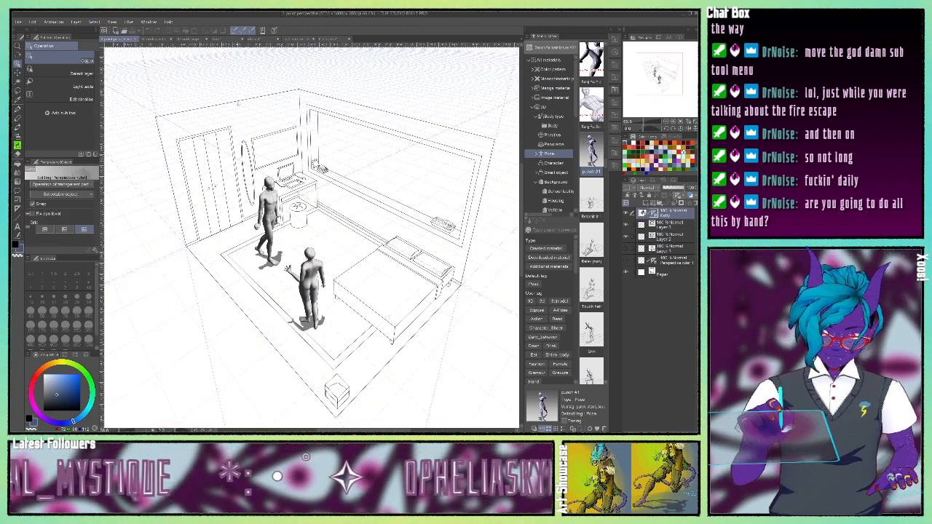
left_click(156, 39)
left_click(201, 39)
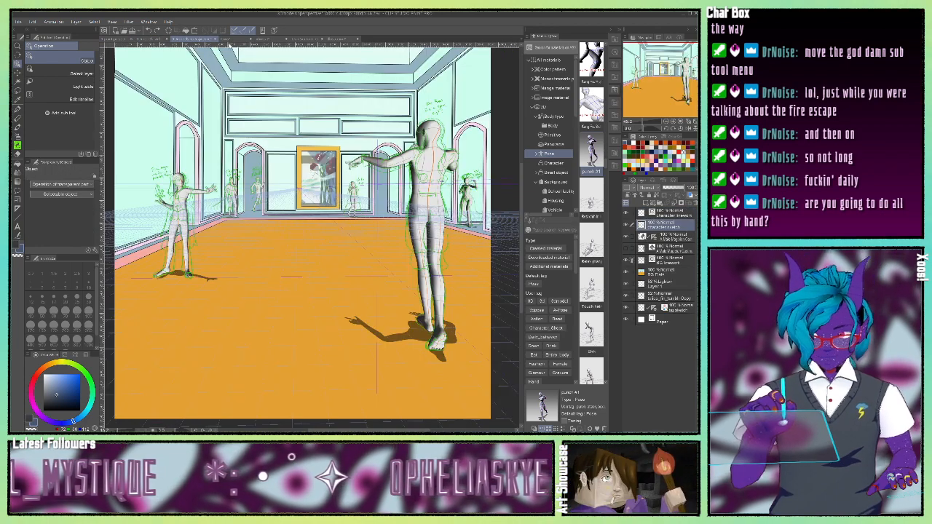
left_click(238, 39)
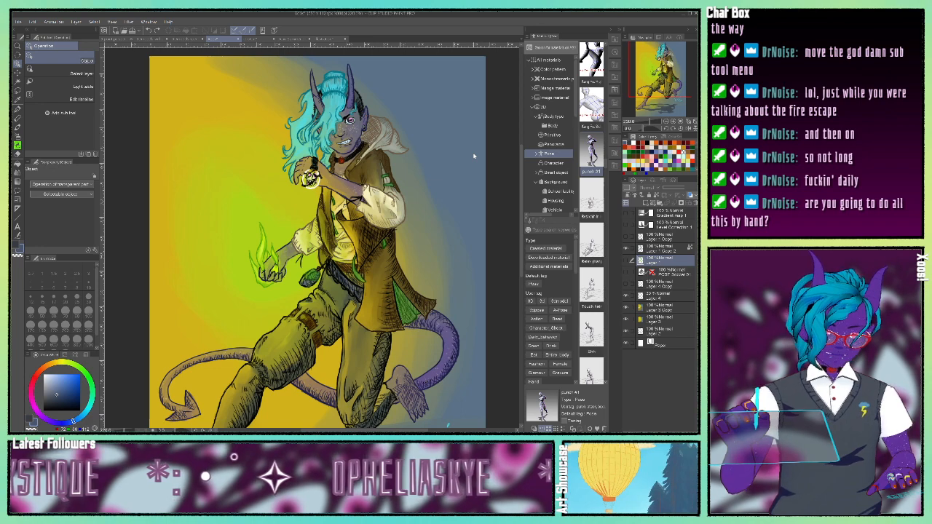
left_click(332, 39)
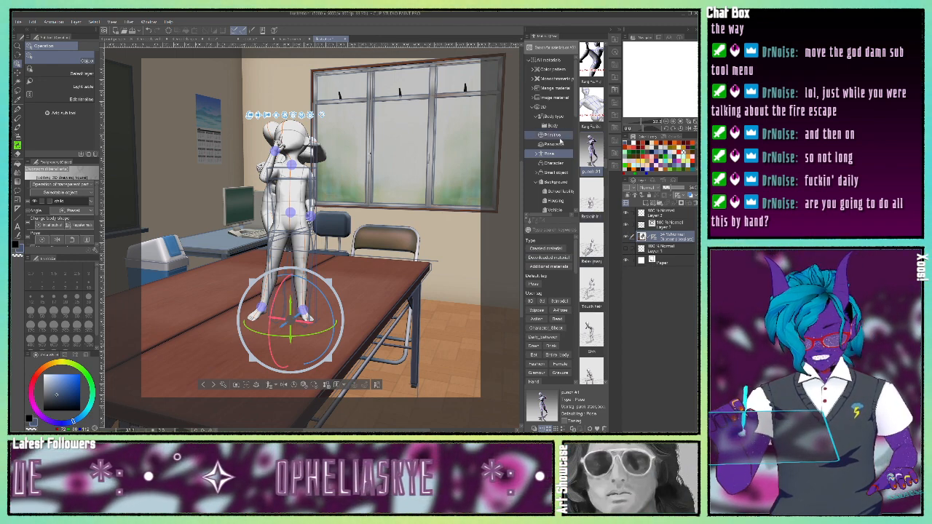
Step: Add the pile of books from the small object 3D materials onto the table beside the figures
left_click(554, 173)
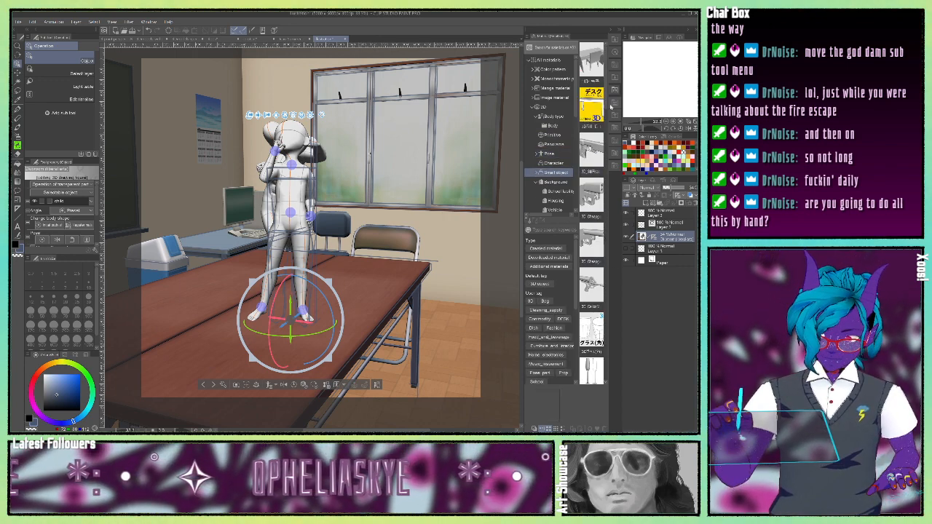
left_click_drag(606, 102, 604, 149)
left_click(597, 140)
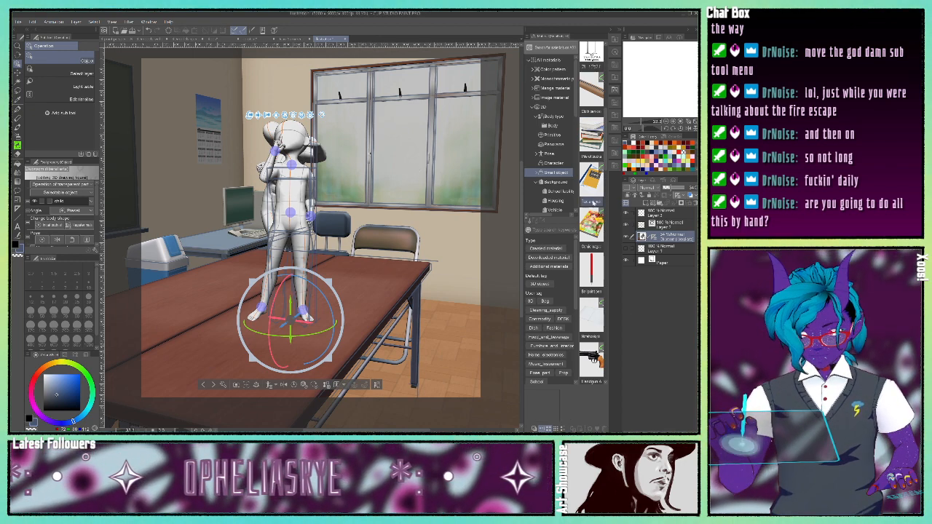
left_click_drag(366, 276, 367, 277)
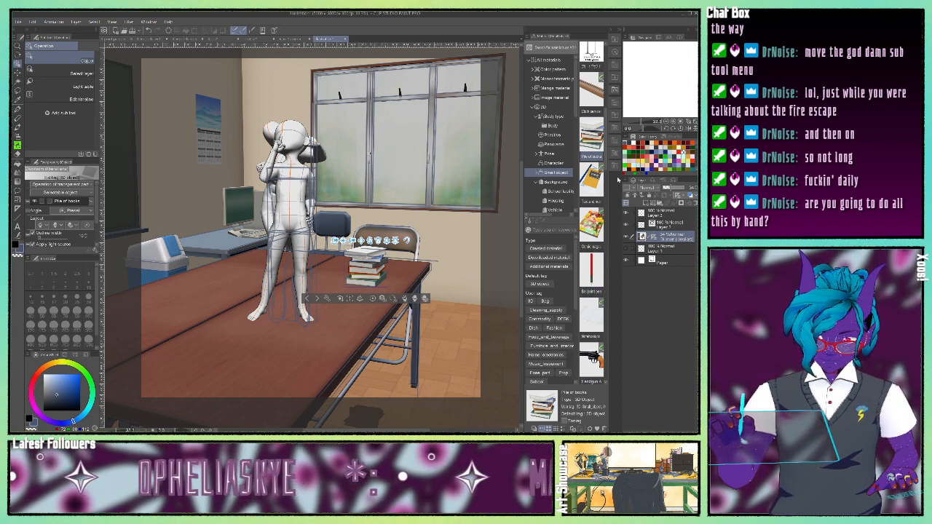
Step: Add a 3D handgun from the small object materials to the back desk and rotate it to lie flat
scroll(601, 121, "up", 3)
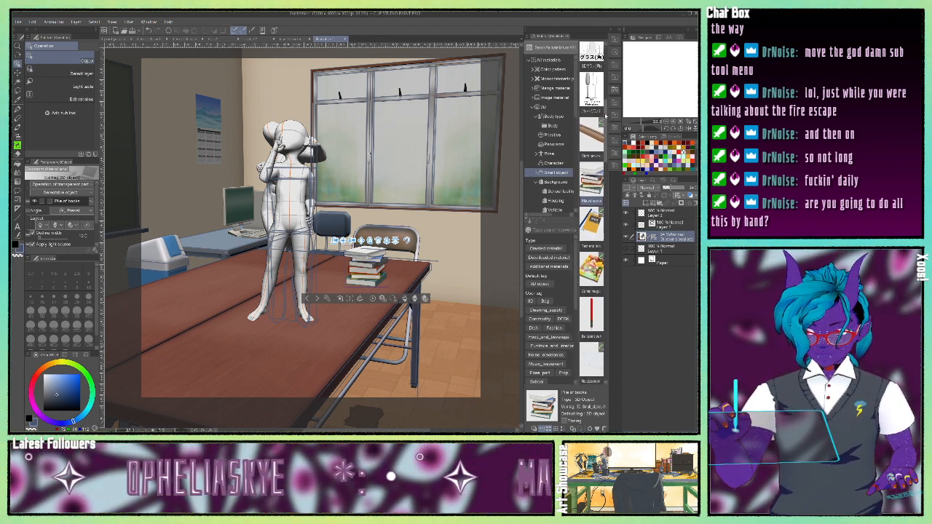
scroll(601, 120, "up", 4)
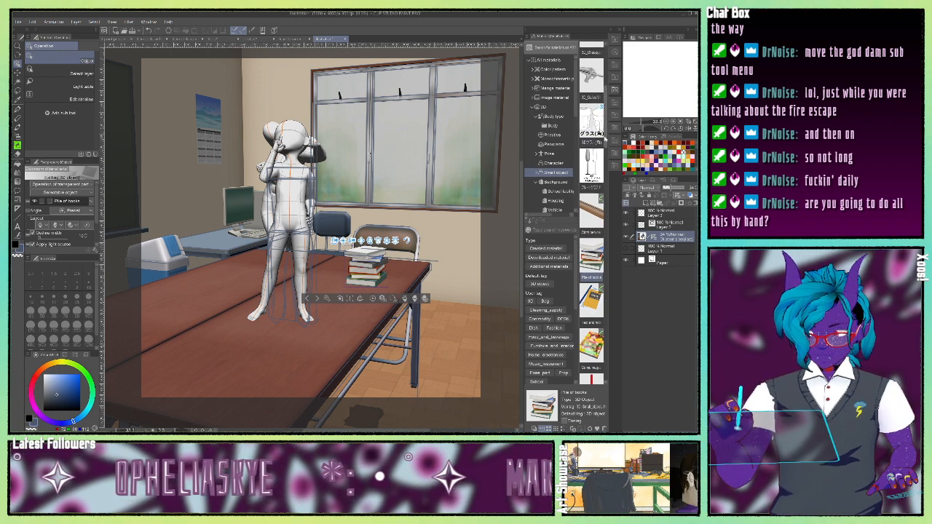
left_click_drag(605, 138, 217, 247)
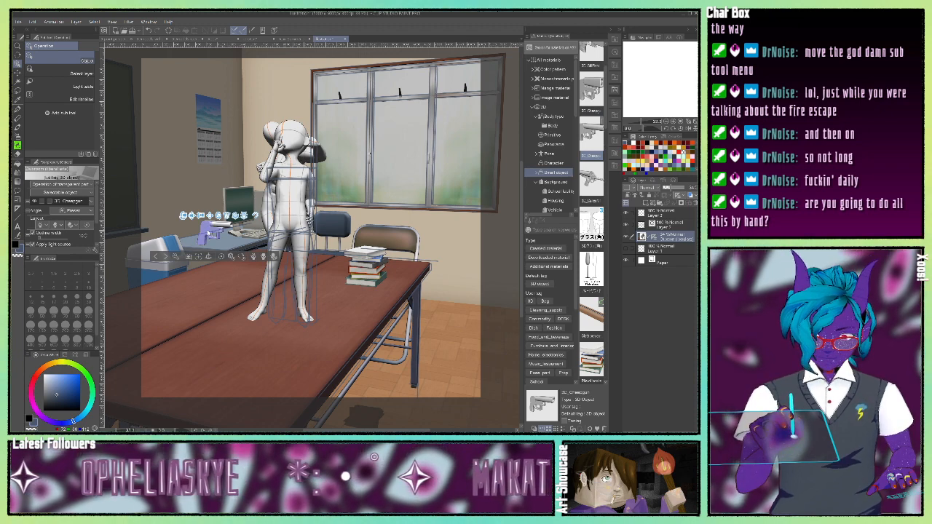
left_click(209, 232)
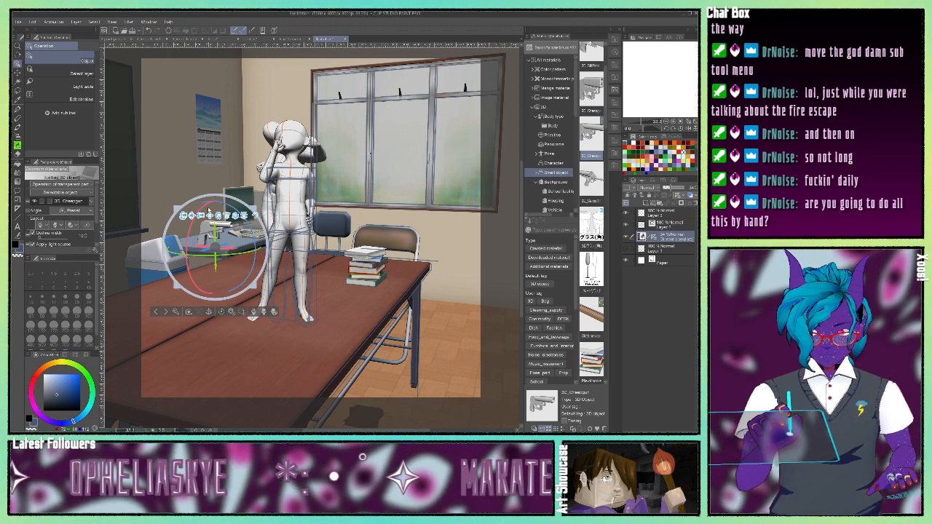
left_click_drag(192, 224, 233, 185)
left_click_drag(436, 351, 411, 350)
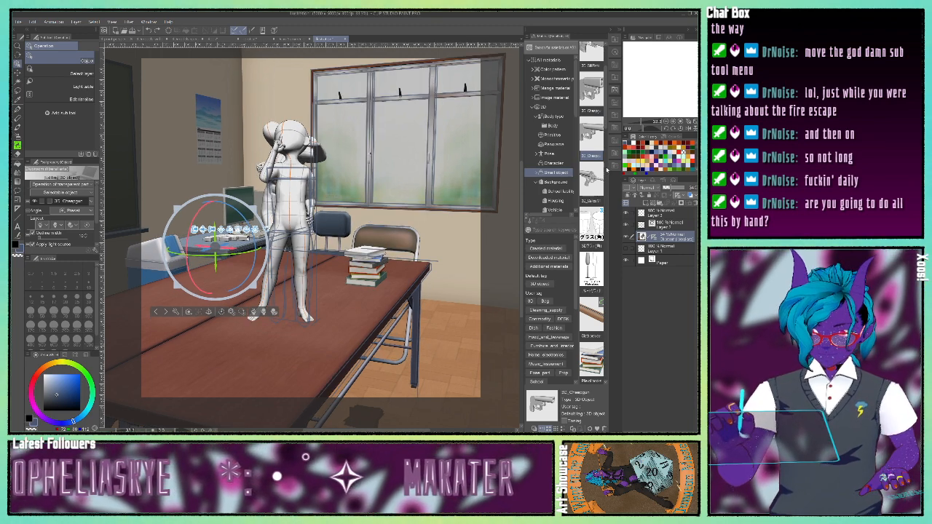
Step: Add the Fan from the small object materials to the scene next to the standing figures, undoing the accidental view change
left_click_drag(609, 116, 608, 225)
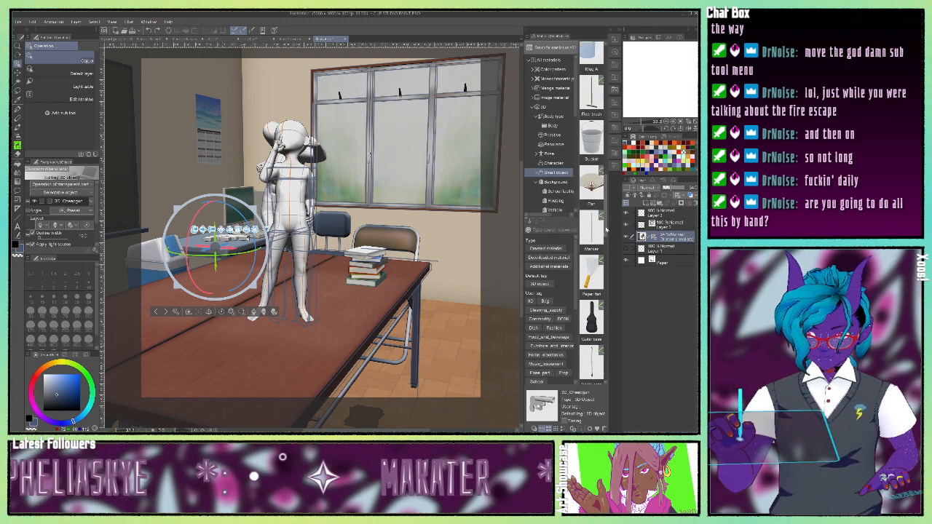
left_click(591, 207)
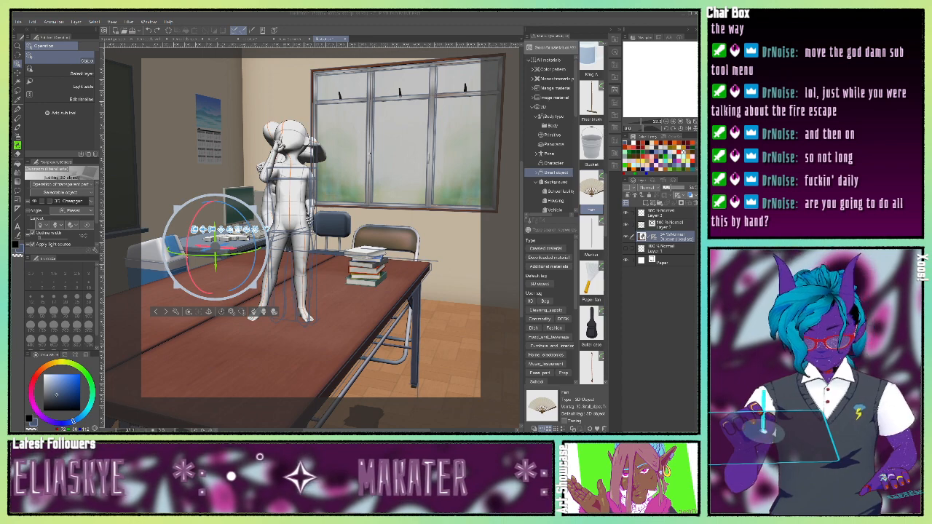
left_click(157, 30)
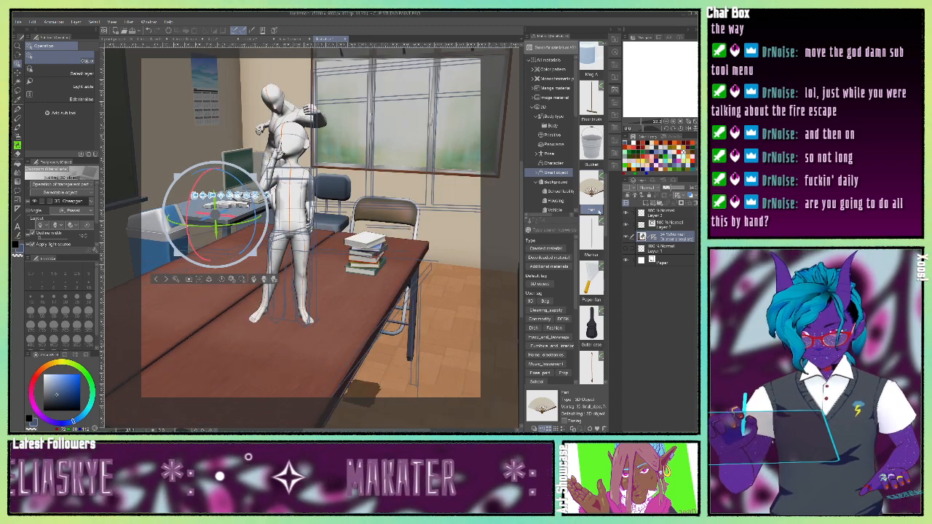
key("ctrl+z")
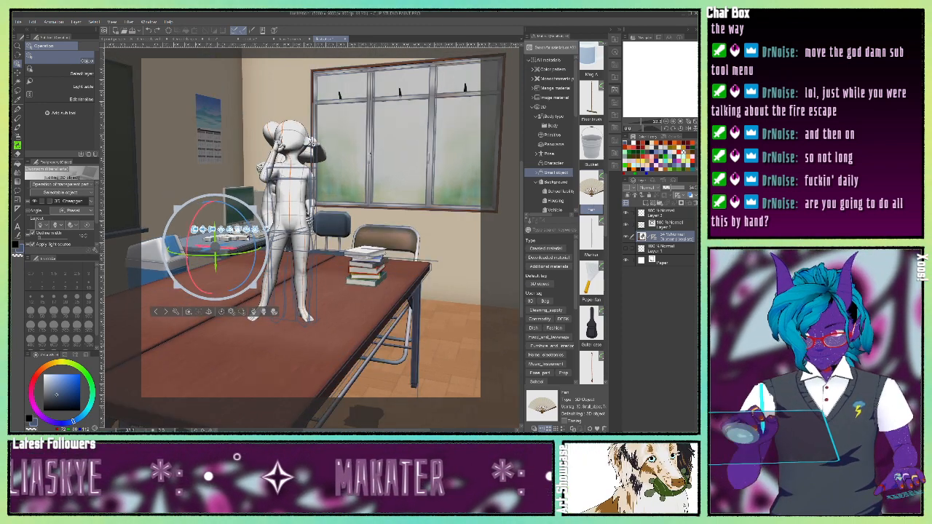
left_click_drag(327, 177, 328, 178)
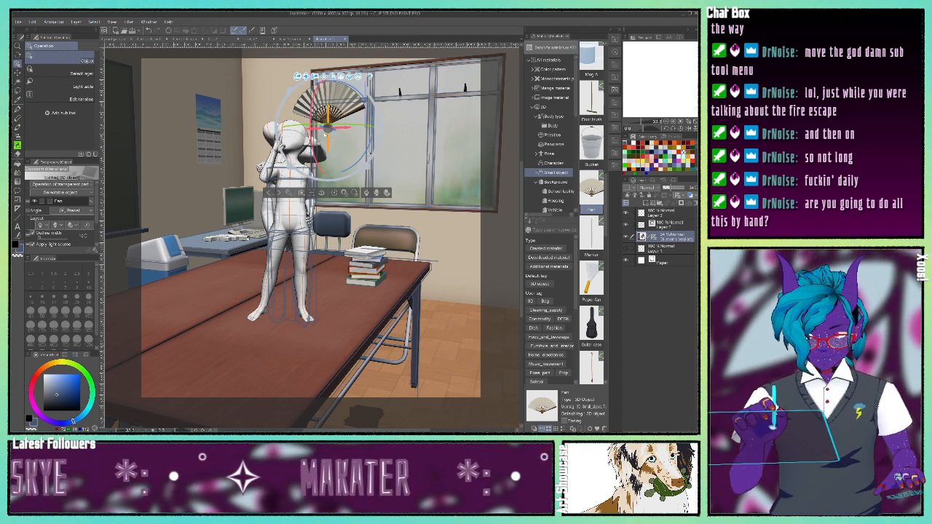
Step: Shrink the fan and move it to the standing figure's raised hand
left_click_drag(325, 133, 353, 142)
left_click_drag(390, 113, 427, 125)
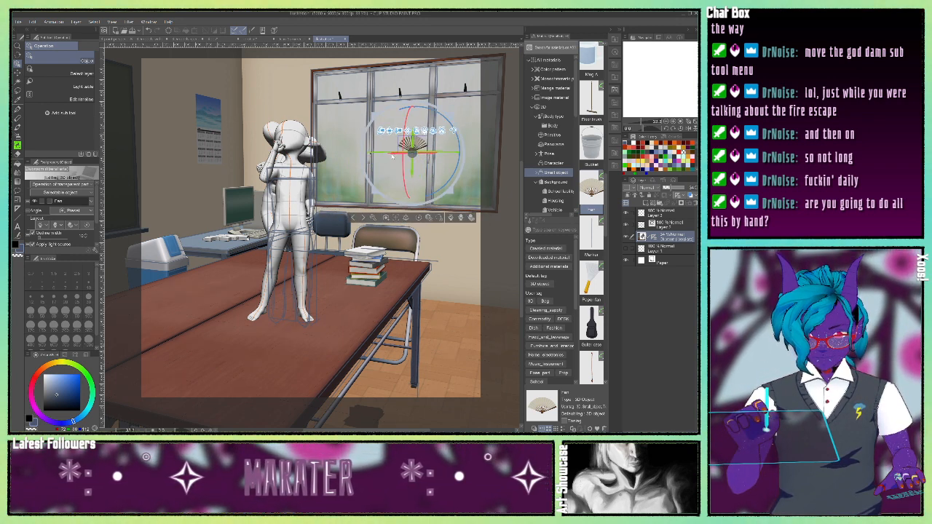
left_click_drag(392, 156, 271, 138)
key("ctrl+z")
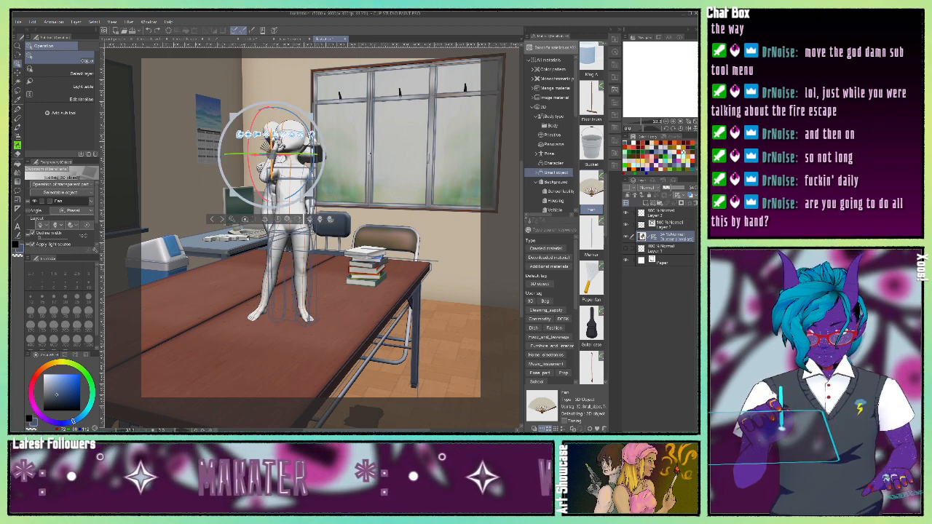
Step: Raise the fan above the standing figures' heads
left_click_drag(272, 172, 272, 121)
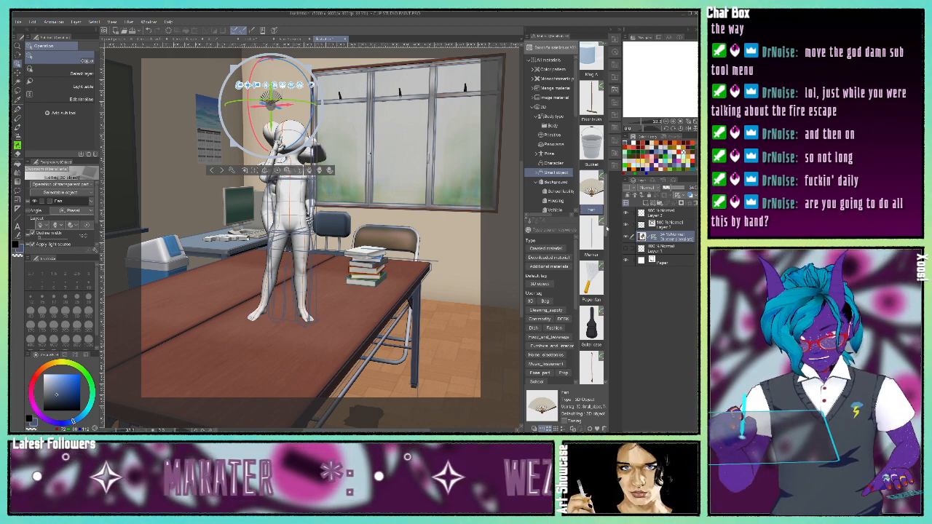
Step: Add the guitar case from the small object 3D materials to the scene at the table's far end
scroll(607, 228, "down", 5)
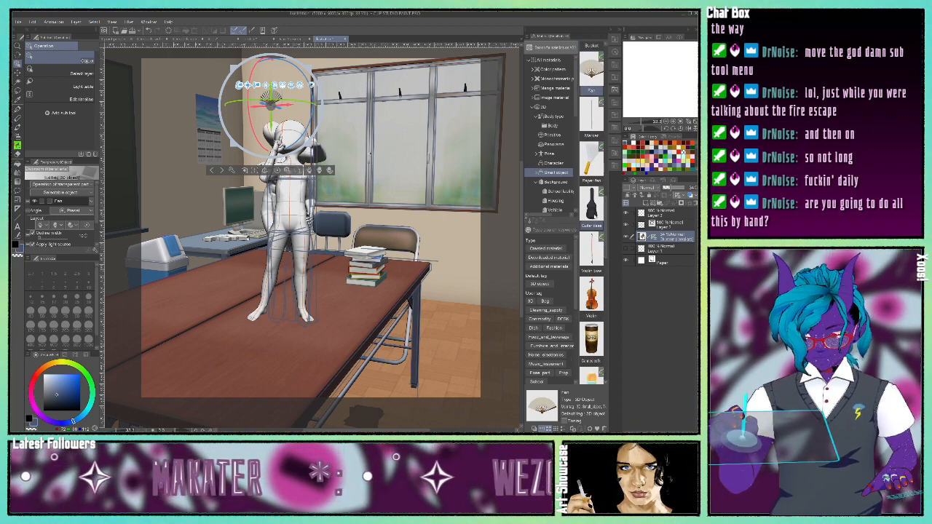
left_click(591, 207)
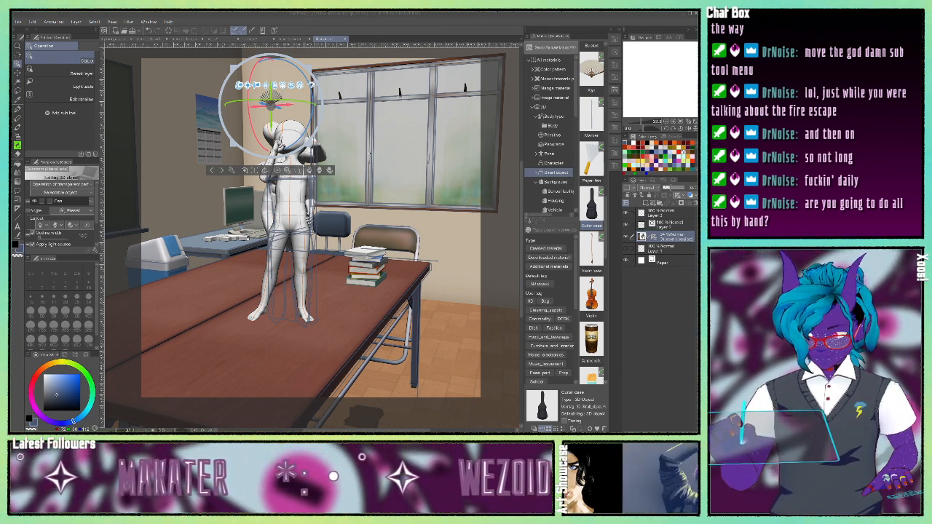
left_click(600, 320)
left_click(591, 208)
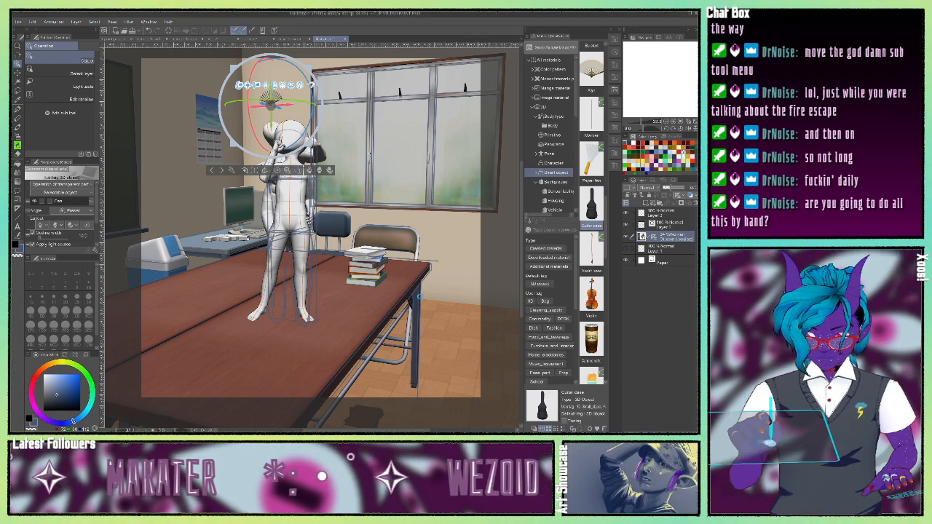
left_click_drag(419, 297, 415, 330)
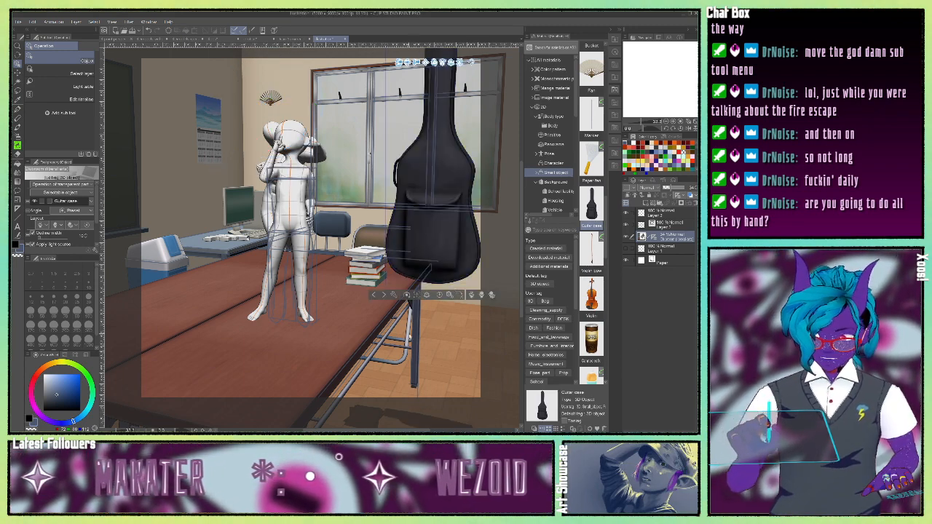
Step: Move the guitar case back onto the floor beside the table, against the window wall
left_click(427, 312)
left_click_drag(431, 295, 416, 331)
left_click_drag(433, 300, 451, 316)
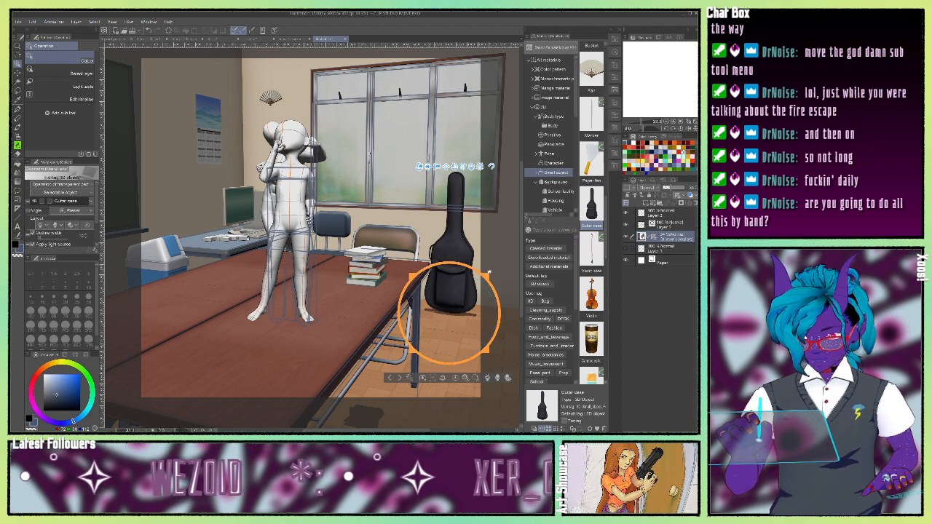
Step: Try enlarging the guitar case and restore its previous size
mouse_move(490, 273)
left_mouse_down()
mouse_move(471, 286)
mouse_move(481, 270)
left_mouse_up()
left_click_drag(589, 183, 446, 337)
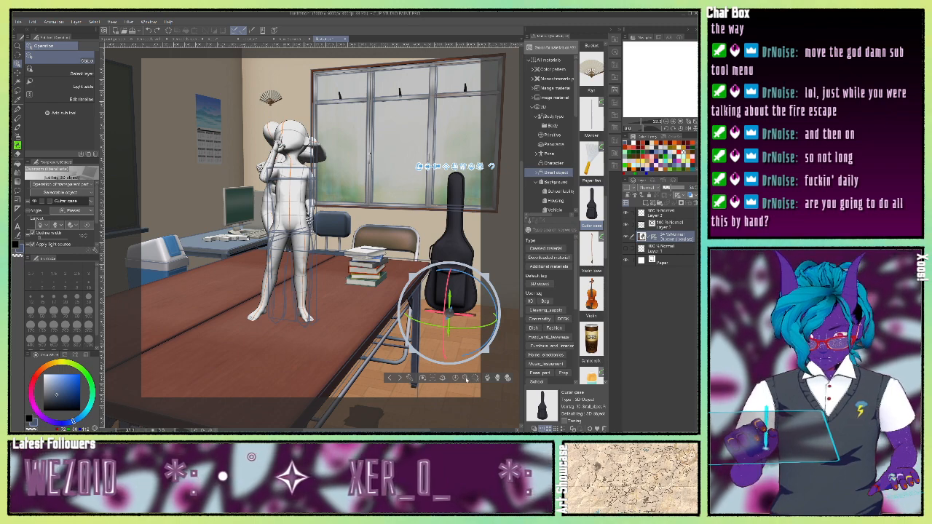
left_click_drag(484, 276, 520, 233)
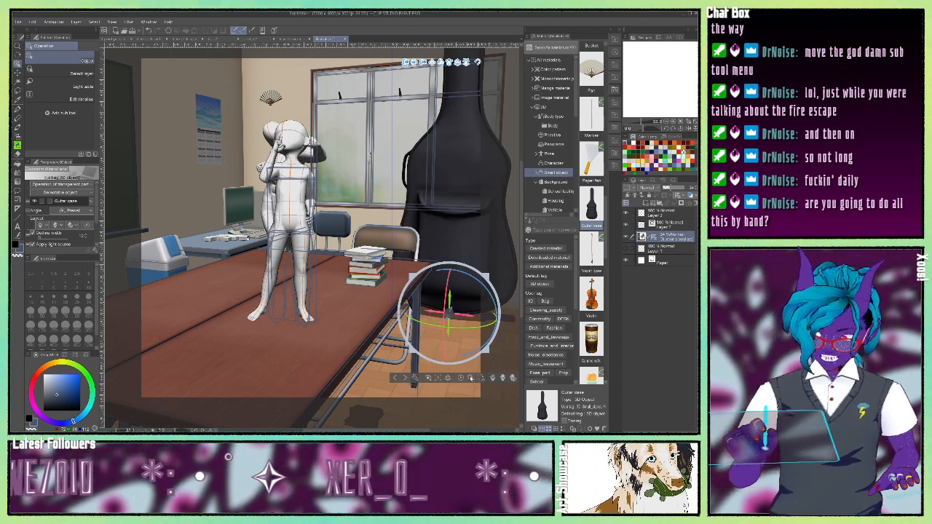
left_click(470, 378)
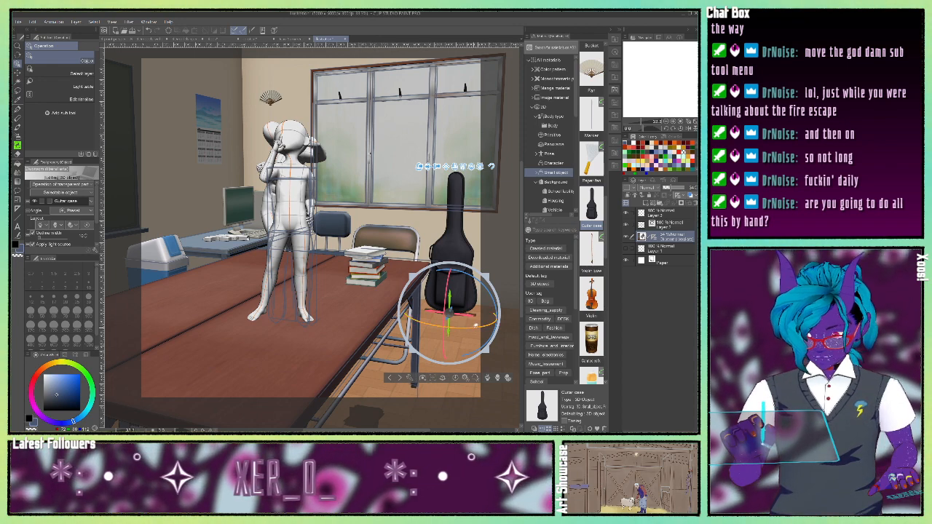
Step: Rotate the guitar case slightly about its vertical axis
left_click_drag(477, 325, 464, 352)
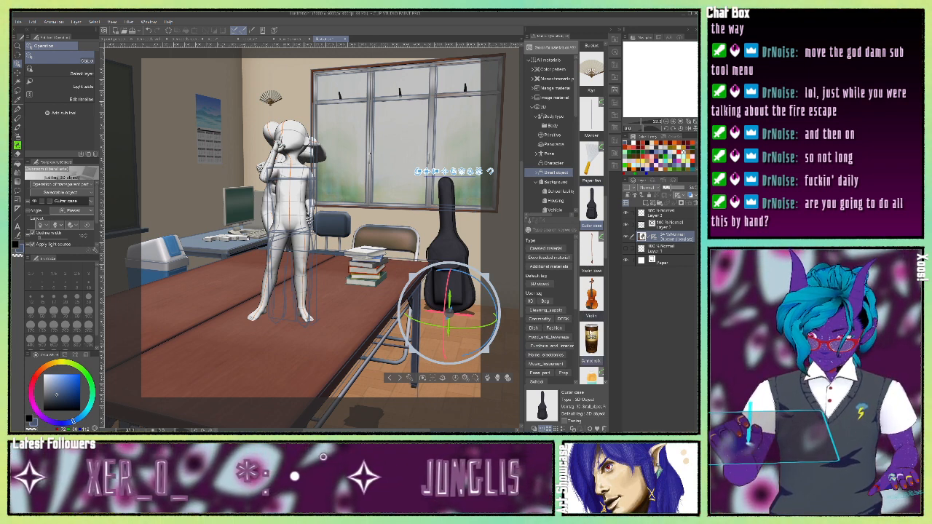
Step: Add the canned coffee from the small object materials onto the table in front of the figures
left_click(591, 336)
left_click_drag(197, 303, 197, 303)
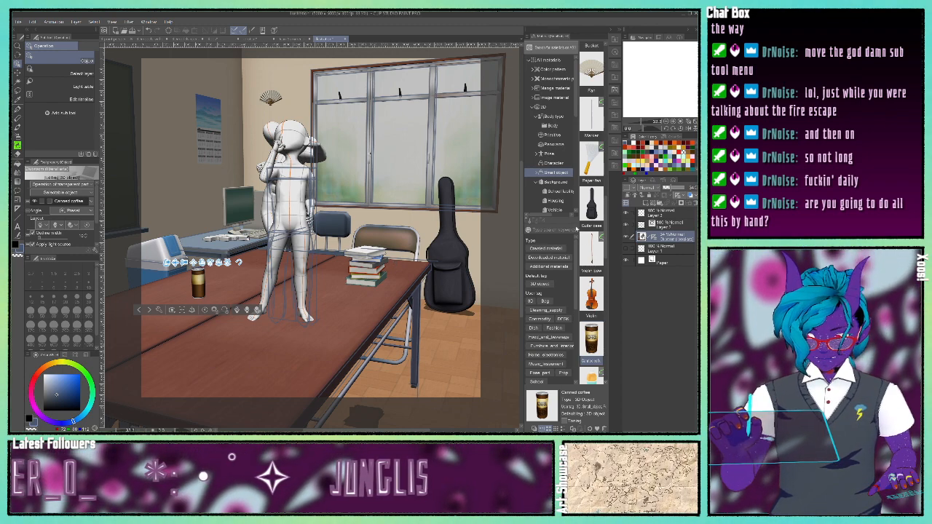
Step: Look through the remaining small object 3D materials, including furniture, vehicles and weapons
scroll(601, 299, "down", 6)
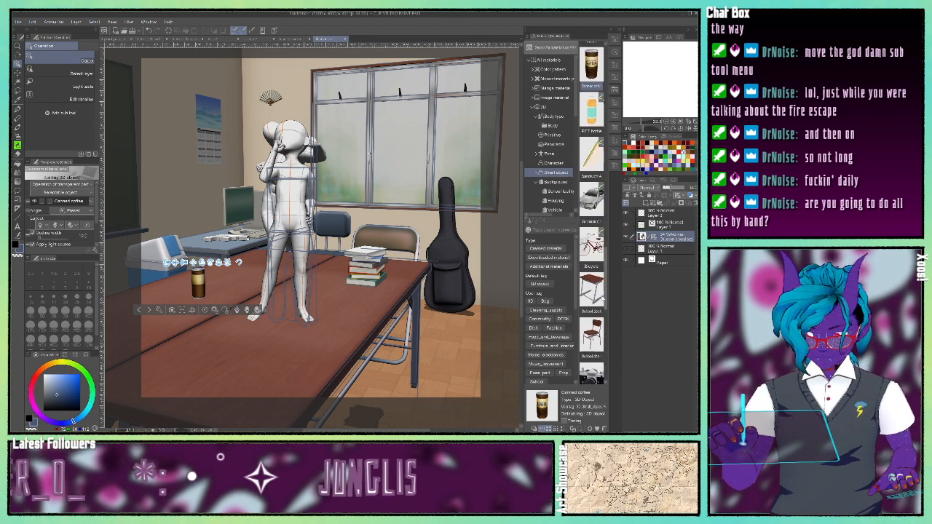
scroll(601, 298, "down", 5)
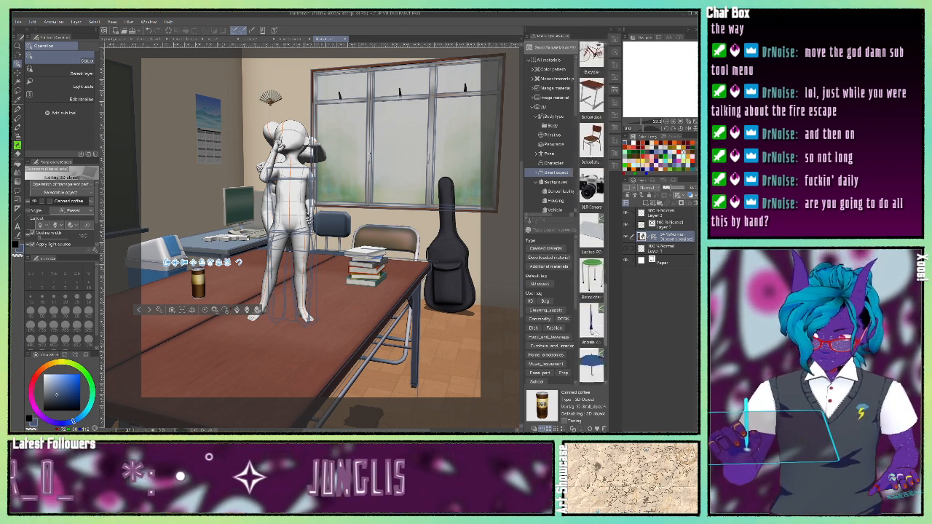
scroll(592, 211, "up", 10)
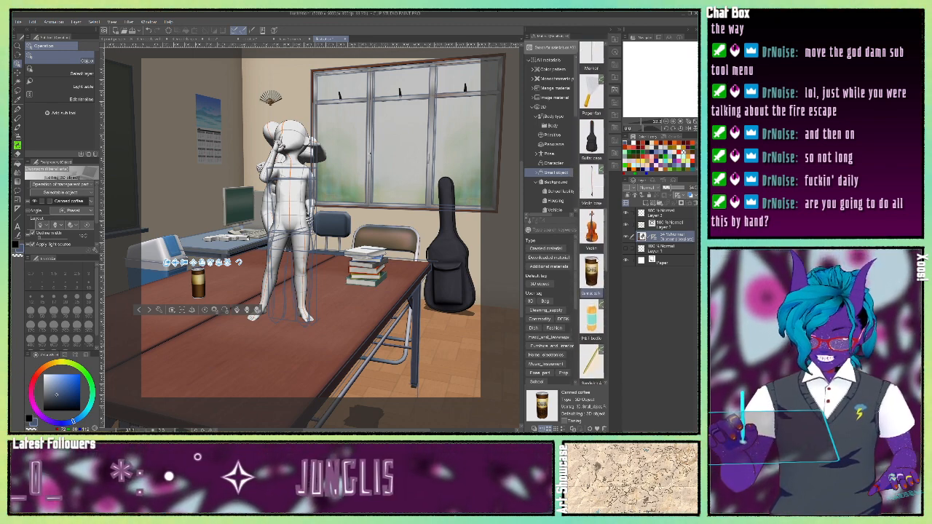
scroll(602, 298, "down", 4)
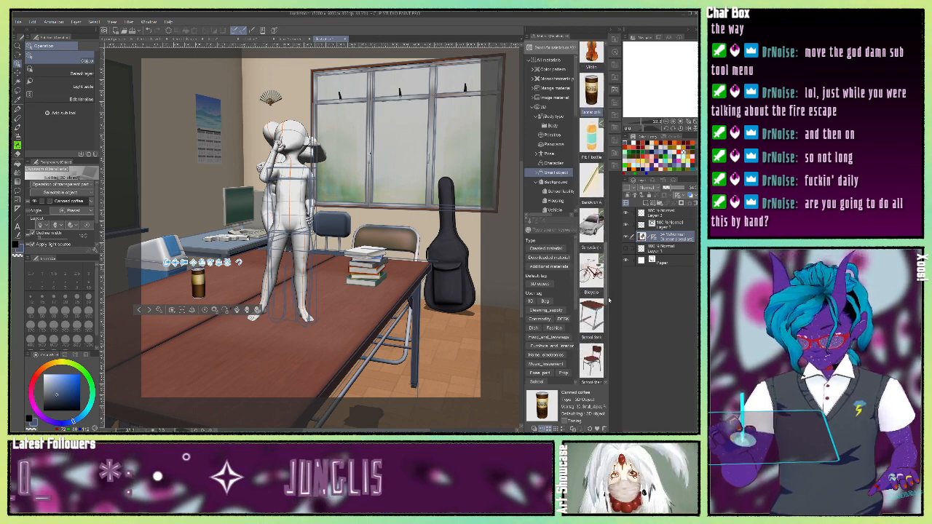
left_click_drag(609, 300, 613, 85)
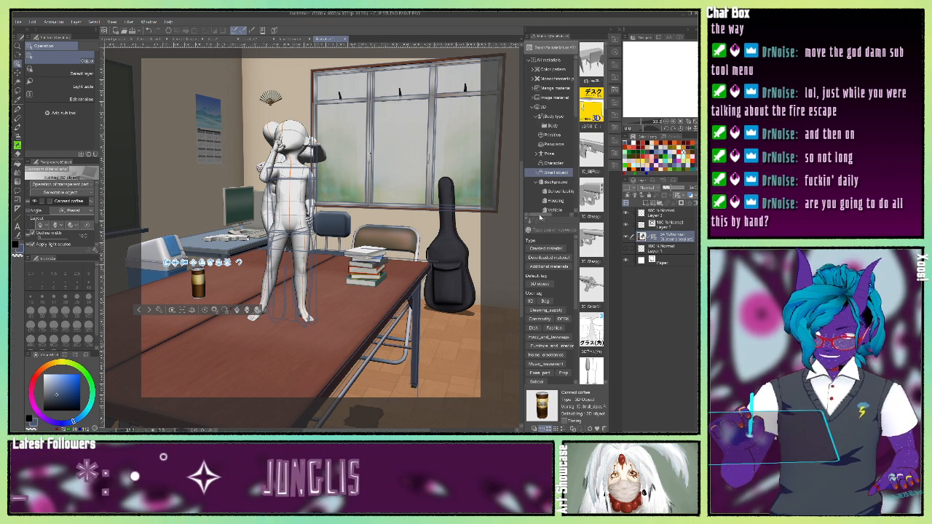
Step: Browse the Motion, Character parts and Character Texture material categories, ending in the Face textures
scroll(575, 131, "down", 4)
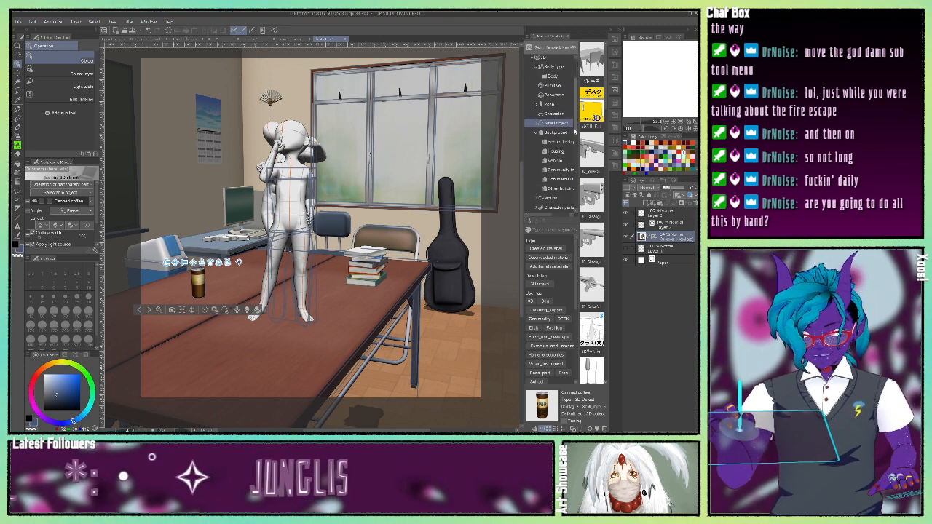
scroll(573, 144, "down", 4)
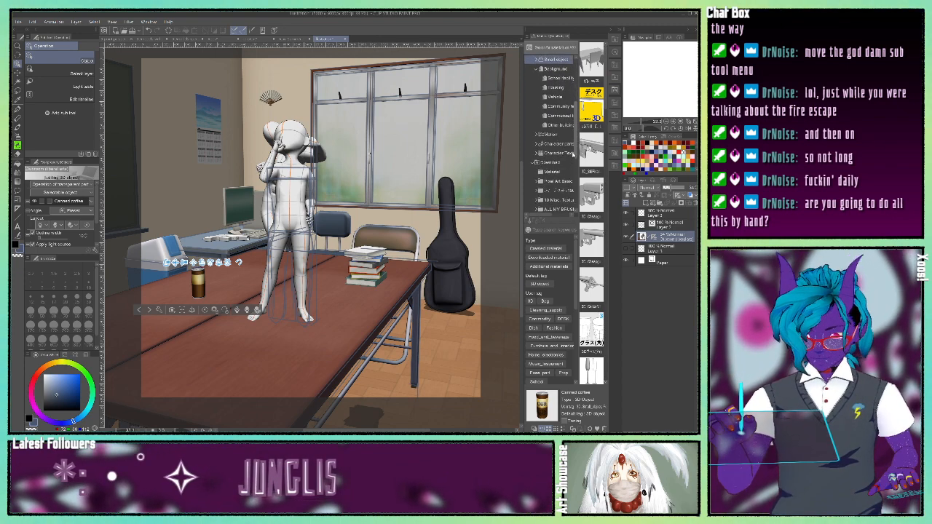
left_click_drag(573, 154, 574, 153)
left_click(537, 139)
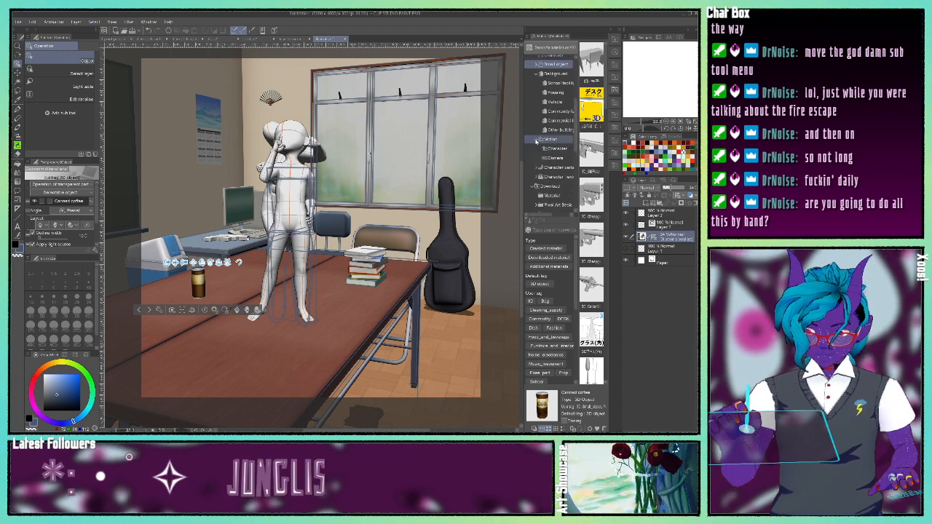
left_click(537, 168)
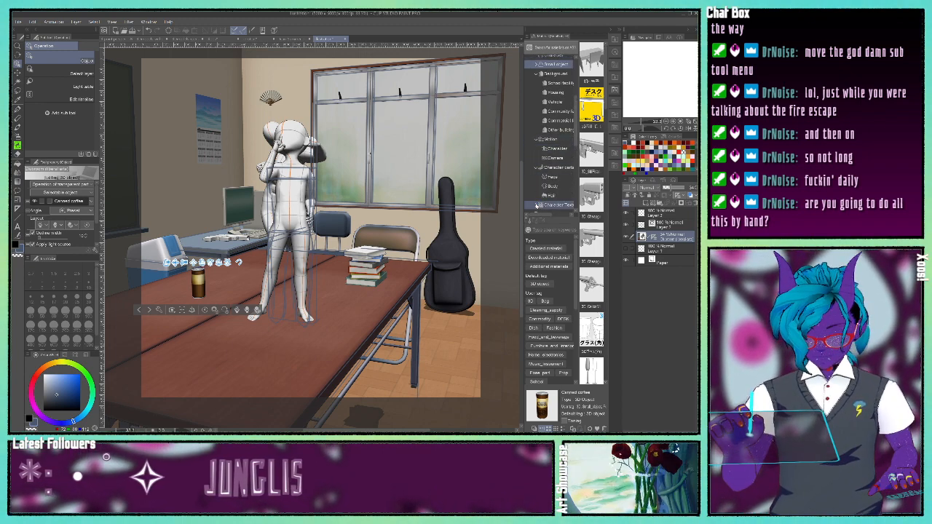
scroll(539, 173, "down", 1)
left_click(537, 161)
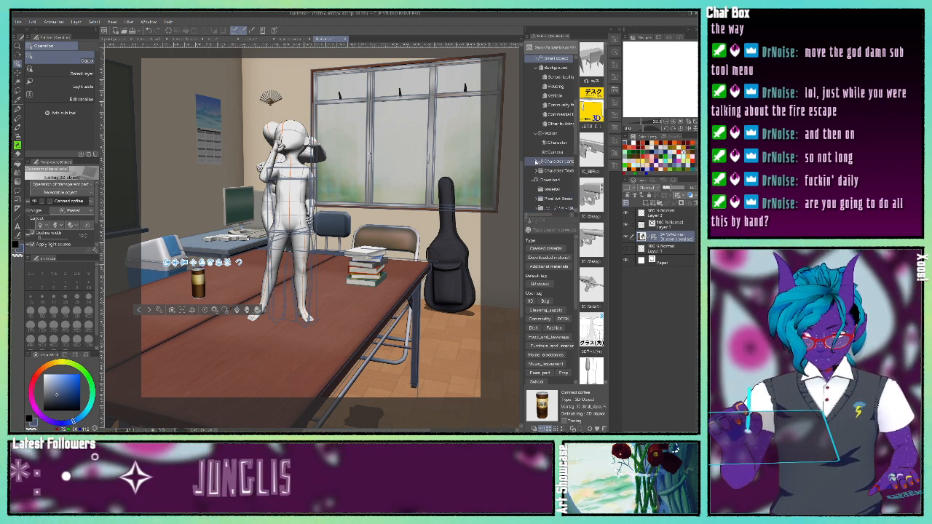
left_click(537, 134)
mouse_move(575, 140)
left_mouse_down()
mouse_move(577, 100)
mouse_move(576, 137)
left_mouse_up()
left_click(537, 158)
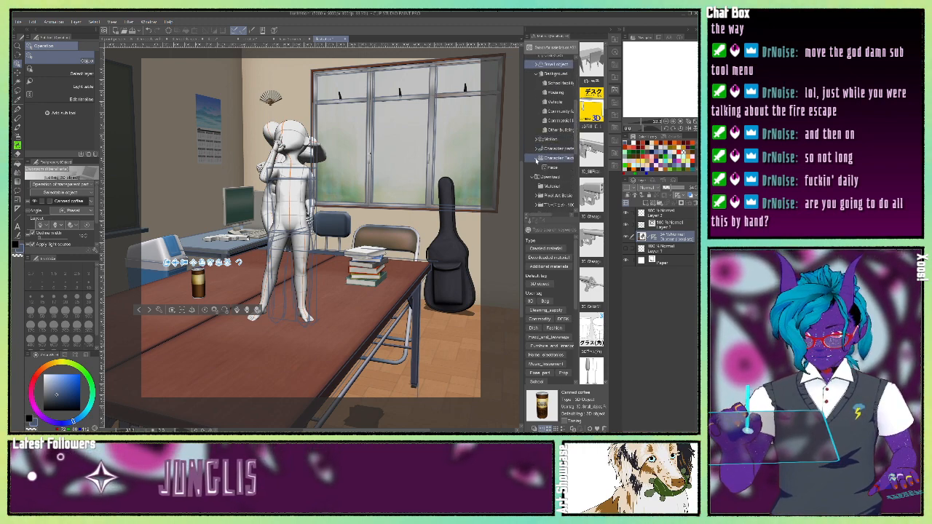
left_click(540, 167)
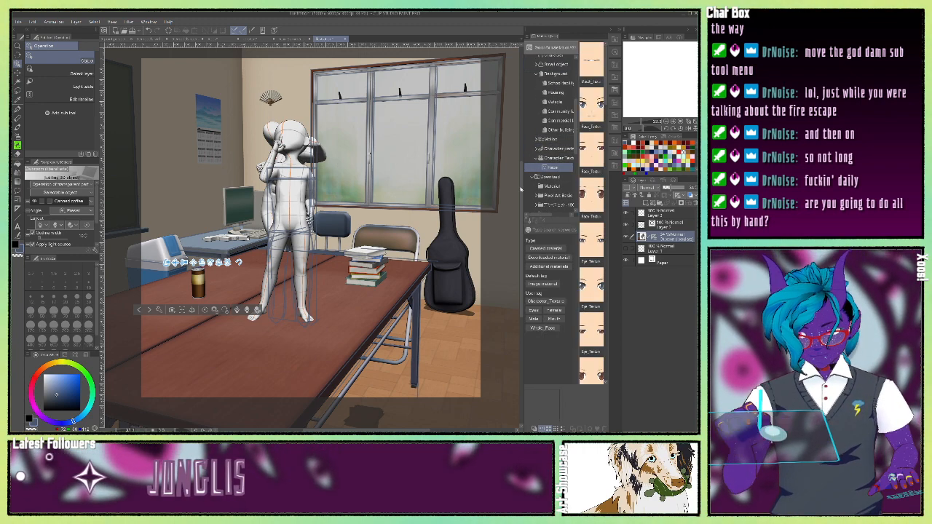
Step: Try adding a female face texture material to the 3D scene, and delete the resulting image plane
left_click(591, 196)
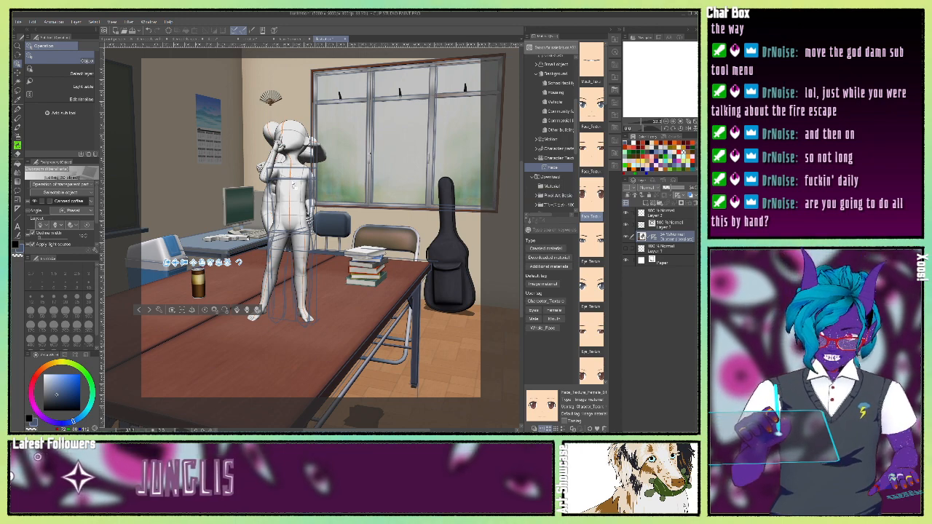
left_click_drag(294, 186, 295, 187)
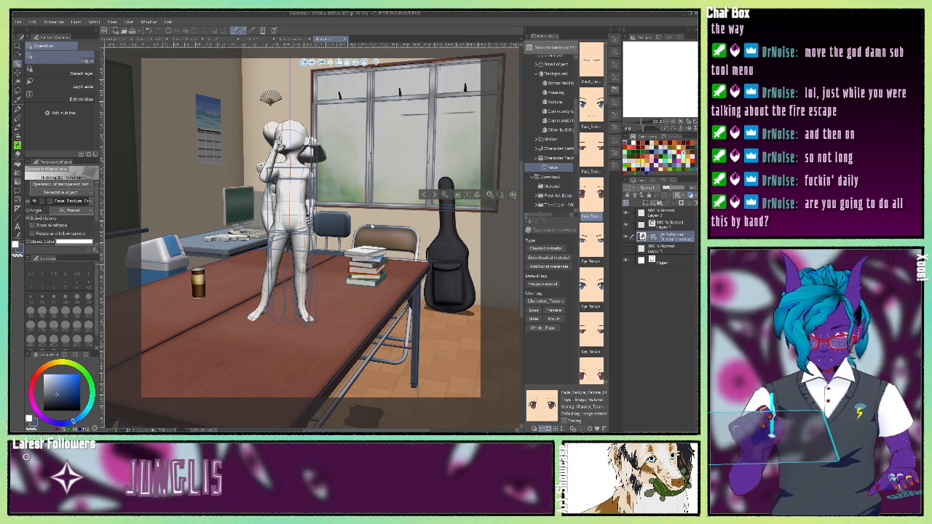
left_click(460, 135)
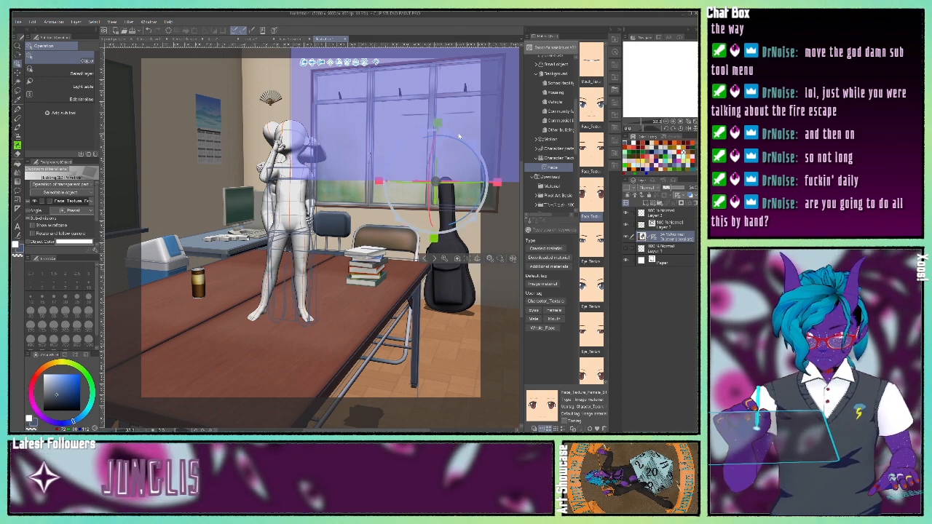
key("Delete")
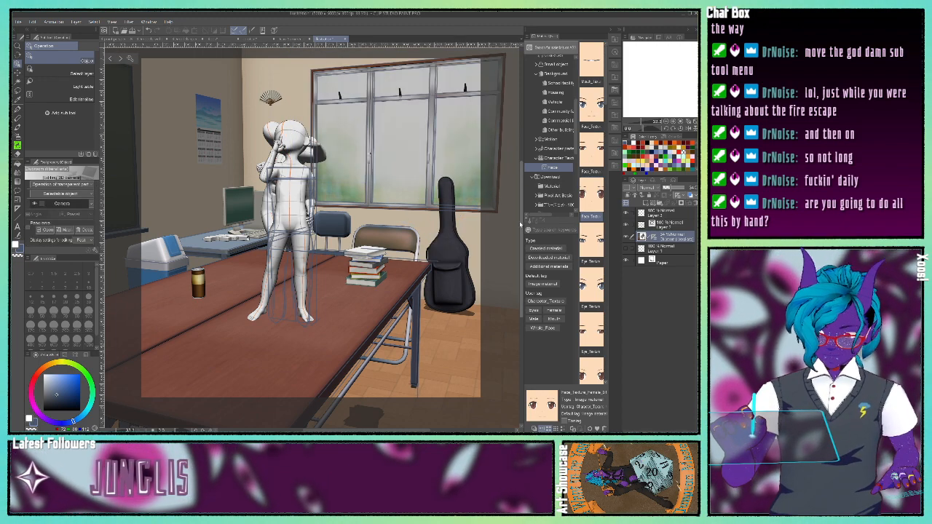
Step: Widen the material list and examine the male attire body parts in the Character parts category
left_click_drag(524, 228, 516, 208)
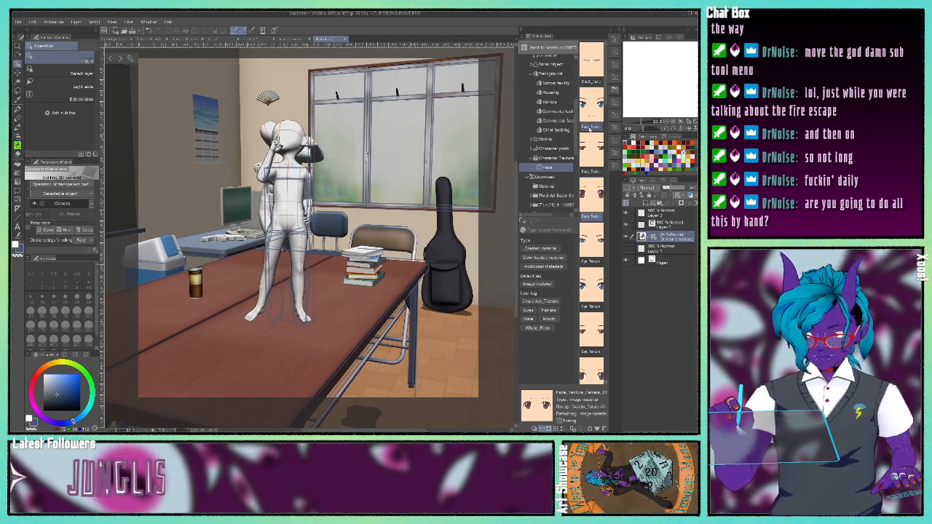
left_click_drag(576, 141, 574, 140)
left_click(560, 153)
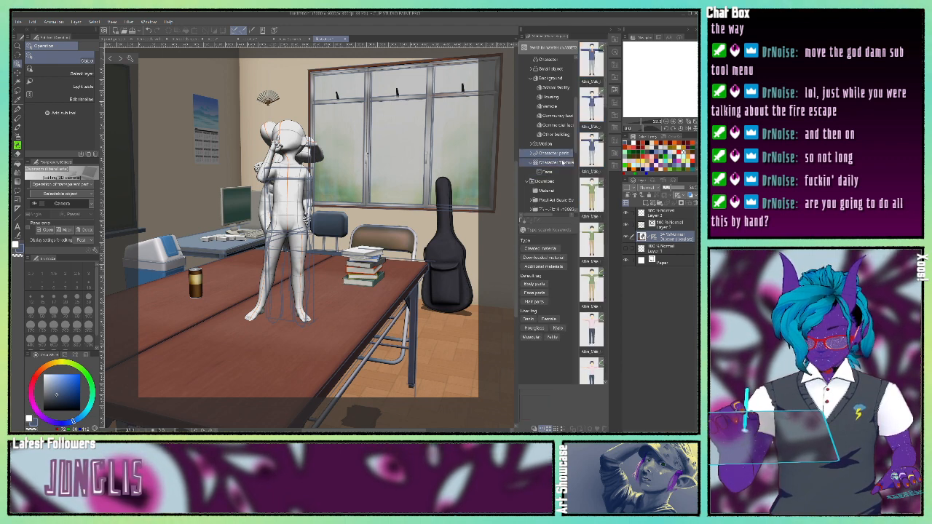
left_click(594, 162)
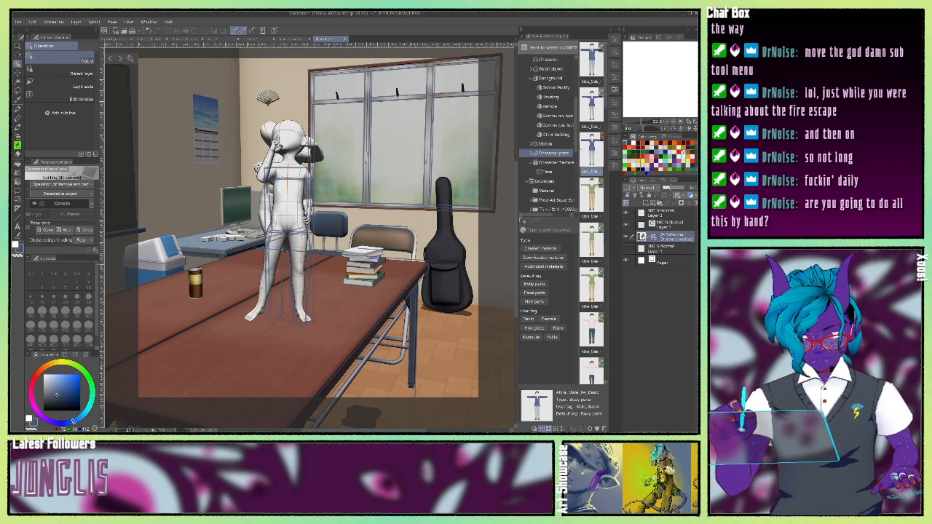
left_click_drag(579, 145, 561, 146)
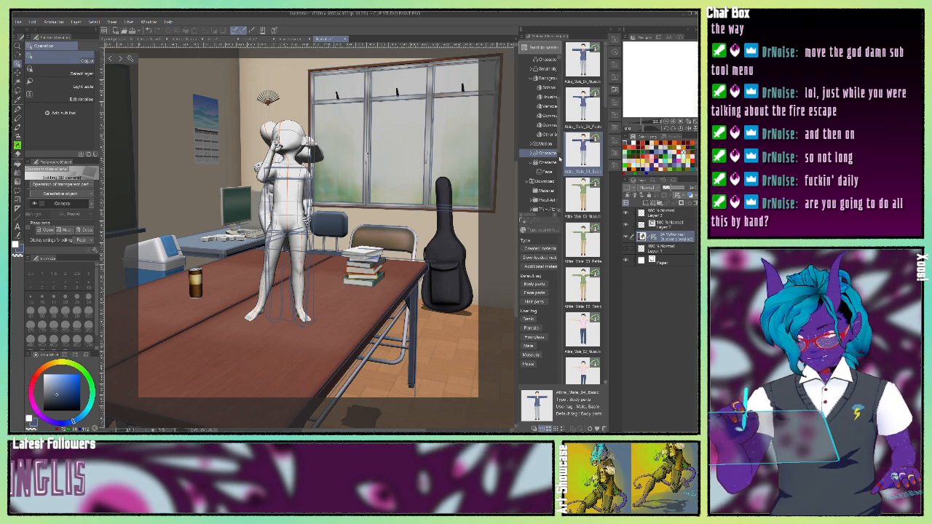
left_click_drag(562, 151, 576, 152)
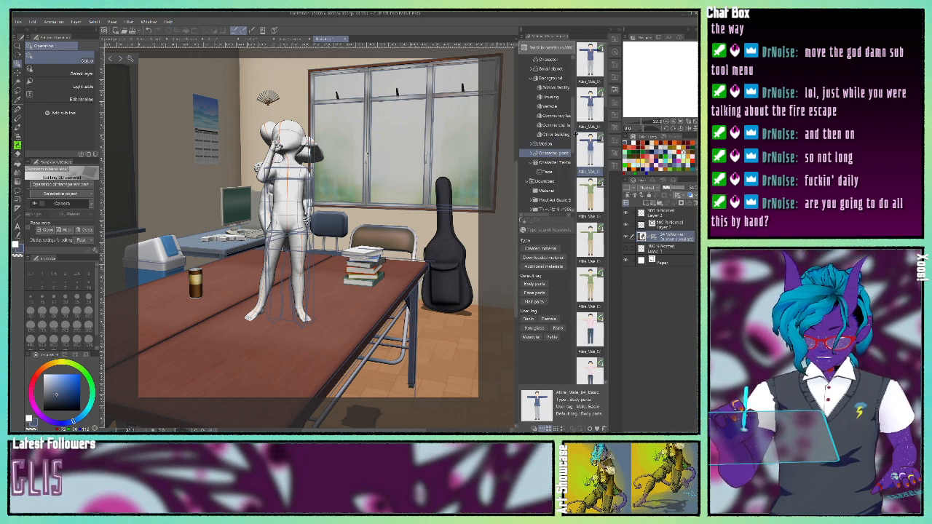
scroll(565, 149, "up", 2)
scroll(571, 116, "up", 4)
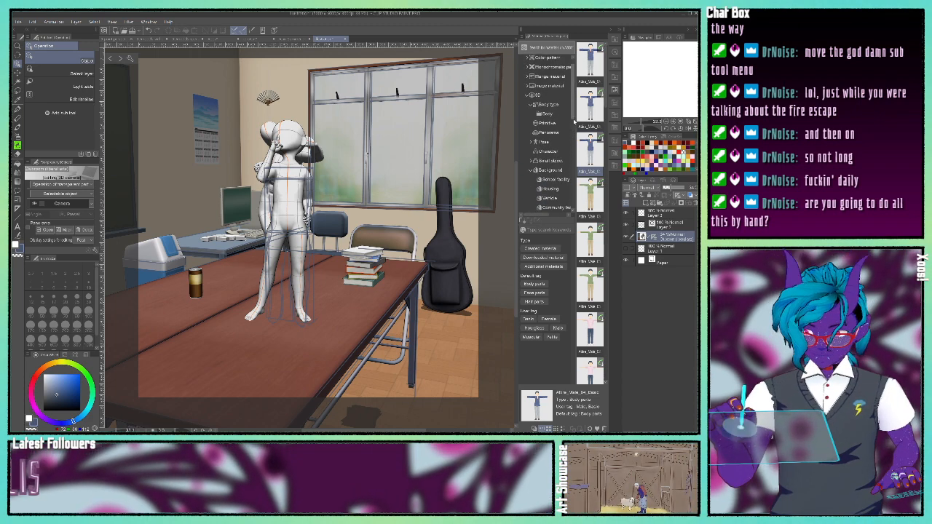
scroll(574, 109, "up", 1)
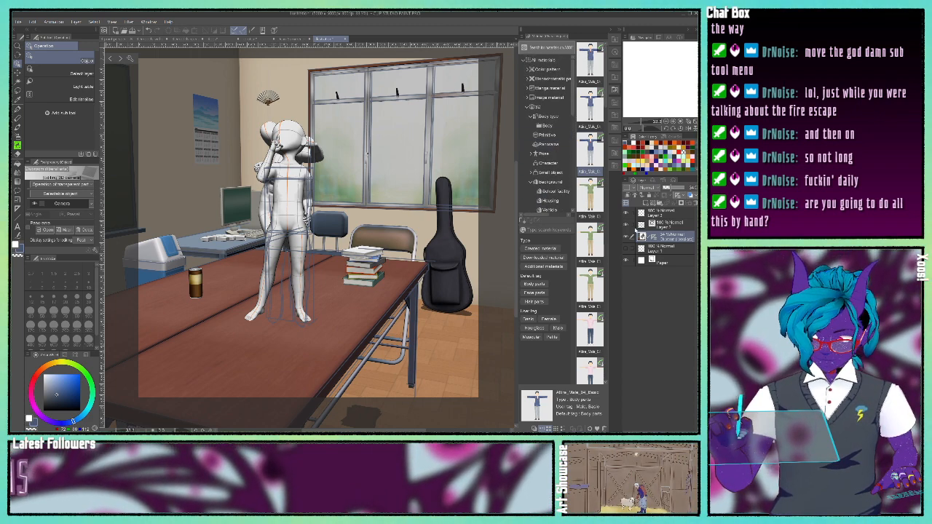
Step: Hide the 3D scene layer and the two layers above it
left_click(626, 237)
left_click(626, 225)
left_click(626, 214)
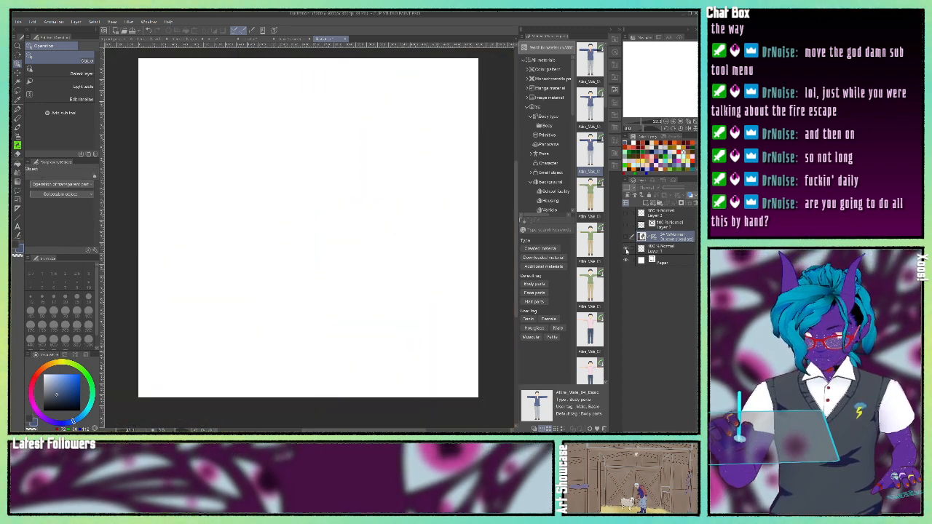
Step: Add the Night panorama from the 3D materials as a new layer and rotate it to look around the park and sky
left_click(544, 145)
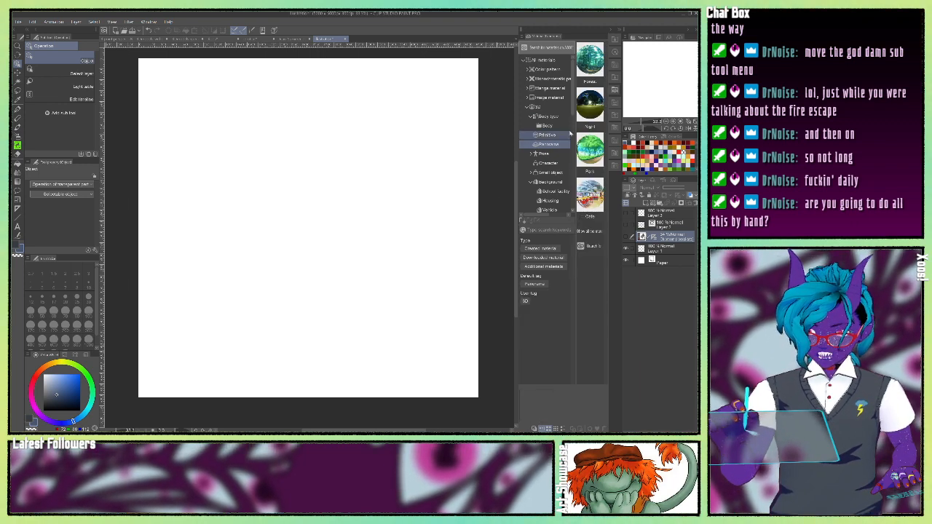
left_click(590, 106)
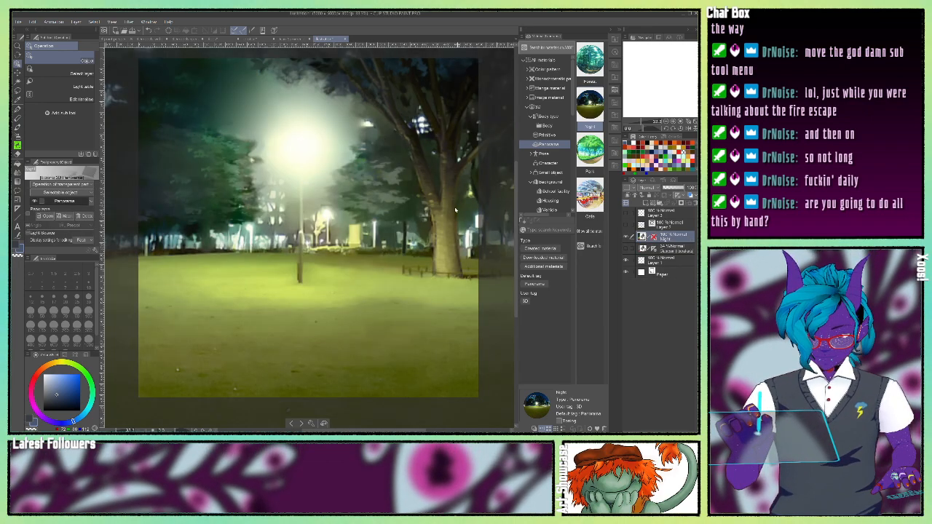
left_click_drag(399, 250, 315, 189)
left_click_drag(406, 190, 613, 234)
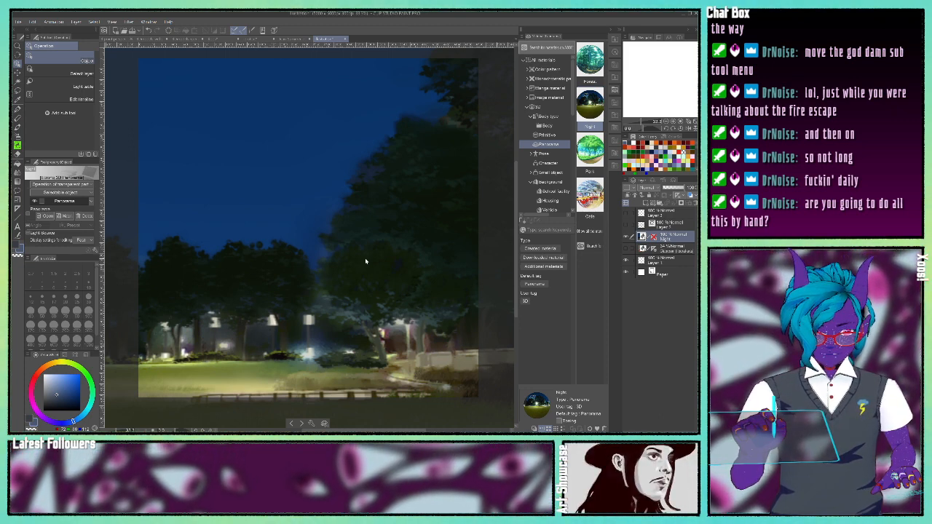
Step: Replace the night scene with the Park panorama and rotate it to look around the stone table and trees
left_click_drag(590, 150, 368, 259)
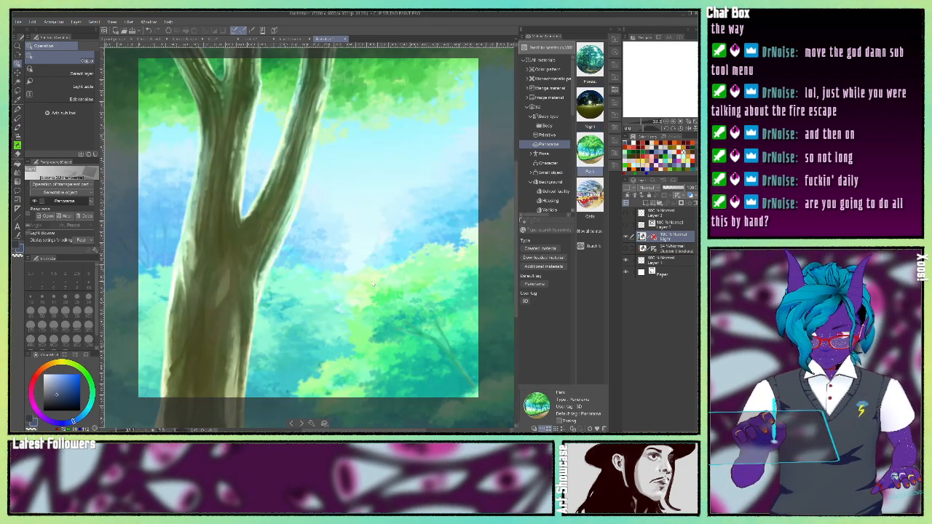
left_click_drag(373, 285, 295, 293)
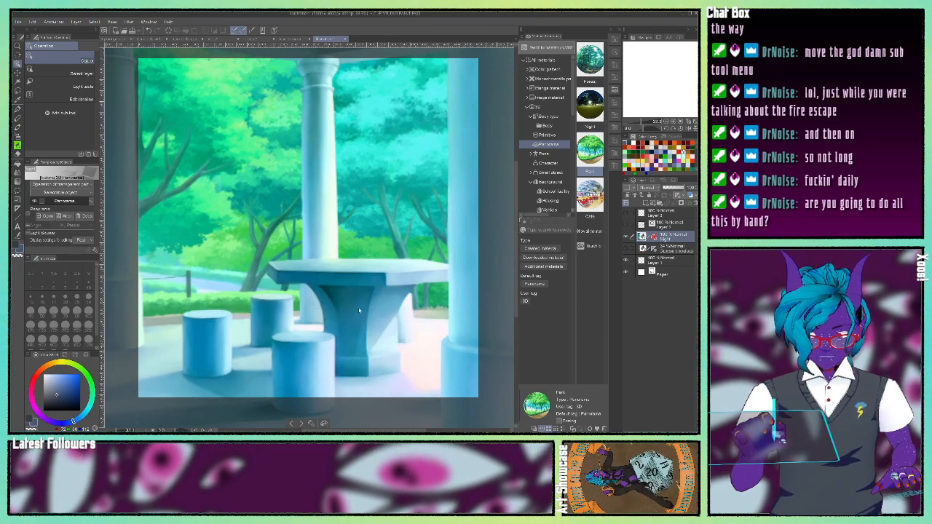
left_click_drag(325, 295, 358, 294)
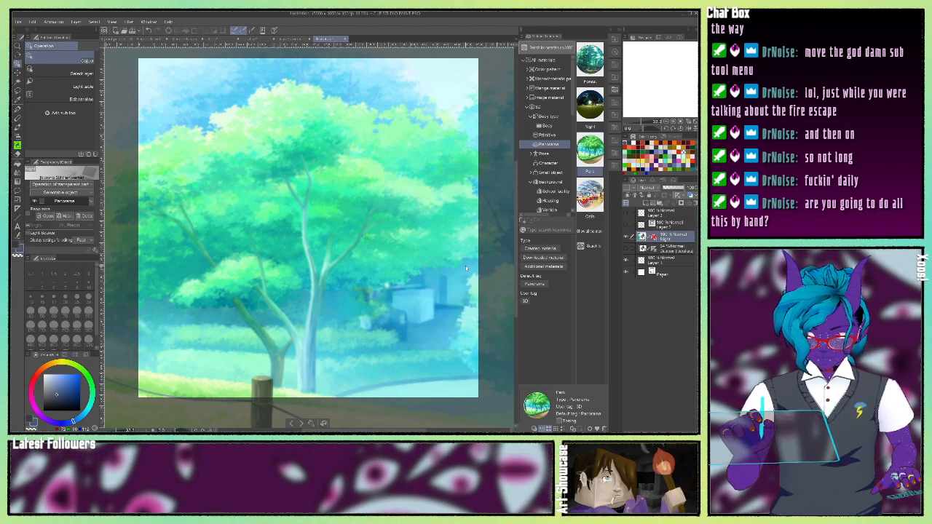
Step: Switch to the block building illustration, add a drawing layer above the Cube layer and choose the G-pen
left_click(156, 39)
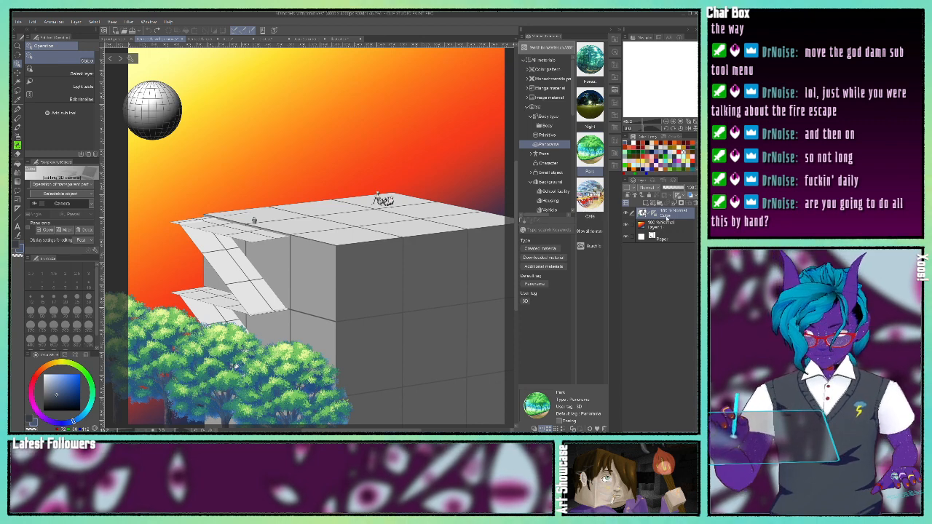
left_click(645, 204)
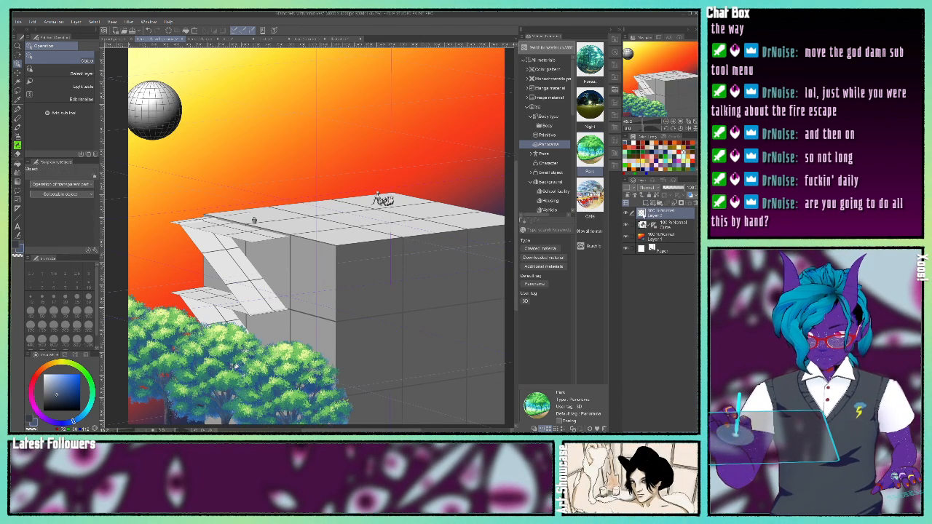
left_click(654, 225)
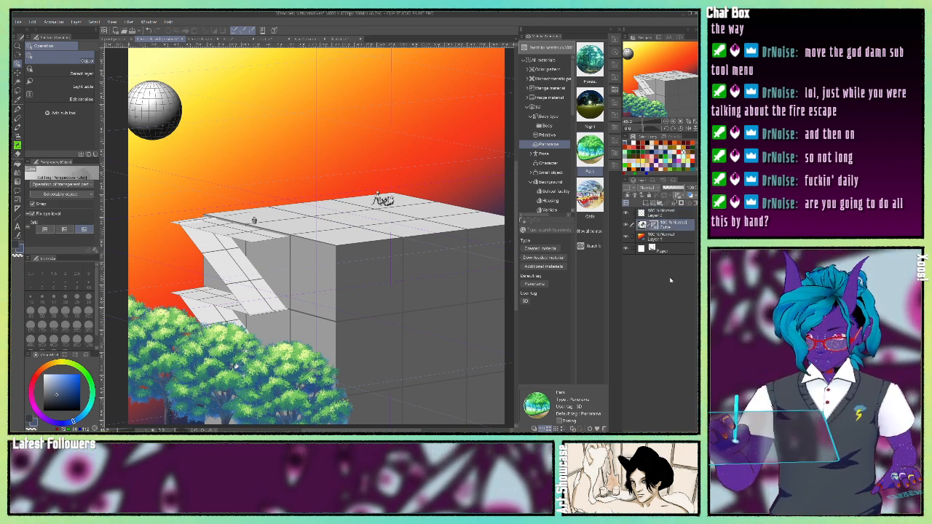
left_click(659, 213)
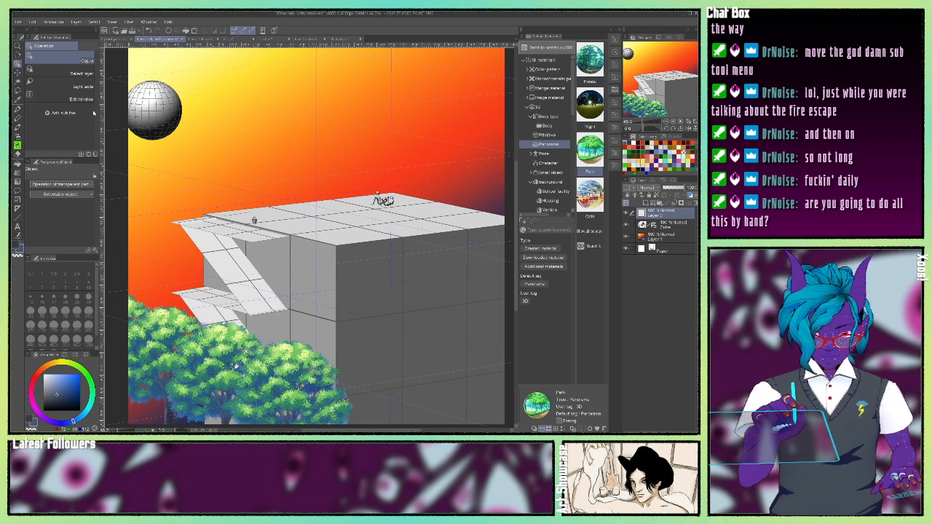
left_click(18, 110)
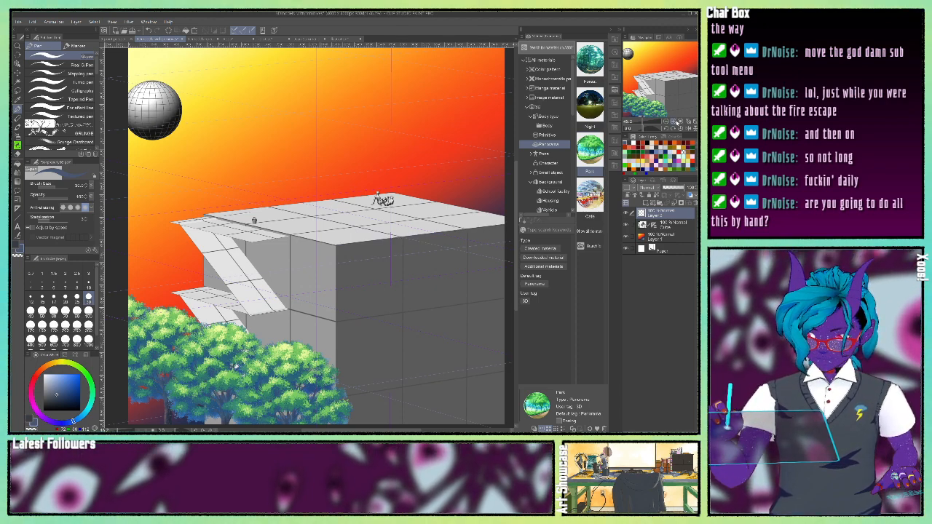
Step: Draw a railing with evenly spaced uprights along the roof's front edge on the dark side, following the perspective ruler
left_click(675, 123)
left_click(675, 122)
left_click_drag(671, 96, 692, 91)
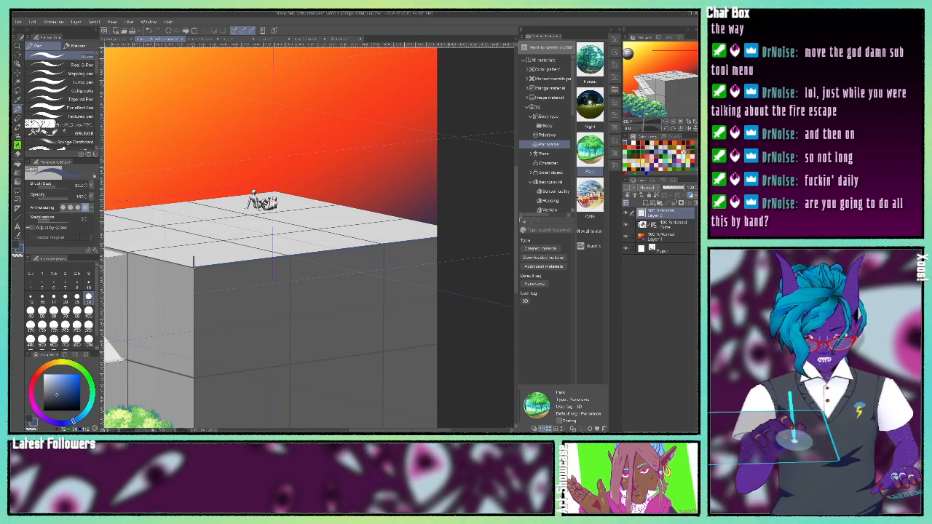
key("ctrl+z")
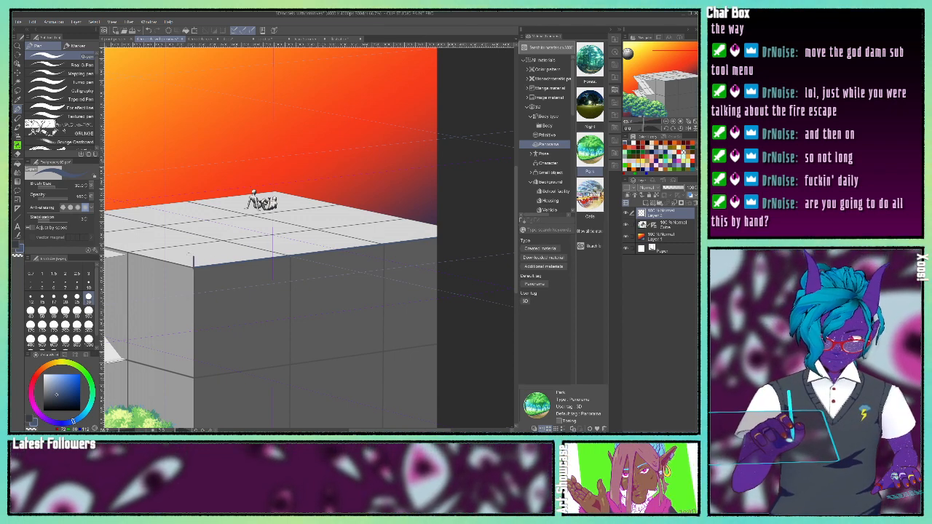
left_click_drag(219, 252, 360, 235)
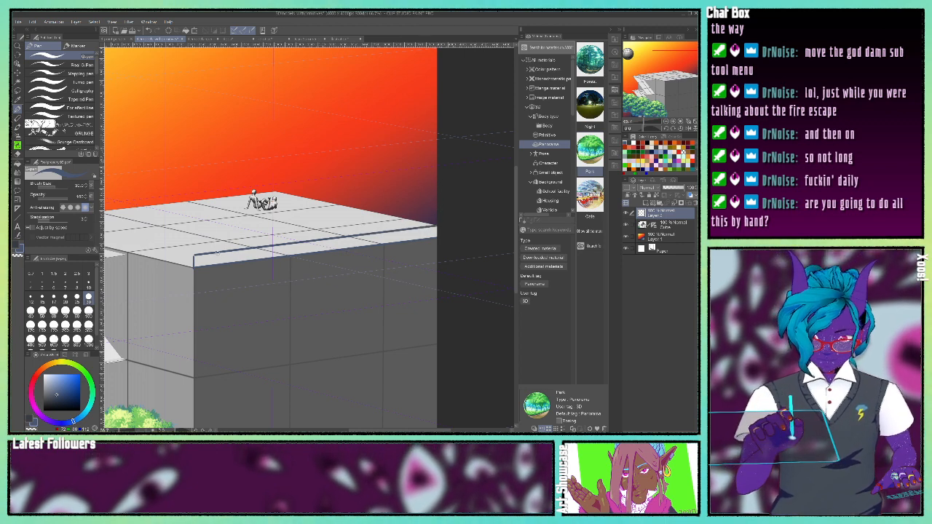
left_click_drag(228, 263, 240, 251)
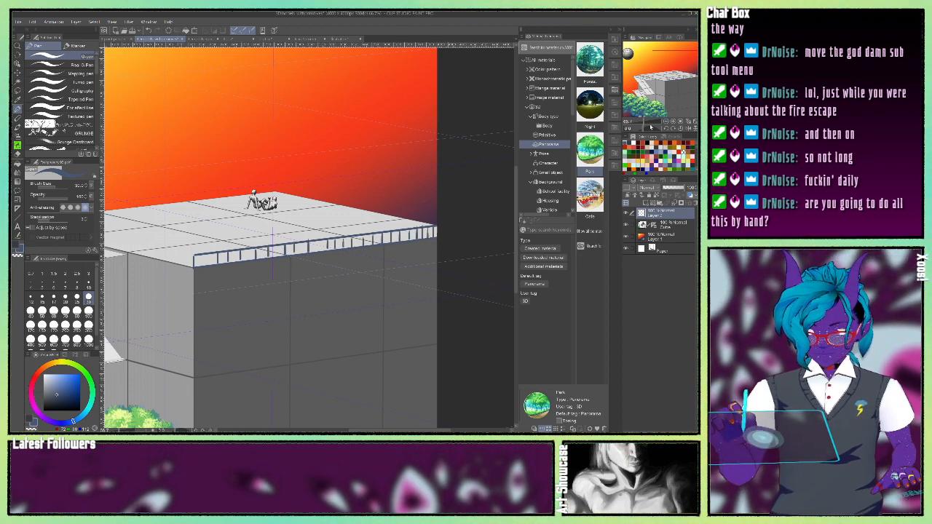
Step: Continue the railing outline around the roof's stepped corner, drawing corner posts and top rails up to the fire escape platform
left_click_drag(218, 284, 452, 219)
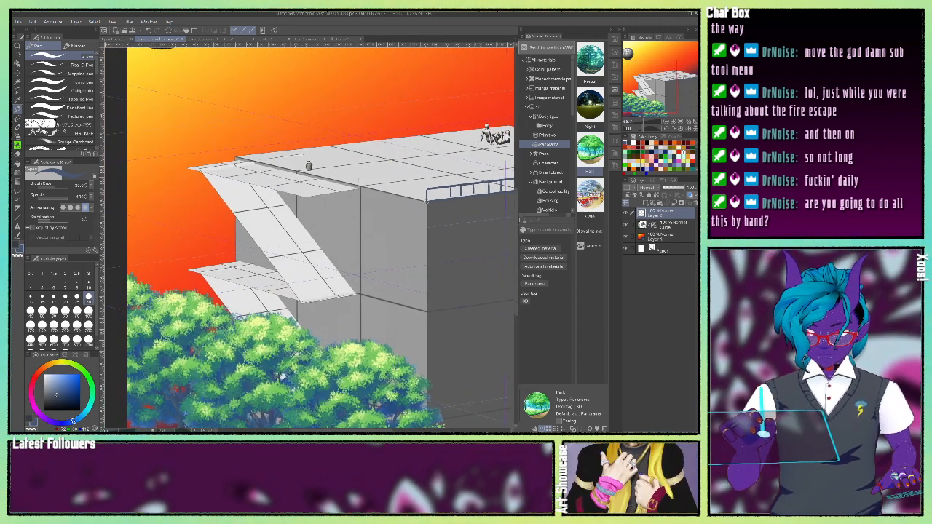
left_click_drag(429, 201, 392, 207)
key("ctrl+z")
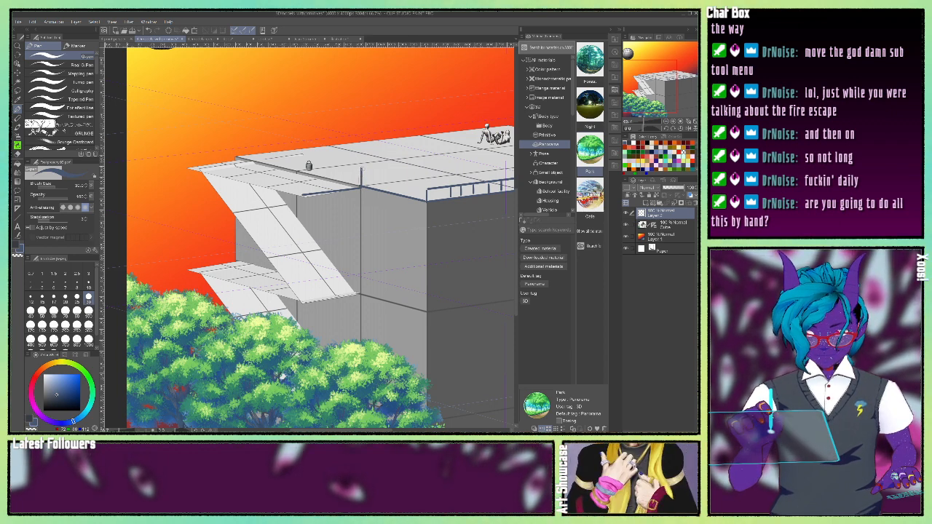
left_click_drag(369, 170, 426, 189)
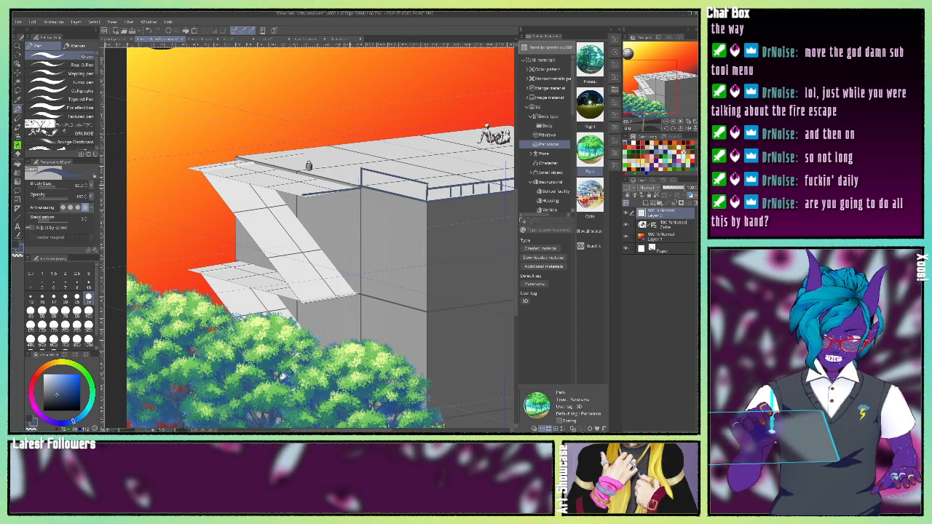
left_click_drag(302, 195, 302, 180)
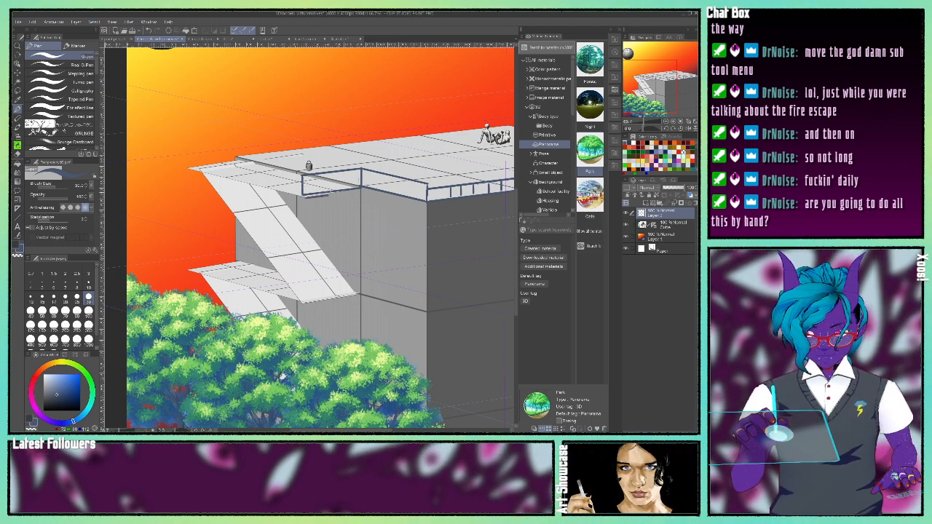
left_click_drag(329, 196, 362, 191)
key("ctrl+z")
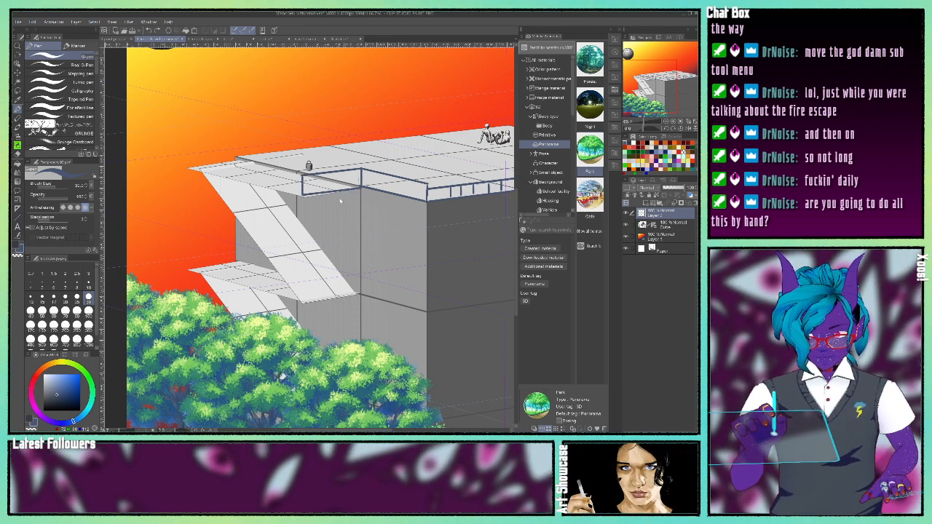
Step: Outline the fire escape platform's outer edge and draw the posts and top rails of its railing
left_click_drag(303, 196, 194, 167)
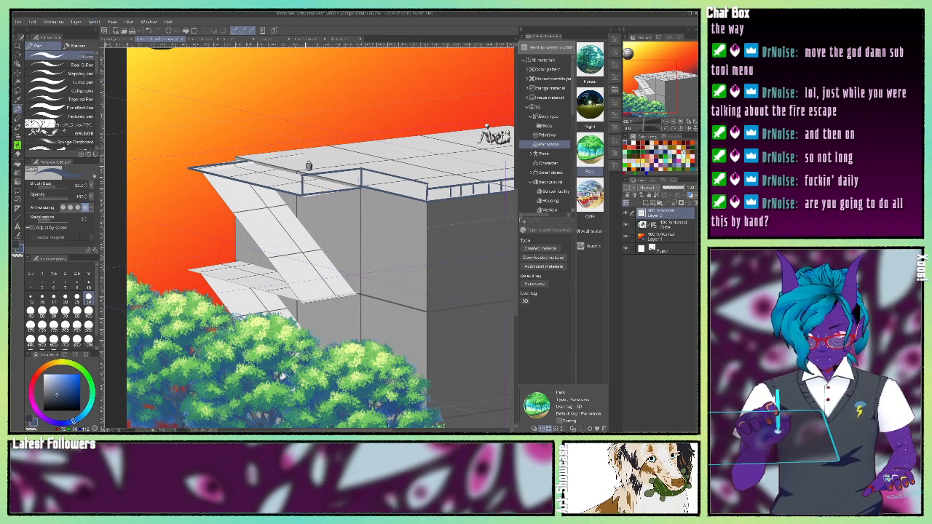
left_click_drag(303, 173, 190, 149)
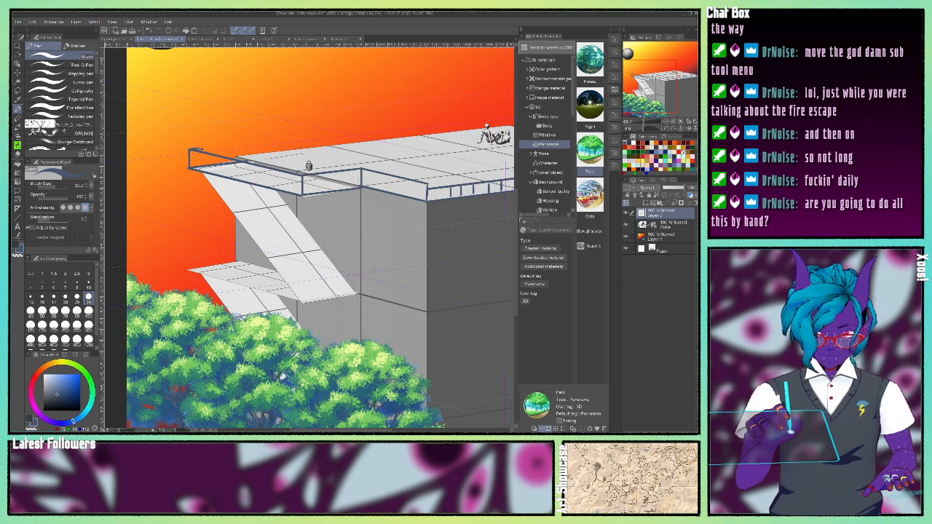
mouse_move(190, 150)
left_mouse_down()
mouse_move(256, 142)
mouse_move(247, 163)
mouse_move(247, 144)
left_mouse_up()
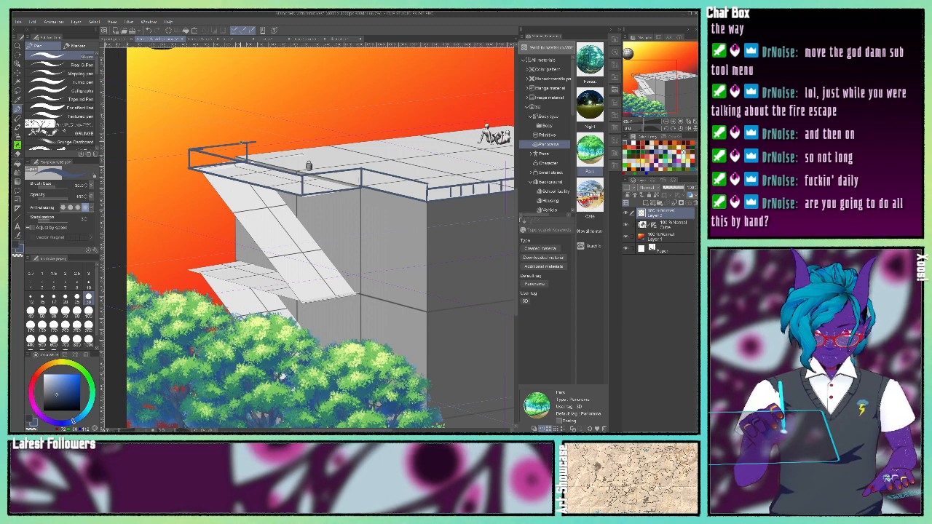
left_click_drag(235, 153, 235, 144)
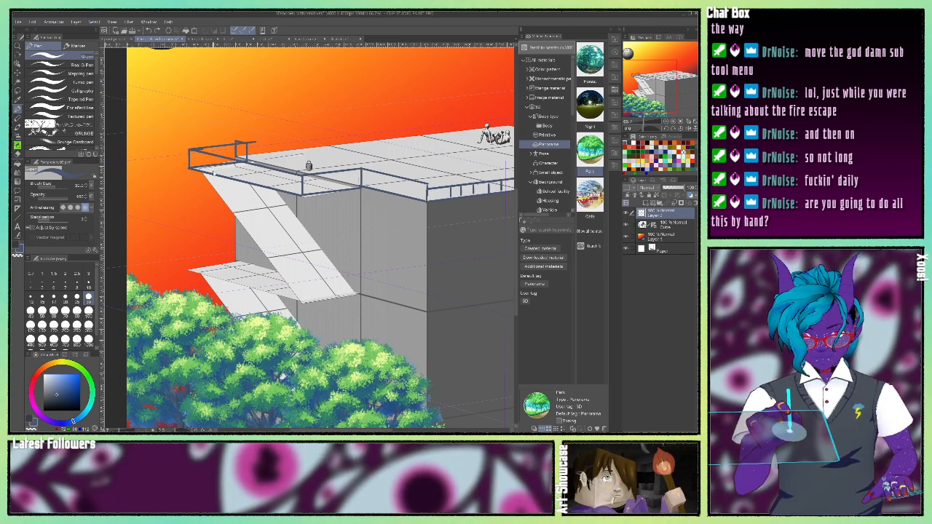
Step: Outline the stair opening on the platform floor and undo the stray vertical stroke at its corner
left_click_drag(210, 169, 254, 175)
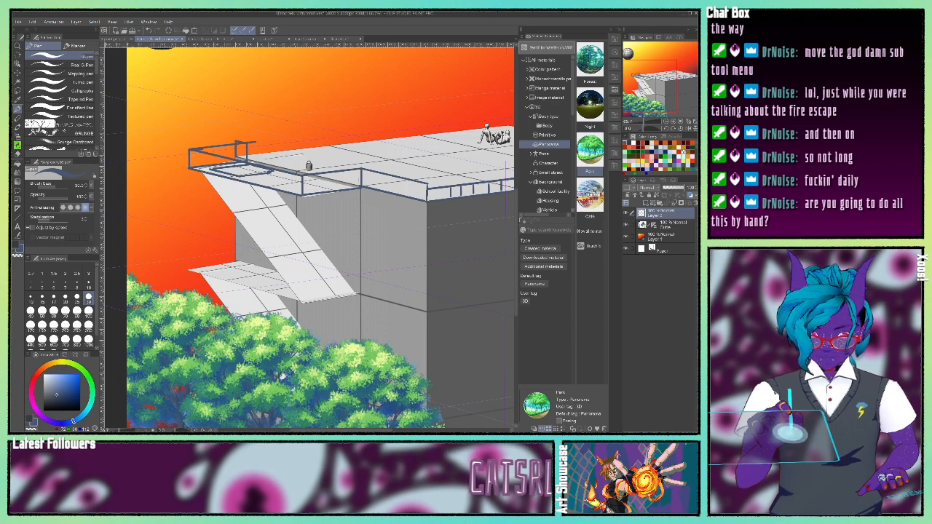
mouse_move(204, 173)
left_mouse_down()
mouse_move(203, 196)
mouse_move(204, 182)
left_mouse_up()
key("ctrl+z")
key("ctrl+z")
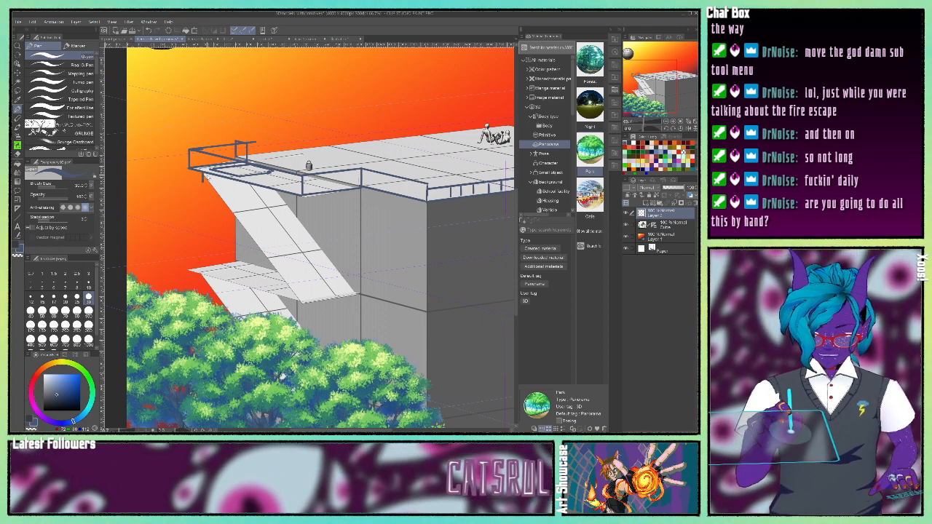
key("ctrl+z")
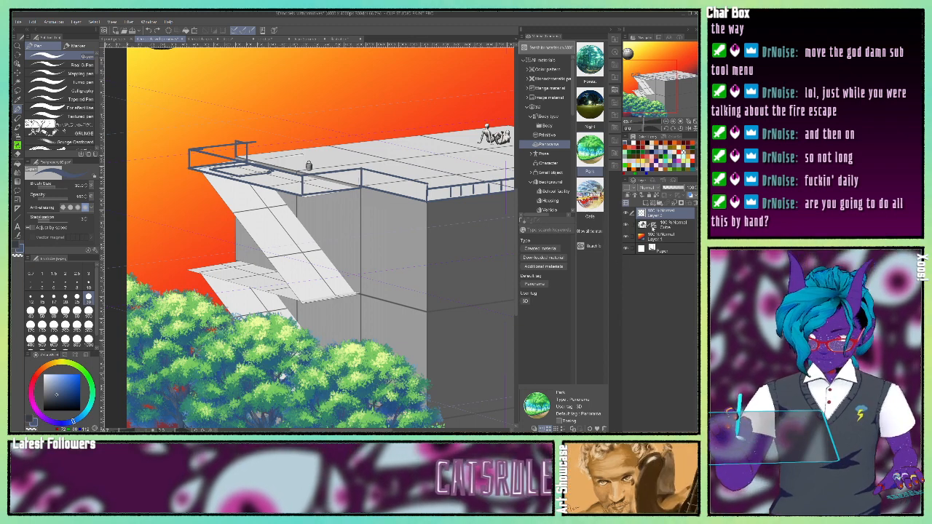
Step: Move the perspective ruler from the Cube layer to the gradient layer, hide that layer and reselect the line drawing layer
left_click(627, 226)
left_click(626, 226)
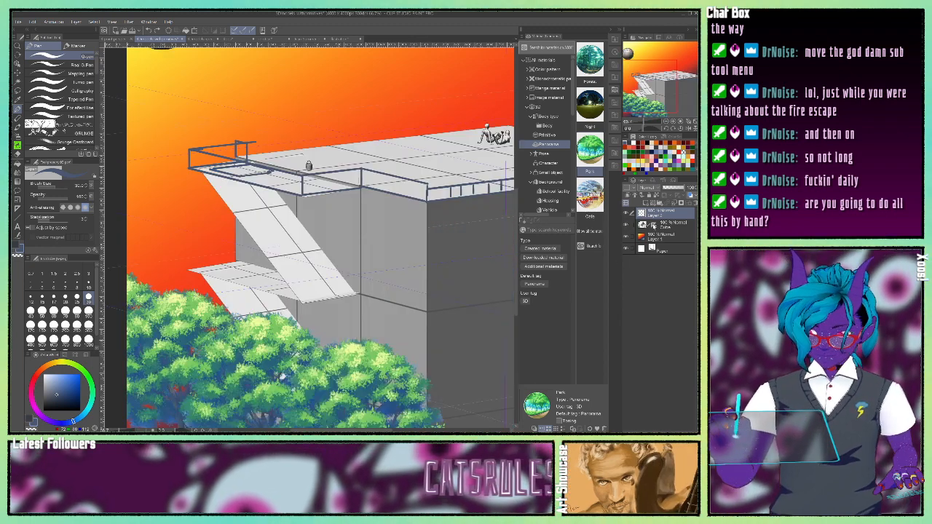
left_click(653, 238)
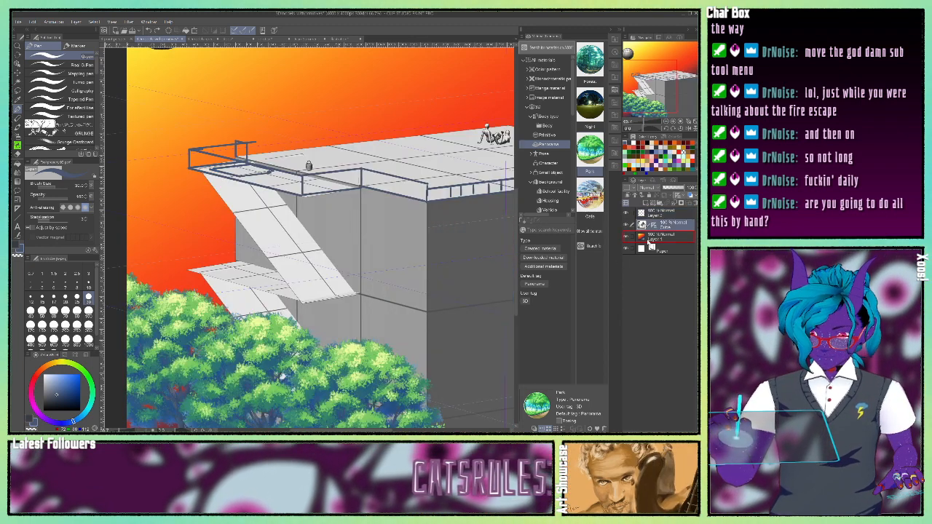
left_click(654, 229)
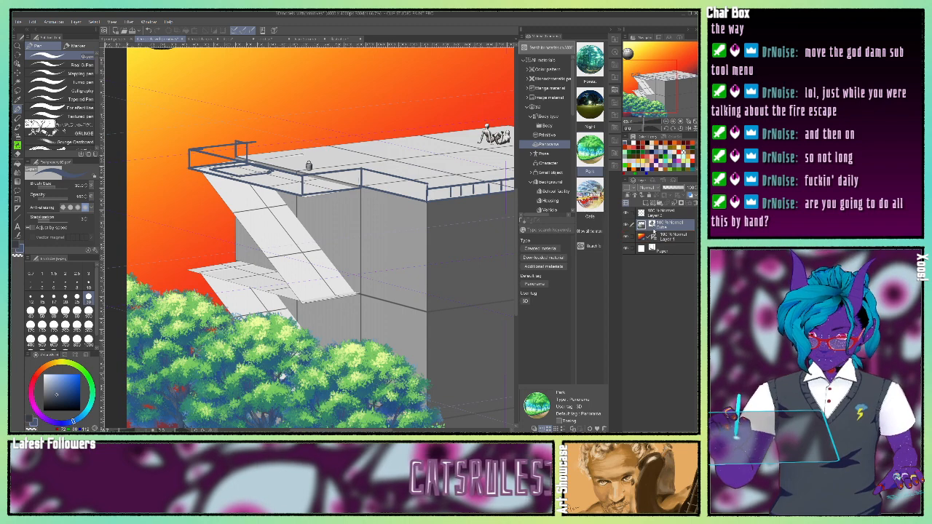
left_click(626, 237)
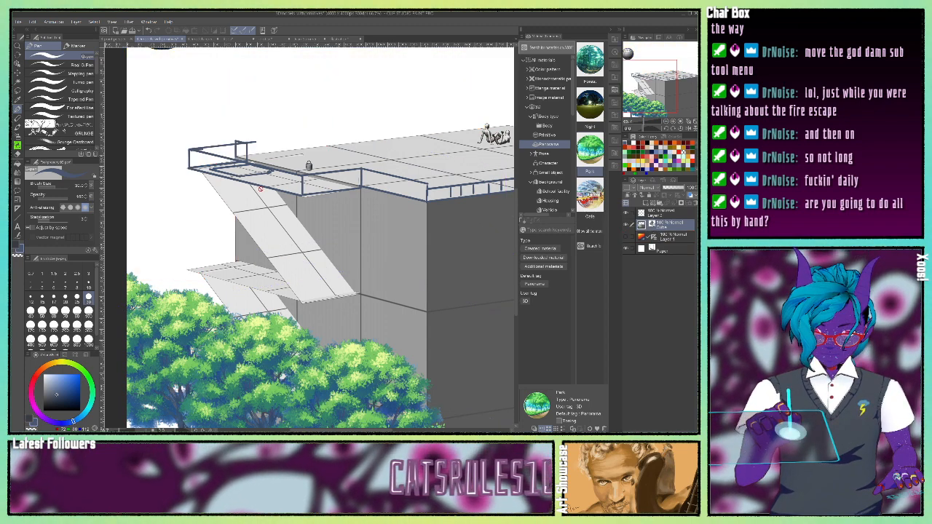
left_click(654, 213)
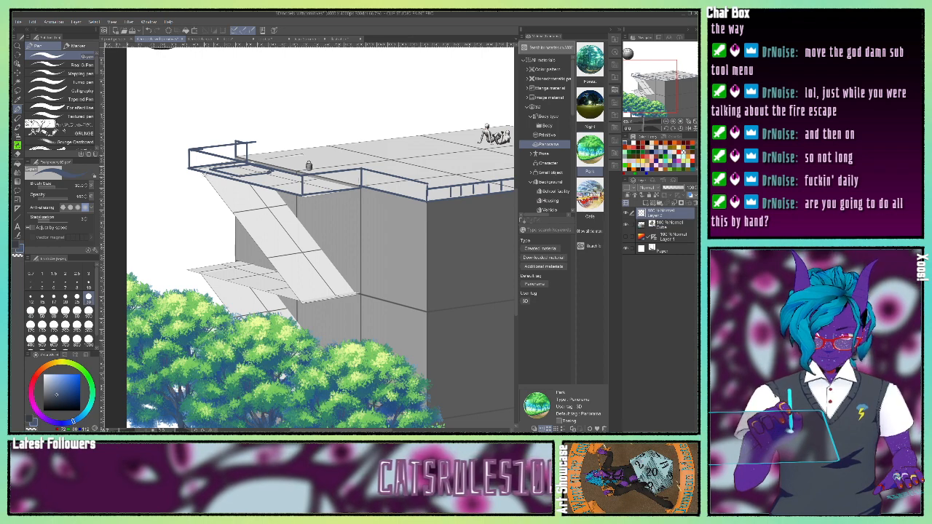
Step: Draw the outer edge of the upper stair flight from the platform down to the landing, redoing the first stroke
left_click_drag(203, 173, 244, 231)
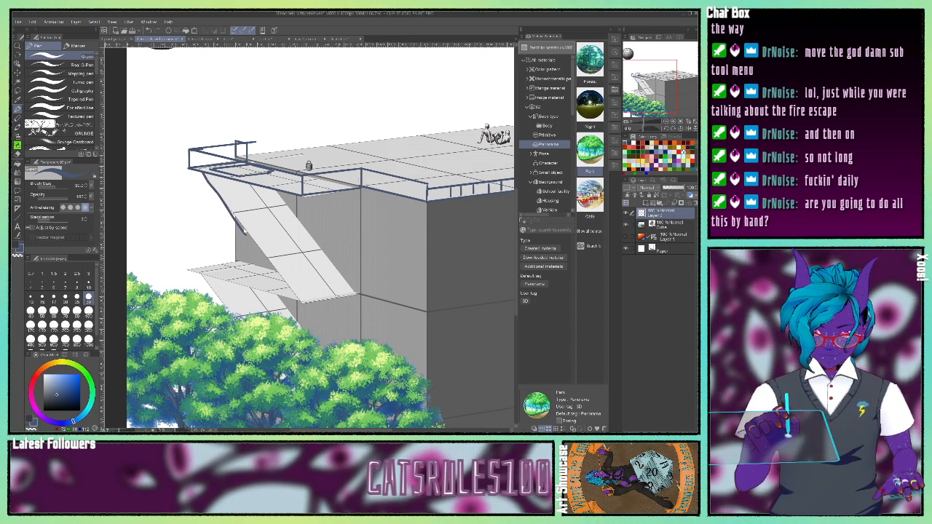
key("ctrl+z")
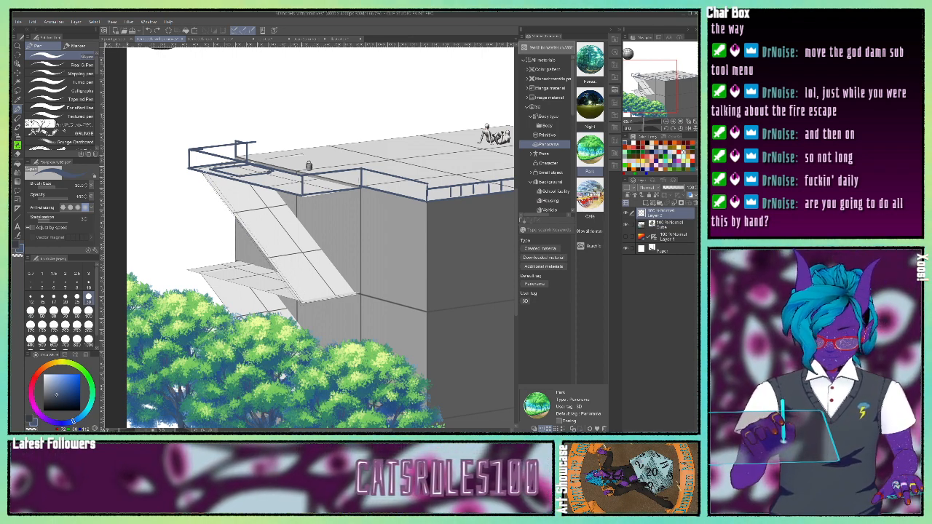
left_click_drag(204, 173, 302, 305)
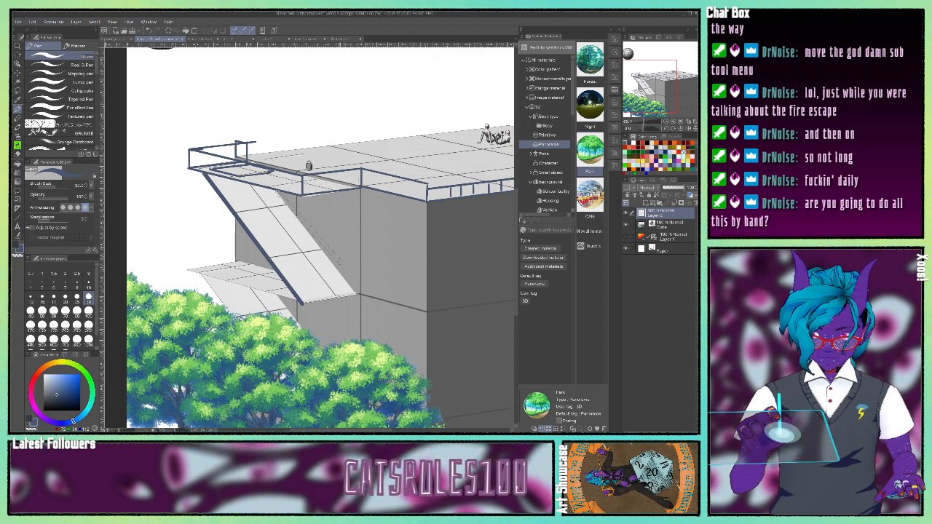
Step: Draw the inner edge of the upper stair flight and both side edges of the lower flight, and show the gradient layer again
left_click_drag(277, 191, 357, 294)
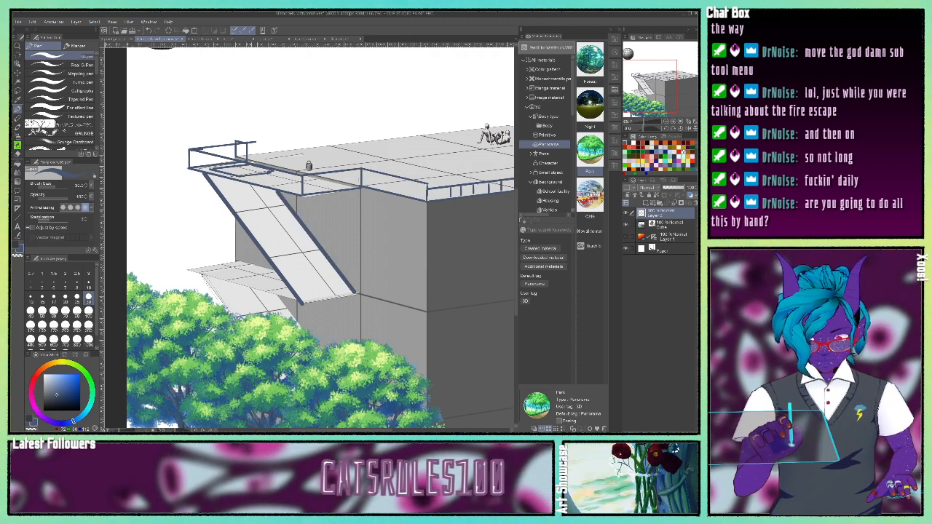
left_click_drag(201, 273, 254, 351)
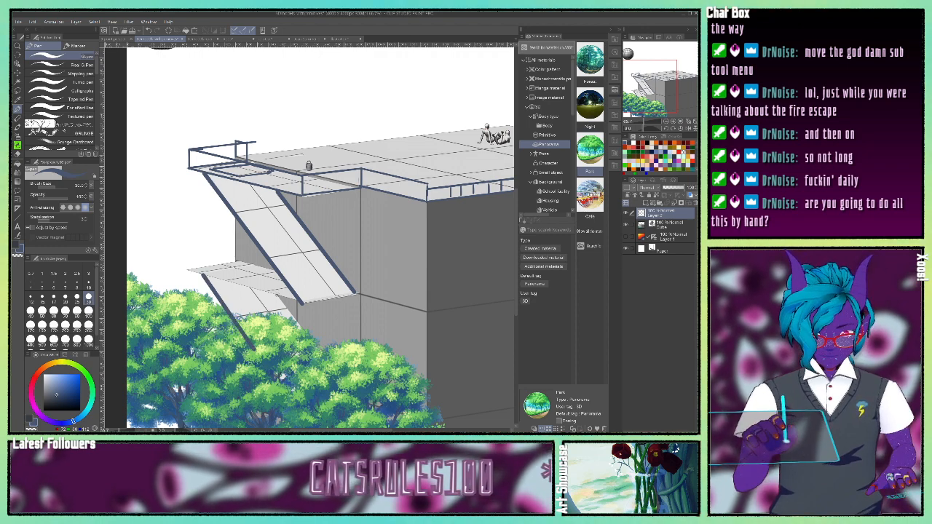
left_click_drag(277, 294, 338, 374)
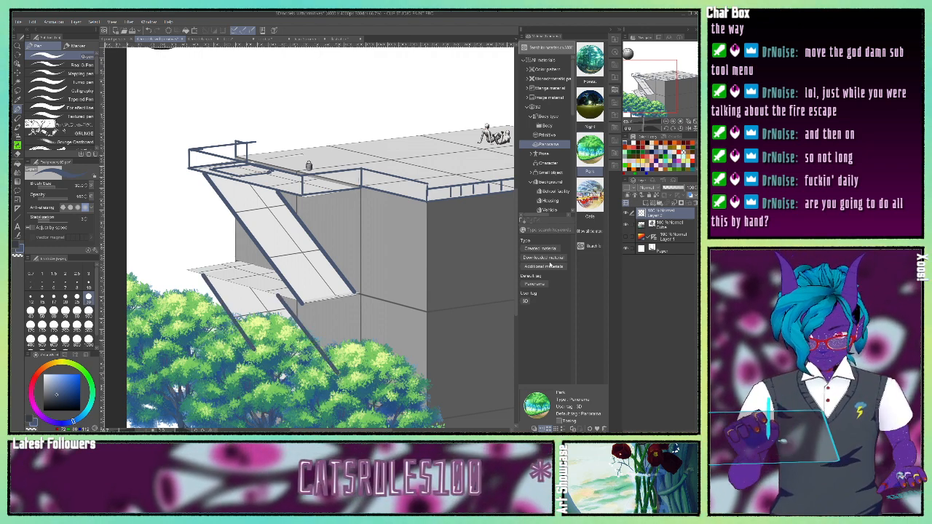
left_click(626, 236)
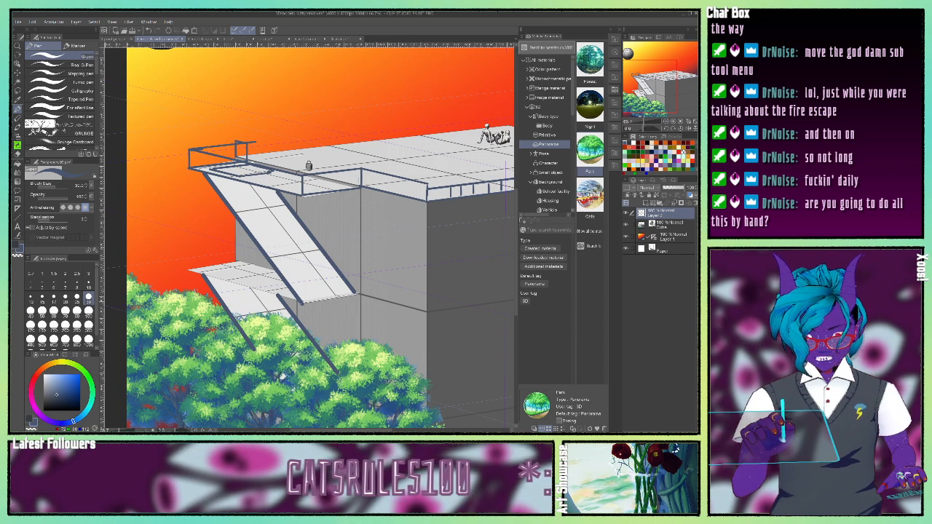
left_click(301, 302)
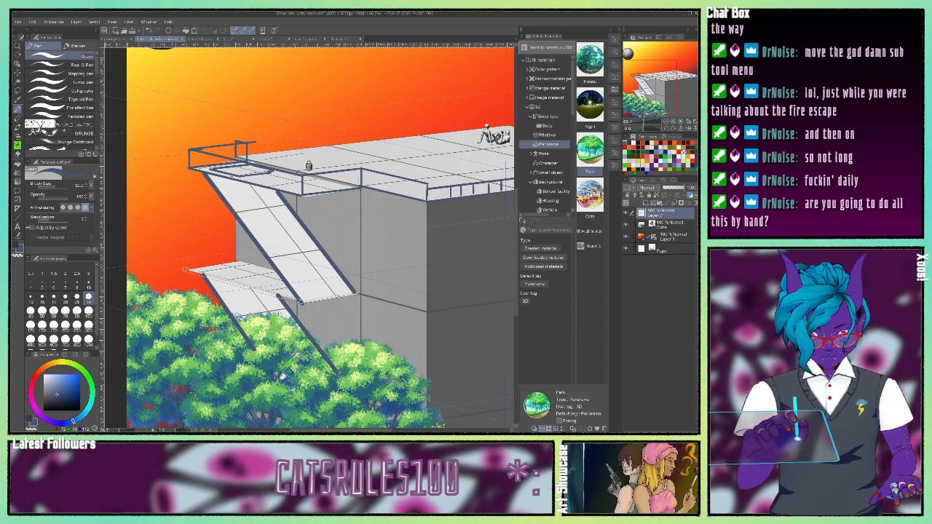
left_click(186, 270)
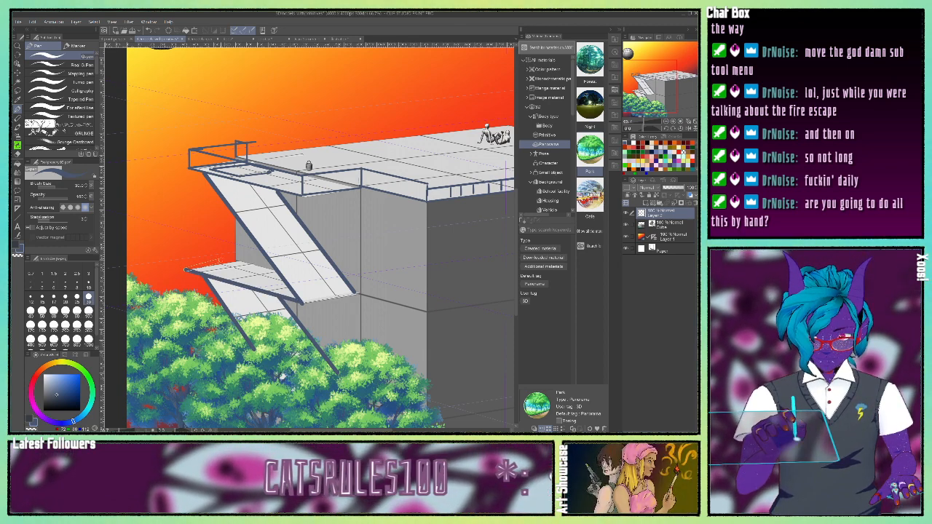
left_click(240, 260)
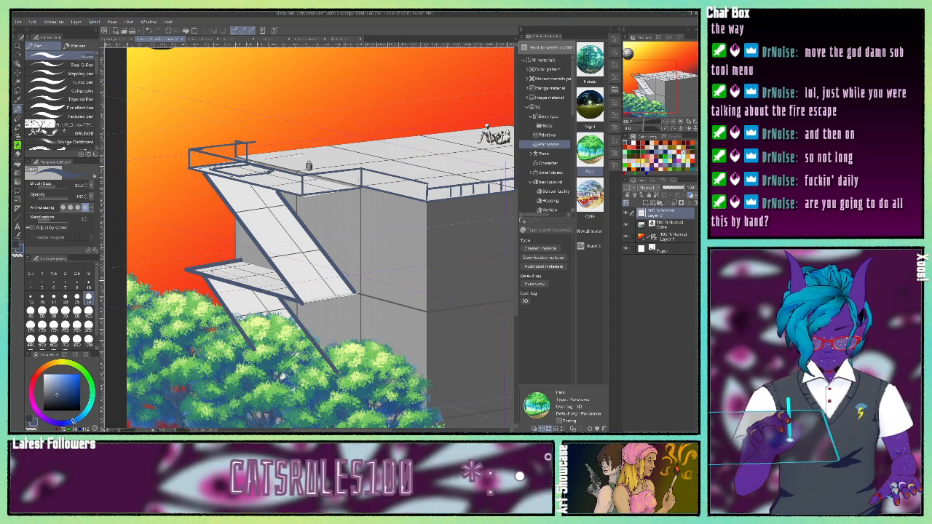
left_click_drag(211, 269, 246, 281)
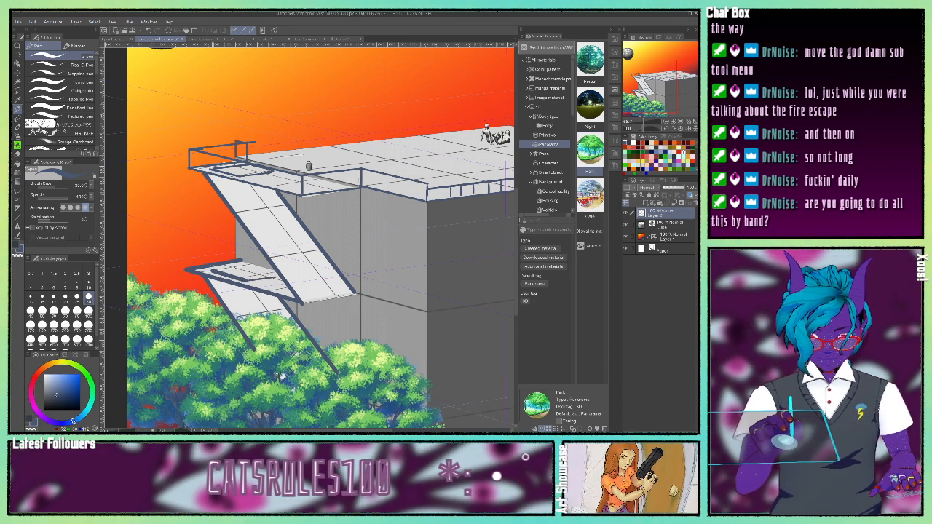
left_click_drag(212, 270, 274, 271)
key("ctrl+z")
key("ctrl+z")
key("ctrl+z")
key("ctrl+z")
key("ctrl+z")
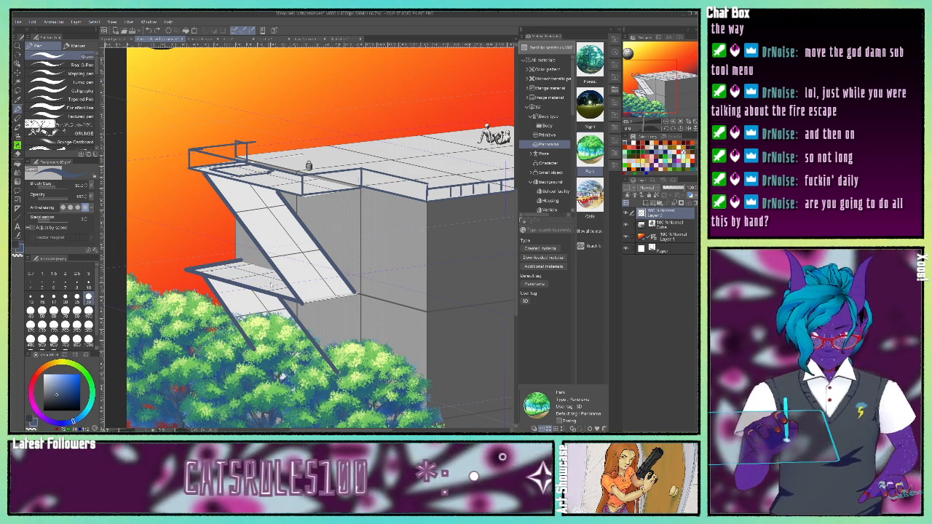
key("ctrl+z")
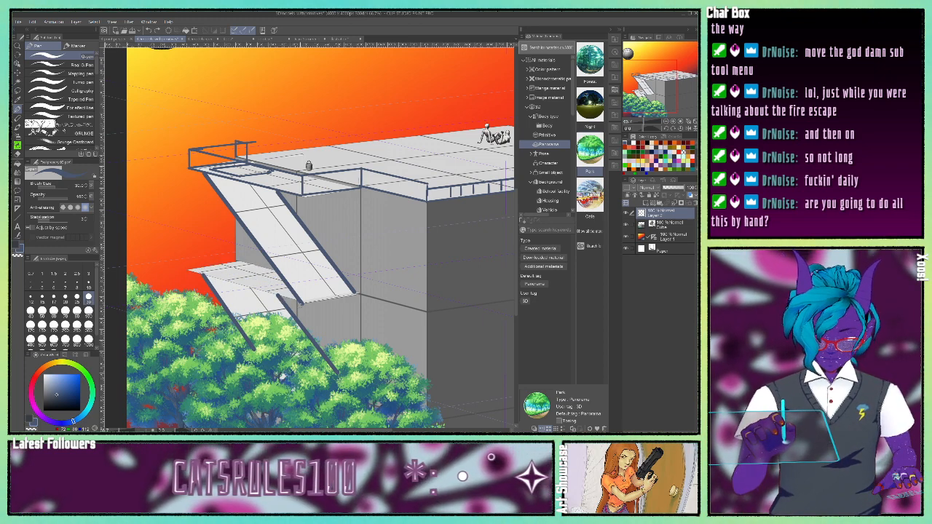
Step: Outline the middle landing between the two stair flights, including the stair opening in its floor
mouse_move(302, 304)
left_mouse_down()
mouse_move(301, 282)
mouse_move(185, 268)
mouse_move(237, 264)
mouse_move(222, 273)
mouse_move(250, 285)
mouse_move(268, 282)
mouse_move(251, 264)
mouse_move(274, 271)
left_mouse_up()
key("ctrl+z")
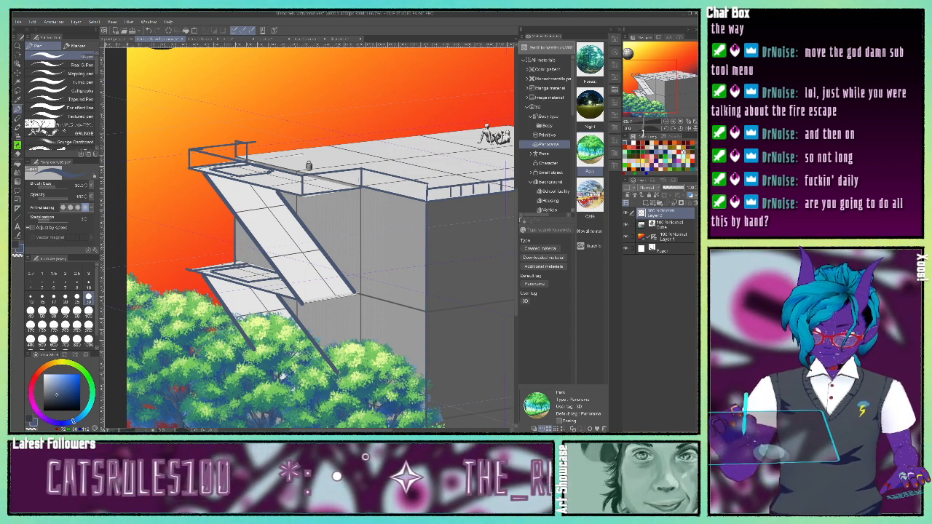
Step: Fill the rooftop railing around the building's stepped corner with evenly spaced vertical balusters, continuing toward the fire escape platform
left_click_drag(666, 100, 681, 114)
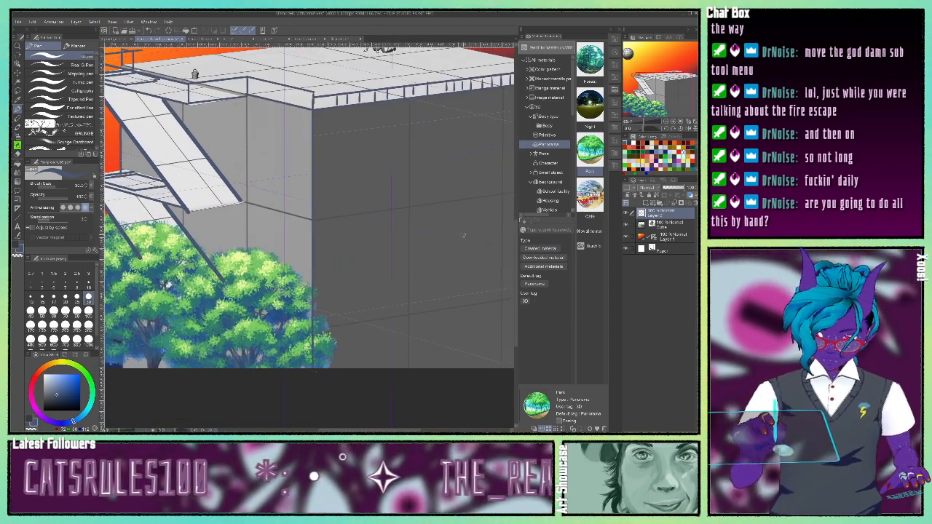
left_click_drag(670, 92, 672, 73)
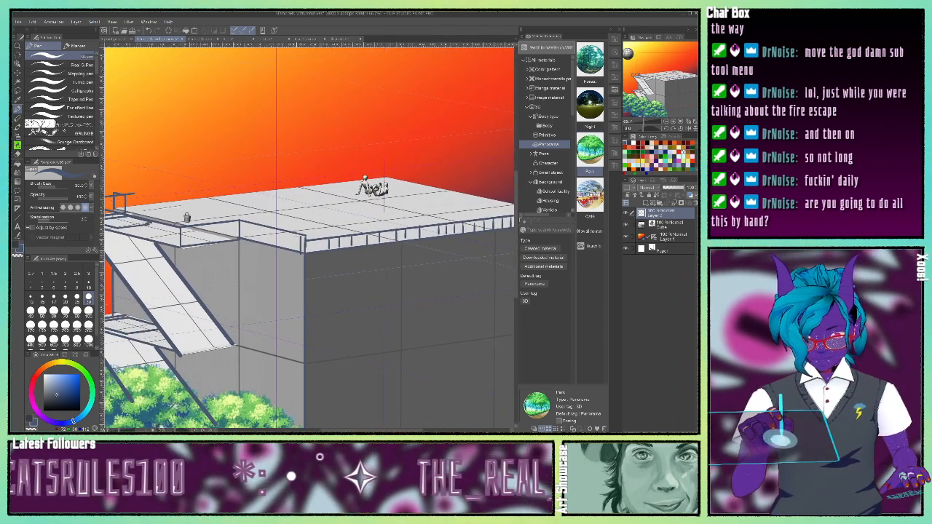
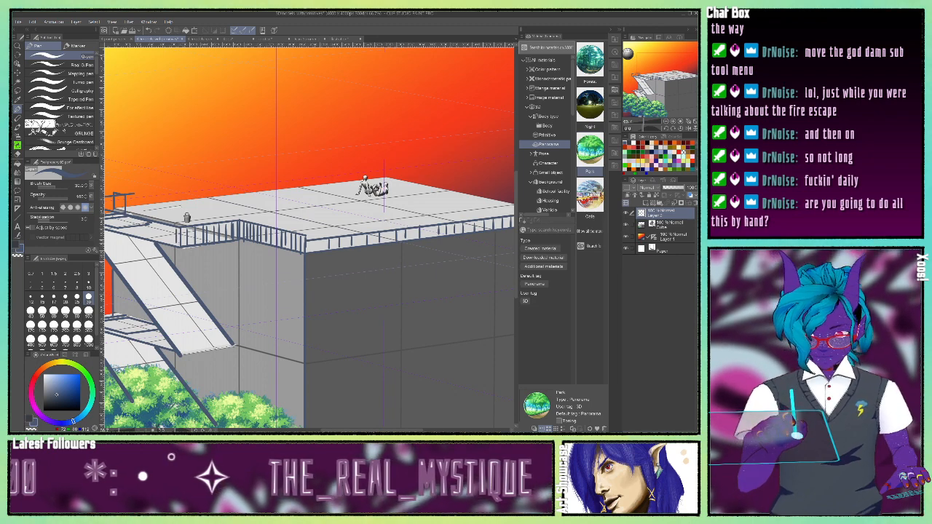
left_click_drag(172, 226, 173, 244)
mouse_move(169, 226)
left_mouse_down()
mouse_move(169, 245)
mouse_move(128, 233)
left_mouse_up()
left_click_drag(126, 217, 126, 232)
Step: Add vertical balusters to the fire escape platform's railing and draw the bottom edge of the upper stair flight
left_click_drag(665, 77, 643, 78)
left_click_drag(285, 235, 280, 248)
mouse_move(277, 229)
left_mouse_down()
mouse_move(277, 247)
mouse_move(255, 243)
left_mouse_up()
mouse_move(251, 226)
left_mouse_down()
mouse_move(251, 243)
mouse_move(235, 238)
left_mouse_up()
mouse_move(282, 216)
left_mouse_down()
mouse_move(282, 232)
mouse_move(260, 227)
mouse_move(245, 238)
left_mouse_up()
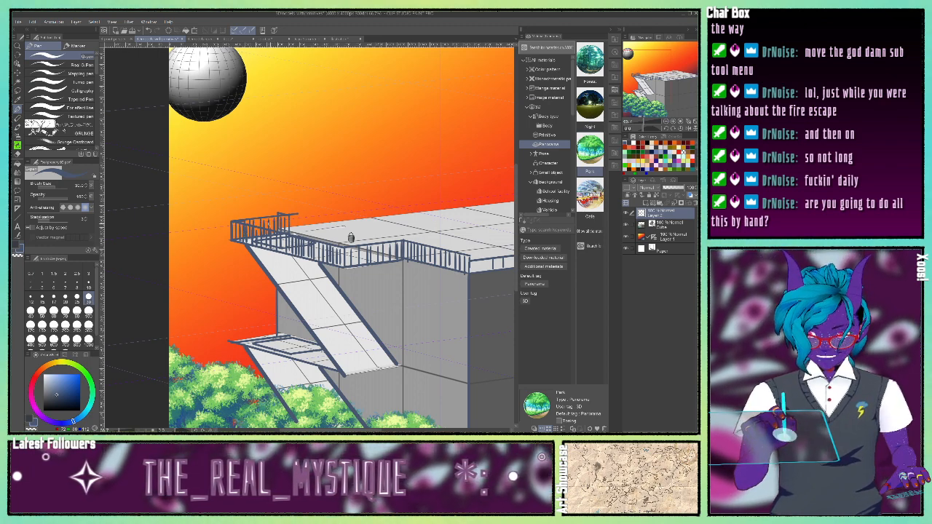
left_click_drag(281, 215, 287, 233)
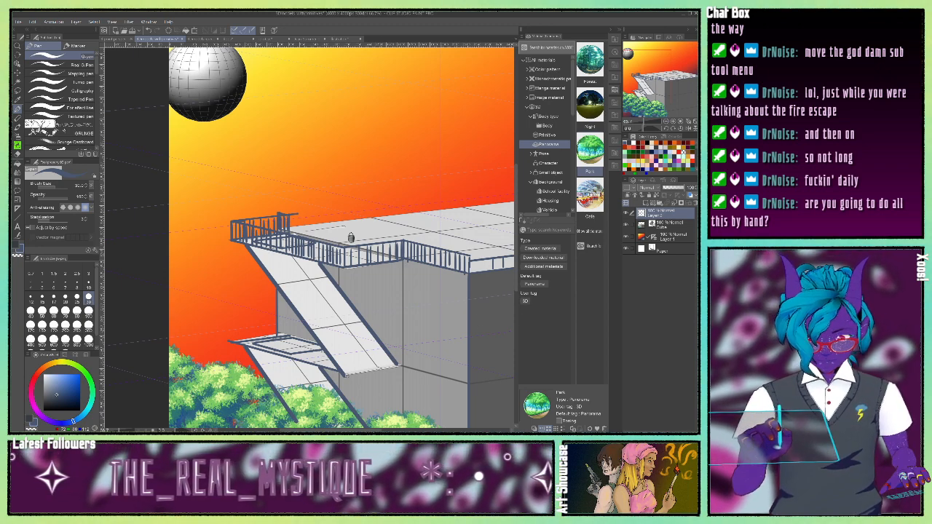
left_click_drag(344, 376, 403, 365)
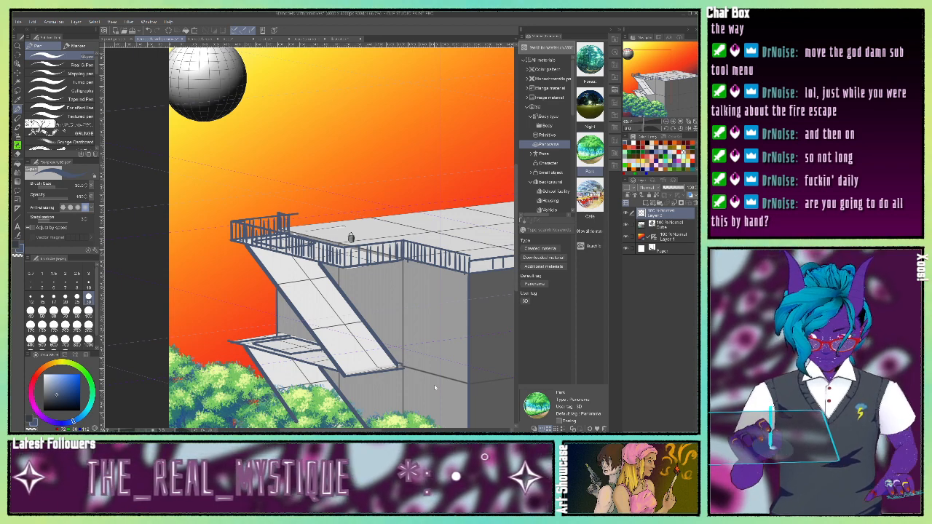
Step: Toggle the gradient and Cube layers off and on to check the line drawing against the 3D reference
left_click(626, 237)
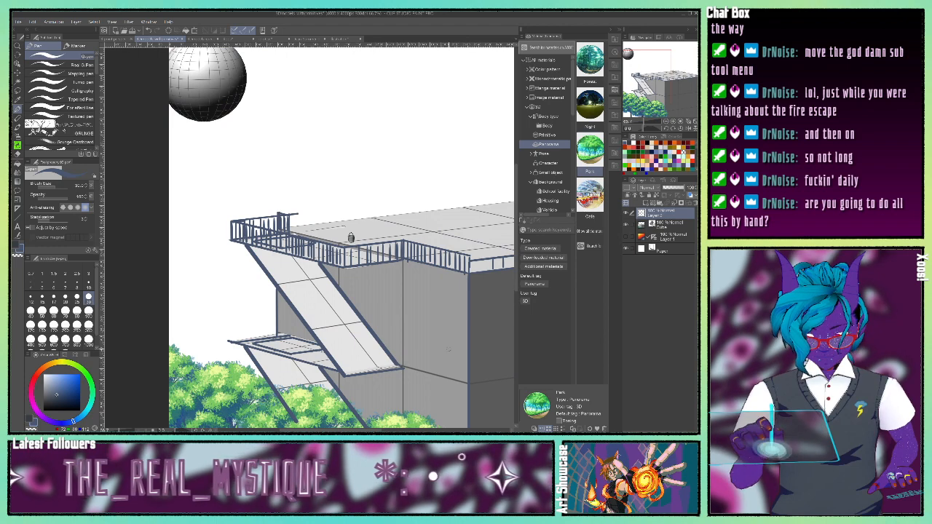
left_click(627, 238)
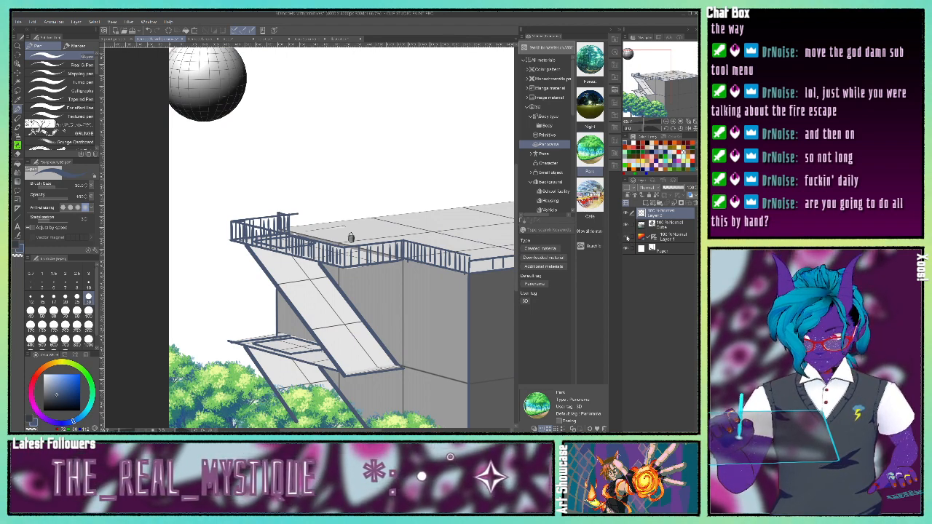
left_click_drag(661, 77, 664, 102)
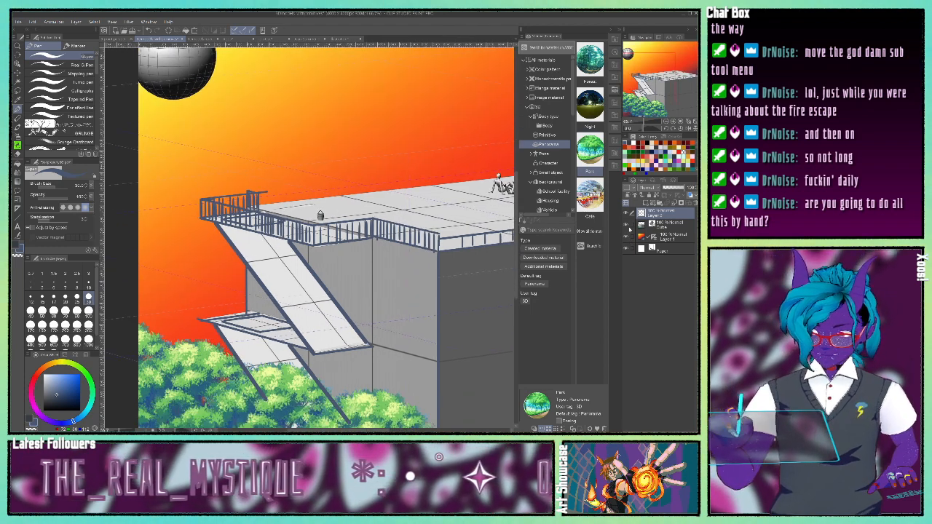
left_click(626, 226)
left_click(626, 227)
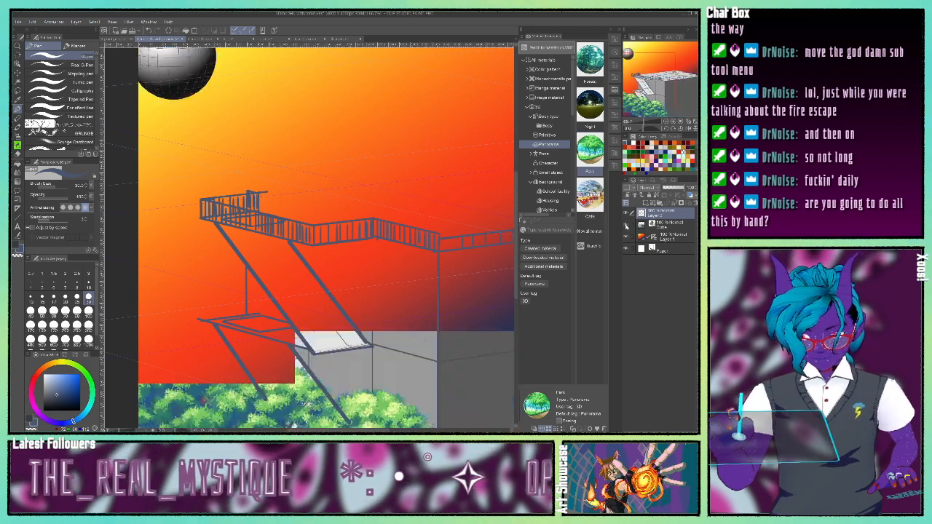
left_click(626, 227)
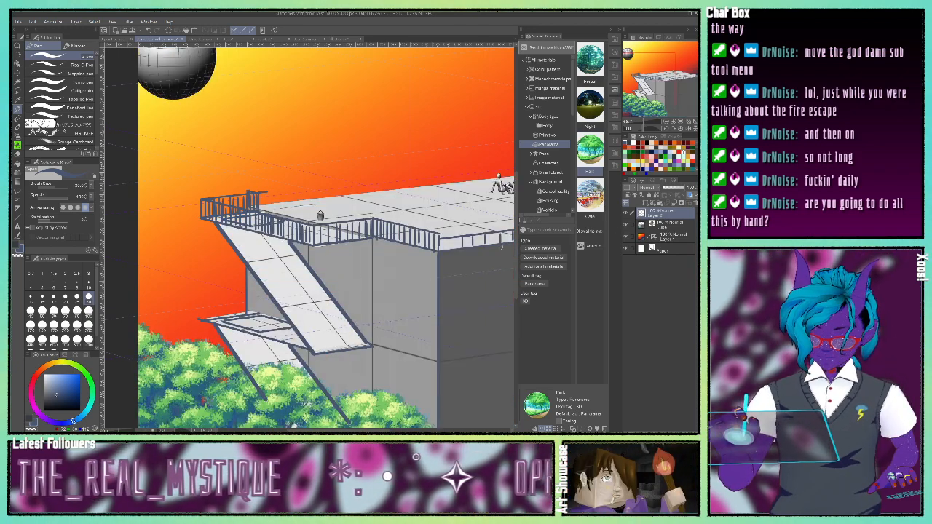
Step: Draw the posts and top rails of the middle landing's railing, redoing the misplaced rail strokes
left_click_drag(250, 312, 286, 321)
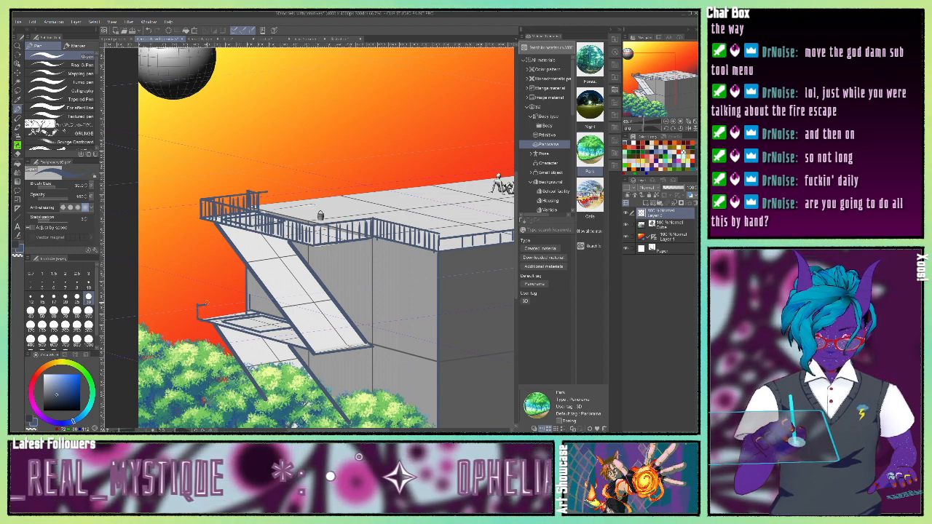
left_click_drag(206, 303, 237, 298)
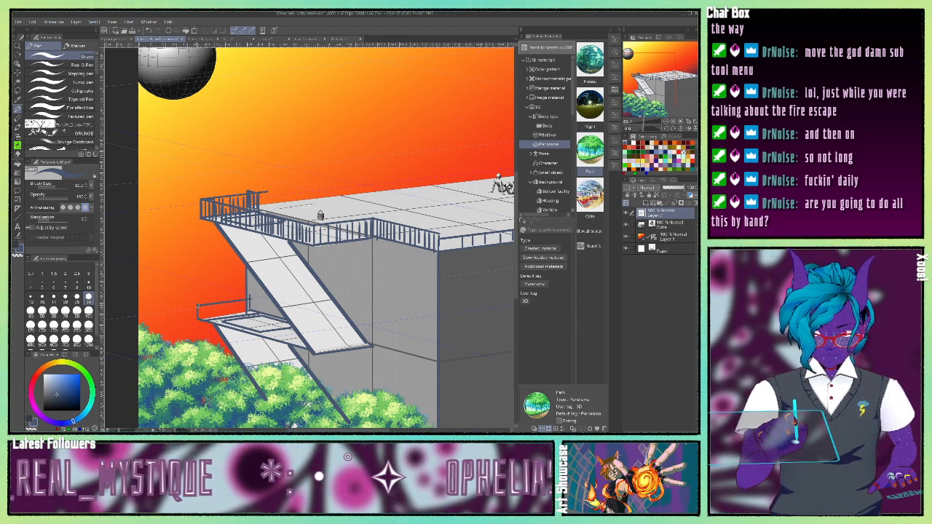
key("ctrl+z")
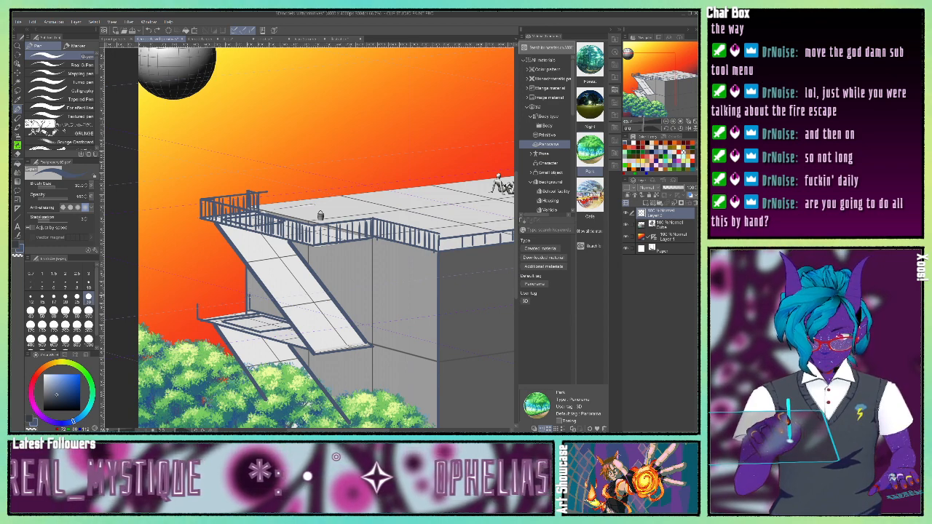
mouse_move(244, 295)
left_mouse_down()
mouse_move(214, 286)
mouse_move(223, 299)
mouse_move(197, 301)
mouse_move(289, 329)
left_mouse_up()
key("ctrl+z")
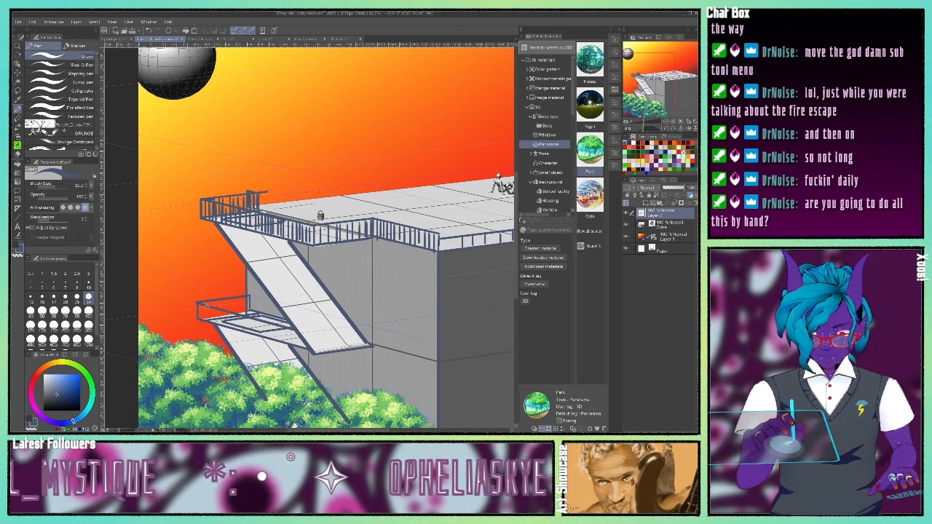
Step: Fill the middle landing's railing with vertical balusters along its front, outer and rear sides
left_click_drag(203, 305, 202, 318)
mouse_move(206, 305)
left_mouse_down()
mouse_move(206, 320)
mouse_move(250, 332)
left_mouse_up()
mouse_move(259, 321)
left_mouse_down()
mouse_move(260, 335)
mouse_move(278, 339)
left_mouse_up()
left_click_drag(290, 330, 300, 347)
left_click_drag(209, 298, 242, 311)
left_click_drag(249, 300, 249, 308)
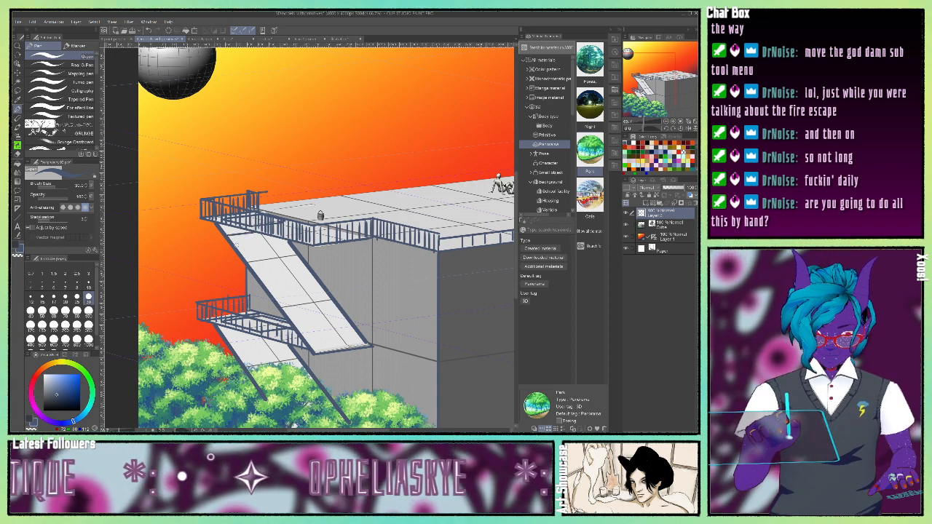
Step: Draw the stair treads across the upper flight from the platform down to its foot
mouse_move(234, 245)
left_mouse_down()
mouse_move(278, 241)
mouse_move(259, 257)
mouse_move(295, 251)
mouse_move(277, 266)
mouse_move(303, 260)
left_mouse_up()
mouse_move(256, 281)
left_mouse_down()
mouse_move(302, 273)
mouse_move(320, 282)
mouse_move(314, 299)
mouse_move(338, 305)
left_mouse_up()
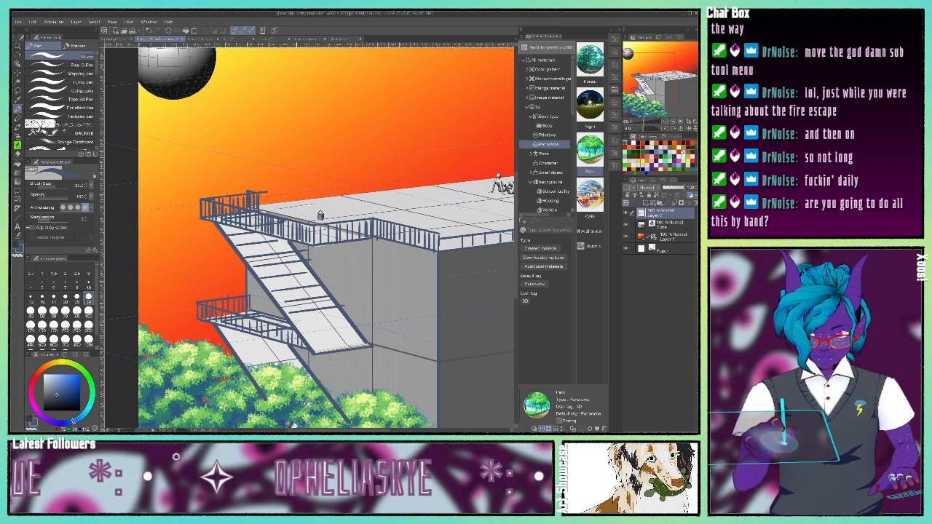
left_click_drag(292, 325, 348, 323)
left_click_drag(309, 346, 352, 335)
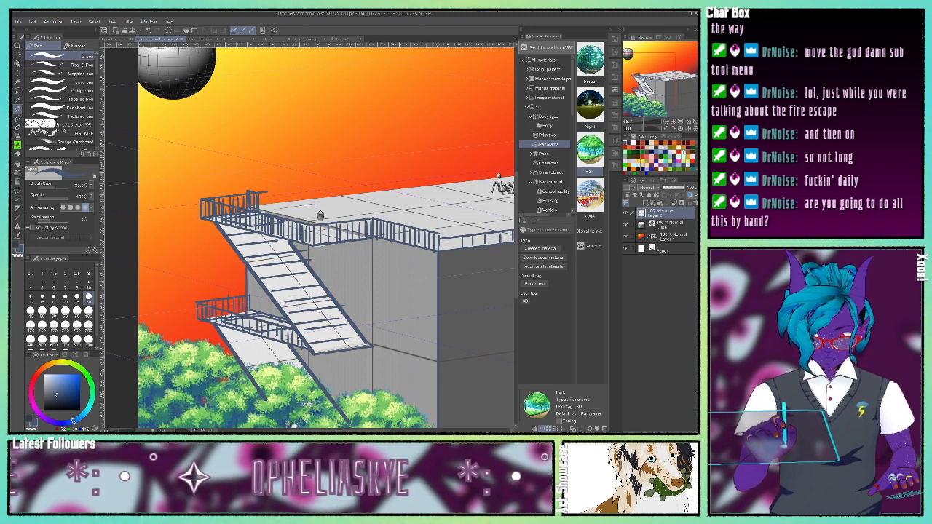
Step: Draw a landing along the wall at the foot of the upper flight, with railing posts and a top rail
mouse_move(299, 333)
left_mouse_down()
mouse_move(337, 363)
mouse_move(372, 346)
mouse_move(403, 355)
mouse_move(407, 336)
mouse_move(408, 354)
mouse_move(352, 350)
left_mouse_up()
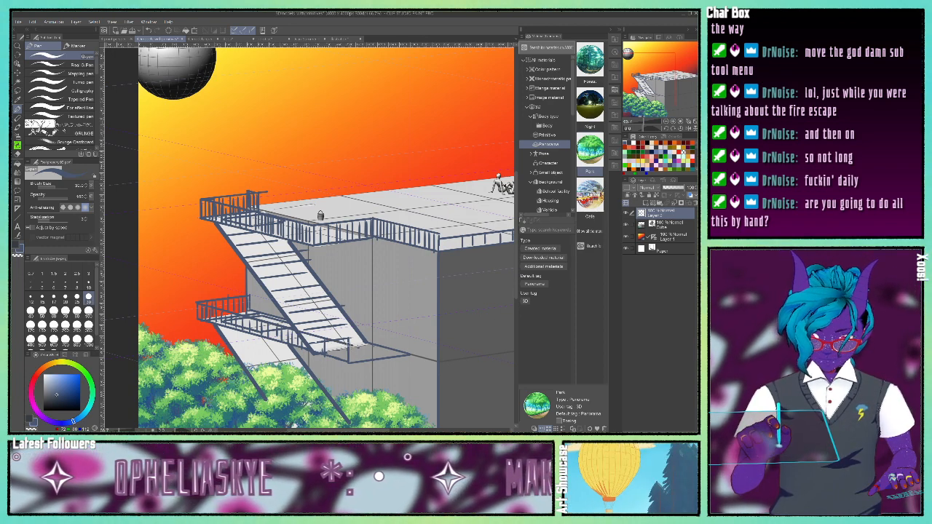
mouse_move(350, 345)
left_mouse_down()
mouse_move(410, 335)
mouse_move(410, 359)
left_mouse_up()
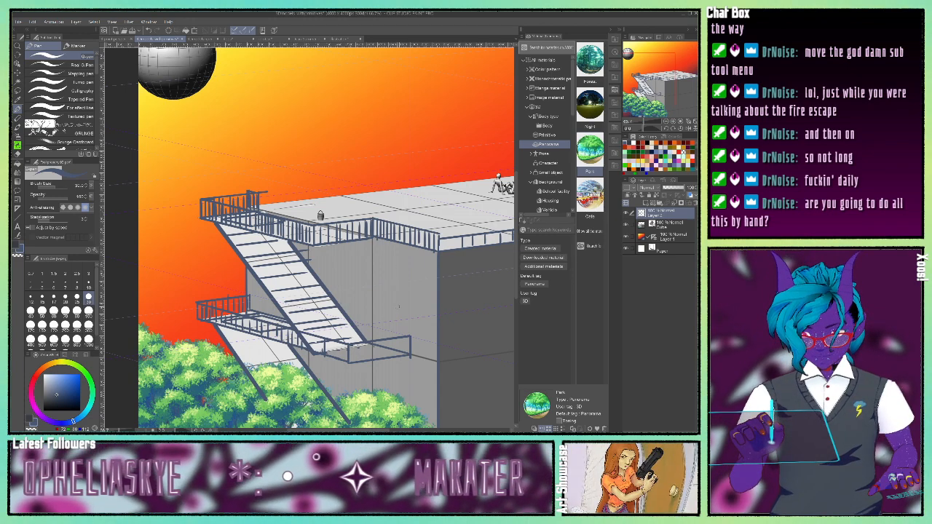
Step: Draw a window on the side wall near the building's corner, with a double frame and crossing glazing bars, correcting its misjudged width
mouse_move(380, 264)
left_mouse_down()
mouse_move(381, 294)
mouse_move(382, 265)
mouse_move(429, 276)
mouse_move(430, 298)
mouse_move(425, 322)
mouse_move(379, 308)
left_mouse_up()
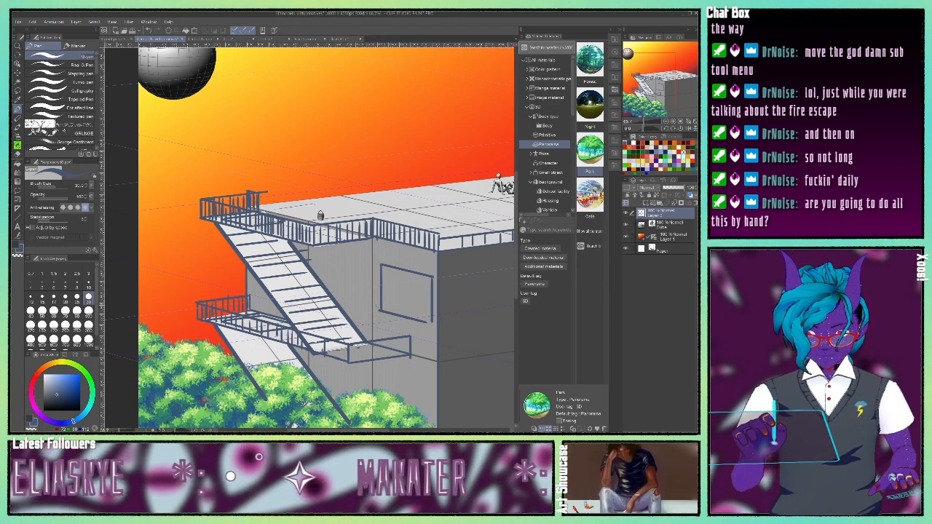
mouse_move(374, 263)
left_mouse_down()
mouse_move(376, 316)
mouse_move(431, 332)
mouse_move(418, 305)
mouse_move(422, 280)
mouse_move(409, 318)
left_mouse_up()
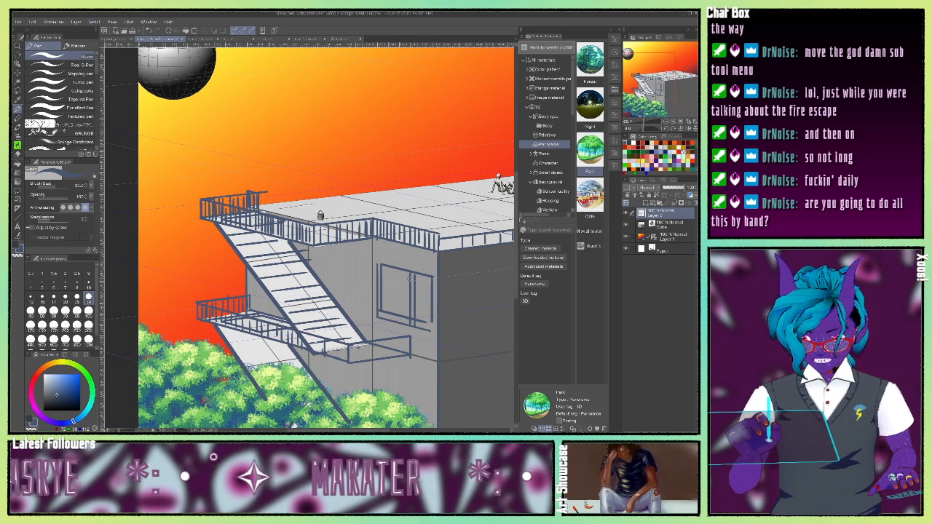
left_click_drag(410, 279, 383, 273)
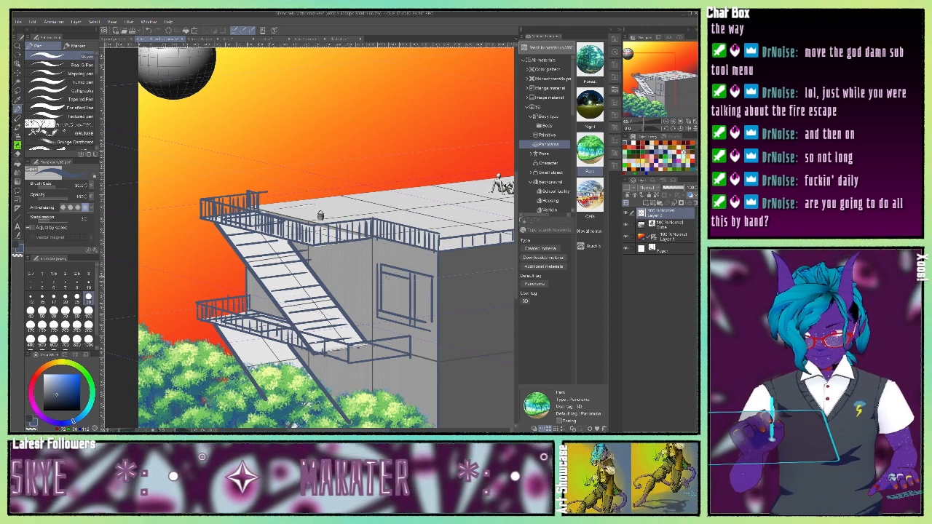
key("ctrl+z")
mouse_move(417, 270)
left_mouse_down()
mouse_move(379, 260)
mouse_move(377, 275)
left_mouse_up()
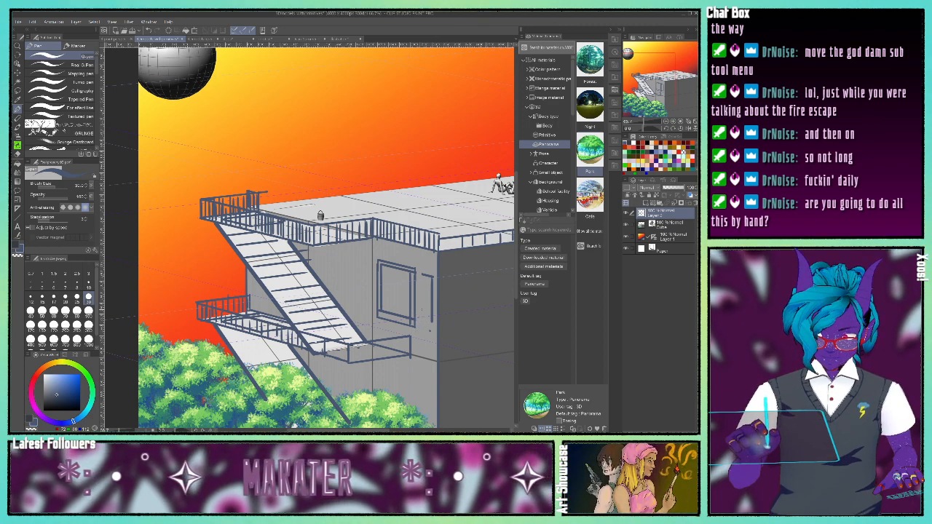
left_click_drag(431, 324, 434, 276)
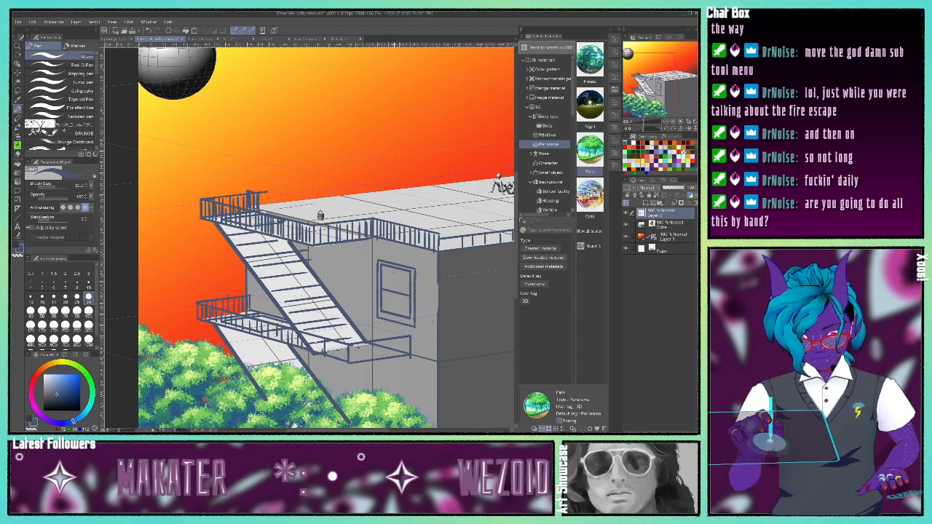
left_click_drag(396, 267, 397, 321)
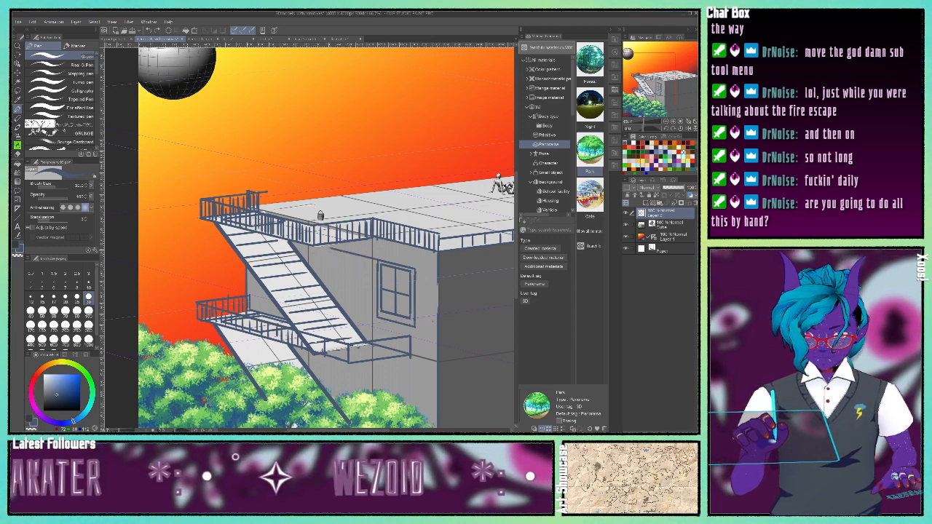
Step: Draw a matching second window between the first one and the upper stair flight, with double frame and crossing glazing bars
left_click_drag(367, 256, 366, 303)
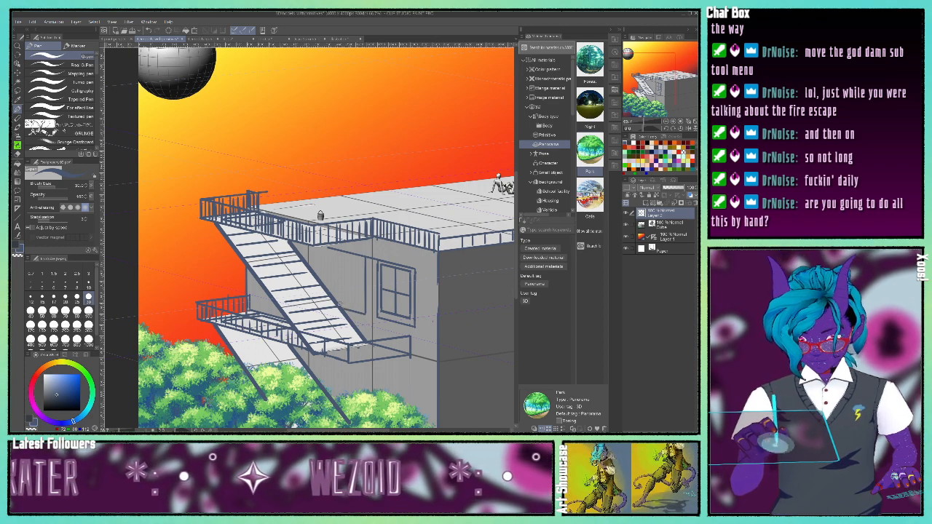
left_click_drag(328, 246, 325, 293)
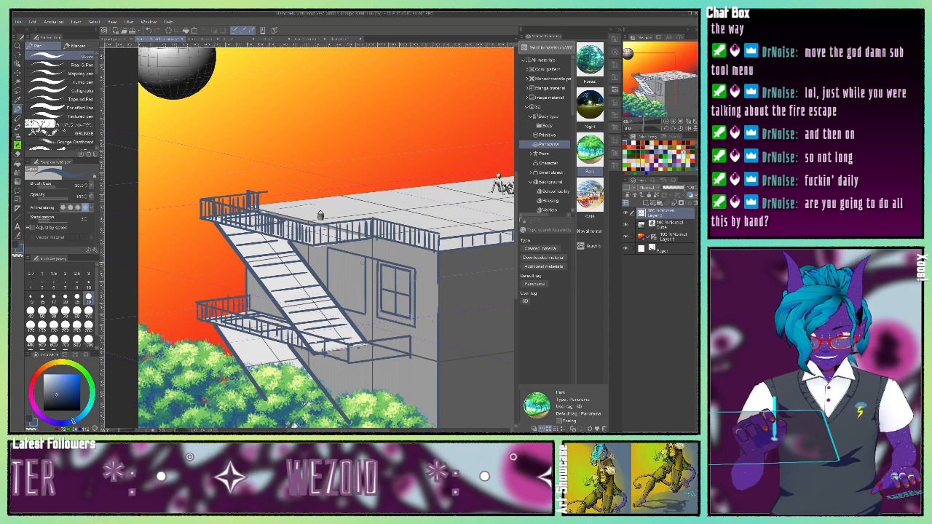
mouse_move(364, 264)
left_mouse_down()
mouse_move(336, 255)
mouse_move(329, 295)
left_mouse_up()
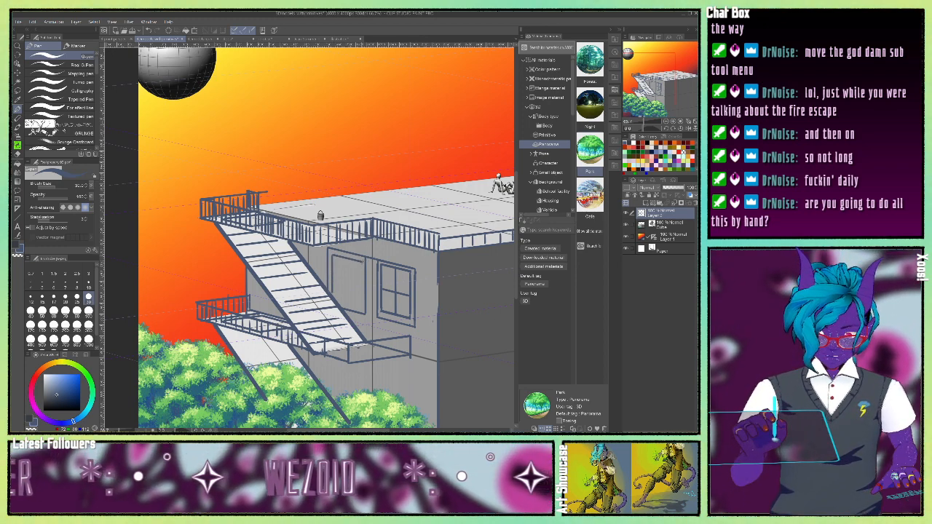
mouse_move(362, 263)
left_mouse_down()
mouse_move(361, 311)
mouse_move(337, 304)
left_mouse_up()
mouse_move(345, 259)
left_mouse_down()
mouse_move(341, 303)
mouse_move(332, 277)
mouse_move(360, 289)
left_mouse_up()
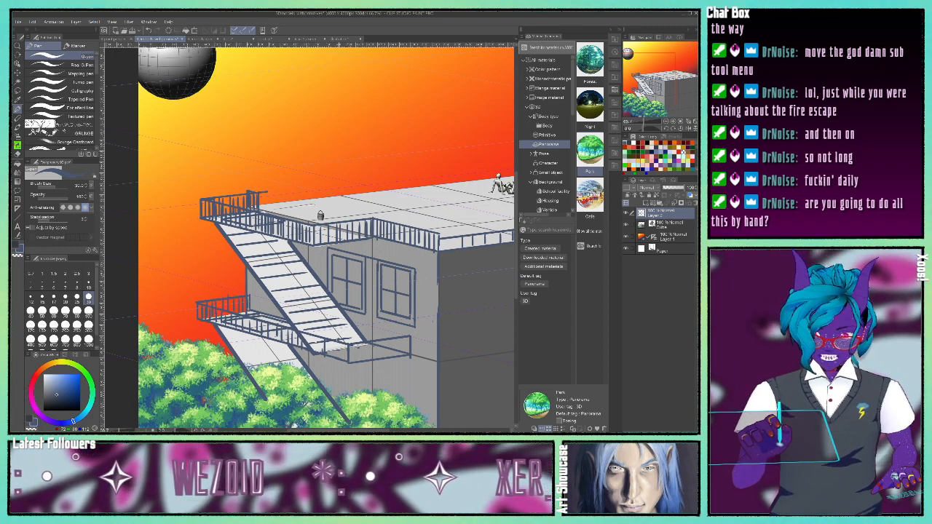
Step: Draw the stair treads across the lower flight from the middle landing down into the trees
left_click_drag(294, 426, 247, 392)
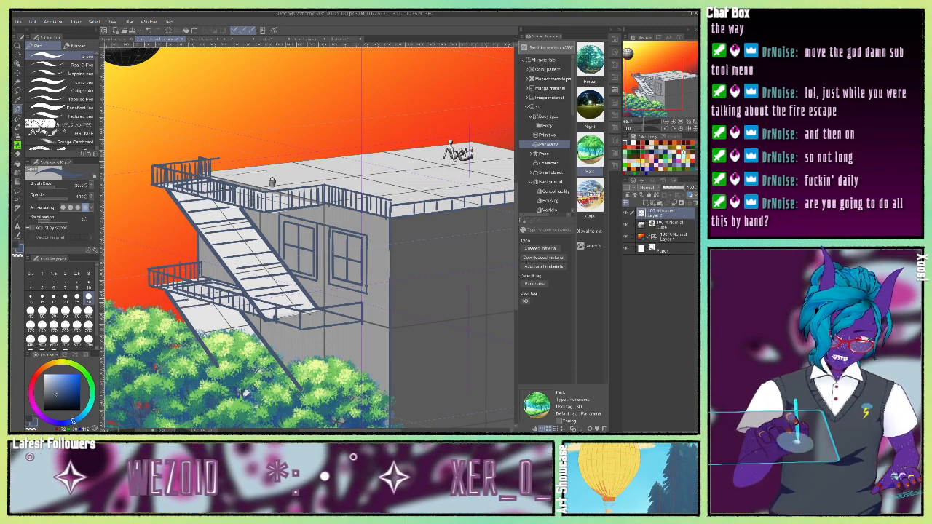
left_click_drag(184, 318, 233, 308)
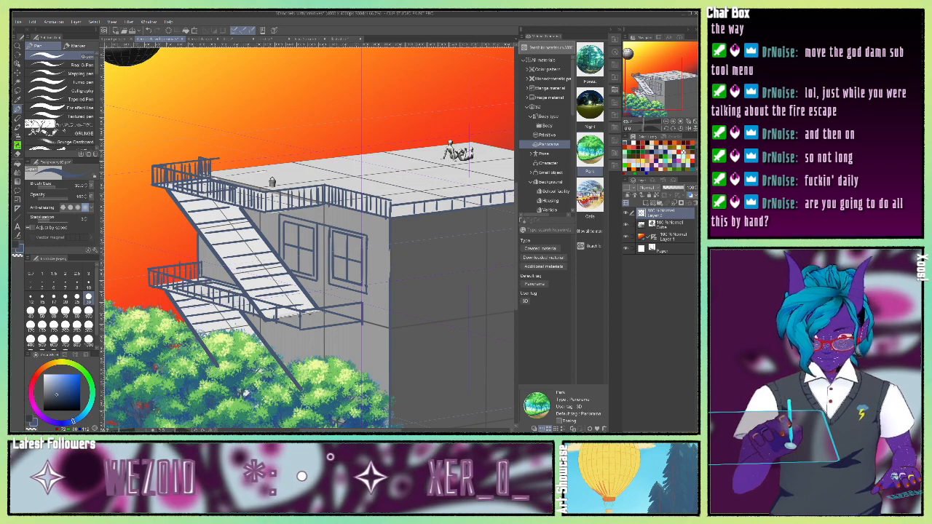
left_click_drag(195, 334, 251, 323)
left_click_drag(207, 349, 268, 346)
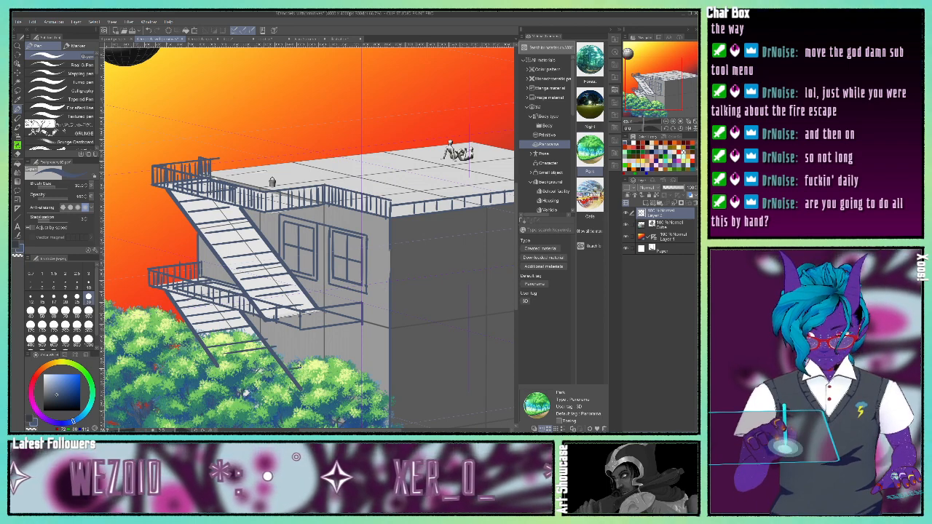
Step: Hide the gradient background, trace the foliage and branches of the tree nearest the building's corner, and check the line art without the 3D layer
left_click(626, 237)
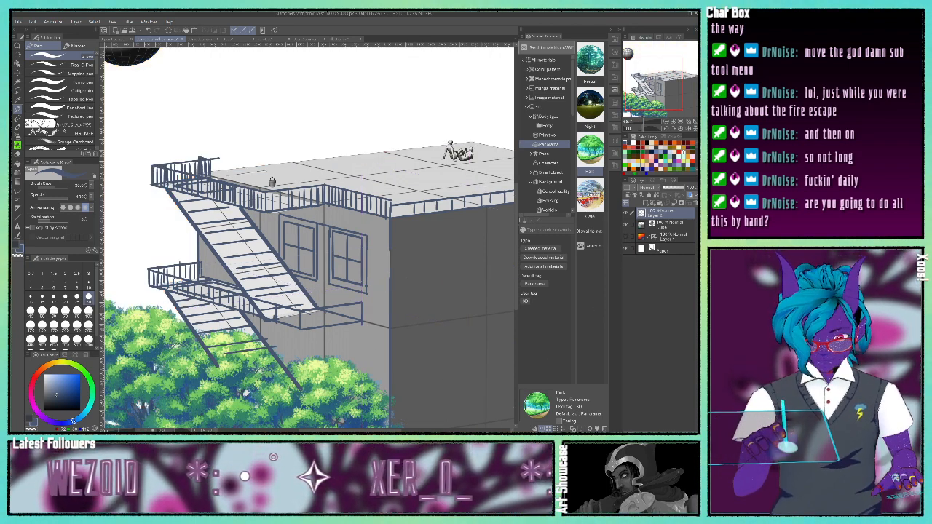
mouse_move(296, 363)
left_mouse_down()
mouse_move(346, 354)
mouse_move(383, 386)
left_mouse_up()
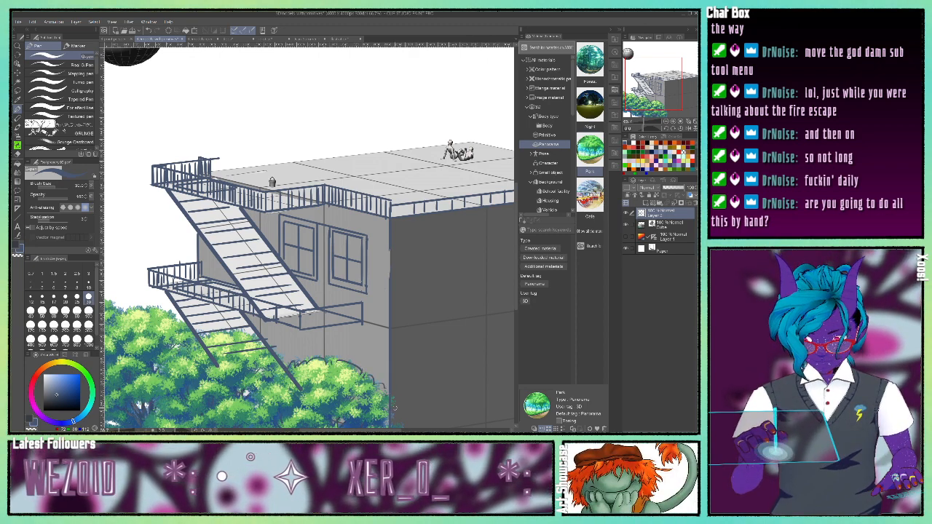
left_click_drag(423, 423, 409, 268)
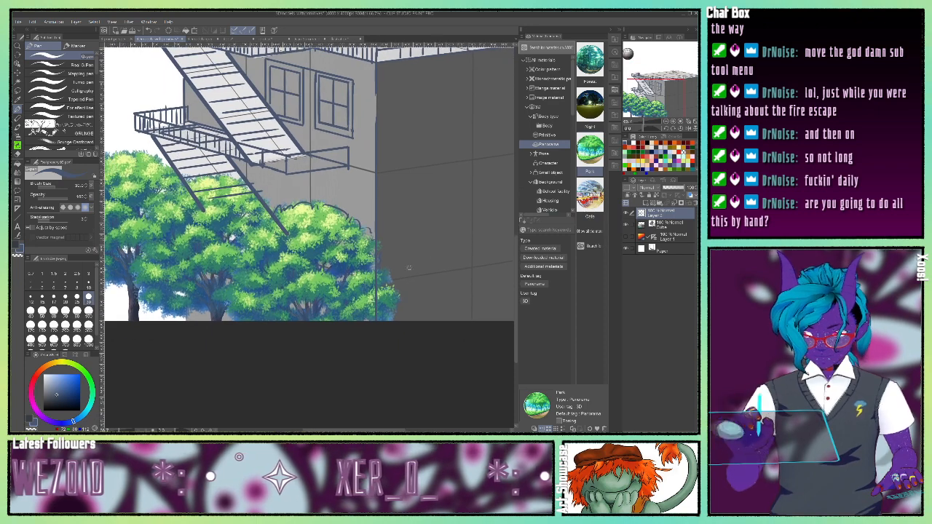
left_click_drag(394, 310, 390, 320)
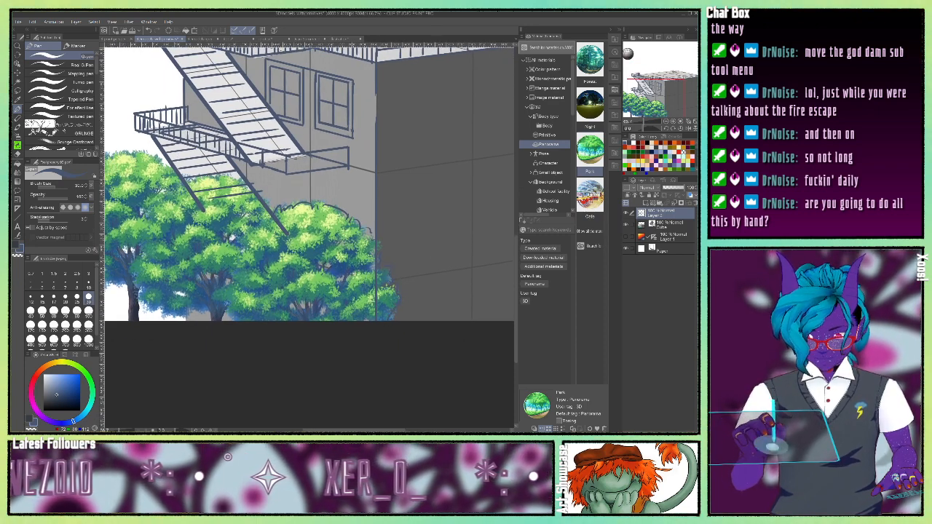
mouse_move(271, 214)
left_mouse_down()
mouse_move(238, 244)
mouse_move(224, 302)
mouse_move(235, 319)
left_mouse_up()
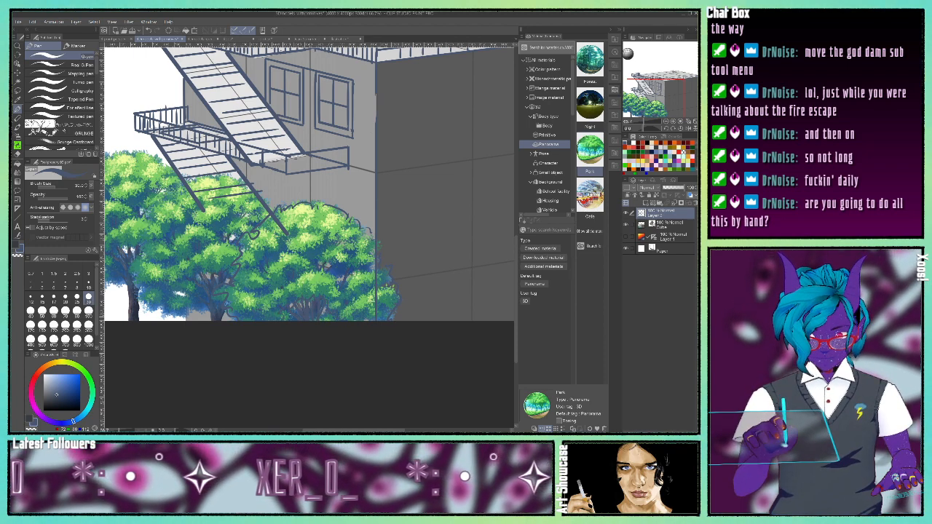
left_click(627, 226)
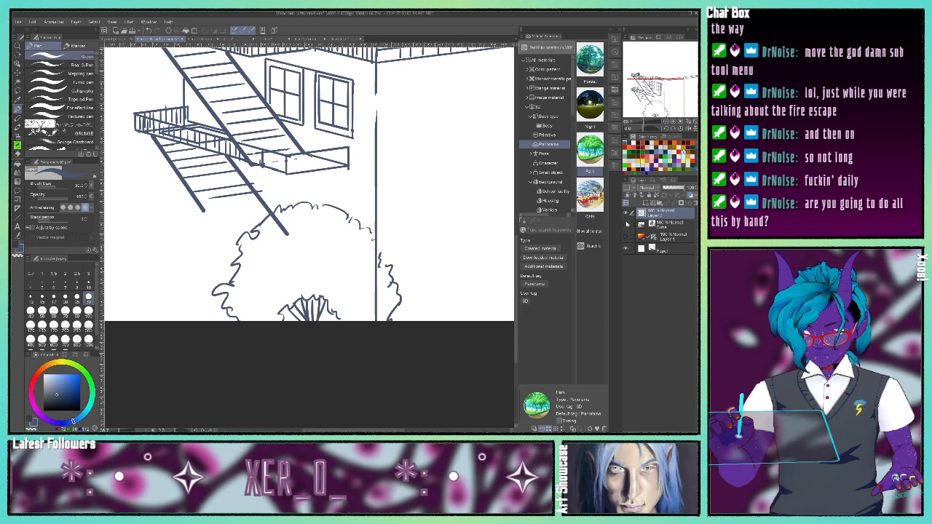
left_click(627, 226)
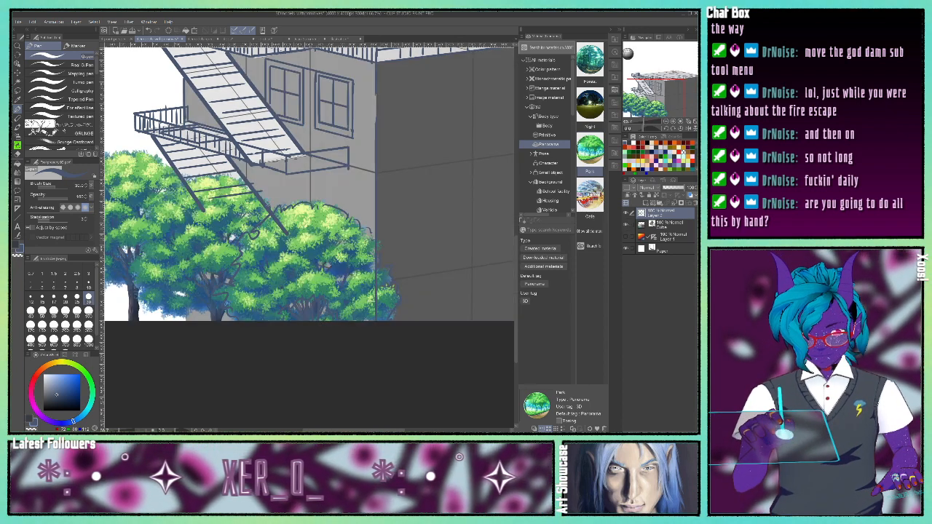
Step: Trace the foliage outlines of the middle and outermost trees, including the outermost tree's trunk and branches
mouse_move(271, 205)
left_mouse_down()
mouse_move(216, 173)
mouse_move(150, 212)
mouse_move(134, 276)
mouse_move(159, 314)
mouse_move(189, 317)
left_mouse_up()
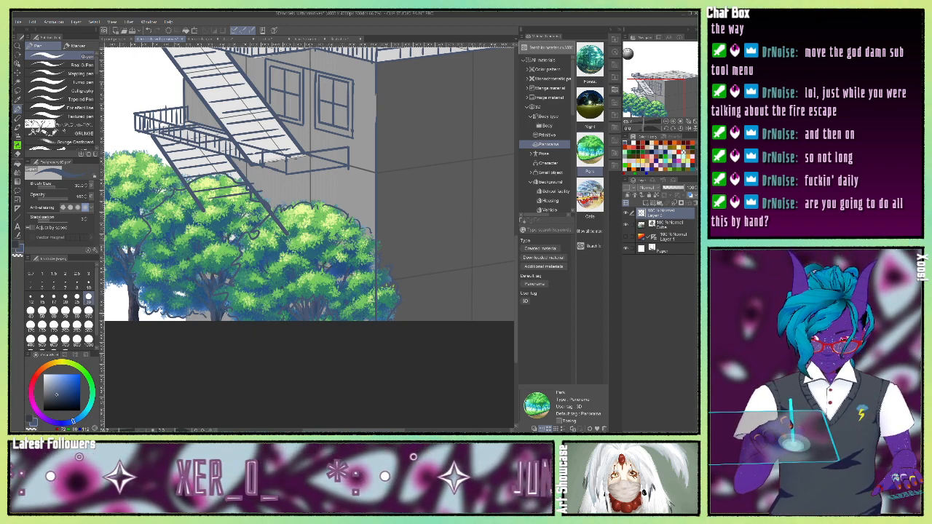
left_click_drag(222, 313, 227, 320)
left_click_drag(325, 139, 532, 154)
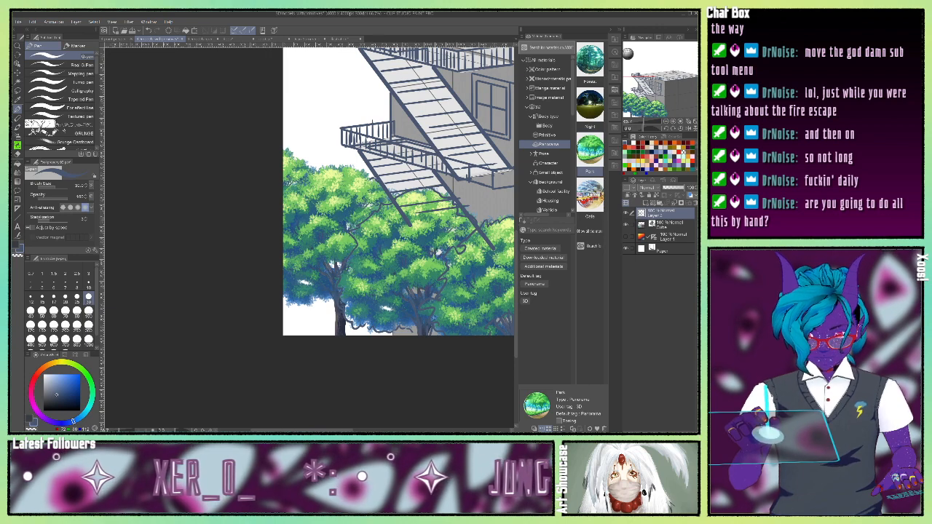
mouse_move(356, 169)
left_mouse_down()
mouse_move(332, 163)
mouse_move(290, 188)
mouse_move(285, 204)
left_mouse_up()
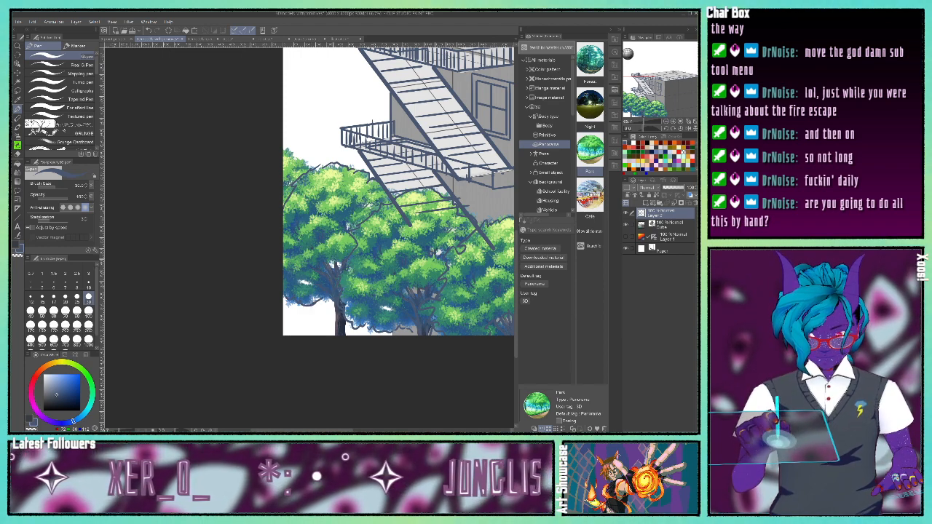
left_click_drag(334, 299, 342, 342)
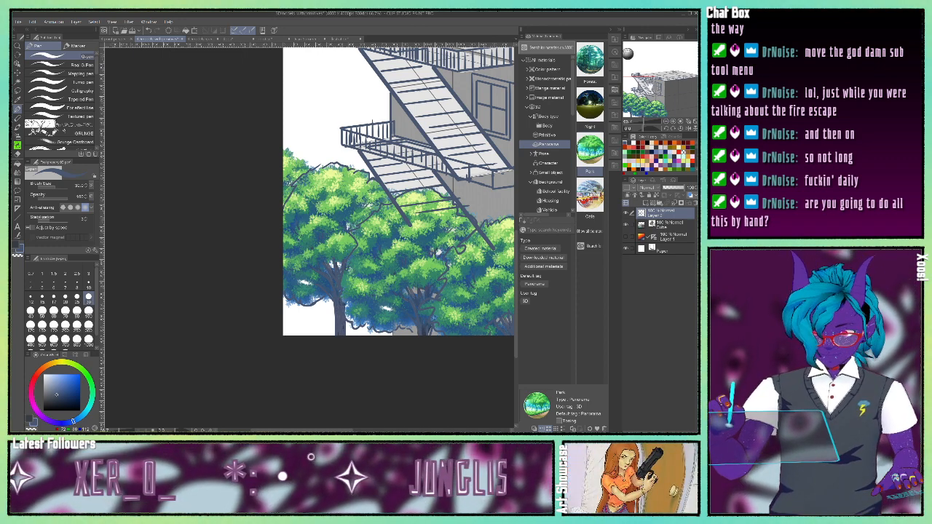
Step: Hide the 3D layer and erase the lower flight's treads and stringers where they overlap the tree foliage
left_click_drag(657, 95, 681, 72)
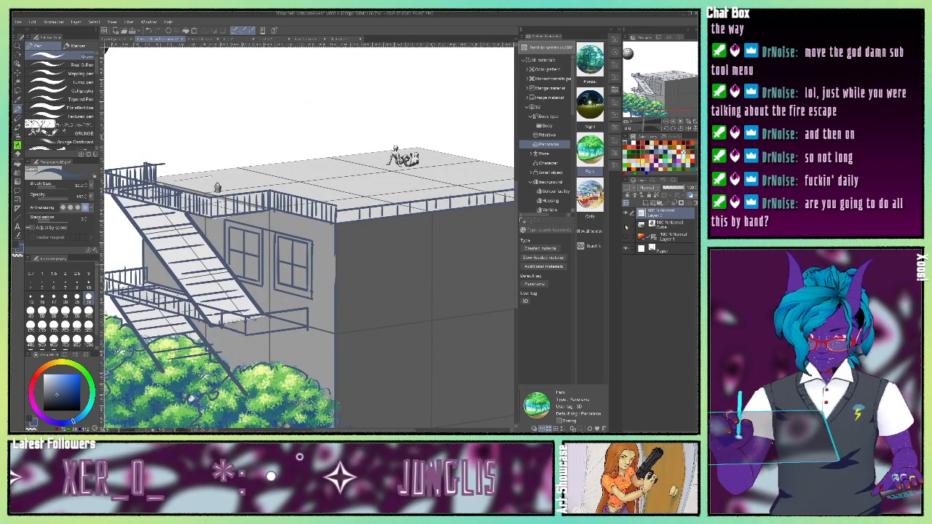
left_click(625, 225)
left_click(625, 238)
mouse_move(654, 93)
left_mouse_down()
mouse_move(648, 100)
mouse_move(644, 89)
left_mouse_up()
left_click(626, 238)
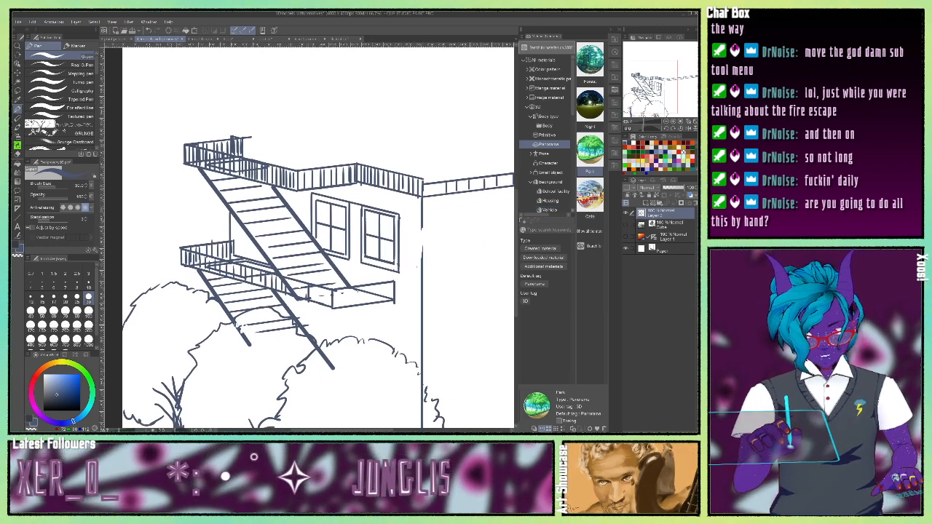
mouse_move(240, 322)
left_mouse_down()
mouse_move(255, 353)
mouse_move(294, 319)
left_mouse_up()
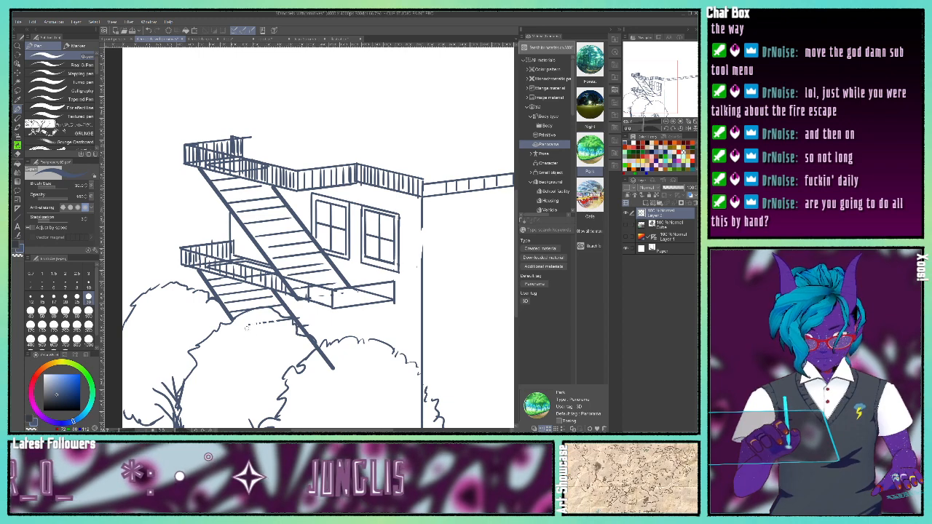
left_click_drag(248, 326, 290, 320)
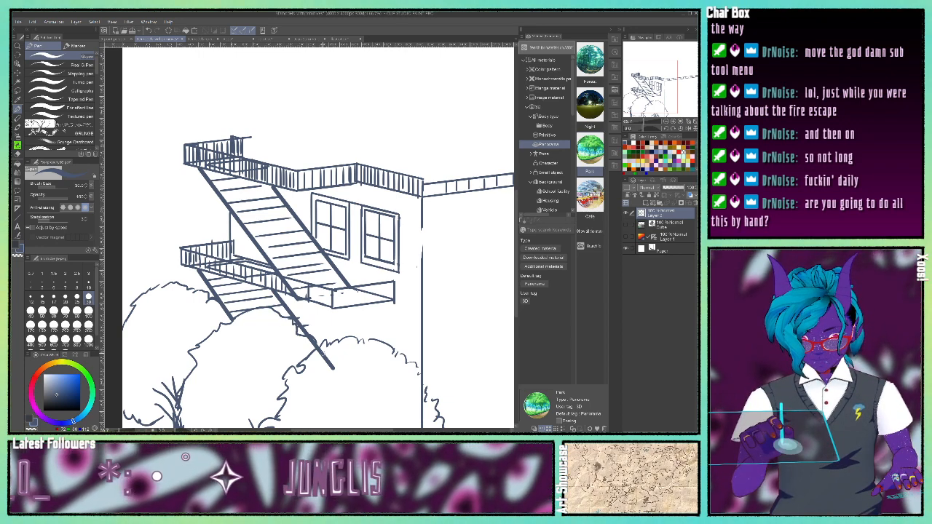
left_click_drag(308, 339, 333, 368)
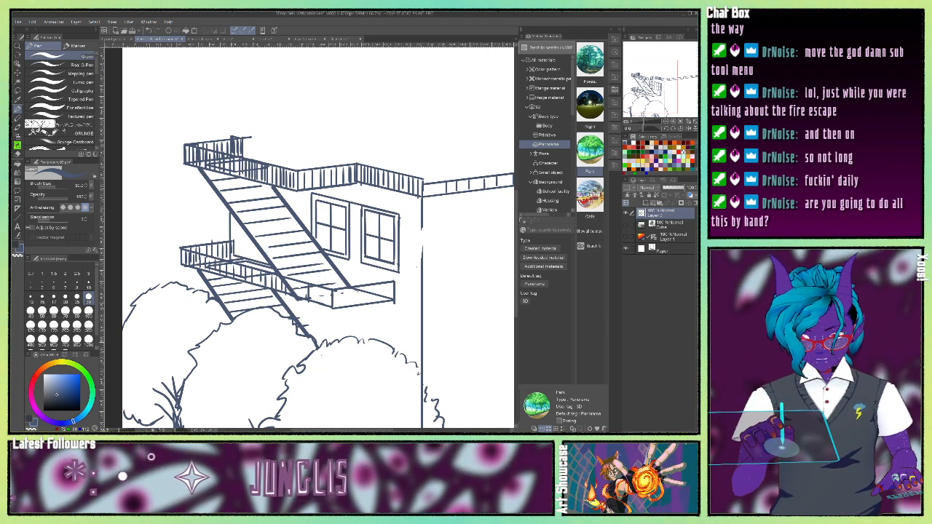
Step: Show the 3D reference layer and the gradient background again
left_click(627, 226)
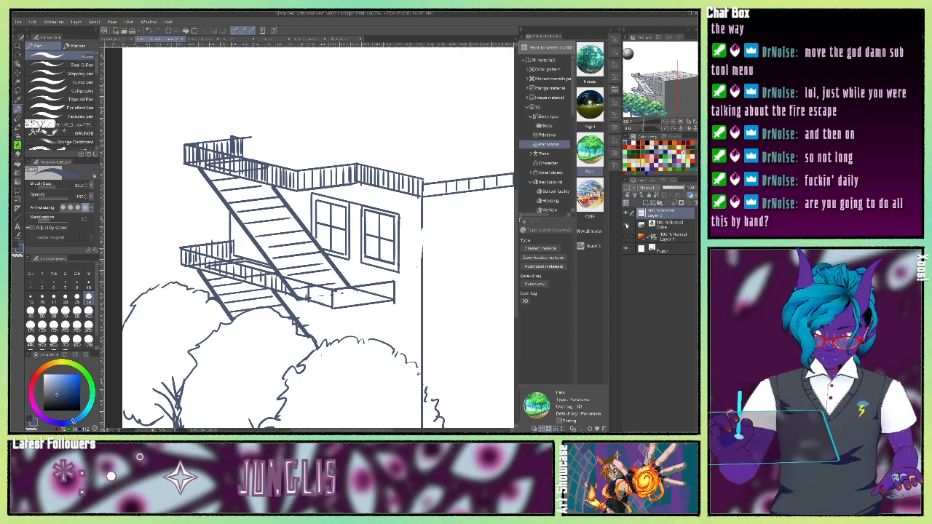
left_click_drag(654, 89, 663, 82)
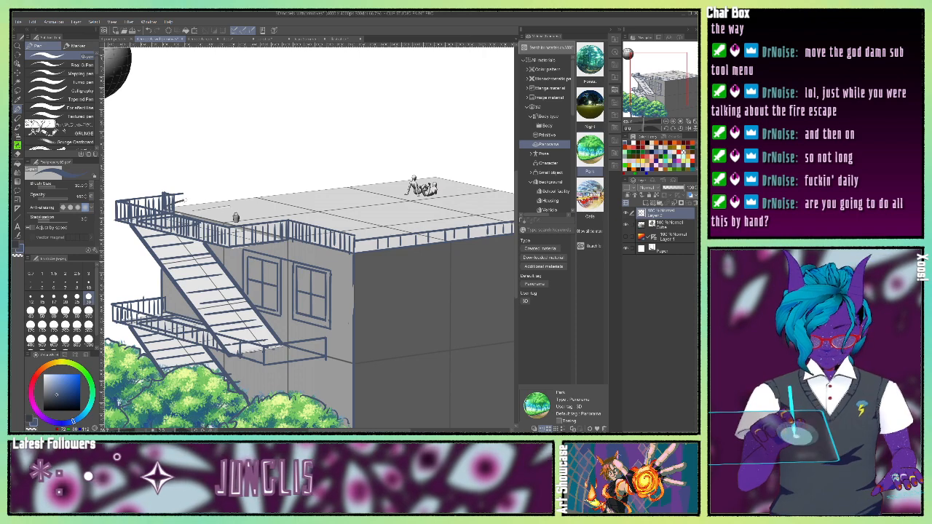
left_click(626, 238)
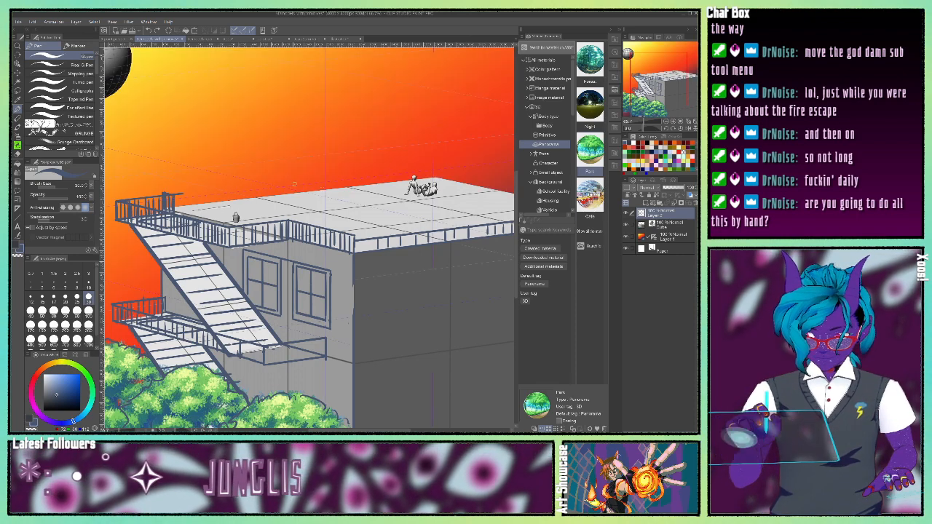
Step: Ink the roof's far edge, add a corner post, and draw the railing's top rail along both rear edges of the roof
left_click_drag(230, 201, 434, 178)
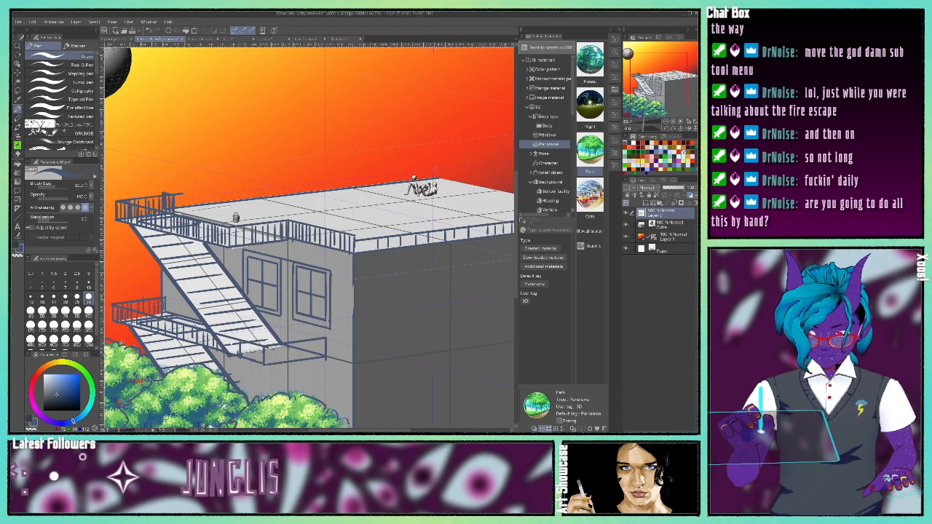
left_click_drag(430, 170, 177, 195)
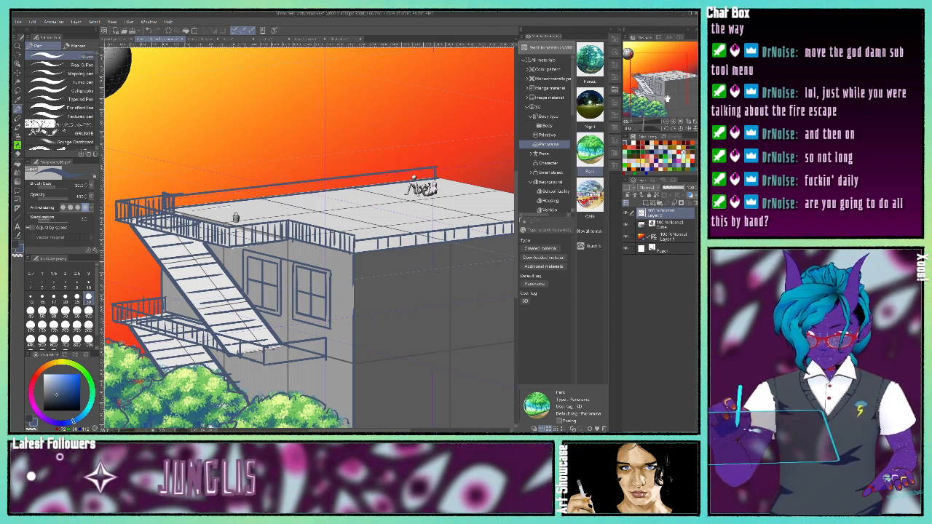
left_click_drag(667, 83, 688, 84)
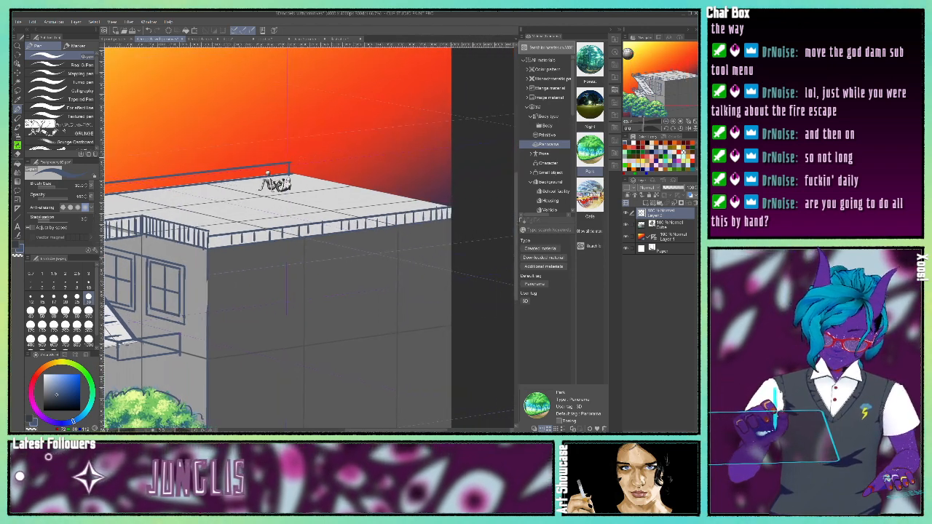
left_click_drag(338, 173, 476, 217)
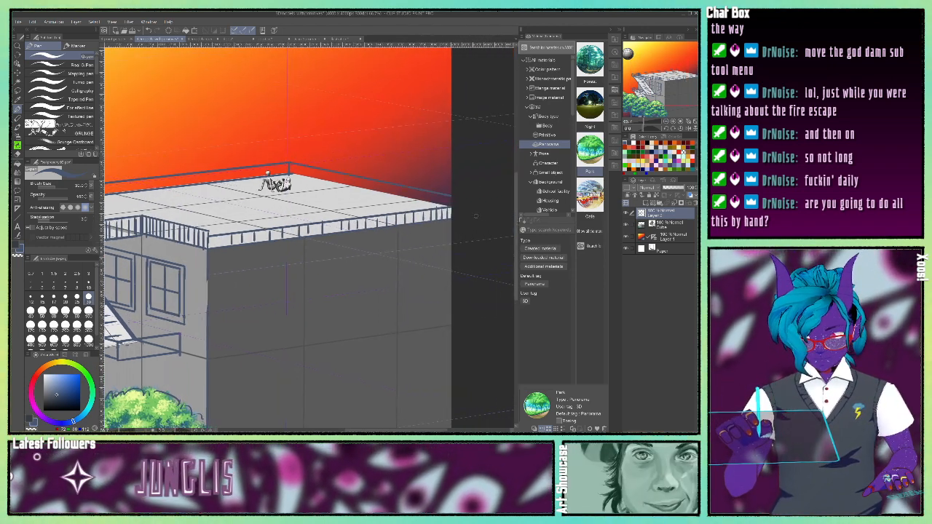
Step: Fill the rear roof railing with evenly spaced vertical balusters along both far edges
left_click_drag(293, 174, 439, 280)
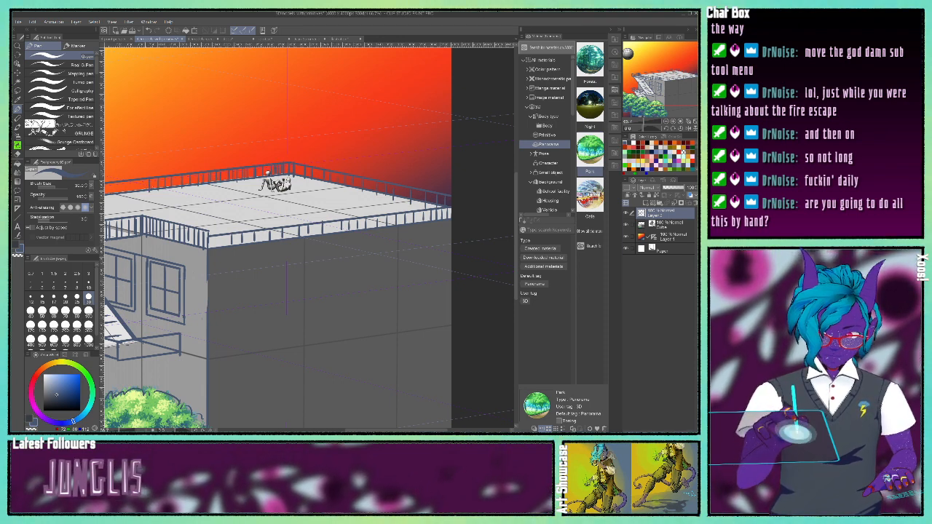
left_click_drag(129, 181, 123, 195)
mouse_move(112, 184)
left_mouse_down()
mouse_move(112, 198)
mouse_move(279, 193)
mouse_move(258, 187)
left_mouse_up()
left_click_drag(250, 176, 250, 188)
mouse_move(240, 178)
left_mouse_down()
mouse_move(239, 190)
mouse_move(219, 190)
left_mouse_up()
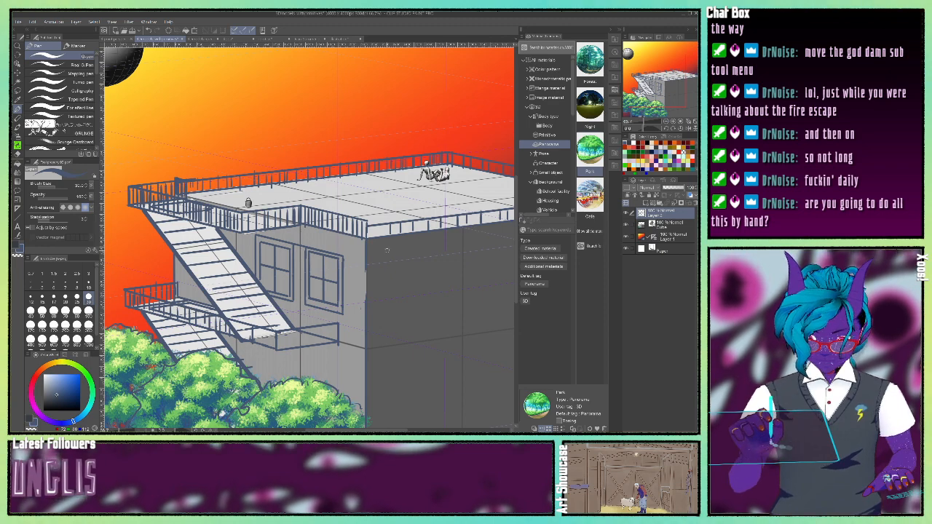
Step: Draw three double-outlined windows in perspective along the building's dark shaded wall, then view the whole canvas
left_click_drag(378, 263, 379, 324)
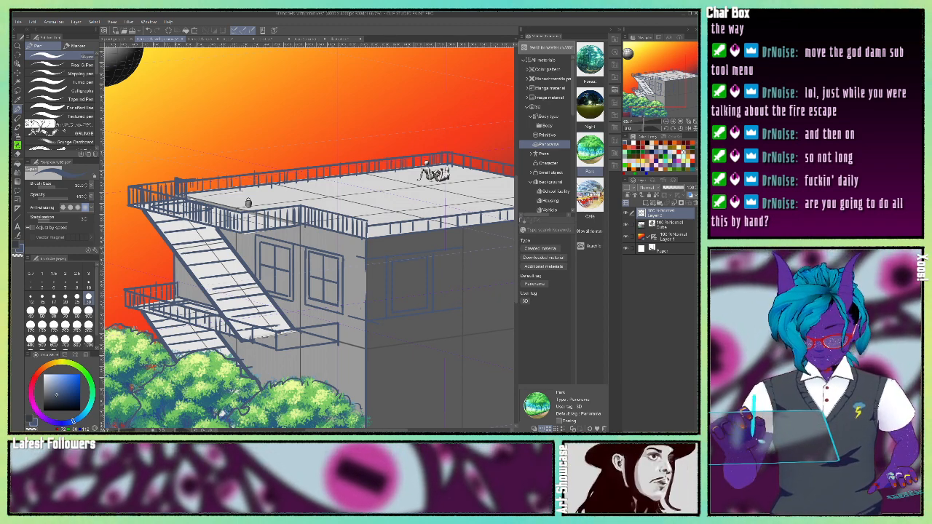
left_click_drag(463, 255, 307, 255)
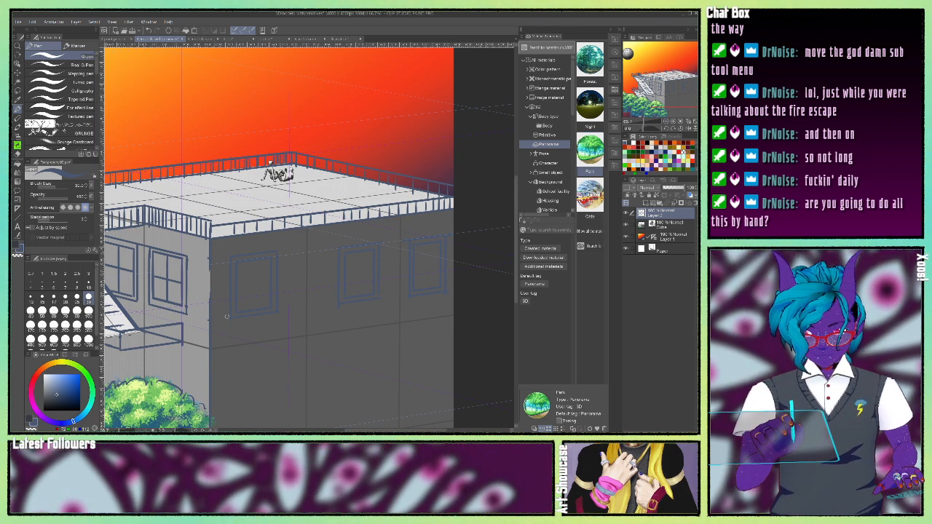
left_click(667, 122)
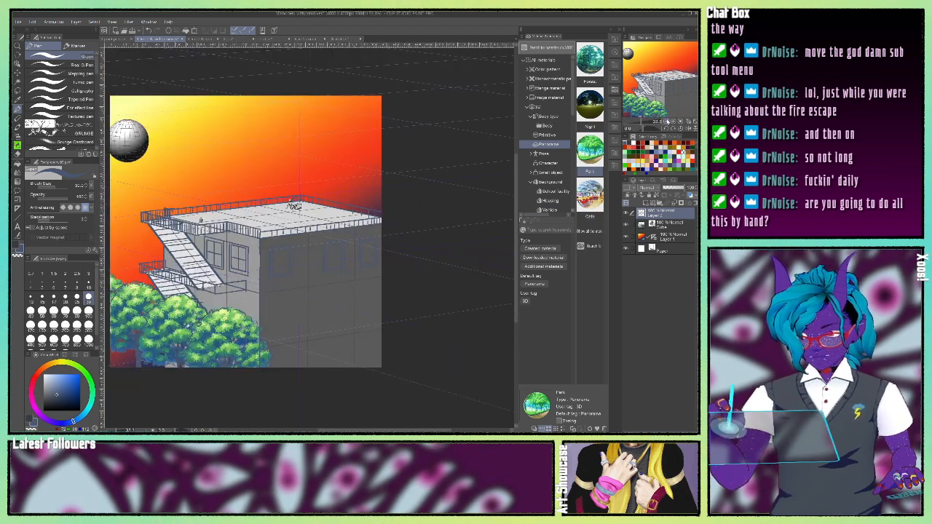
left_click_drag(670, 92, 656, 97)
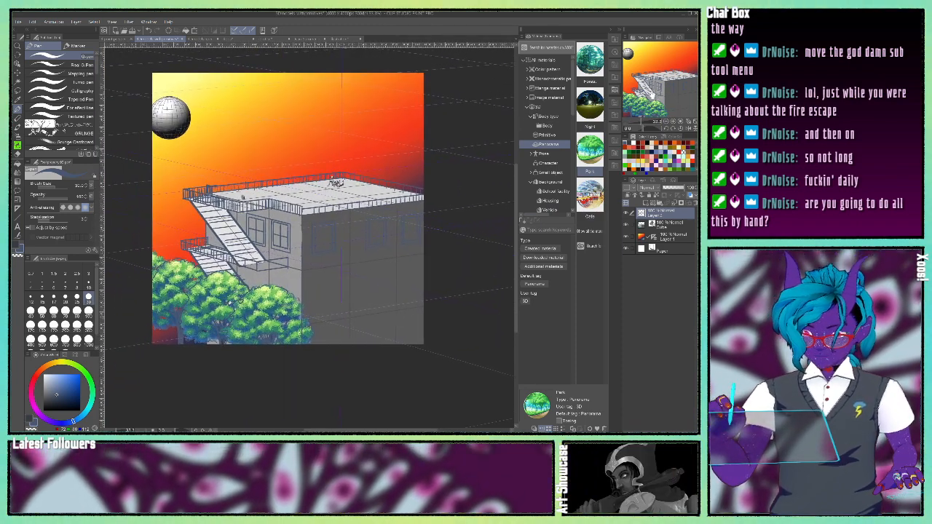